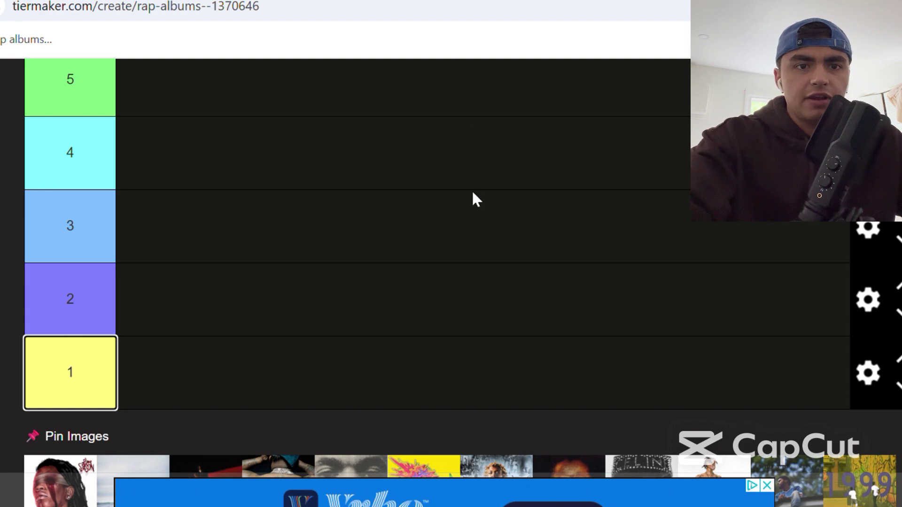
Look over the unranked album covers, the empty numbered tiers and the albums already in the never heard tier.
scroll(451, 282, "down", 10)
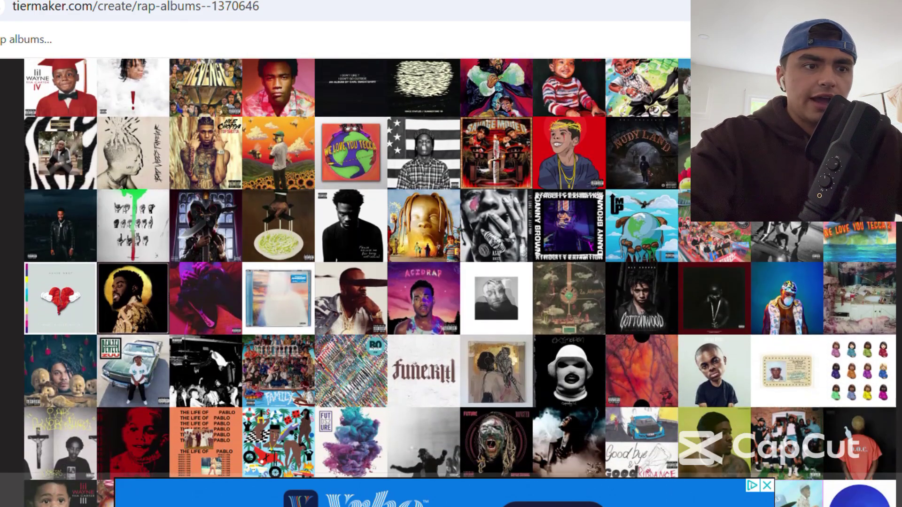
scroll(451, 282, "down", 3)
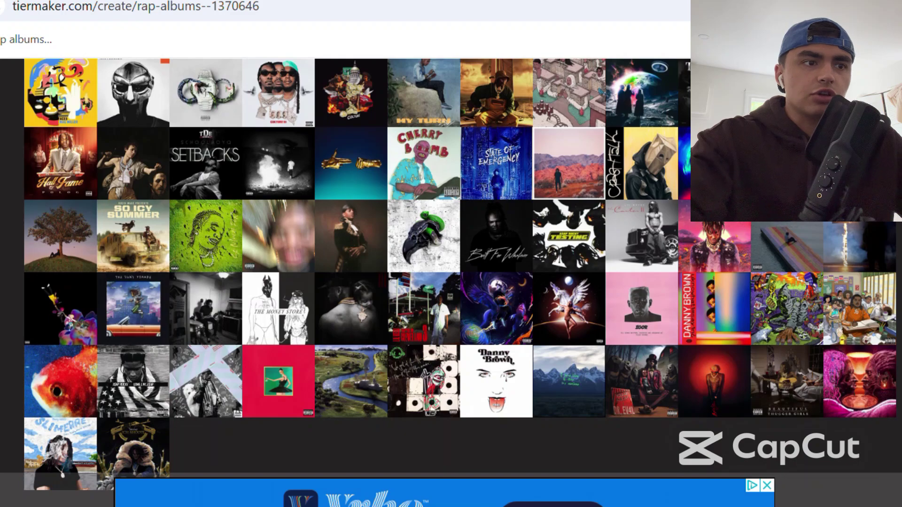
scroll(451, 282, "down", 2)
scroll(67, 376, "up", 15)
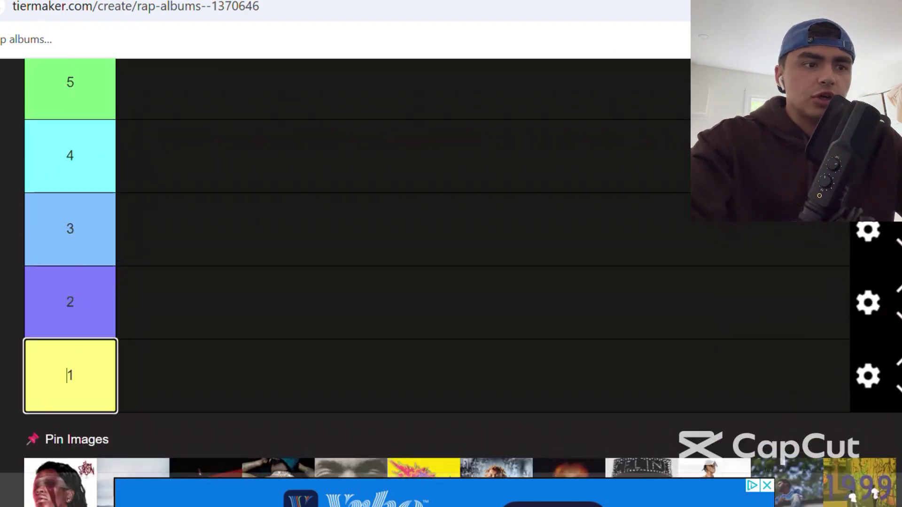
scroll(451, 282, "up", 2)
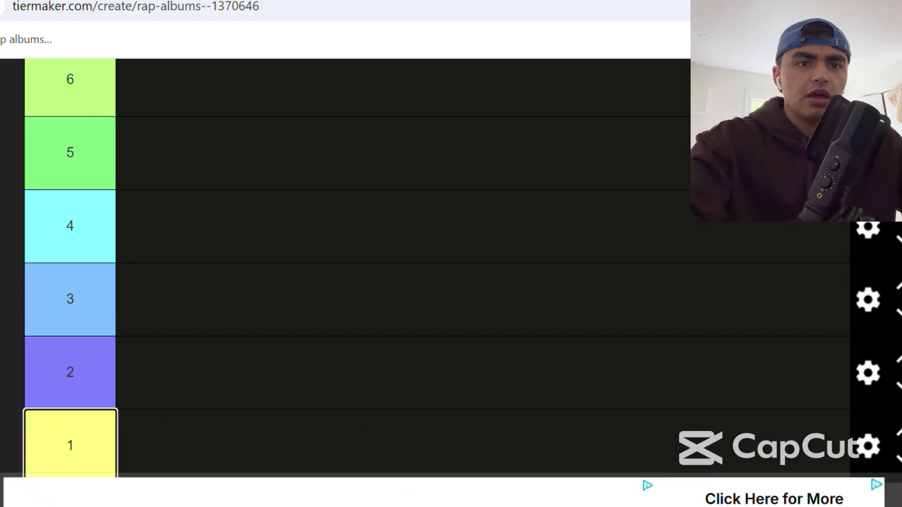
scroll(451, 267, "up", 15)
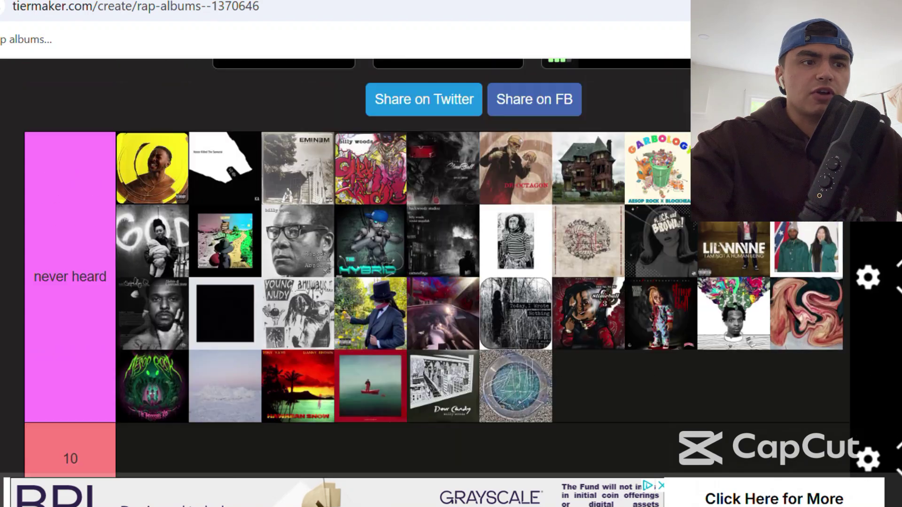
scroll(451, 281, "down", 1)
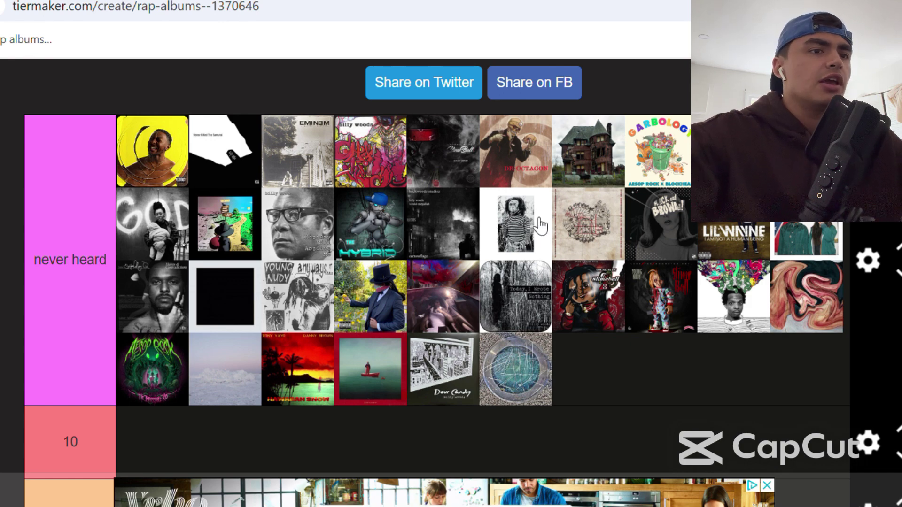
Rearrange the never heard tier, moving the green Aesop Rock cover beside the portrait starting the third row and swapping the top-hat cover with the purple-red one.
left_click_drag(305, 219, 319, 230)
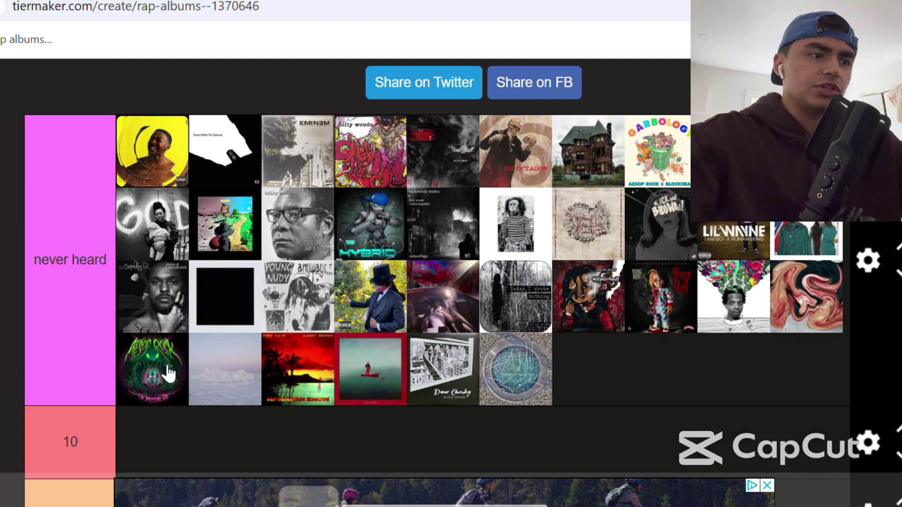
left_click_drag(169, 373, 212, 303)
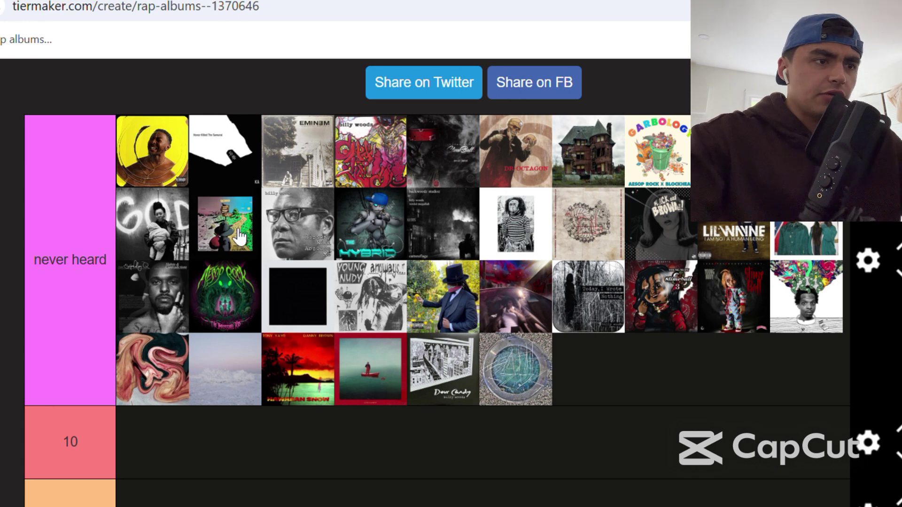
mouse_move(239, 237)
left_mouse_down()
mouse_move(241, 227)
mouse_move(239, 235)
left_mouse_up()
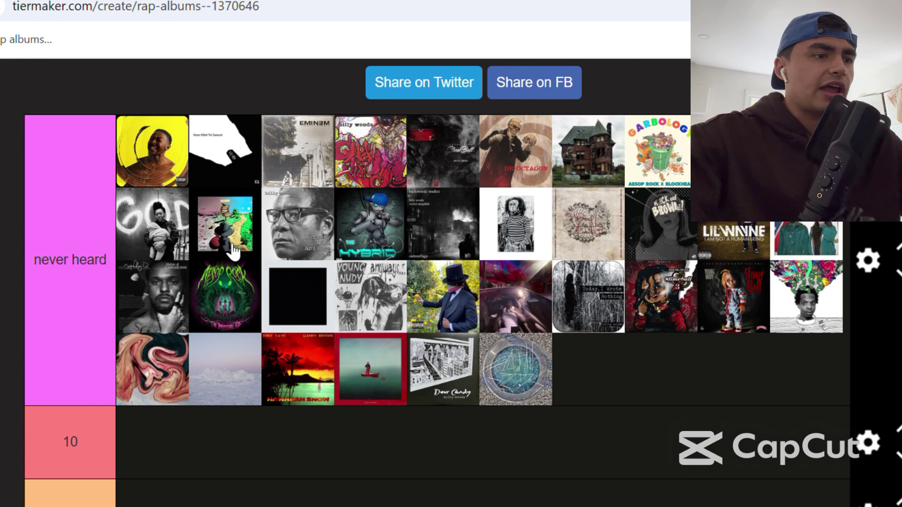
left_click_drag(169, 314, 184, 299)
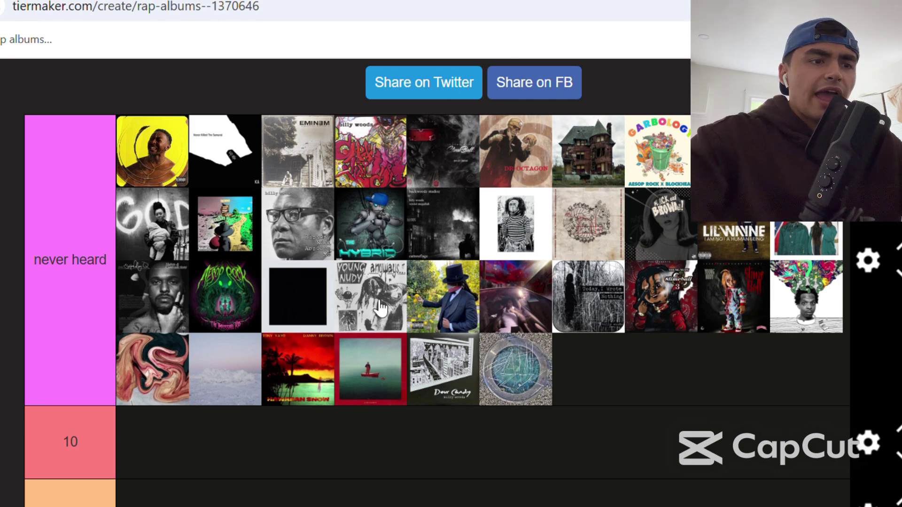
left_click_drag(380, 309, 407, 305)
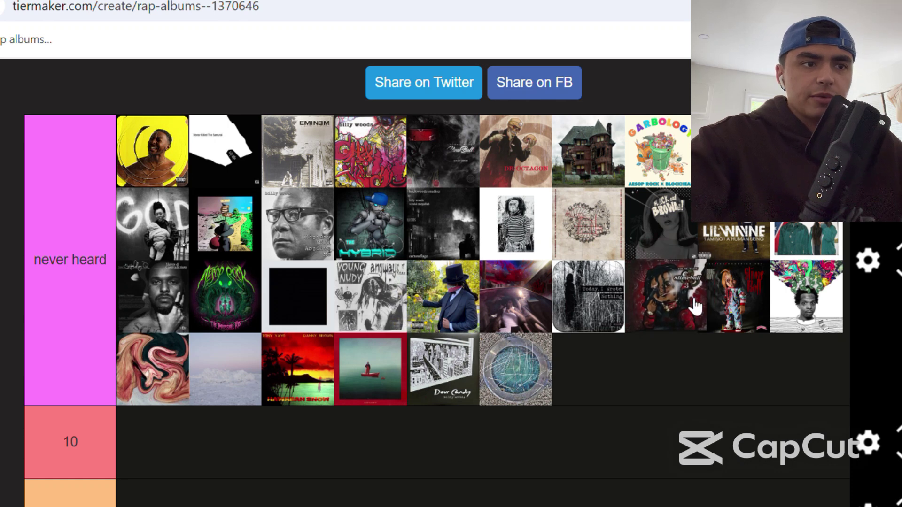
left_click_drag(459, 161, 454, 155)
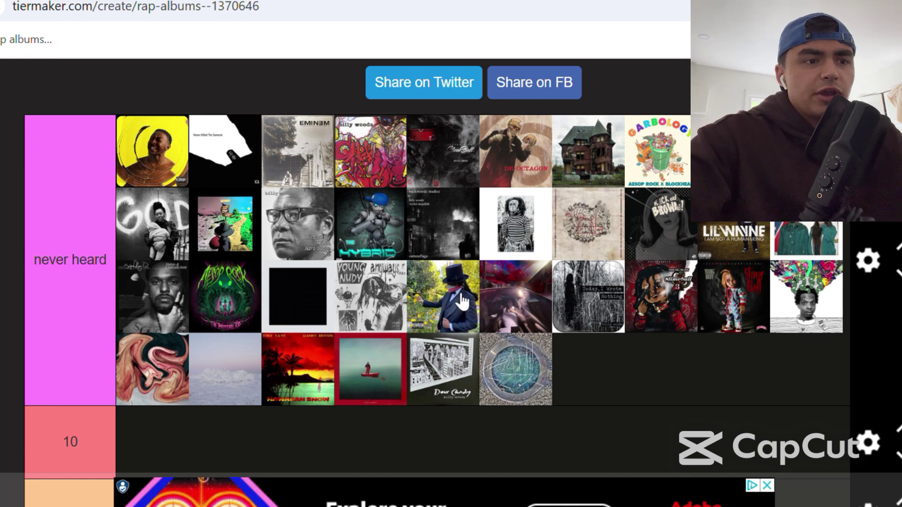
left_click_drag(463, 303, 440, 310)
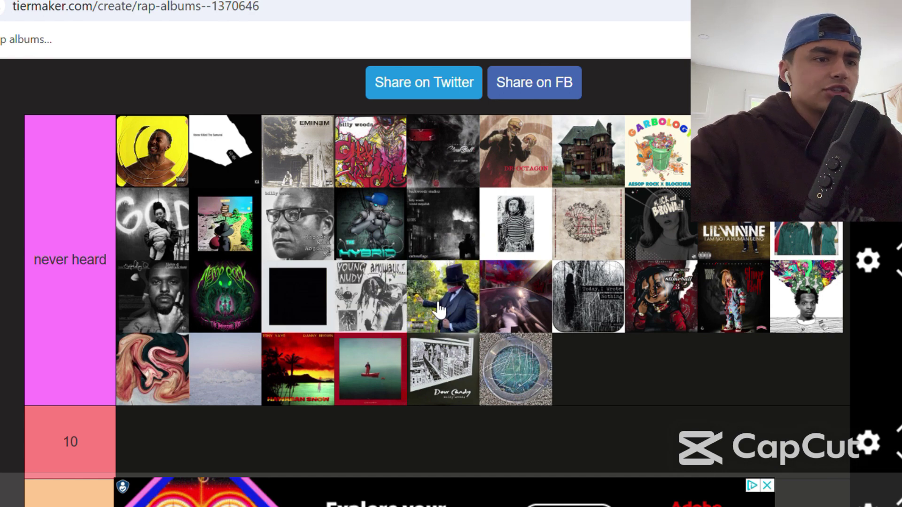
mouse_move(530, 304)
left_mouse_down()
mouse_move(532, 278)
mouse_move(530, 298)
left_mouse_up()
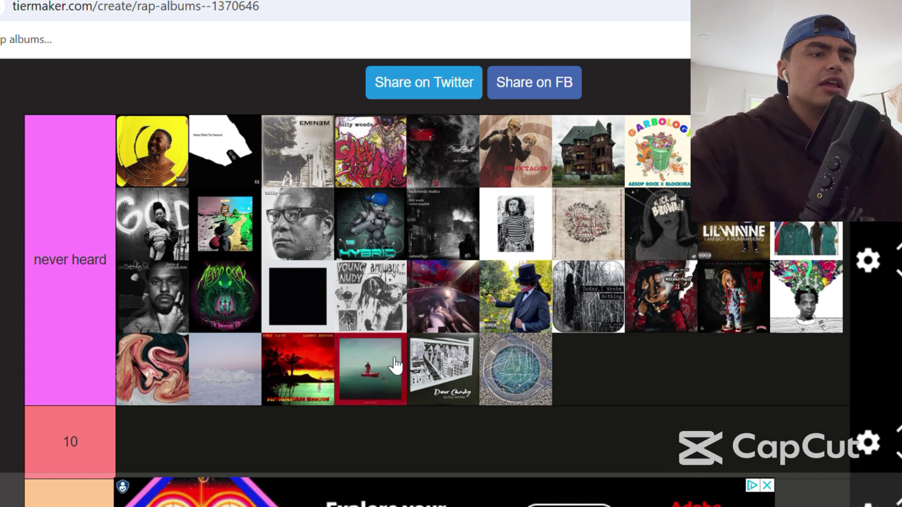
mouse_move(379, 374)
left_mouse_down()
mouse_move(382, 358)
mouse_move(383, 377)
left_mouse_up()
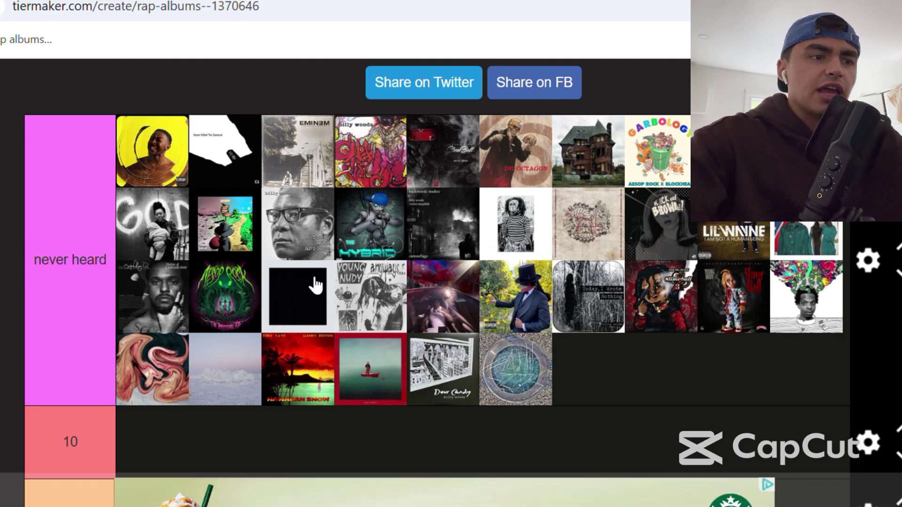
Move the black square album cover out of the never heard tier and rank it in tier 7.
left_click_drag(316, 285, 590, 434)
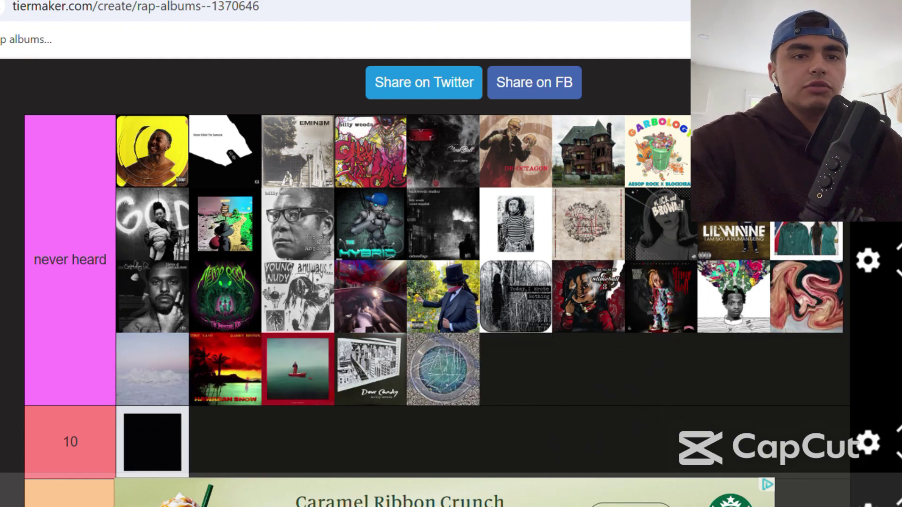
scroll(590, 434, "down", 7)
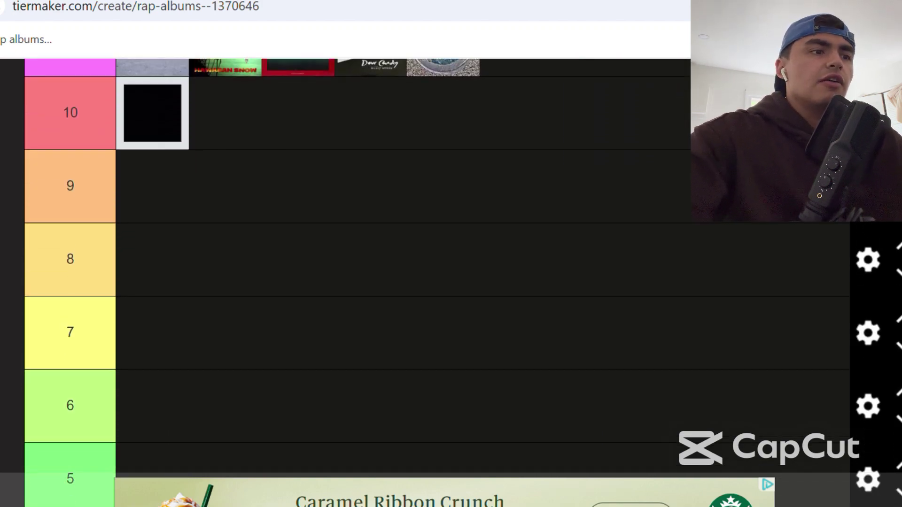
left_click_drag(161, 133, 296, 341)
scroll(437, 258, "down", 4)
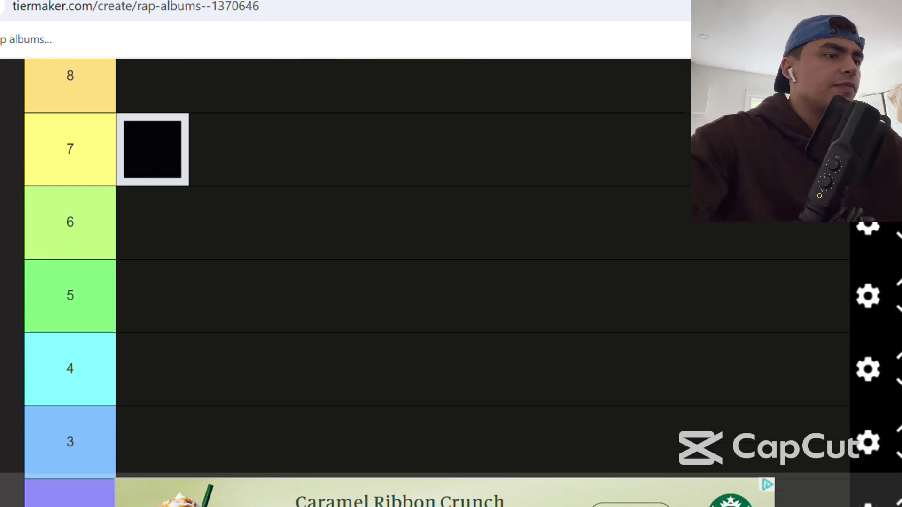
scroll(437, 258, "up", 1)
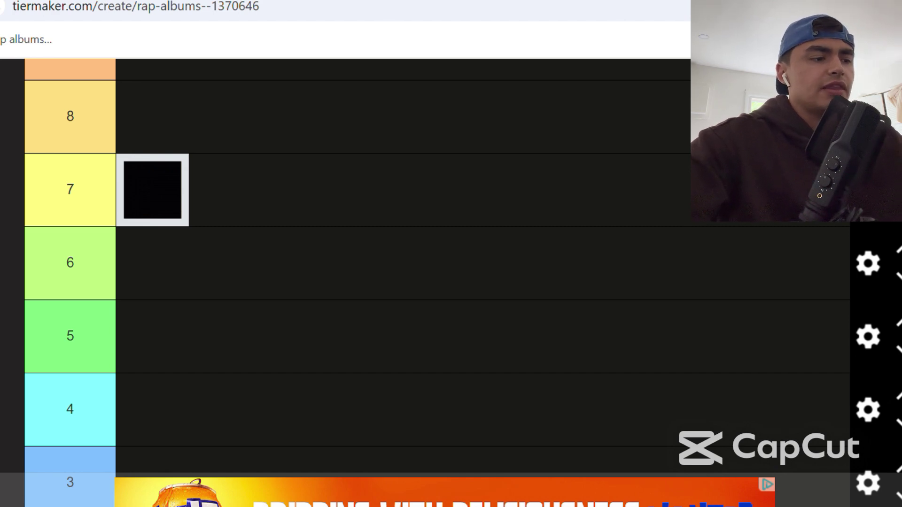
scroll(423, 282, "down", 6)
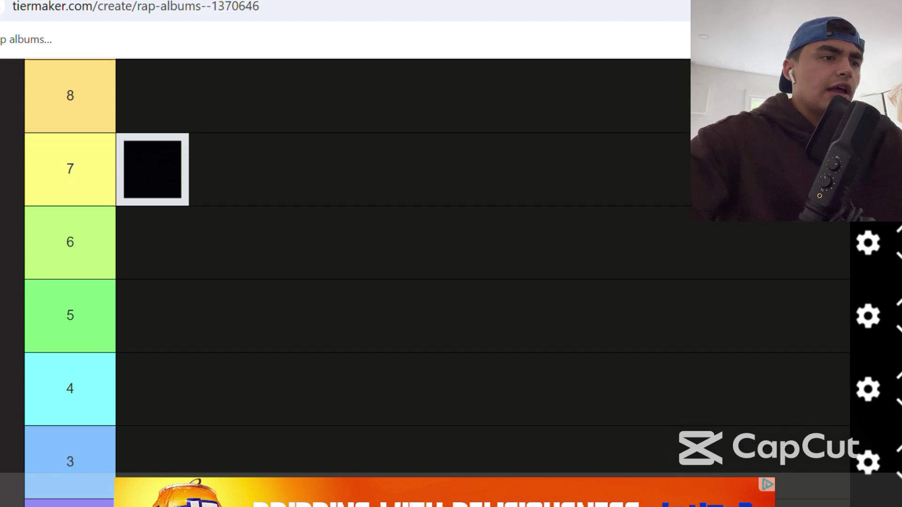
left_click(70, 423)
scroll(423, 282, "up", 7)
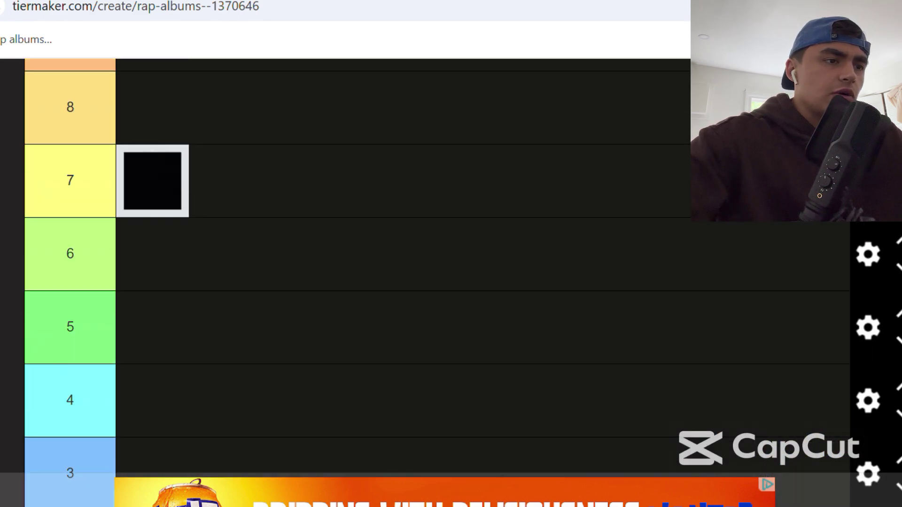
left_click(70, 344)
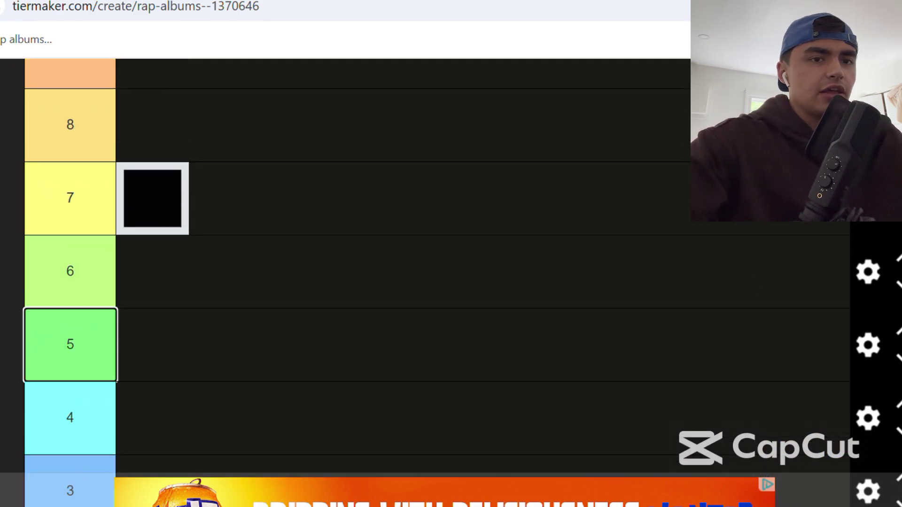
left_click(752, 284)
Rank the first unranked album, the Slime Season cover with the red-streaked face, in tier 8.
scroll(423, 282, "down", 15)
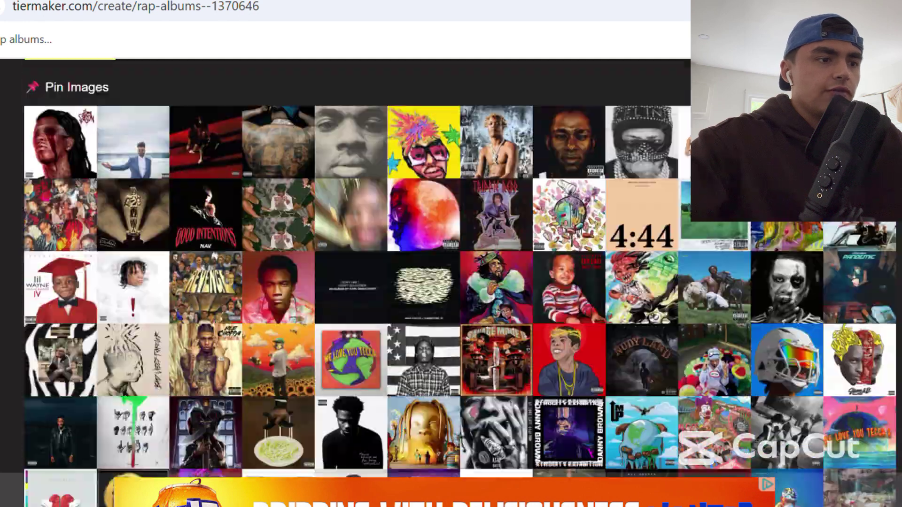
scroll(423, 282, "down", 5)
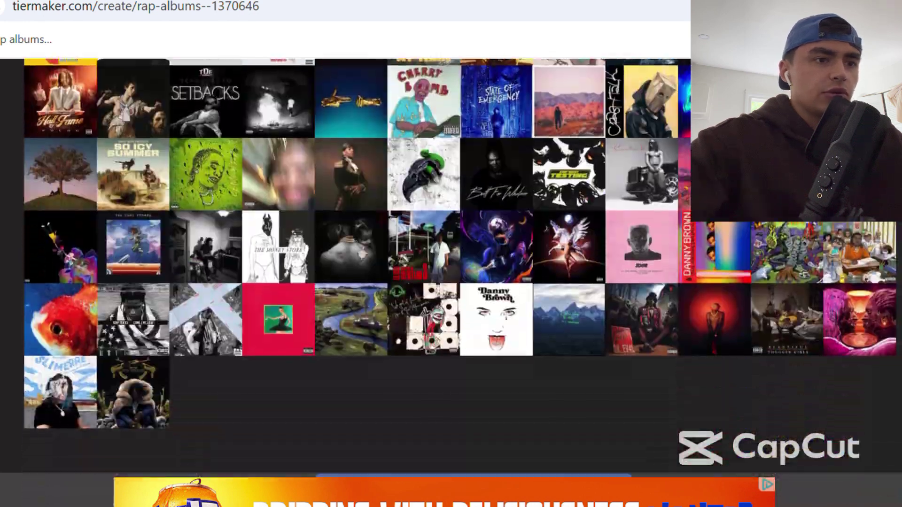
scroll(423, 282, "up", 15)
scroll(422, 282, "down", 3)
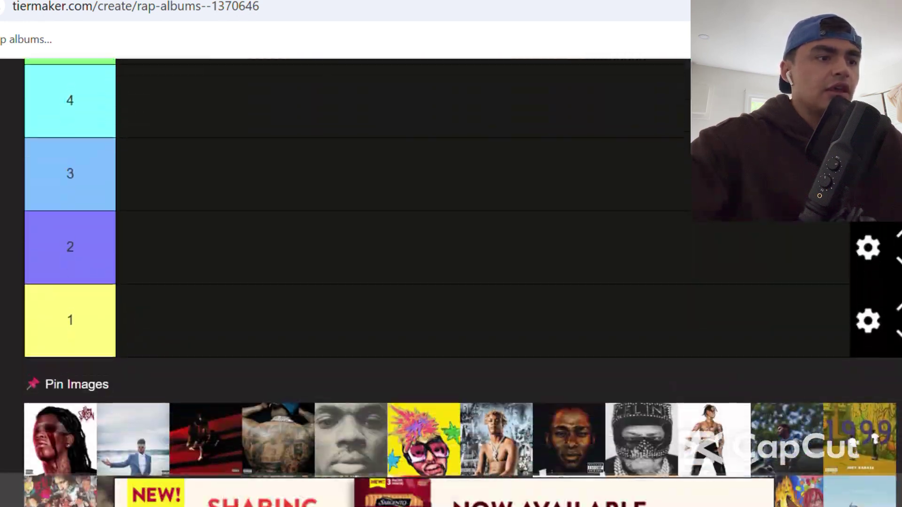
left_click_drag(60, 410, 192, 235)
scroll(174, 288, "up", 9)
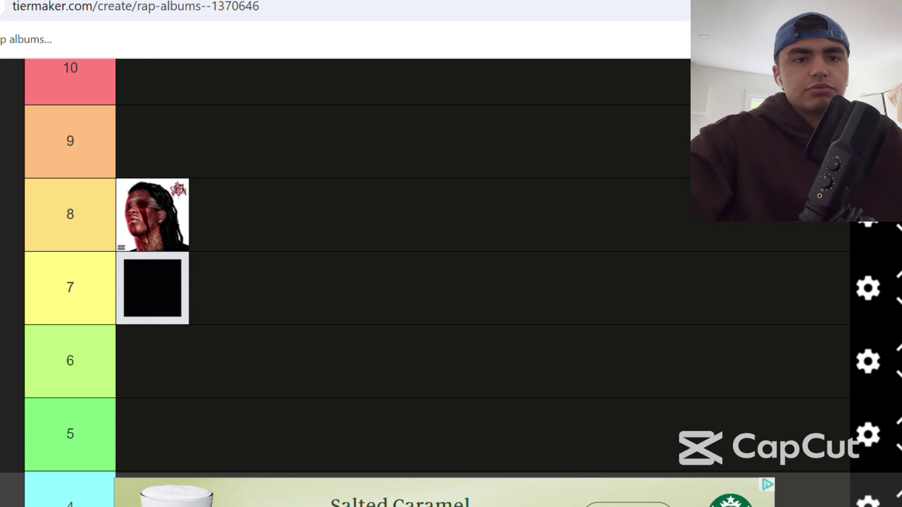
Rank the cover of the man in a blue suit by the sea in tier 8, ahead of the Slime Season cover.
scroll(357, 282, "down", 15)
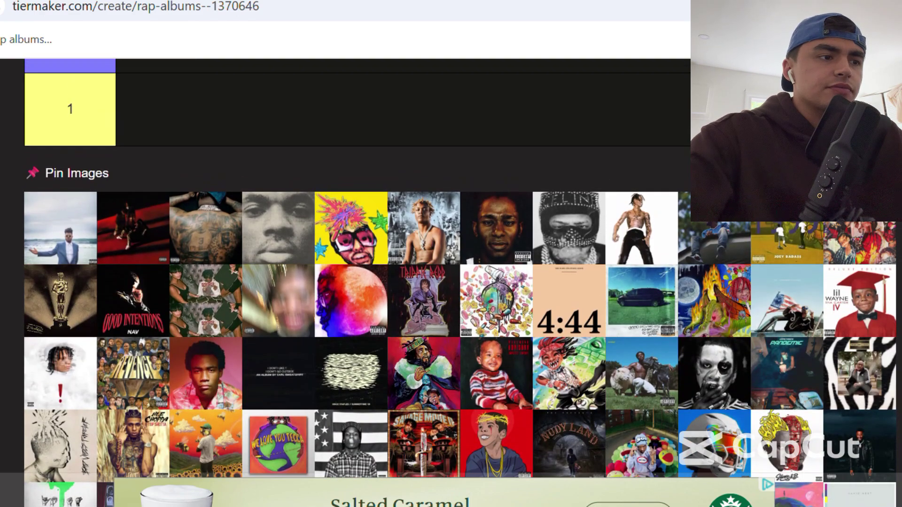
scroll(800, 277, "up", 4)
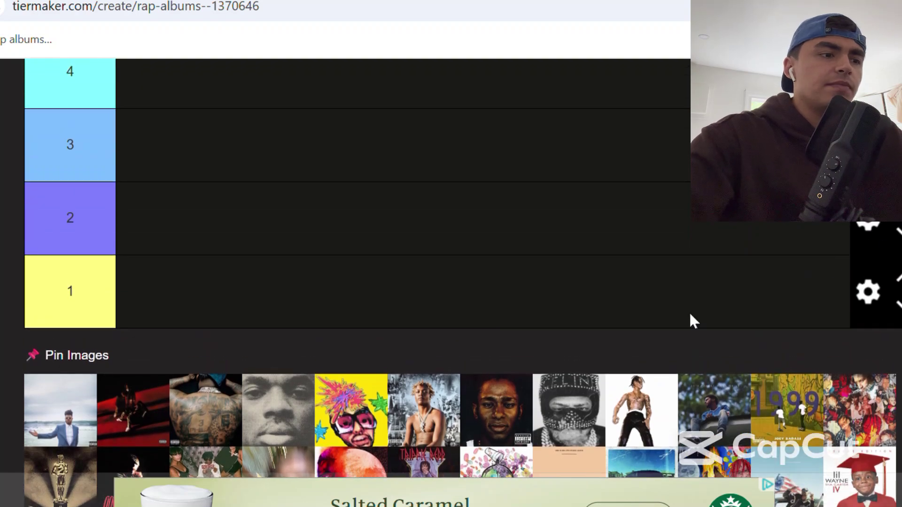
left_click_drag(61, 409, 254, 232)
scroll(365, 189, "up", 7)
scroll(367, 190, "up", 3)
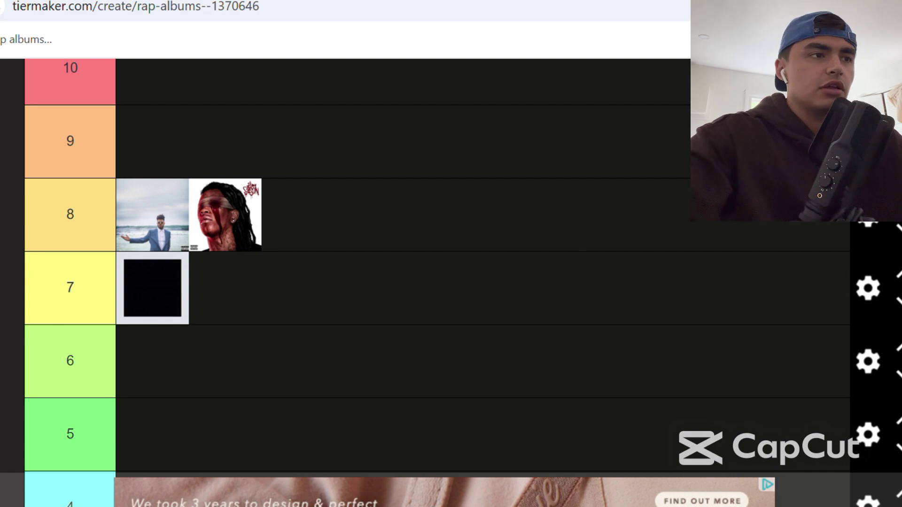
Search Google for "circles" in a new browser tab and look through the results.
key("ctrl+t")
type("circles")
key("Return")
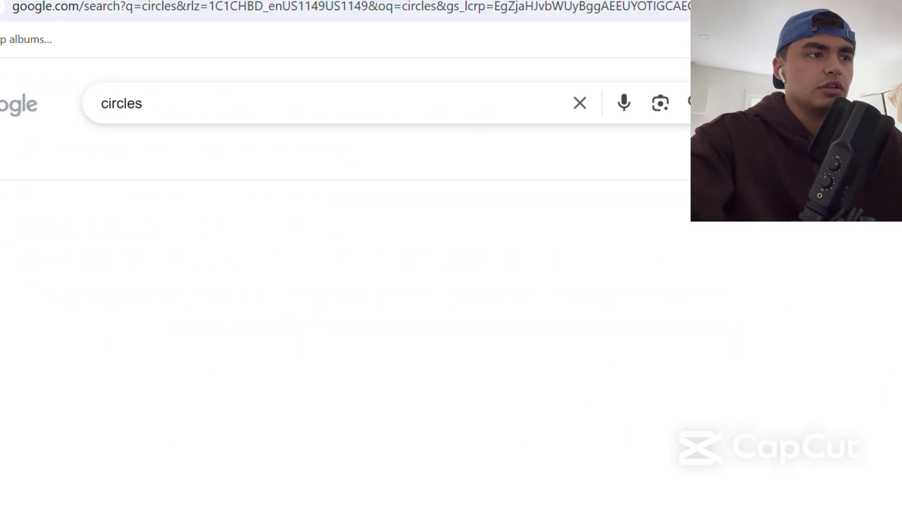
scroll(245, 173, "down", 5)
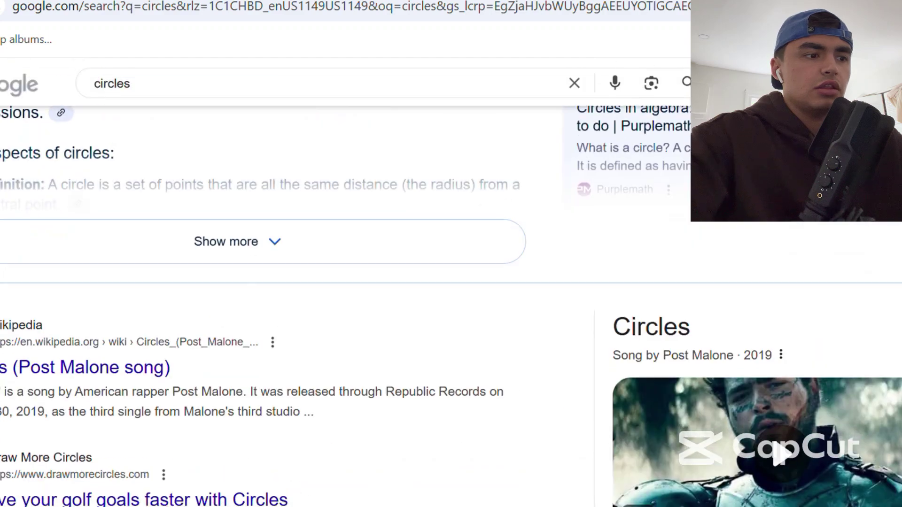
Refine the search to "circles mac miller" and examine the album's track list and overview.
scroll(232, 177, "up", 5)
left_click(250, 127)
type("mac")
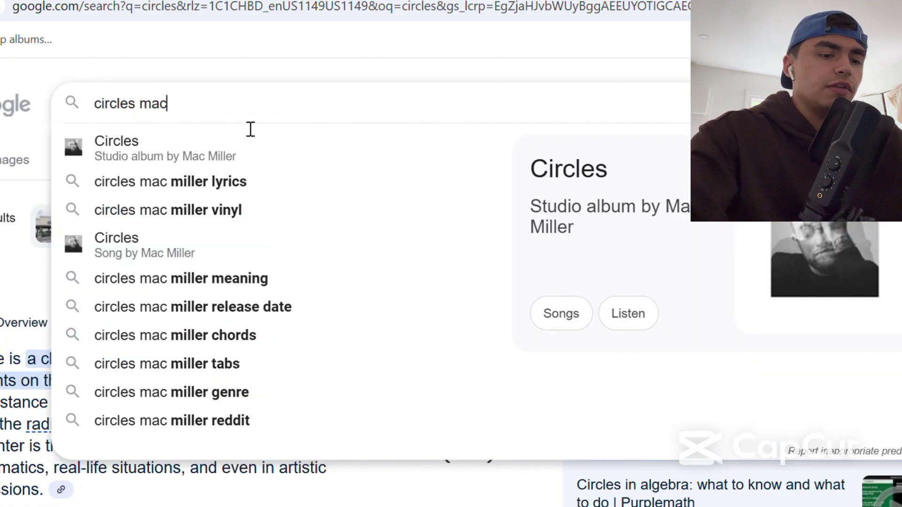
type(" miller")
key("Return")
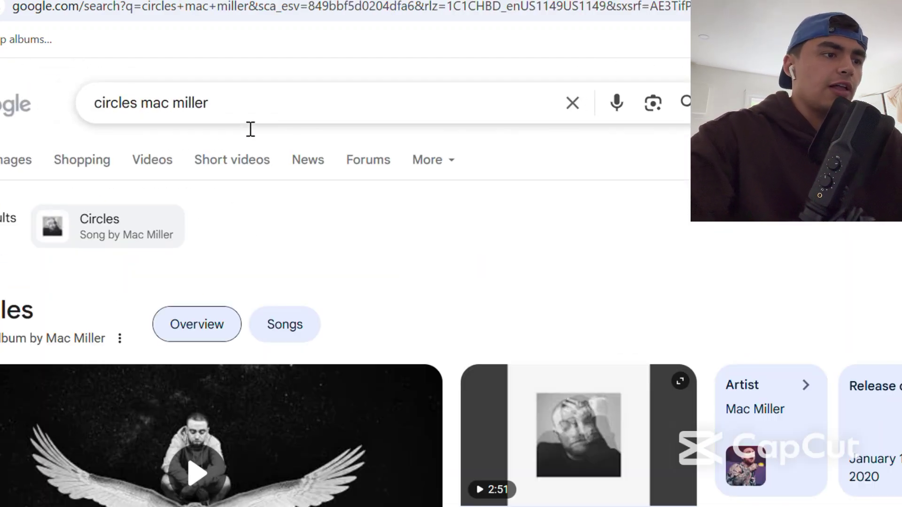
scroll(740, 344, "down", 10)
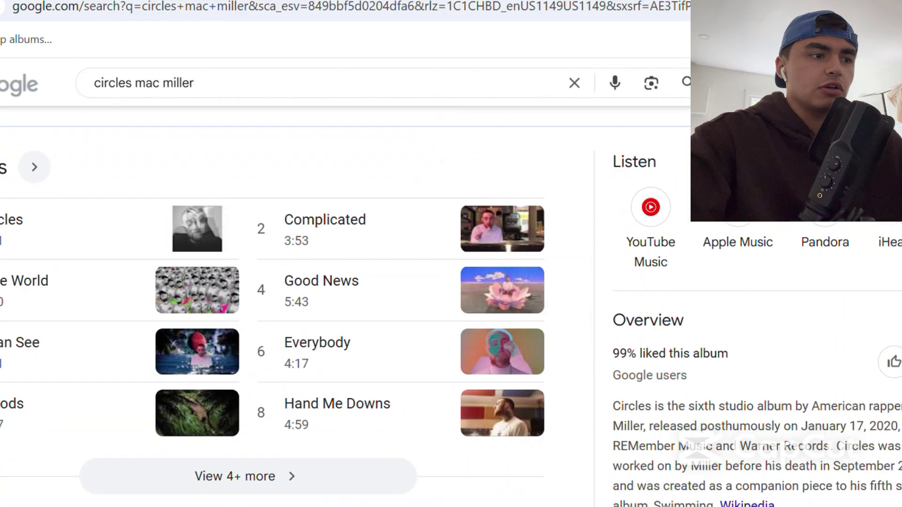
scroll(451, 317, "down", 1)
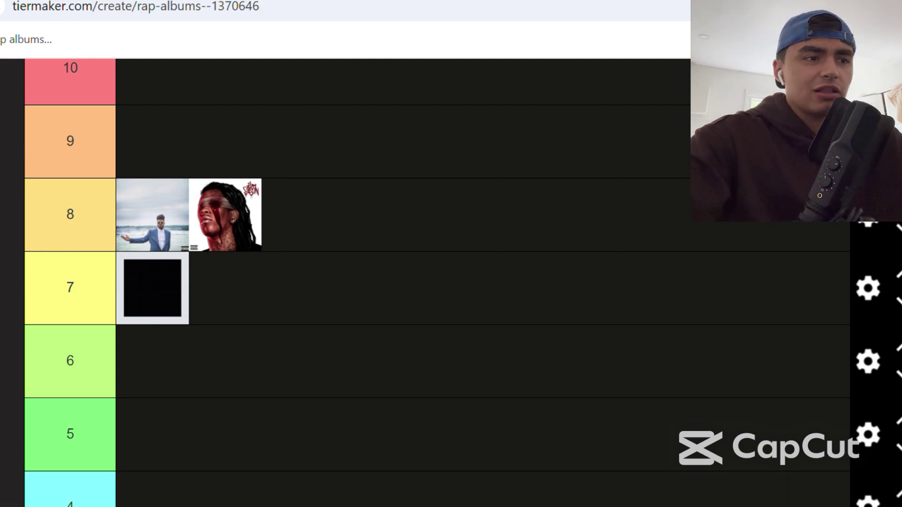
Rank the dark cover with the red floor in tier 6, and the tattooed-back cover first in tier 7.
scroll(583, 296, "down", 10)
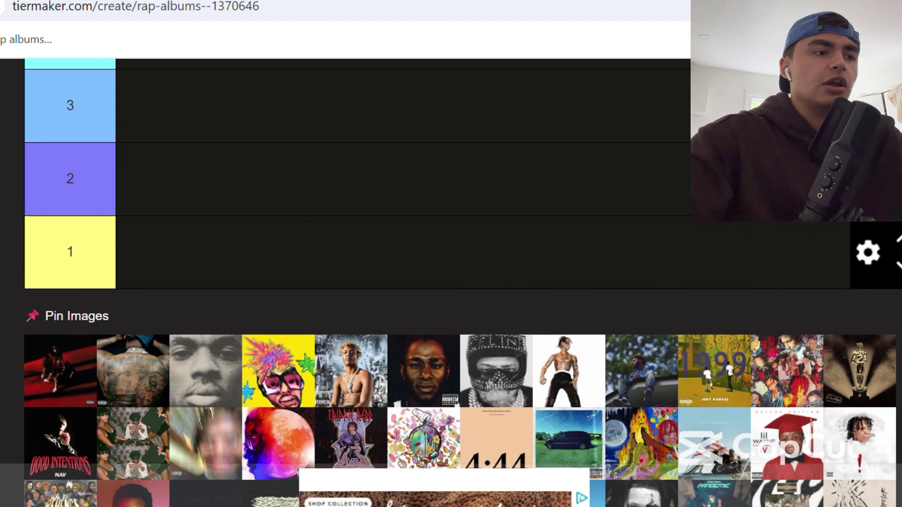
left_click_drag(44, 374, 141, 262)
scroll(167, 302, "up", 7)
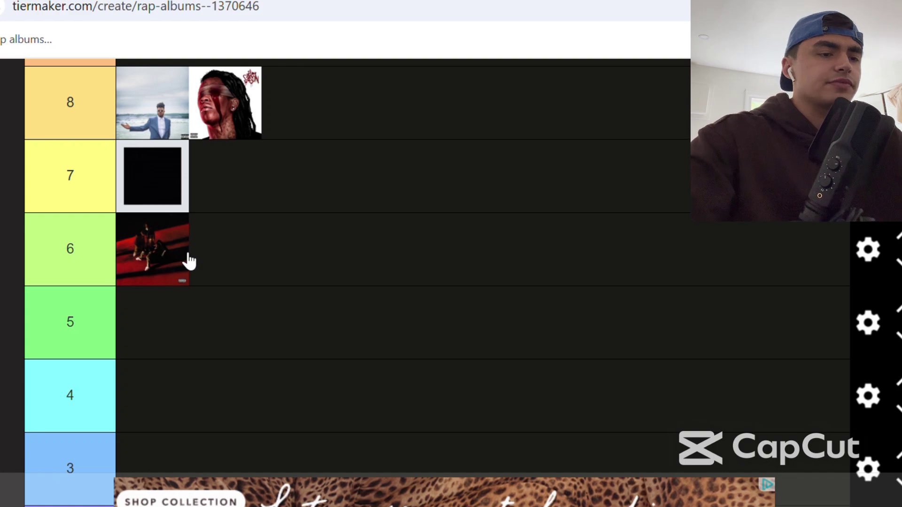
scroll(189, 261, "down", 10)
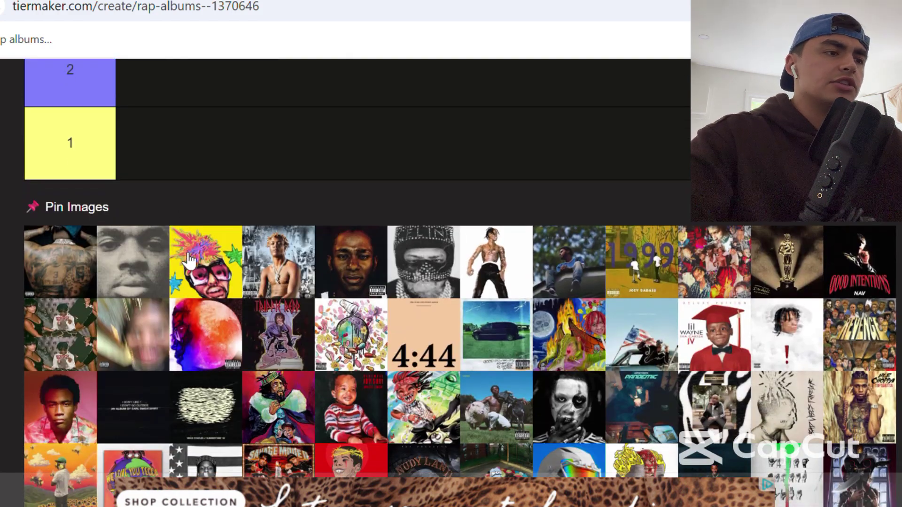
left_click_drag(36, 257, 131, 210)
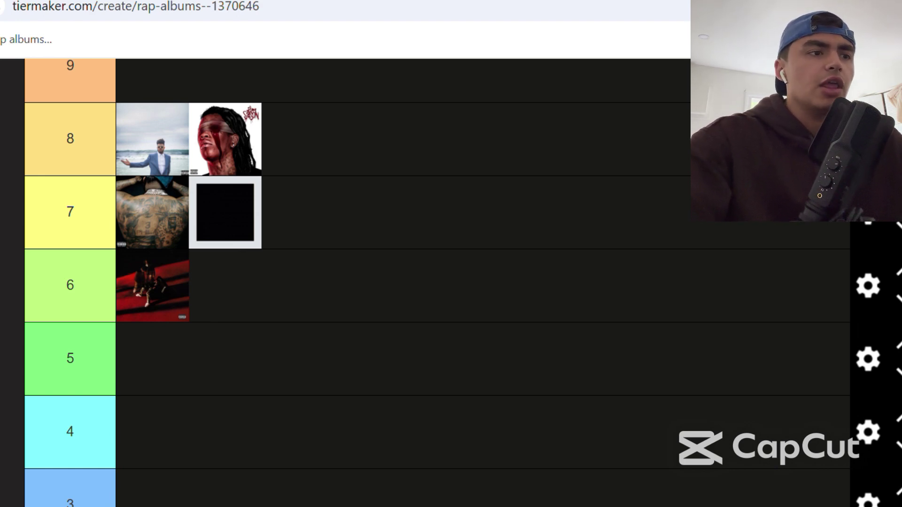
Rank the grayscale close-up face cover in tier 7, between the tattooed-back cover and the black square.
scroll(451, 282, "down", 1)
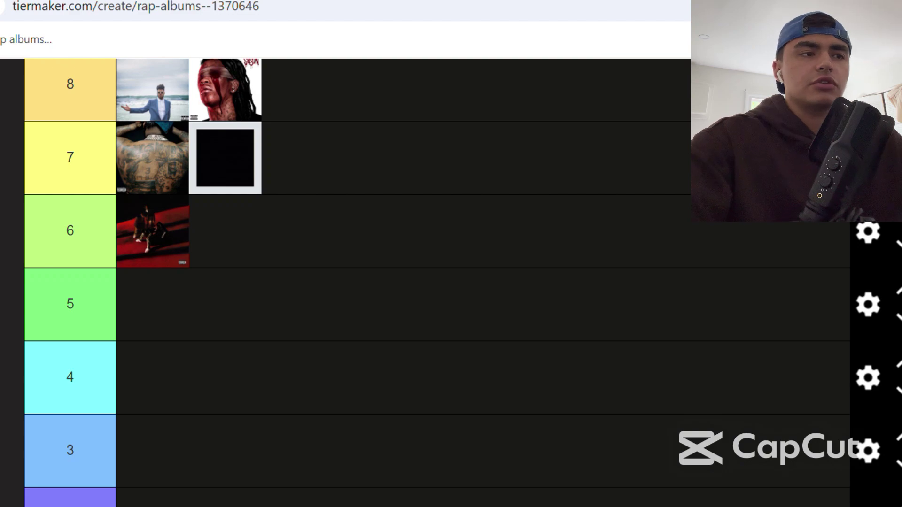
scroll(451, 282, "down", 7)
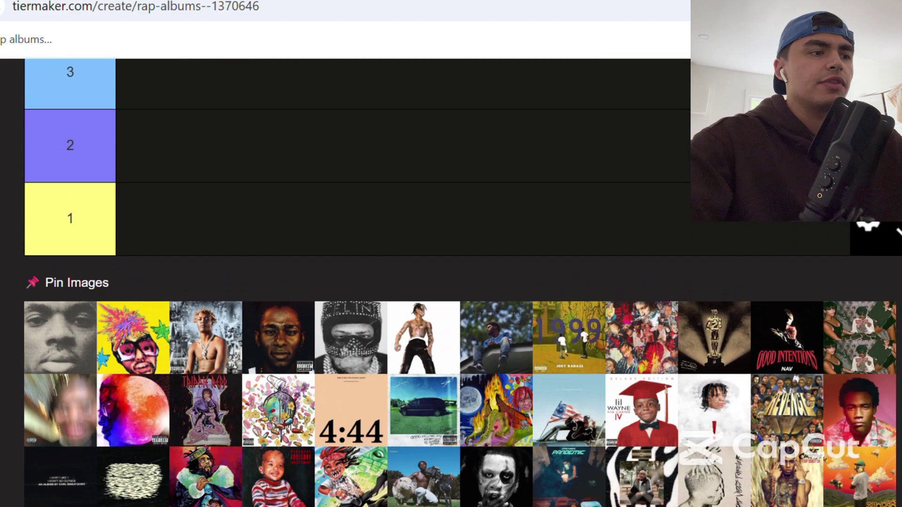
left_click_drag(112, 320, 221, 217)
scroll(275, 207, "up", 6)
scroll(278, 208, "up", 2)
scroll(278, 207, "up", 1)
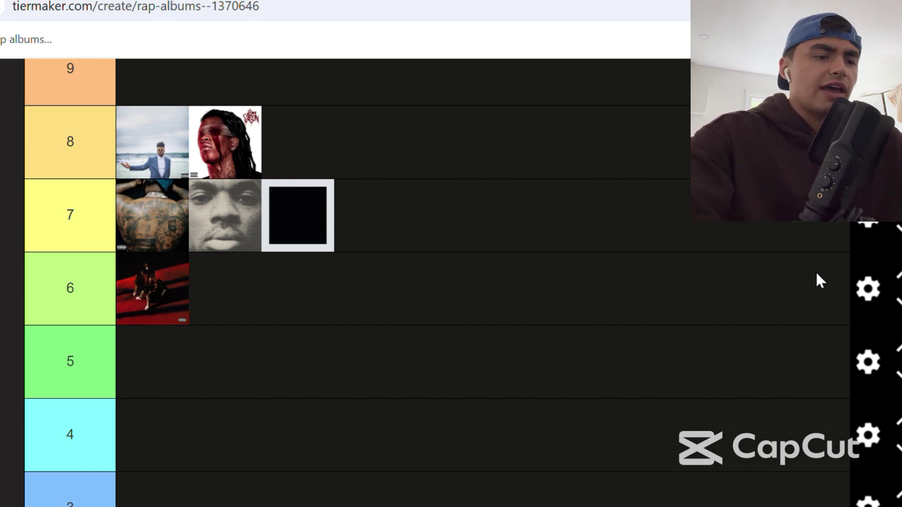
Rank the yellow cartoon cover with the spiky pink hair and sunglasses in tier 5.
scroll(817, 275, "down", 3)
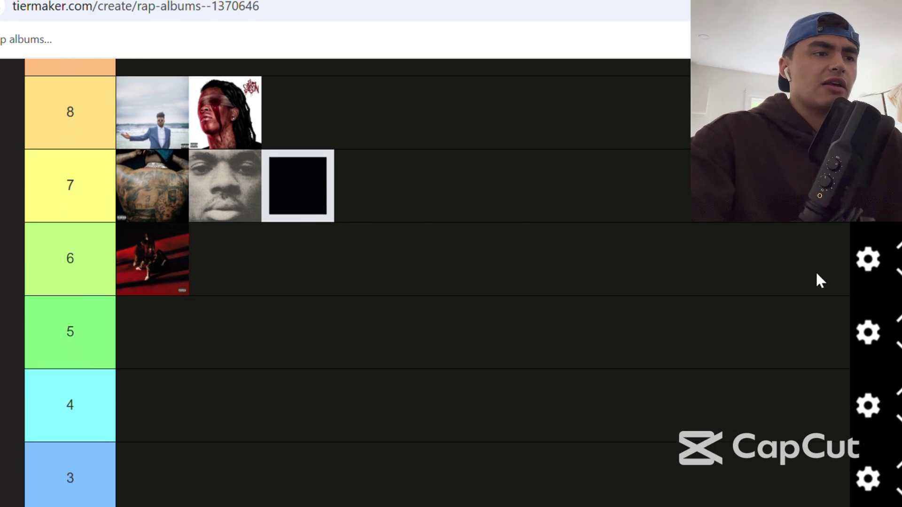
scroll(817, 274, "down", 5)
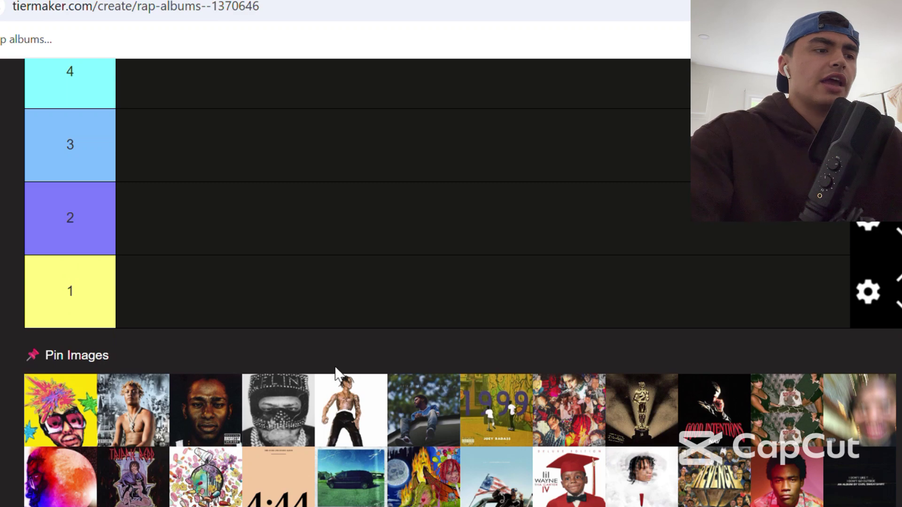
left_click_drag(62, 420, 177, 215)
scroll(228, 285, "up", 4)
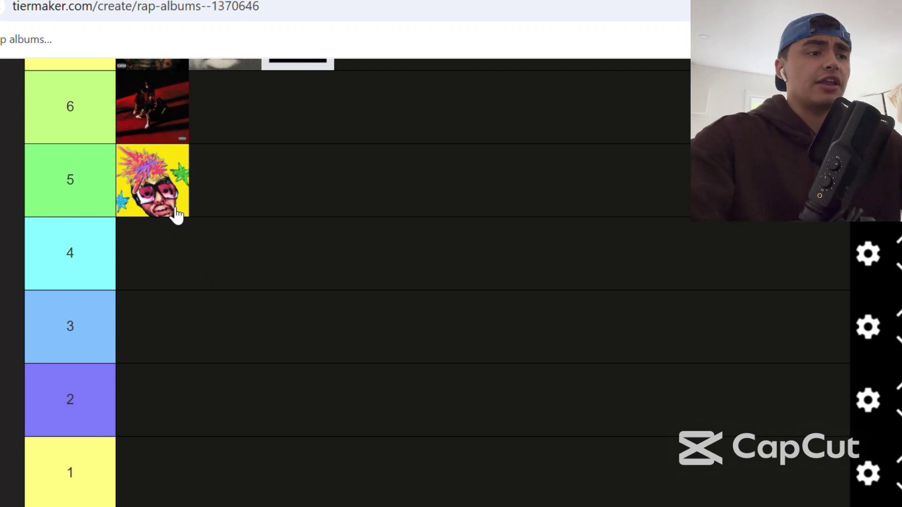
scroll(177, 215, "up", 2)
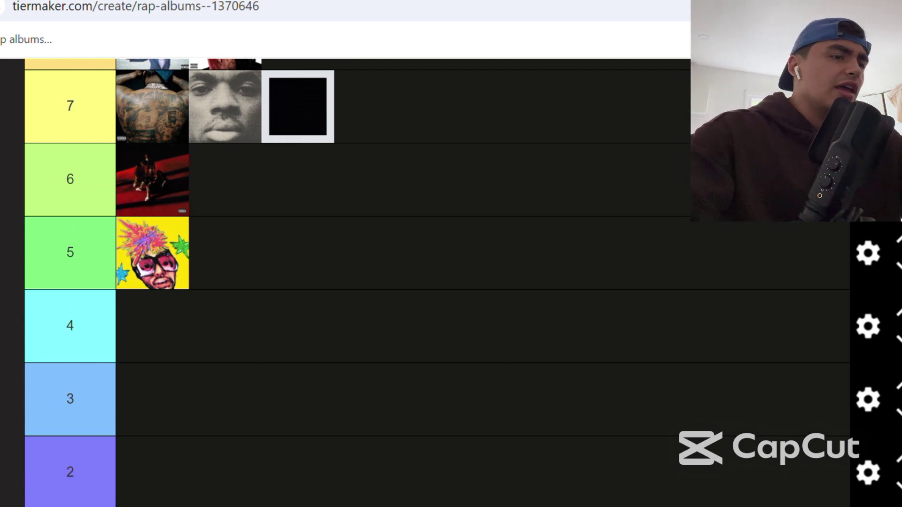
Rank the cover of the shirtless blond man against the grey graffiti background in tier 4.
scroll(357, 282, "down", 1)
scroll(357, 282, "down", 3)
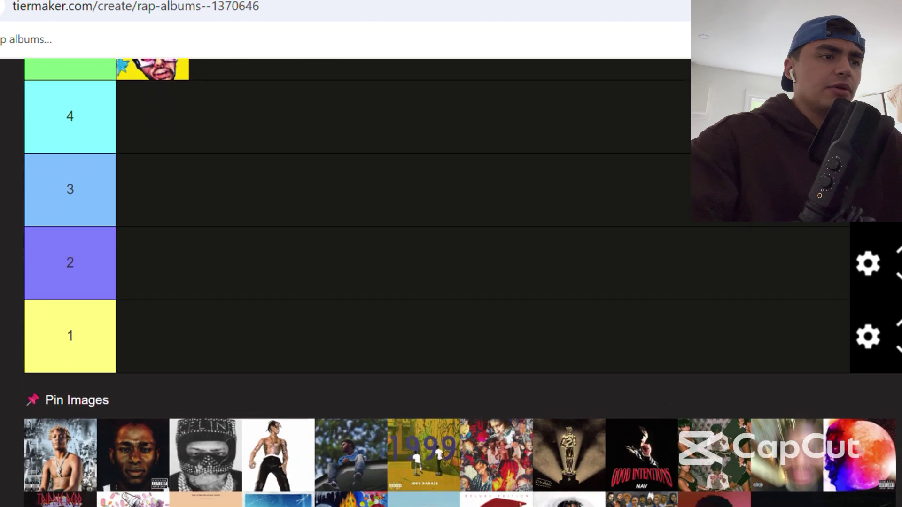
left_click_drag(60, 447, 175, 232)
scroll(161, 279, "up", 2)
Search Google for "2kbaby" in a new browser tab, look through the artist's songs, and return to the tier list.
key("ctrl+t")
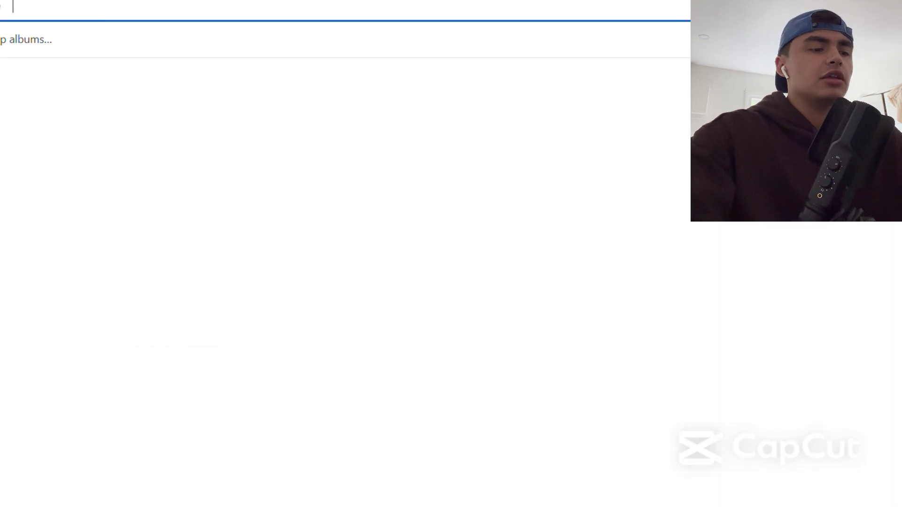
type("2kbaby")
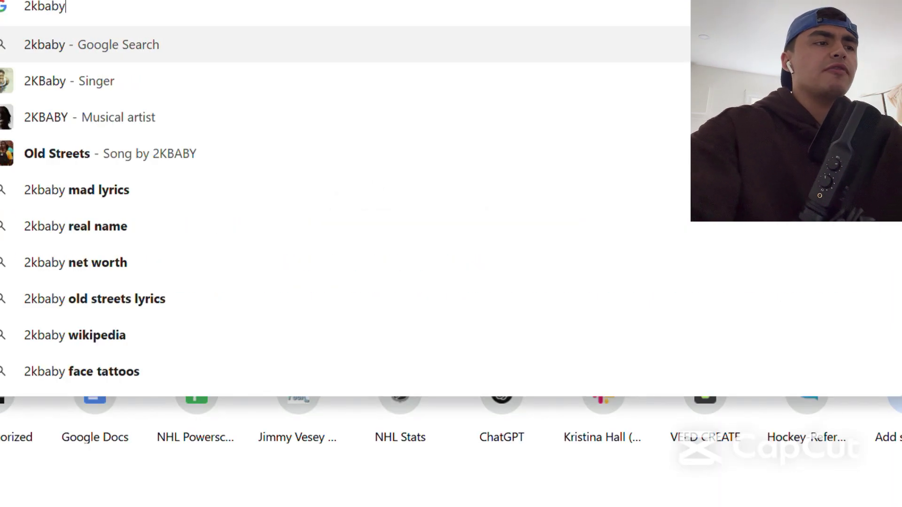
key("Return")
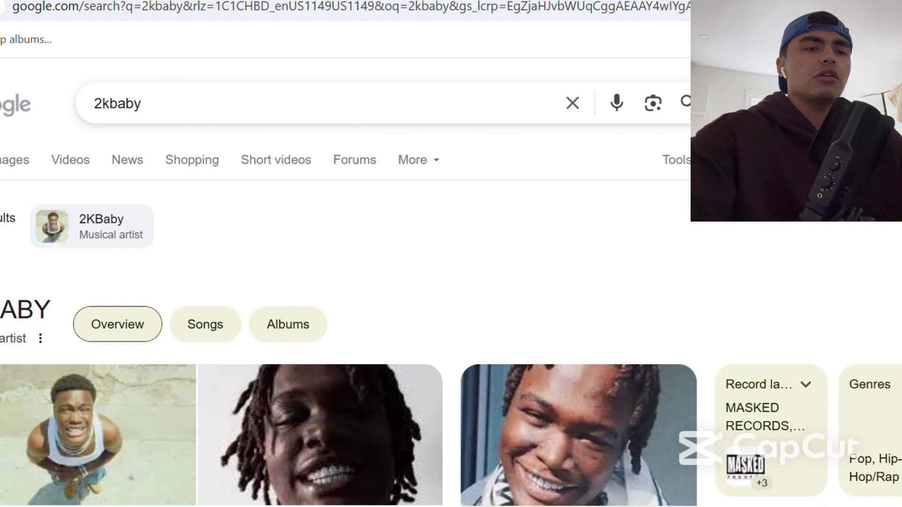
scroll(345, 305, "down", 8)
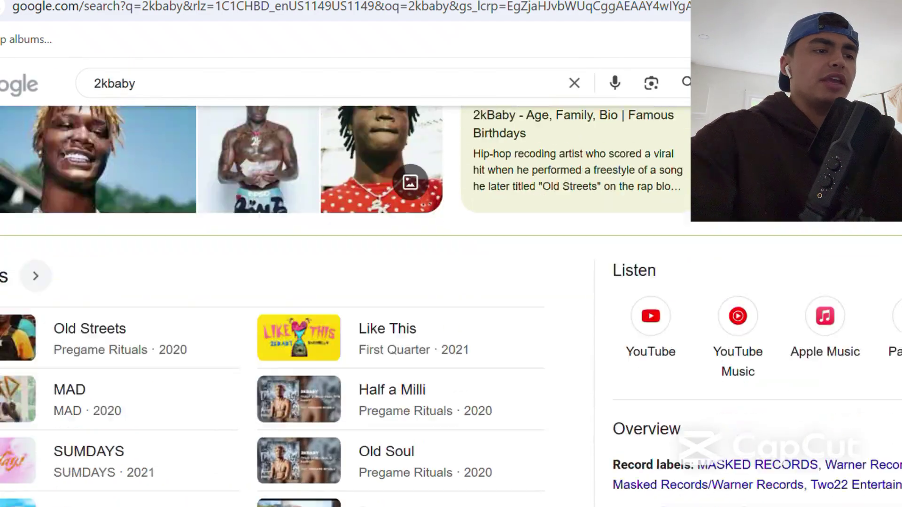
scroll(345, 306, "down", 3)
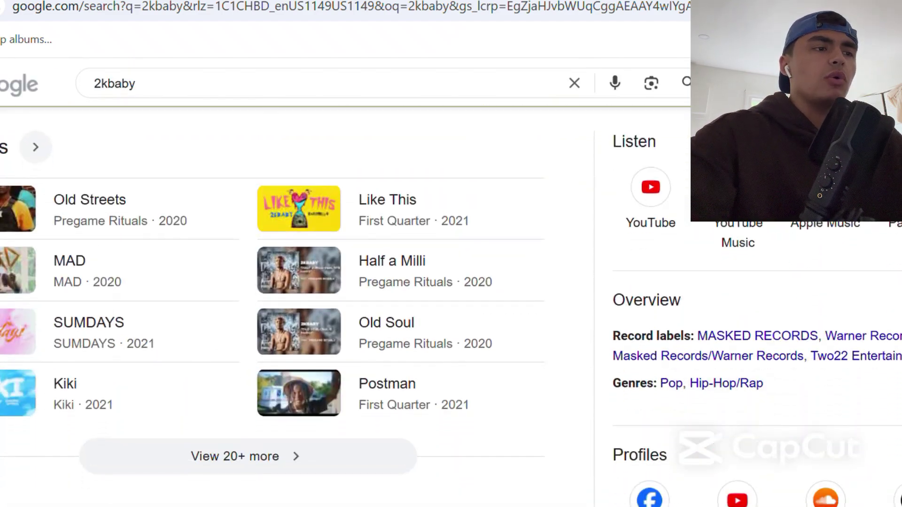
scroll(345, 306, "up", 10)
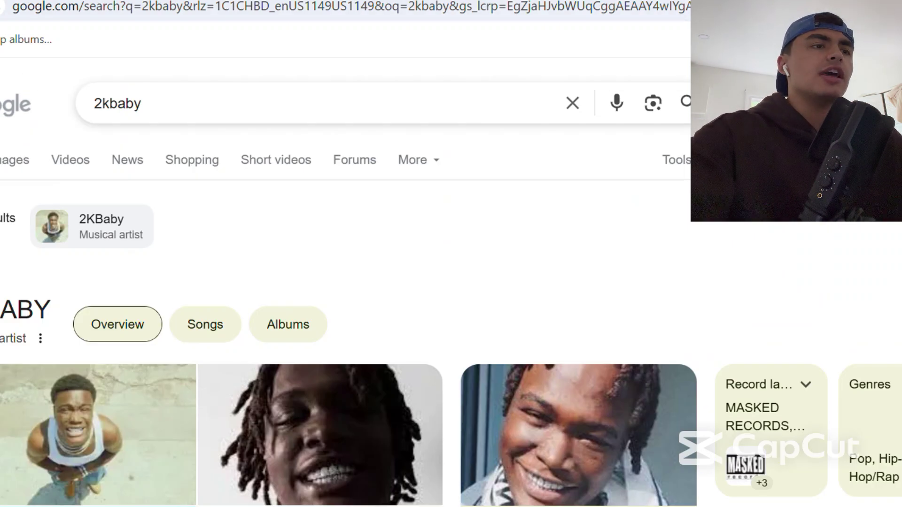
key("ctrl+Tab")
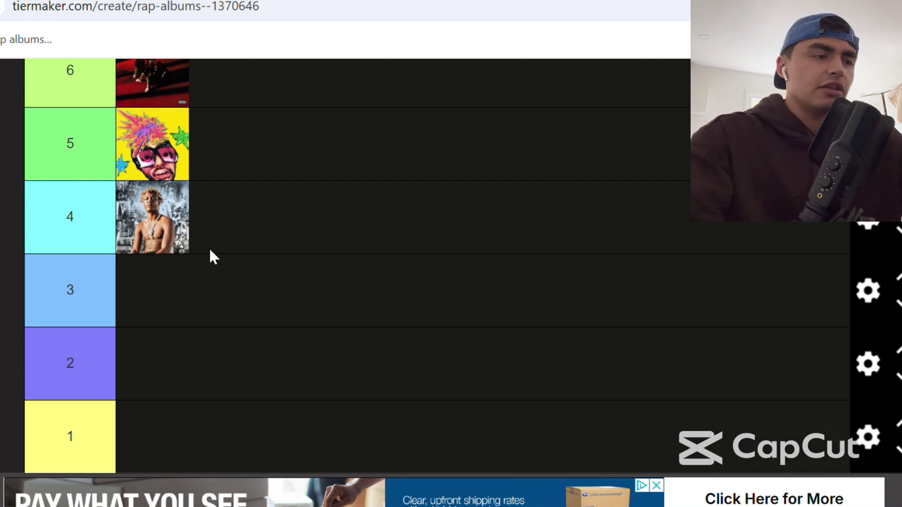
Rank the dark portrait cover of the man's face on a black background in tier 9.
scroll(210, 256, "down", 3)
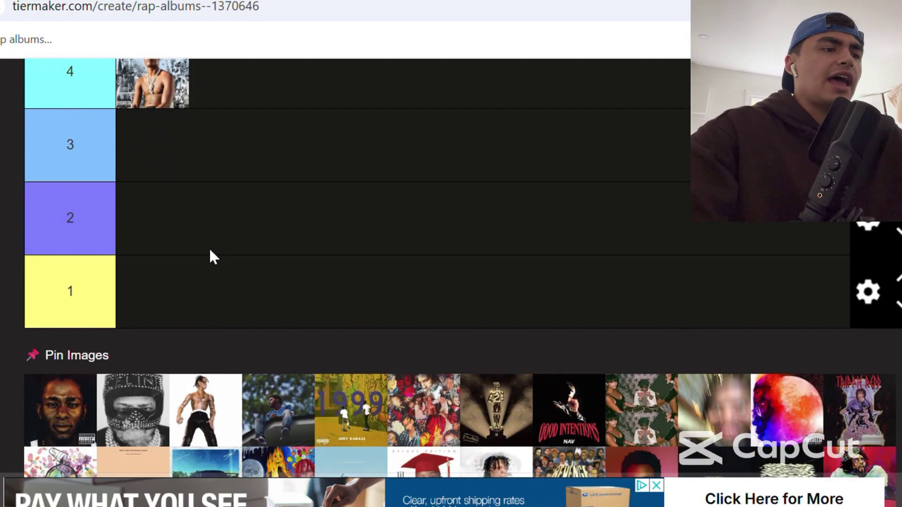
scroll(277, 194, "up", 12)
left_click_drag(264, 204, 162, 217)
scroll(276, 192, "down", 1)
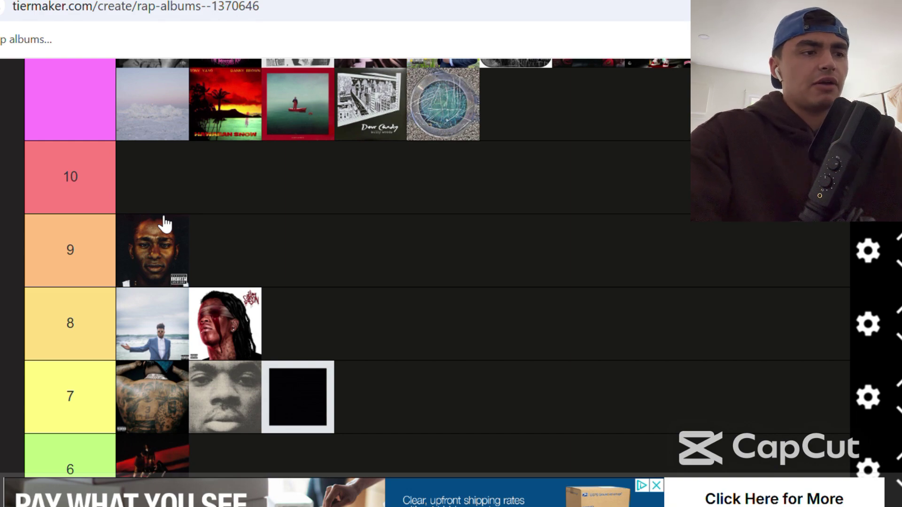
Rank the black-and-white cover with the studded ski mask first in tier 7.
scroll(164, 225, "down", 4)
scroll(164, 219, "down", 10)
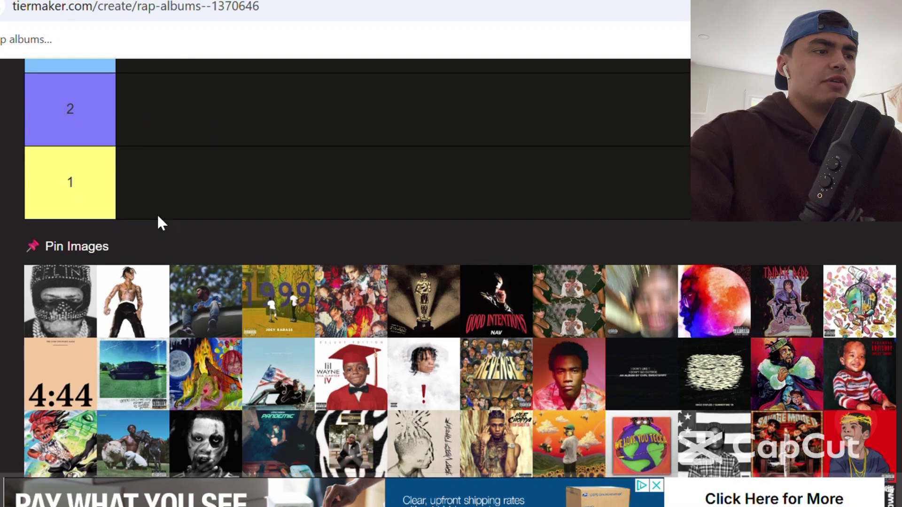
left_click_drag(81, 291, 165, 175)
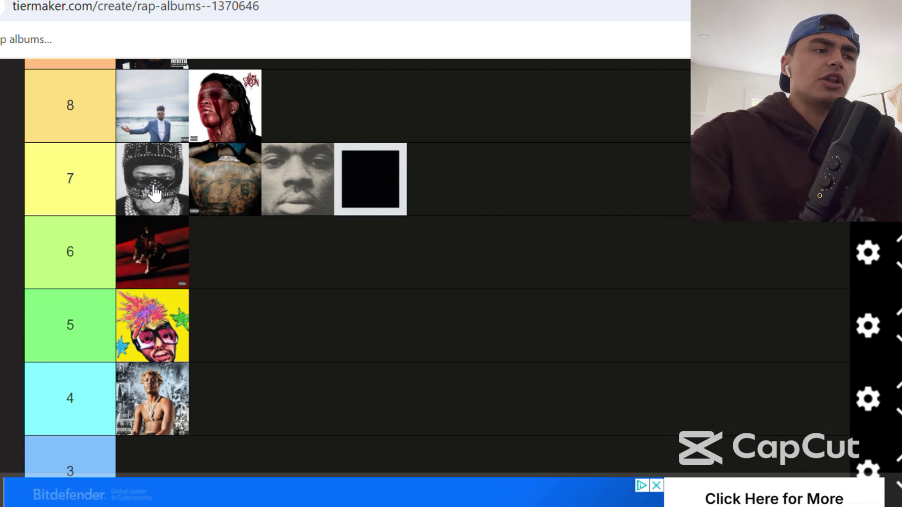
Rank the white cover of the shirtless man in black pants in tier 8, between the seaside and Slime Season covers.
scroll(155, 192, "down", 7)
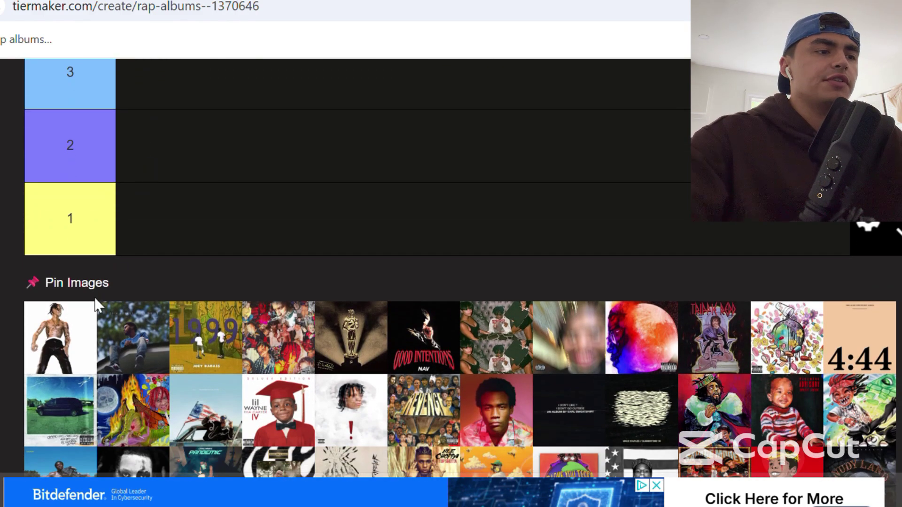
left_click_drag(76, 330, 255, 213)
scroll(237, 168, "up", 10)
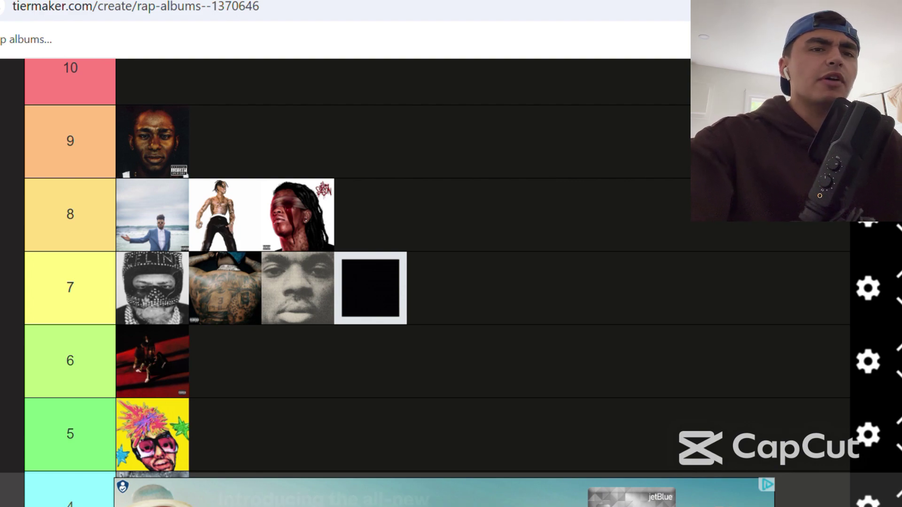
Rank the cover of the man sitting on a roof in tier 7, just ahead of the black square.
scroll(231, 230, "down", 2)
scroll(451, 282, "down", 10)
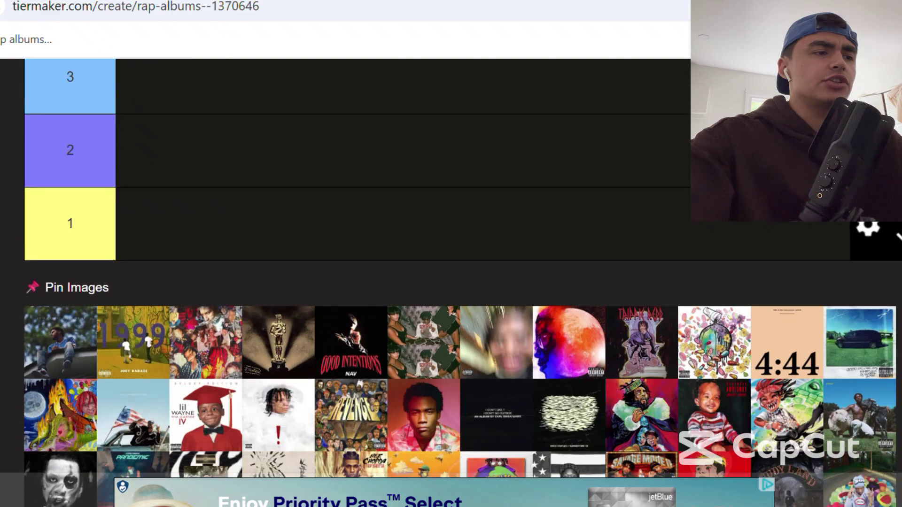
scroll(451, 282, "up", 2)
left_click_drag(93, 414, 383, 182)
scroll(407, 218, "up", 5)
scroll(406, 216, "up", 4)
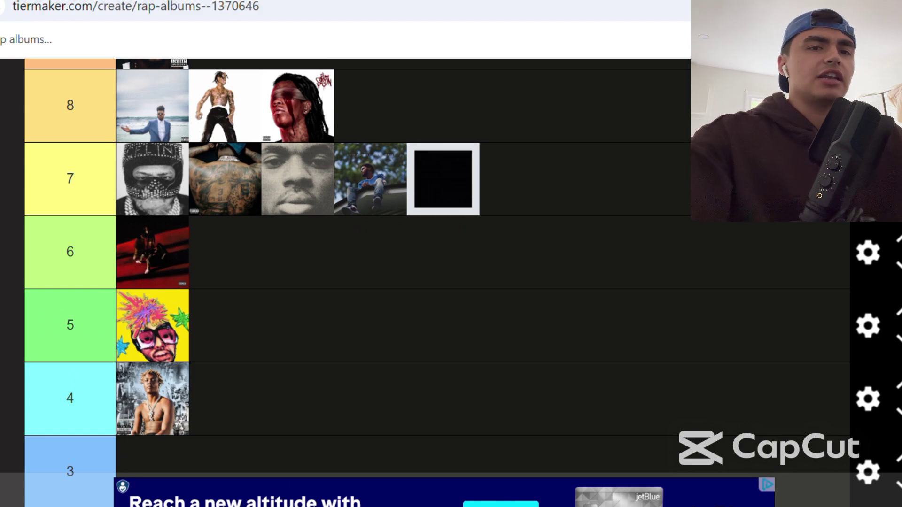
Rank the Joey Badass album 1999 in tier 10.
scroll(437, 282, "down", 7)
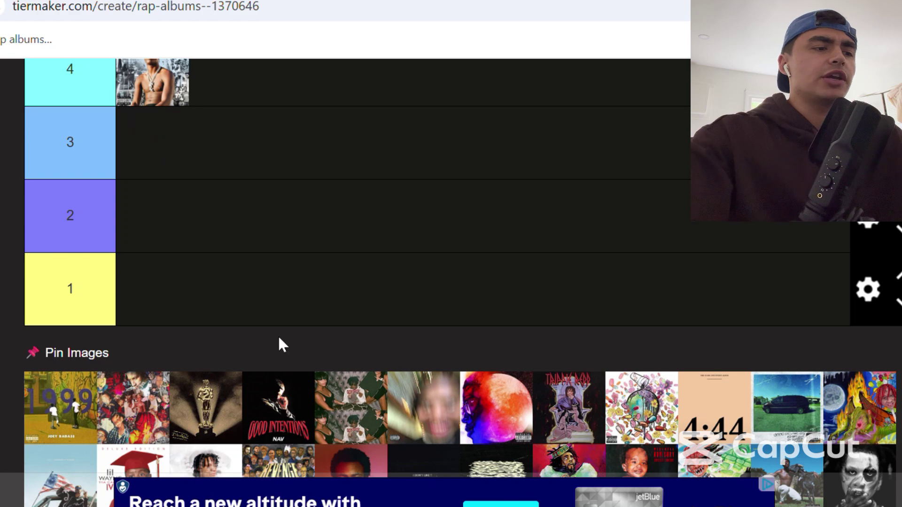
left_click_drag(85, 404, 182, 177)
scroll(314, 260, "up", 2)
scroll(315, 261, "up", 1)
scroll(315, 261, "down", 7)
scroll(315, 260, "down", 6)
scroll(315, 260, "up", 10)
scroll(316, 261, "up", 7)
scroll(296, 252, "up", 1)
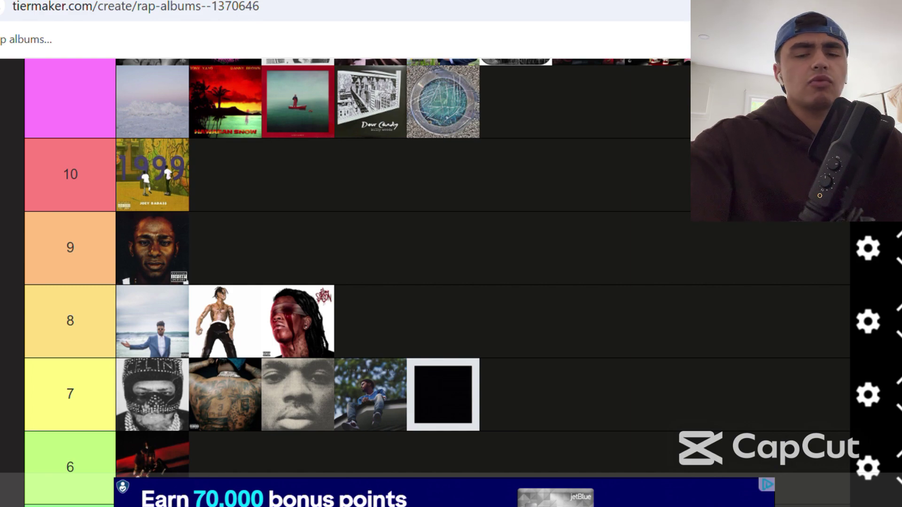
Rank the red collage cover of many people in tier 4, ahead of the shirtless blond man's cover.
scroll(437, 281, "down", 9)
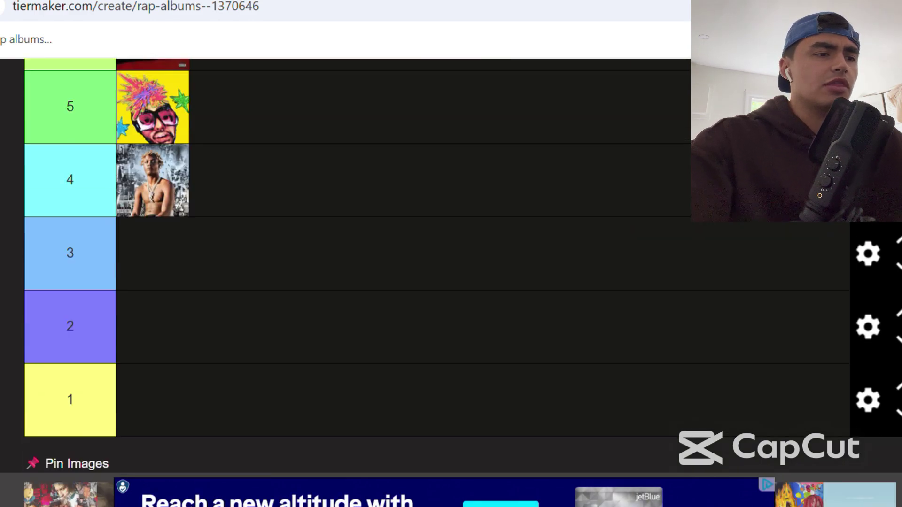
scroll(437, 282, "down", 3)
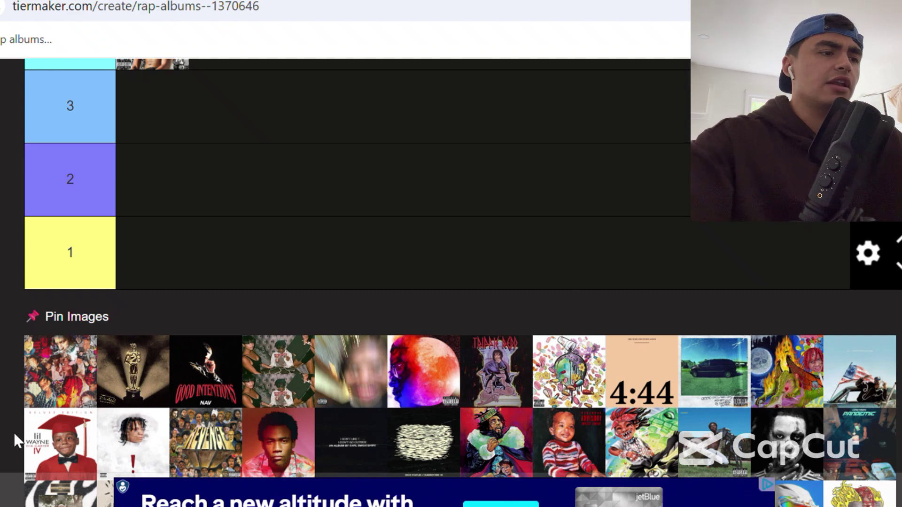
left_click_drag(70, 378, 161, 252)
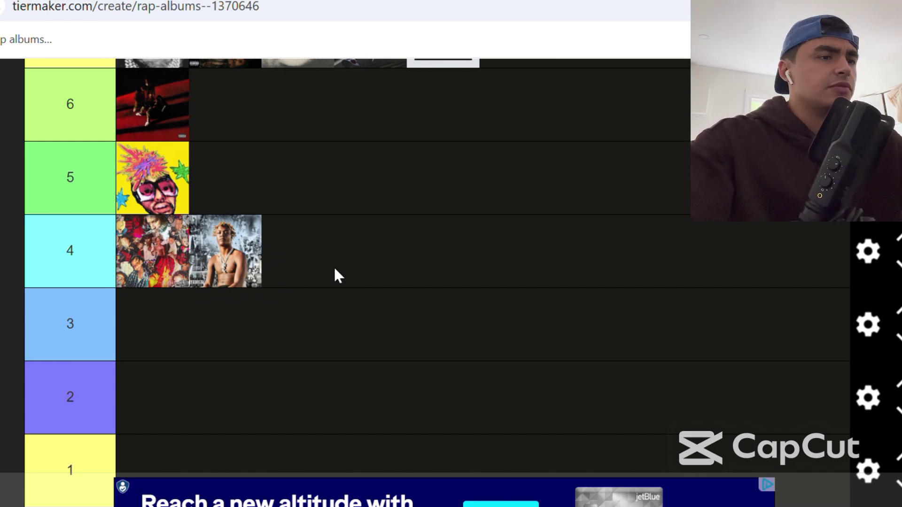
scroll(336, 272, "down", 4)
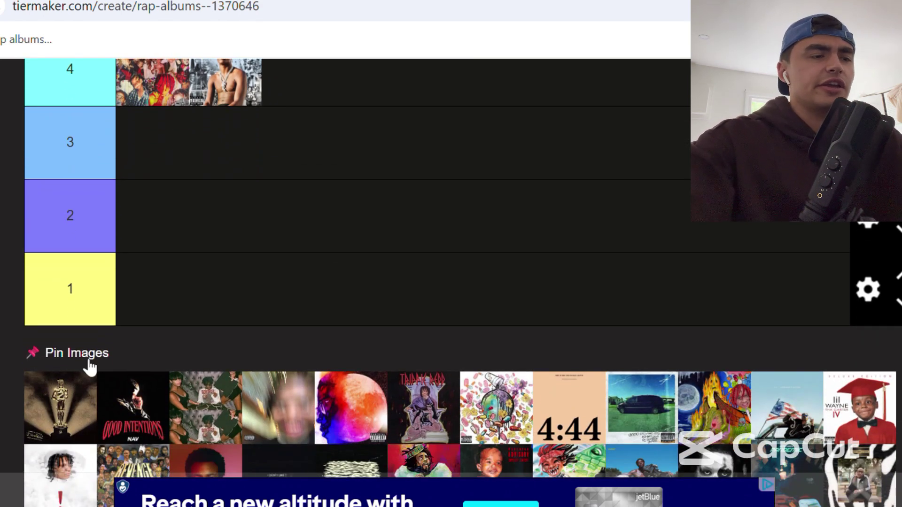
scroll(276, 237, "up", 3)
scroll(277, 233, "up", 3)
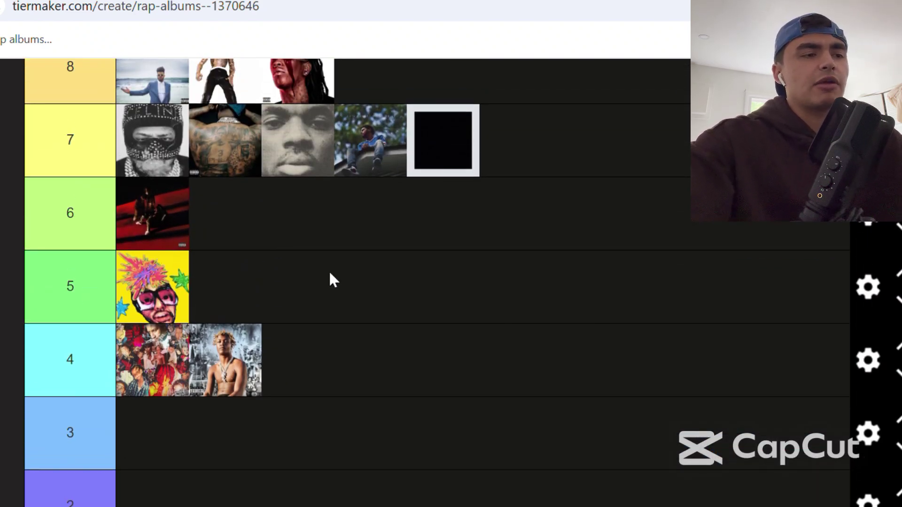
left_click(95, 303)
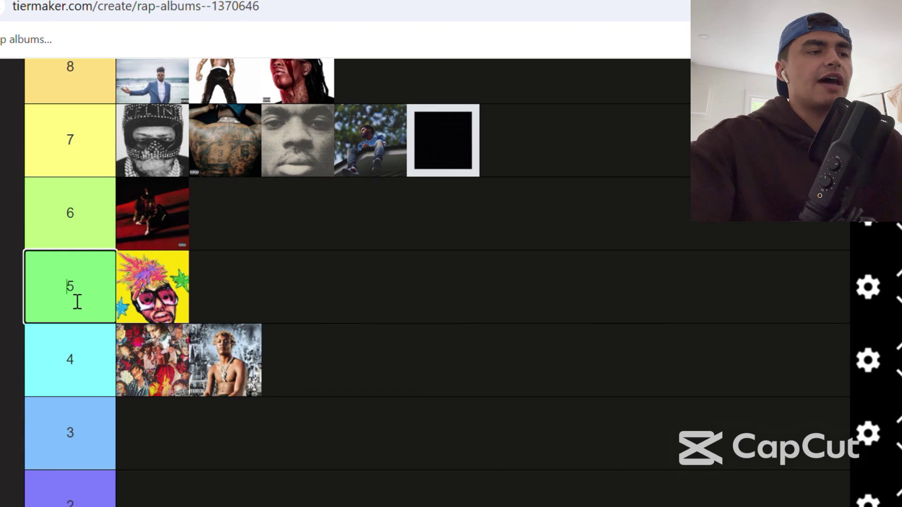
left_click(104, 233)
left_click(94, 157)
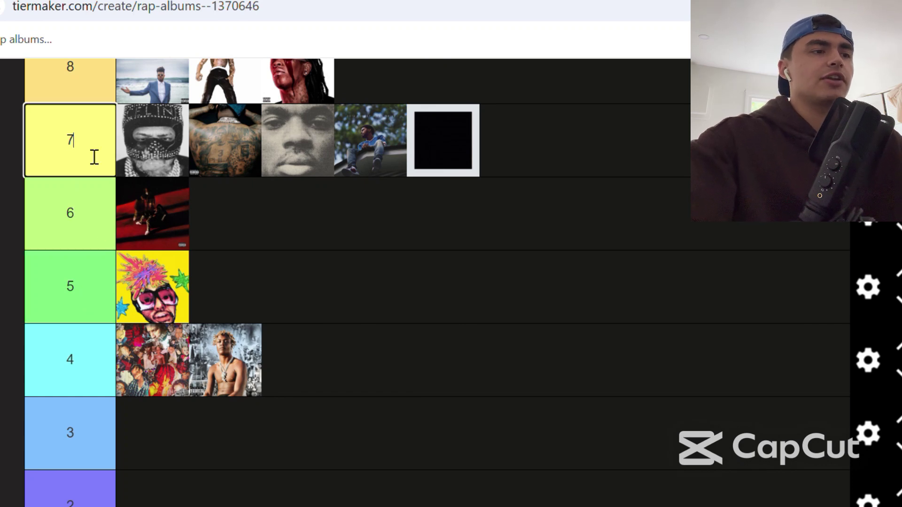
left_click(100, 81)
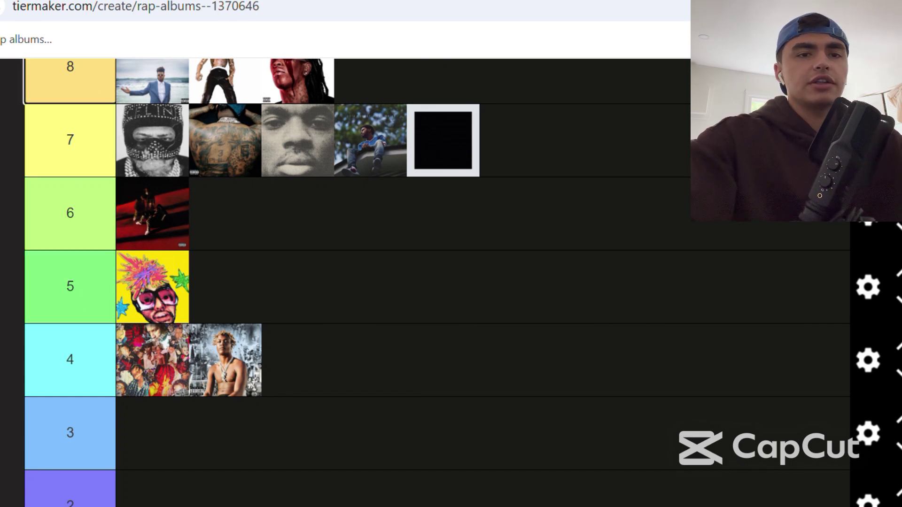
scroll(422, 281, "up", 4)
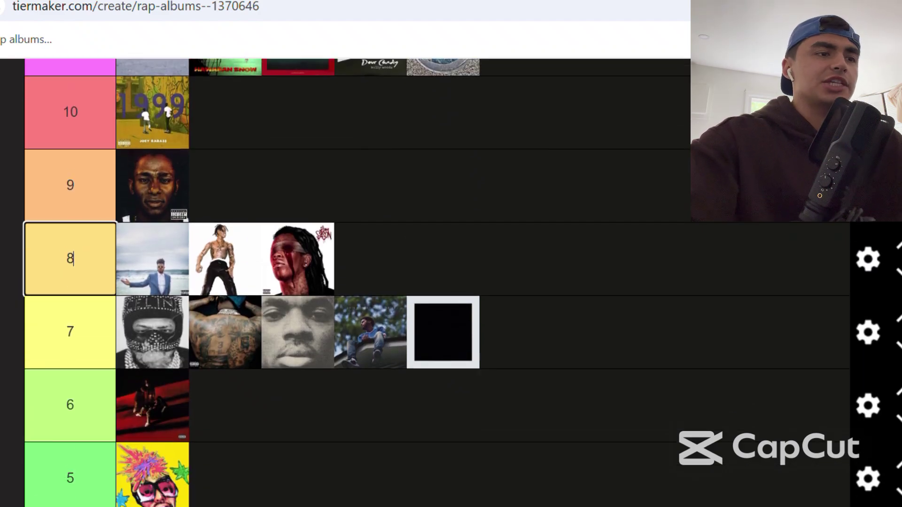
left_click(97, 196)
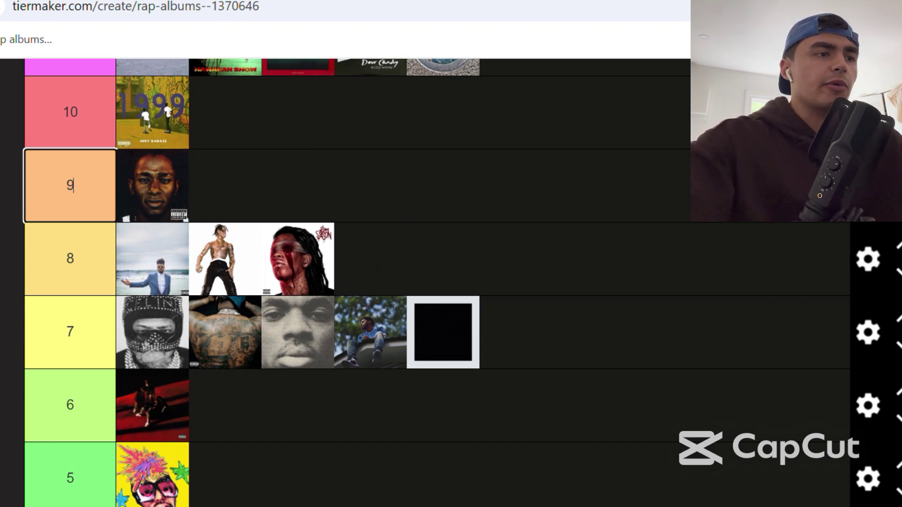
scroll(437, 282, "down", 1)
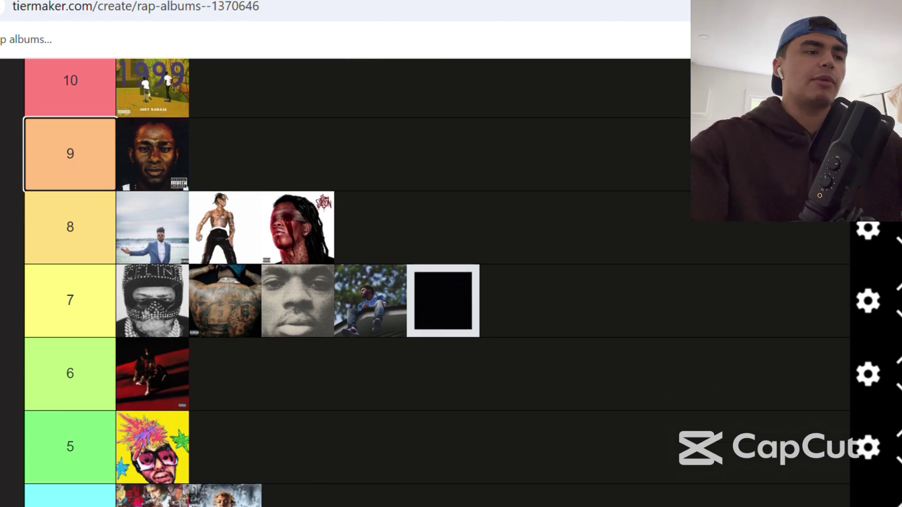
Rank the golden statuette cover in tier 7, between the tattooed back and the grey close-up face covers.
scroll(437, 282, "down", 10)
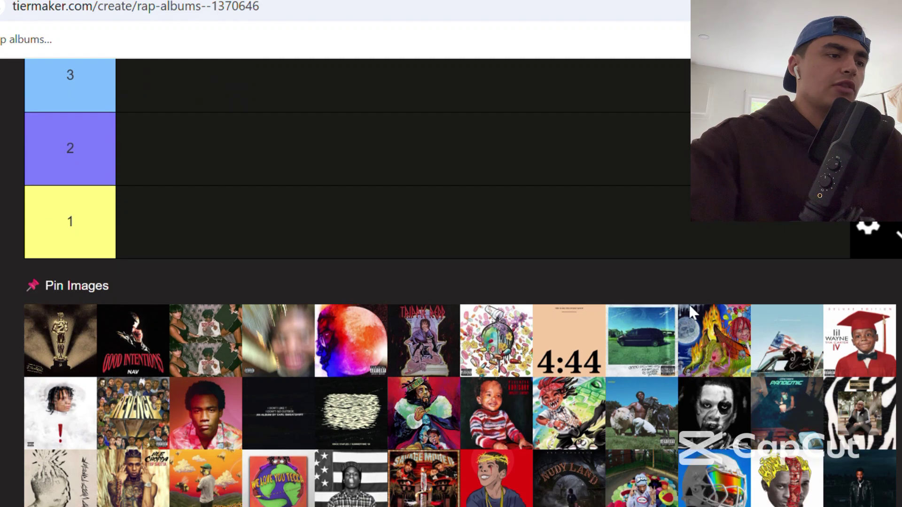
left_click_drag(60, 351, 311, 214)
scroll(362, 232, "up", 9)
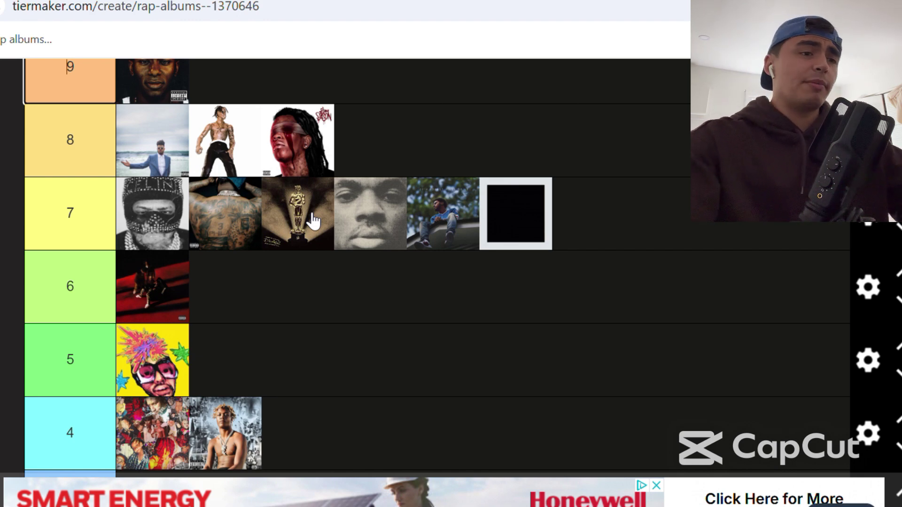
left_click_drag(302, 222, 303, 229)
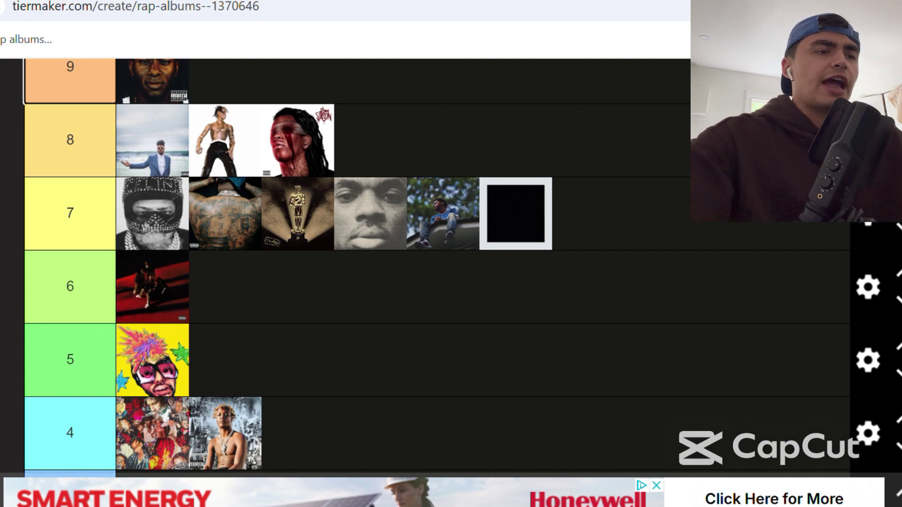
Rank the NAV album Good Intentions in tier 5, ahead of the yellow cartoon face cover.
scroll(451, 277, "down", 12)
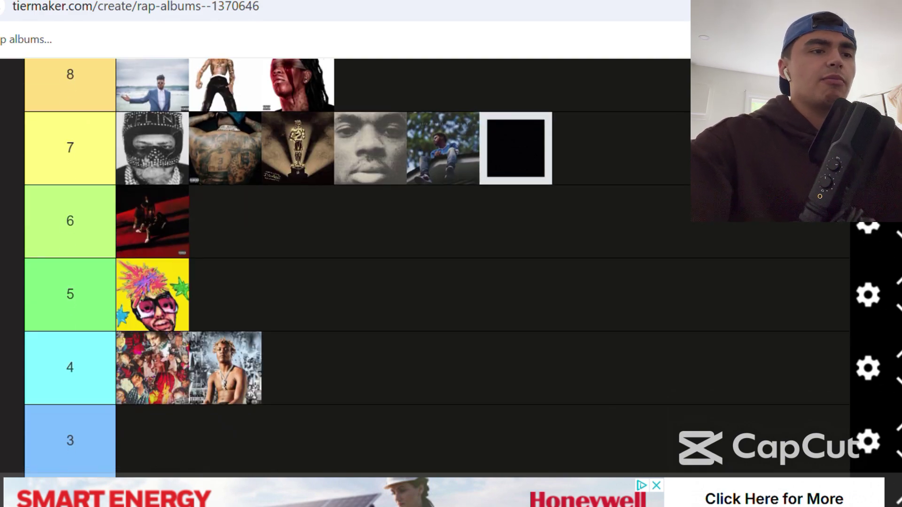
scroll(77, 282, "up", 1)
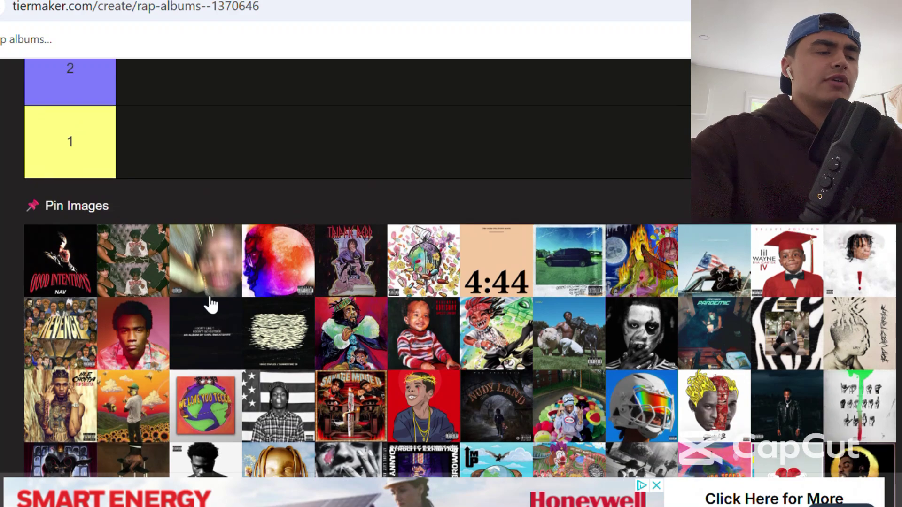
left_click_drag(78, 282, 284, 353)
scroll(338, 182, "up", 10)
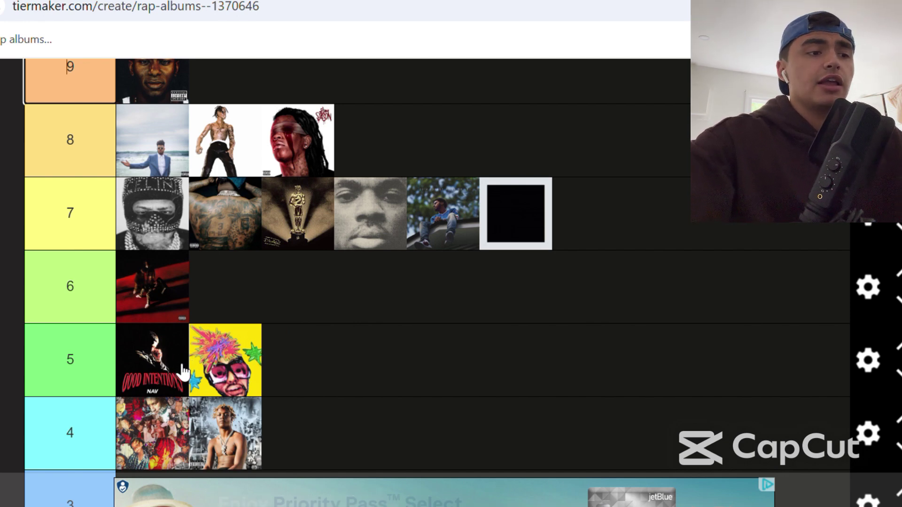
left_click(37, 348)
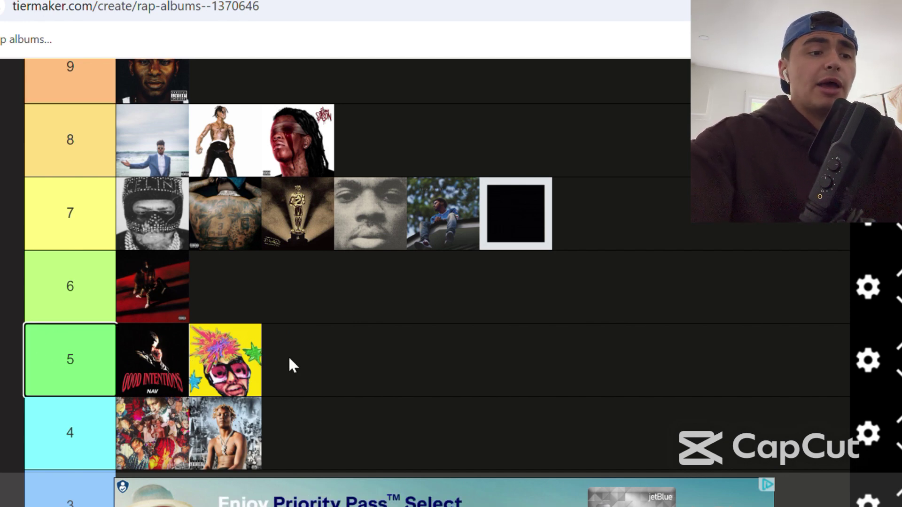
key("Escape")
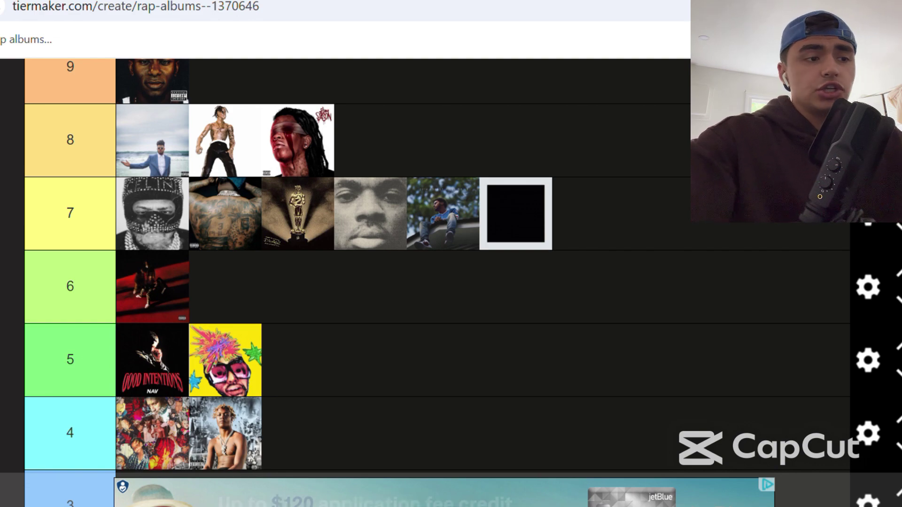
Rank the green cover with repeated group photos in tier 7, just ahead of the black square.
scroll(451, 282, "down", 8)
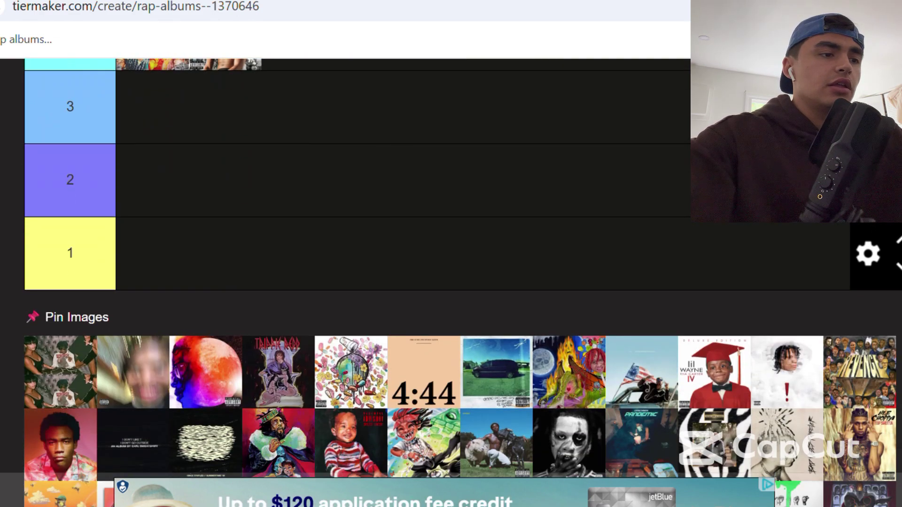
left_click_drag(74, 386, 530, 184)
scroll(296, 227, "up", 2)
scroll(295, 225, "up", 3)
scroll(295, 225, "up", 1)
scroll(294, 227, "up", 1)
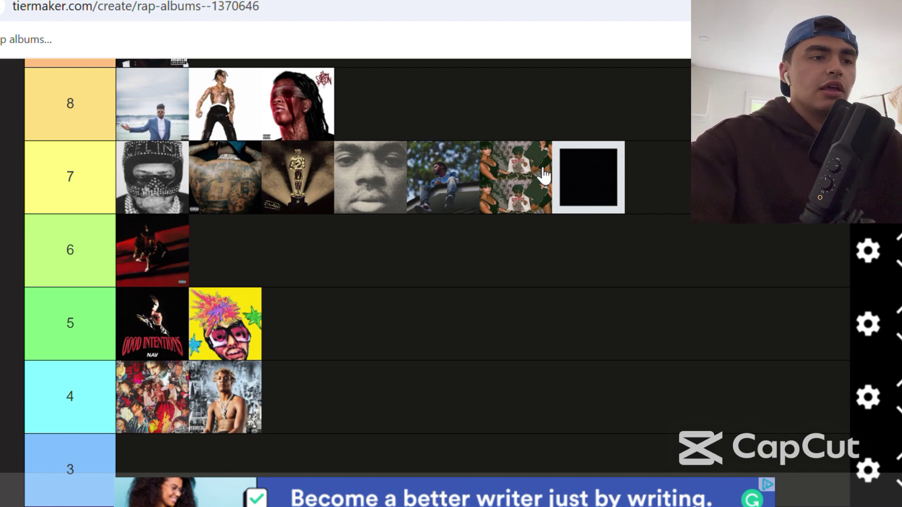
Rank the blurred face cover in tier 8, right after the Slime Season cover.
scroll(543, 175, "down", 5)
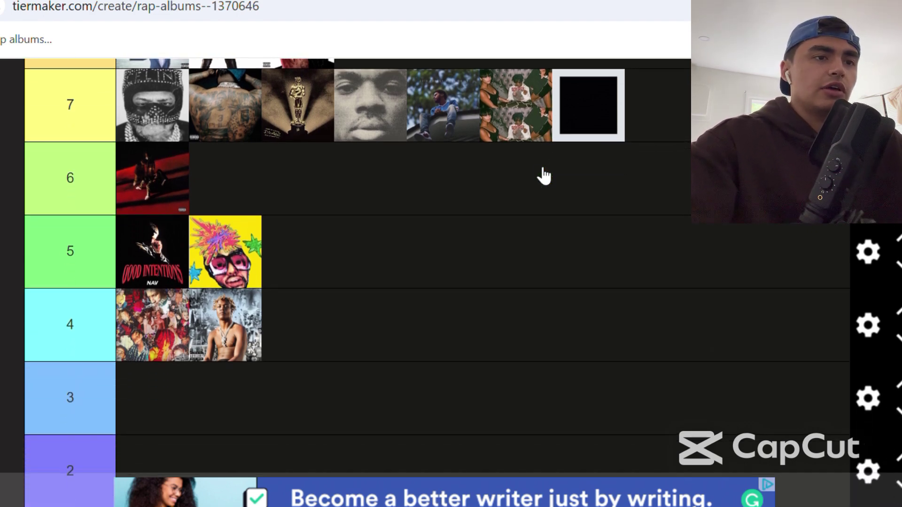
scroll(540, 173, "down", 1)
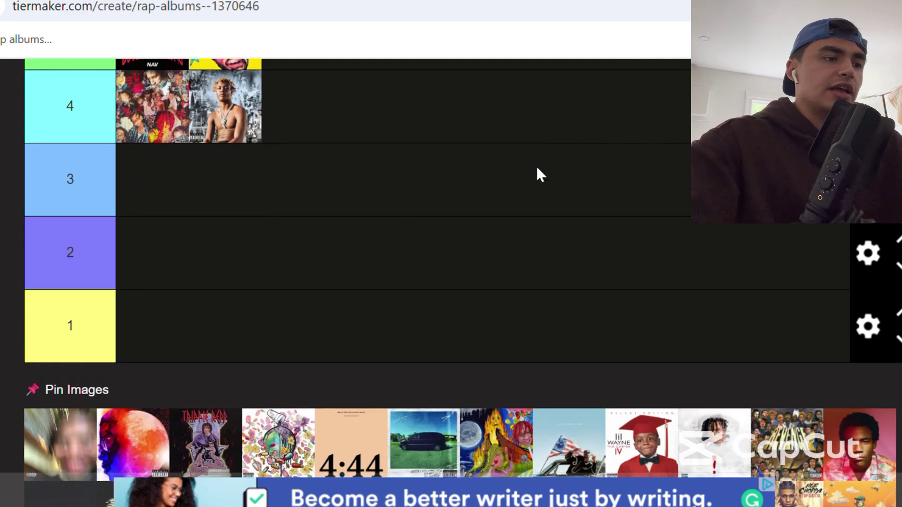
left_click_drag(66, 463, 403, 231)
scroll(483, 221, "up", 8)
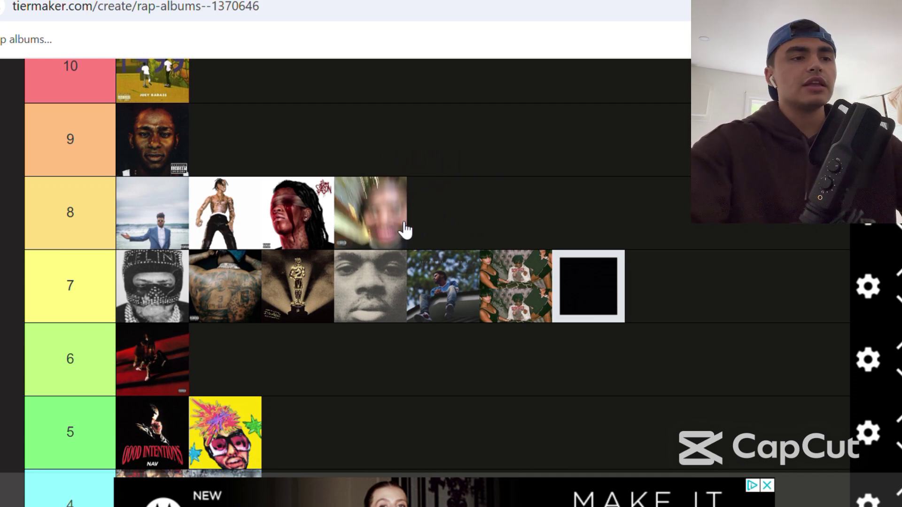
Rank the colourful cover with a moon-like face profile in tier 9, after the dark portrait cover.
scroll(607, 218, "down", 3)
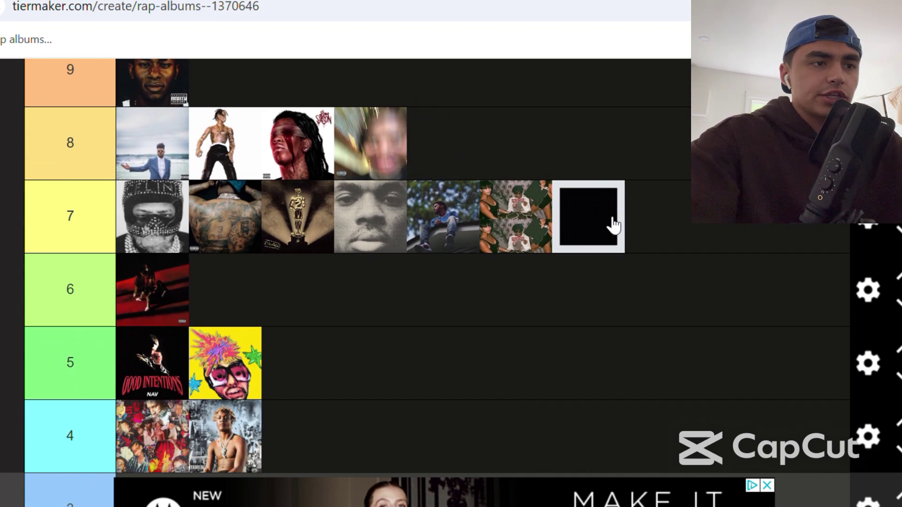
scroll(606, 218, "down", 5)
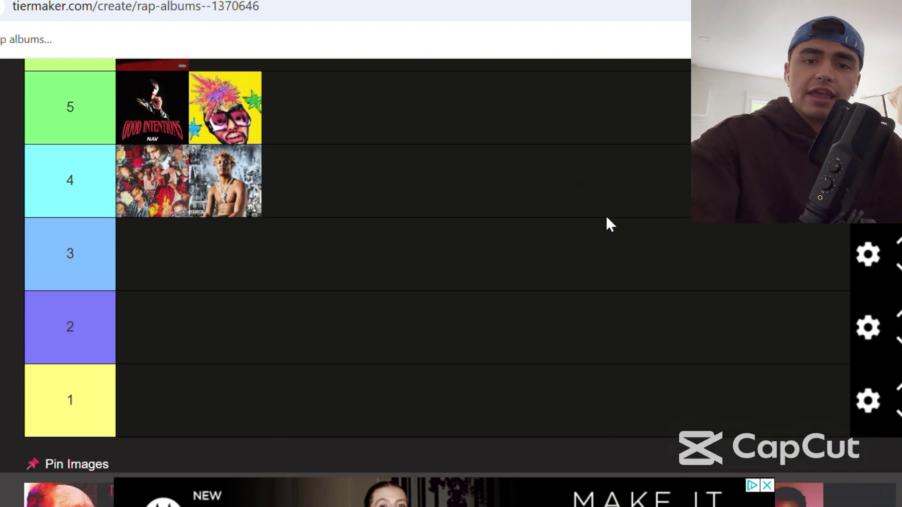
scroll(609, 225, "down", 1)
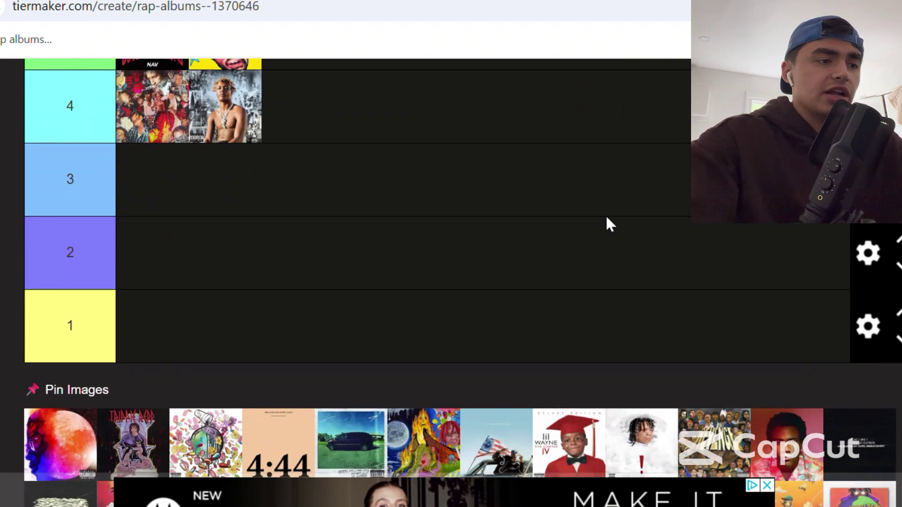
left_click_drag(51, 443, 300, 181)
scroll(393, 241, "up", 2)
scroll(393, 243, "up", 10)
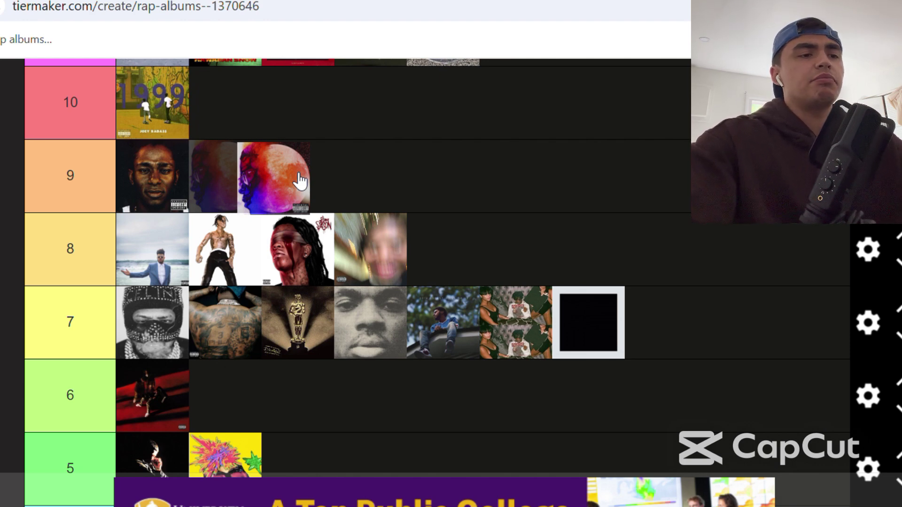
left_click_drag(298, 173, 291, 170)
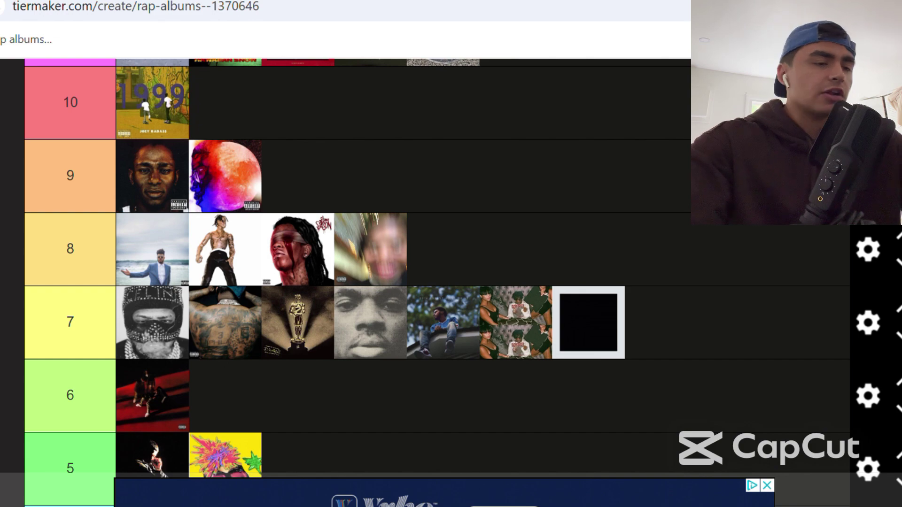
Rank the purple Trippie Redd cover in tier 6, after the red and black cover.
scroll(437, 282, "down", 3)
scroll(437, 282, "down", 6)
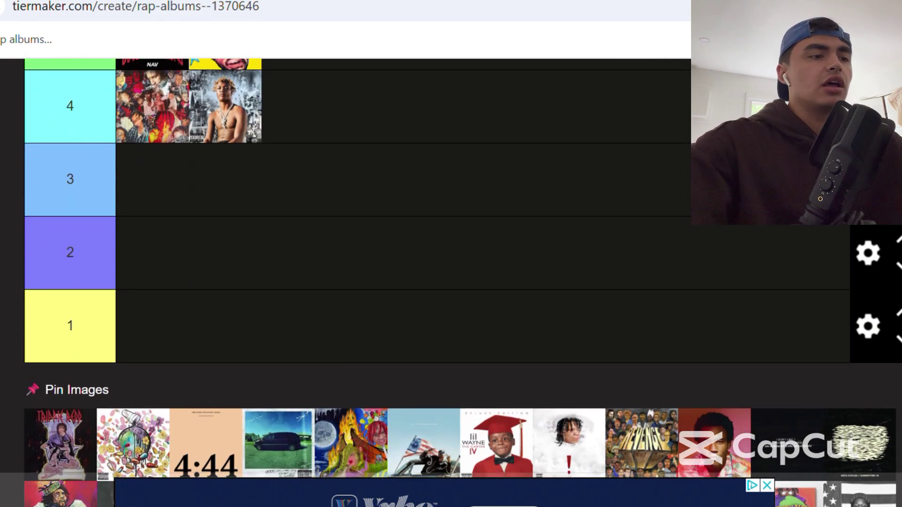
left_click_drag(77, 451, 268, 196)
scroll(224, 318, "up", 5)
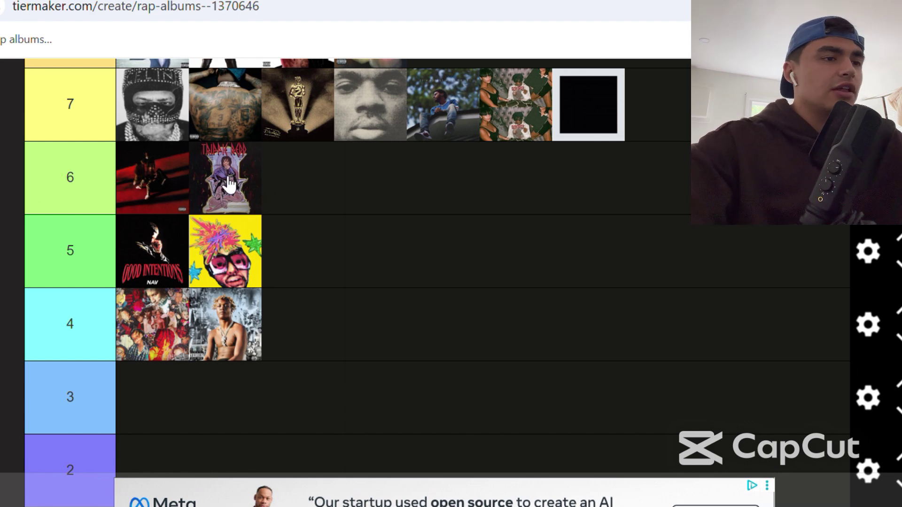
left_click_drag(243, 187, 245, 187)
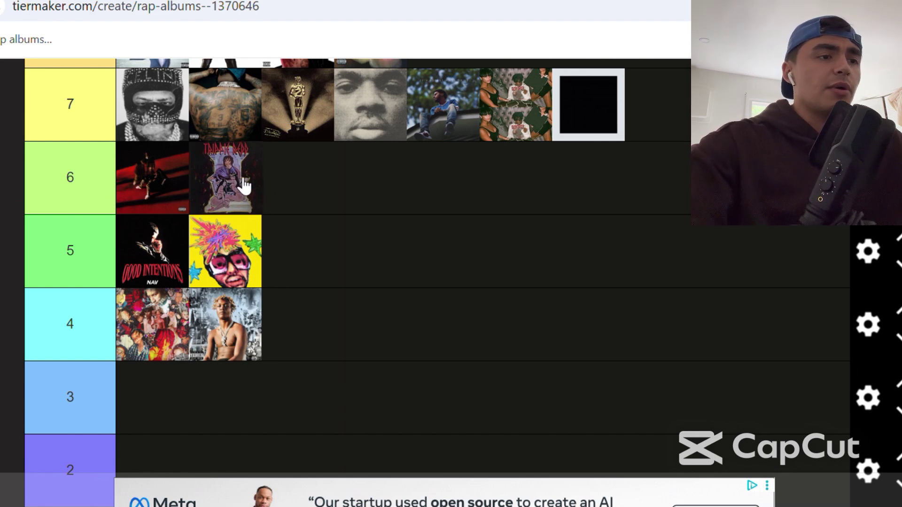
Rank the white cover with the globe surrounded by colourful pills in tier 2.
scroll(245, 186, "down", 5)
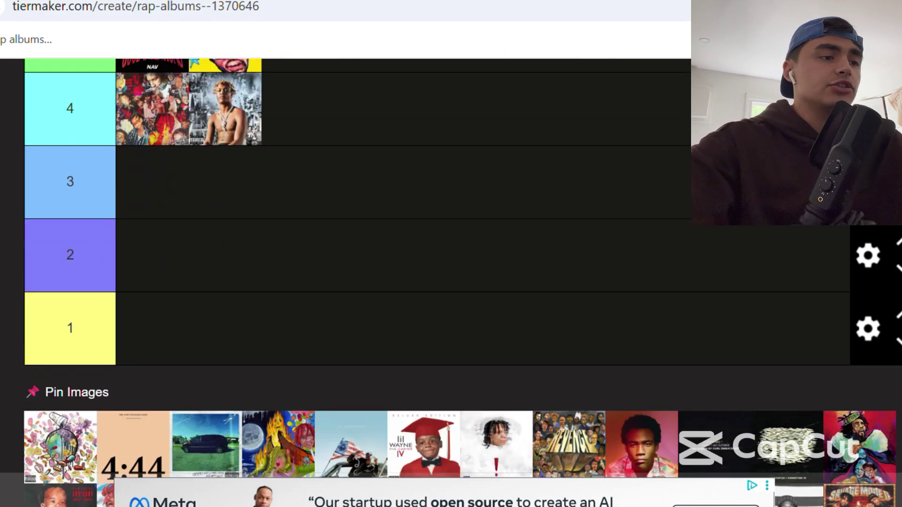
scroll(463, 282, "down", 2)
left_click_drag(62, 331, 193, 161)
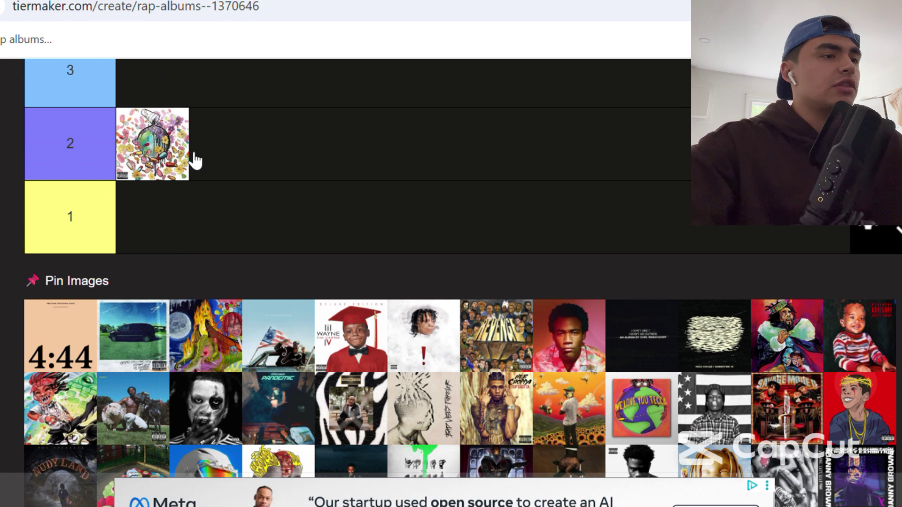
Rank the album 4:44 in tier 9, after the moon-like face profile cover.
scroll(204, 149, "up", 1)
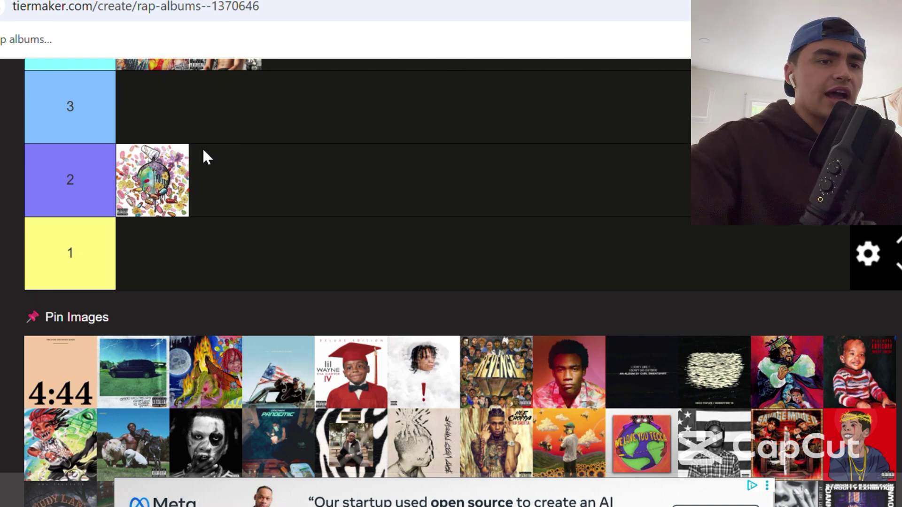
left_click_drag(61, 357, 327, 214)
scroll(356, 194, "up", 1)
scroll(356, 193, "up", 14)
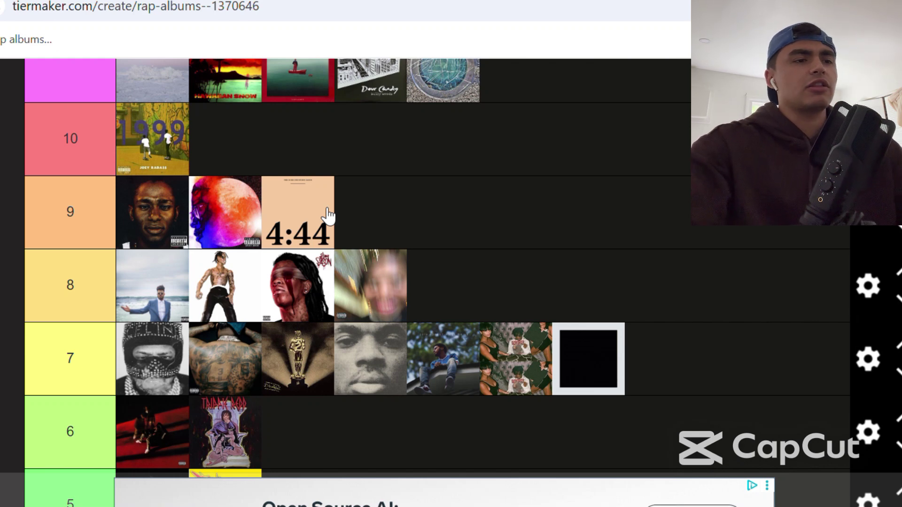
left_click(67, 285)
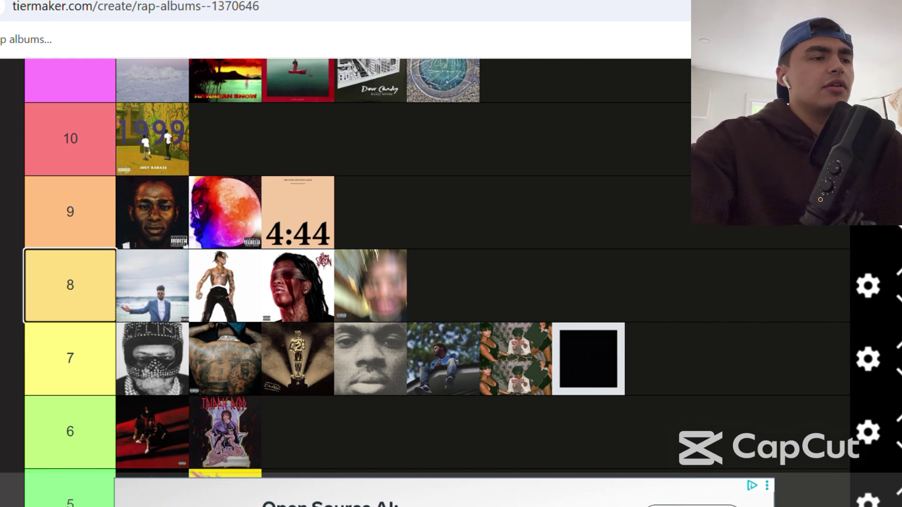
left_click(66, 211)
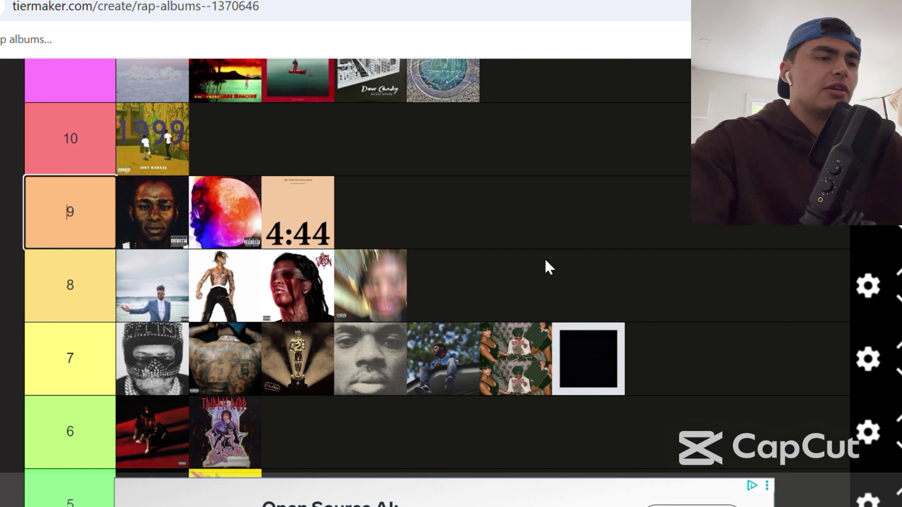
key("Escape")
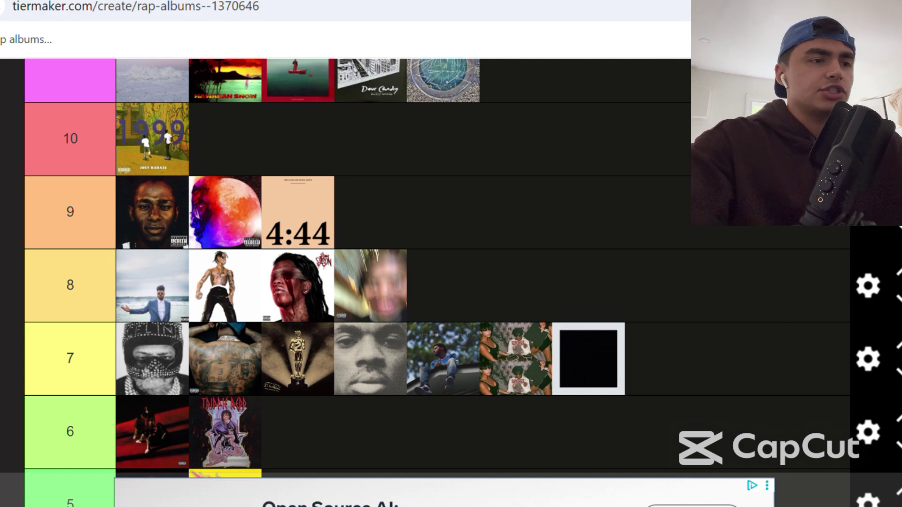
scroll(437, 282, "down", 4)
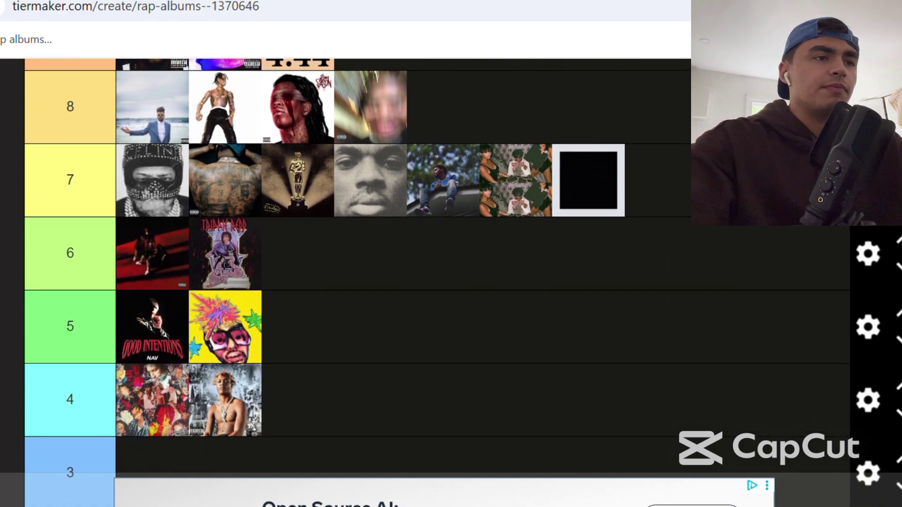
scroll(437, 281, "down", 8)
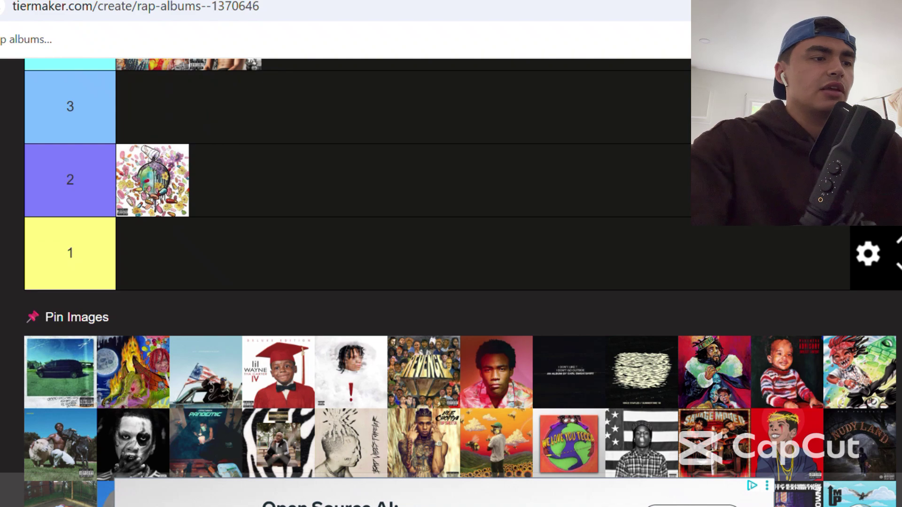
Rank the blue and green cover with the dark van in tier 10, ahead of the 1999 cover.
left_click_drag(61, 371, 162, 139)
scroll(514, 113, "up", 2)
scroll(515, 115, "up", 10)
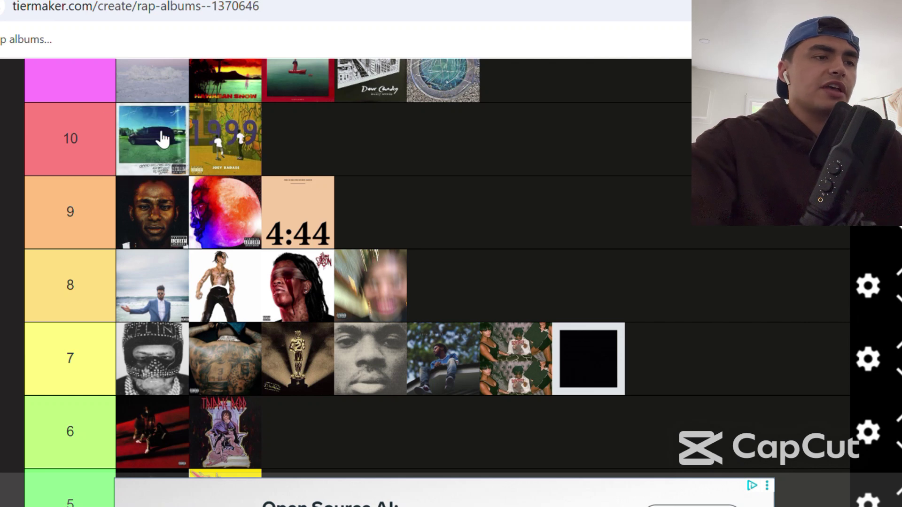
scroll(437, 267, "down", 2)
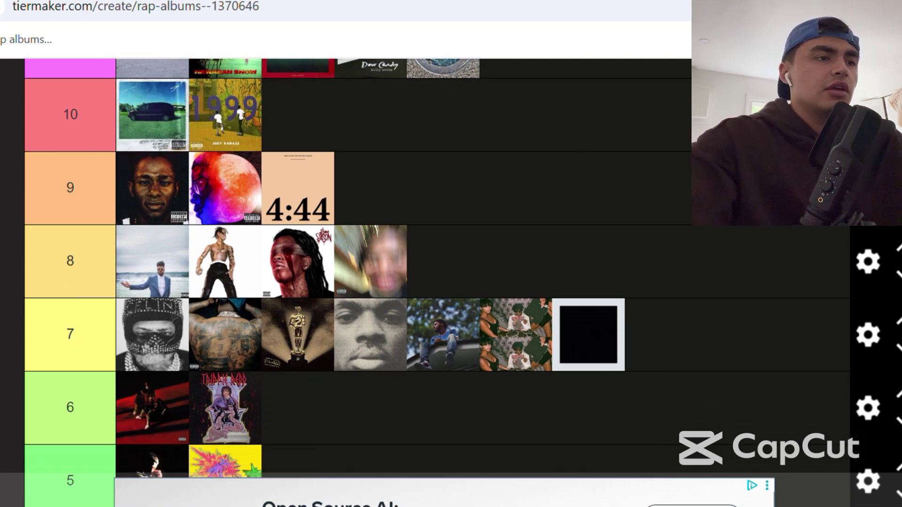
scroll(437, 268, "up", 1)
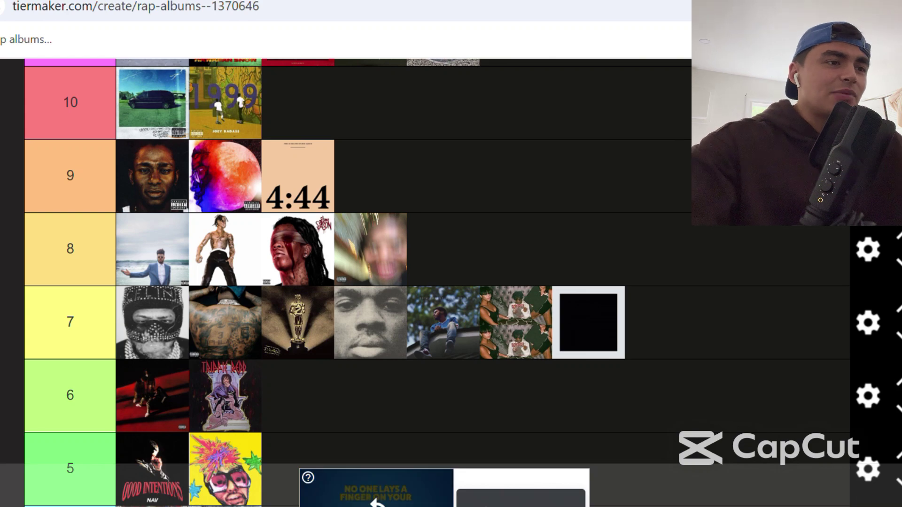
Rank the colourful painted cover with the moon and flames in tier 2, ahead of the white pill-globe cover.
scroll(4, 151, "down", 7)
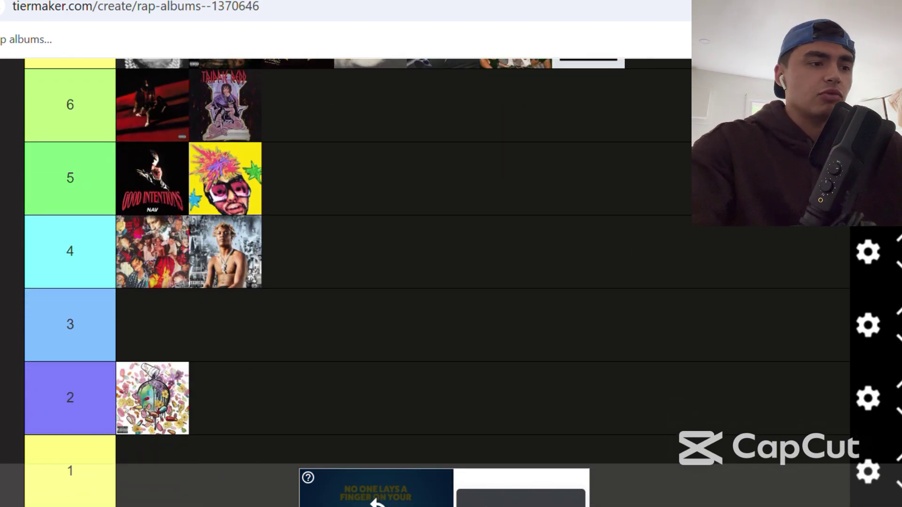
scroll(451, 282, "down", 3)
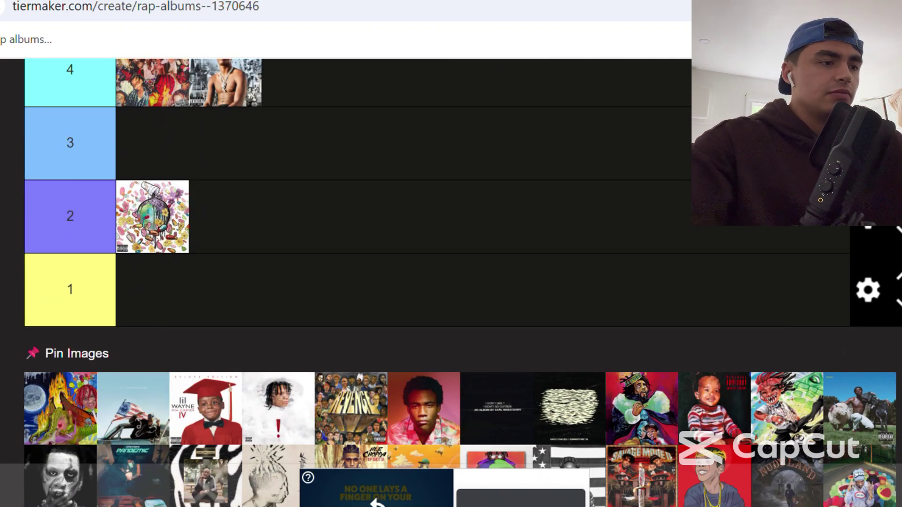
left_click_drag(55, 411, 145, 214)
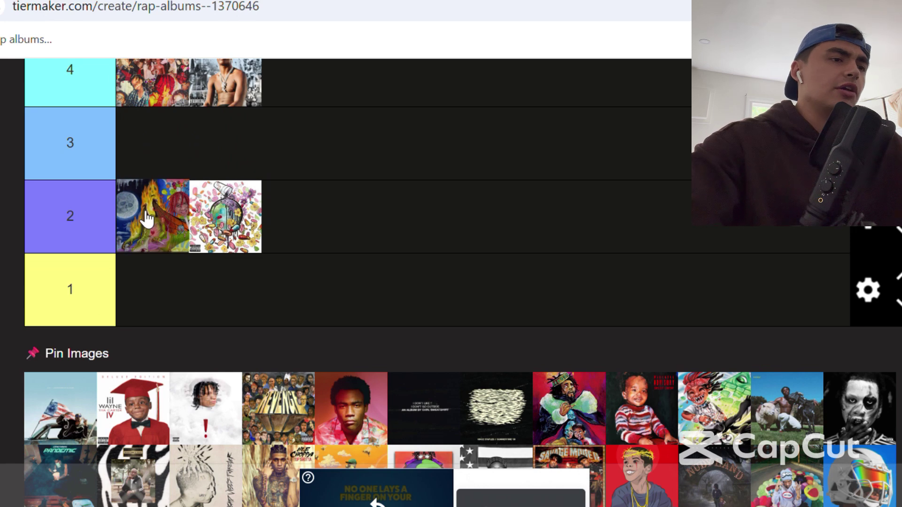
left_click(67, 142)
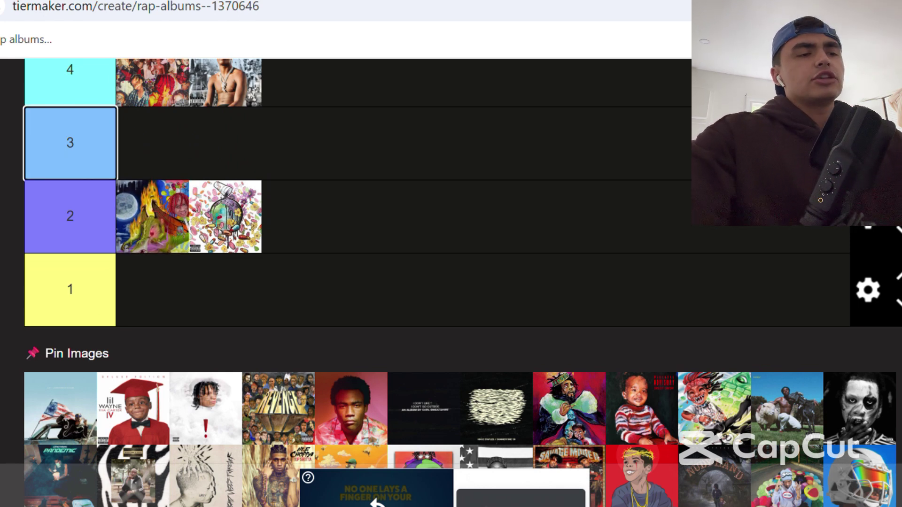
left_click(851, 248)
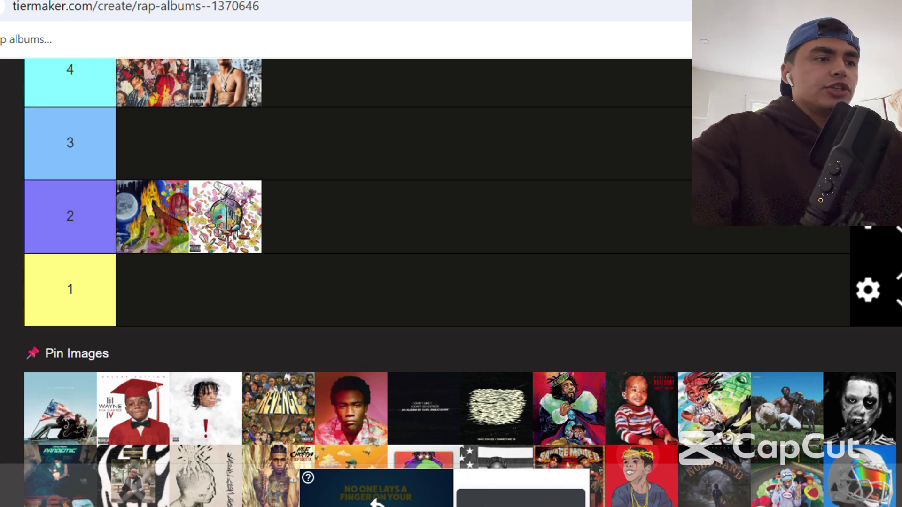
Rank the light blue cover with people holding an American flag on a car first in tier 8.
scroll(437, 281, "up", 5)
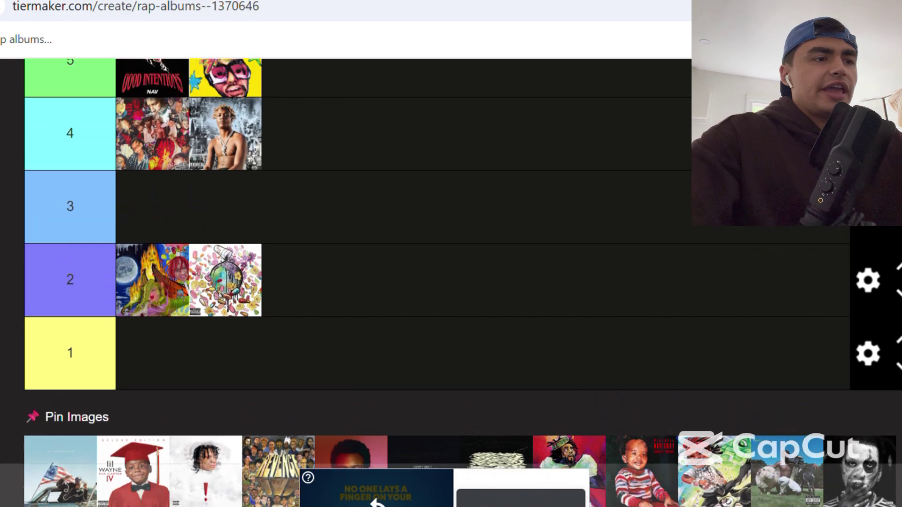
scroll(437, 282, "up", 3)
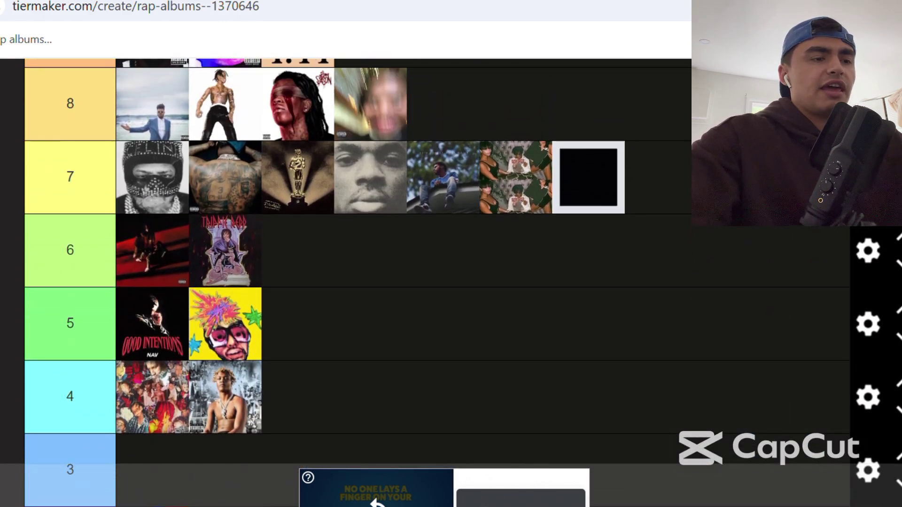
scroll(865, 254, "up", 1)
scroll(864, 253, "down", 10)
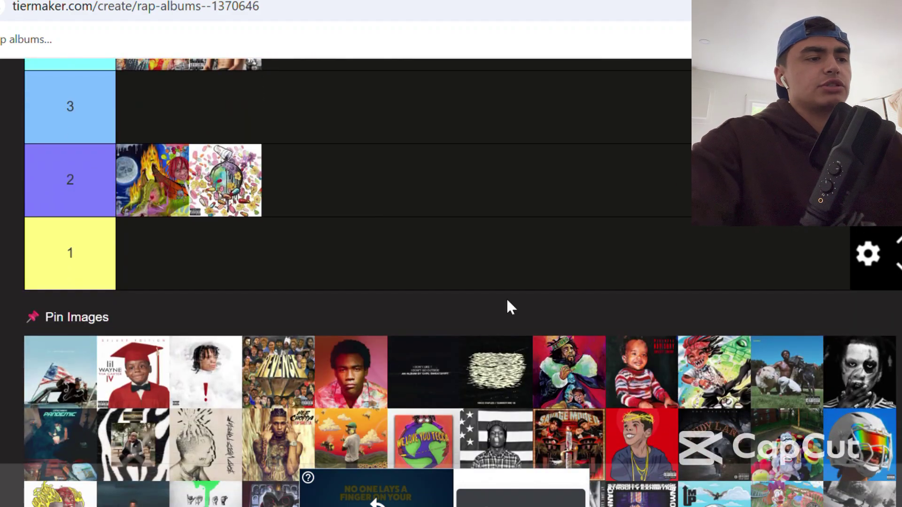
left_click_drag(60, 372, 140, 244)
scroll(542, 179, "up", 12)
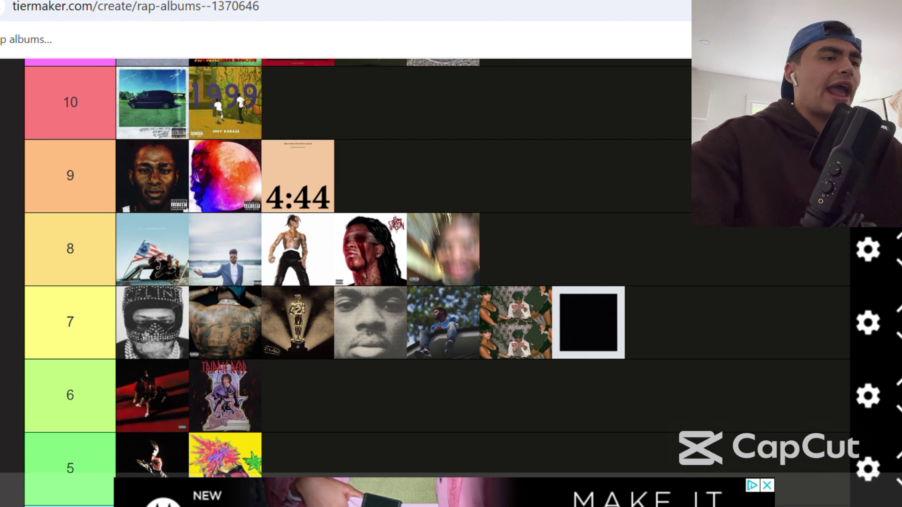
left_click(94, 262)
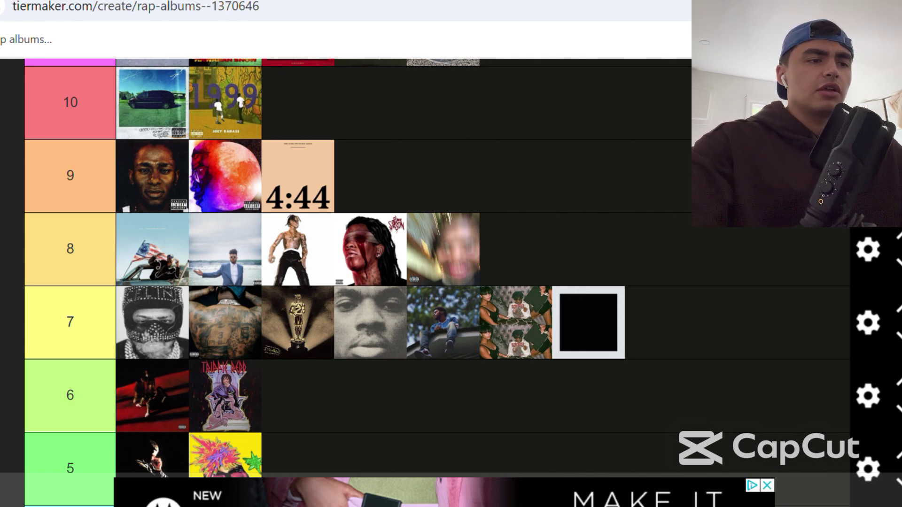
Rank the Lil Wayne IV cover with the red graduation gown in tier 8, after the American flag cover.
scroll(437, 282, "down", 4)
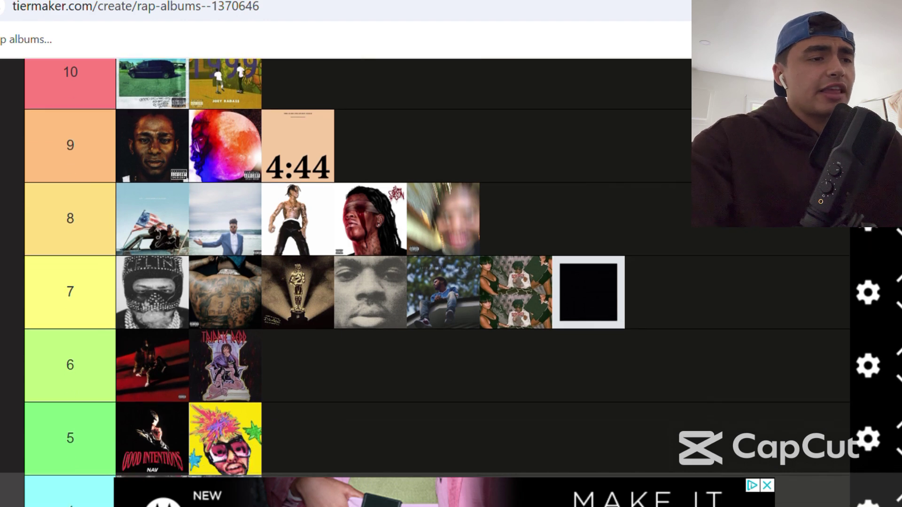
scroll(437, 282, "down", 3)
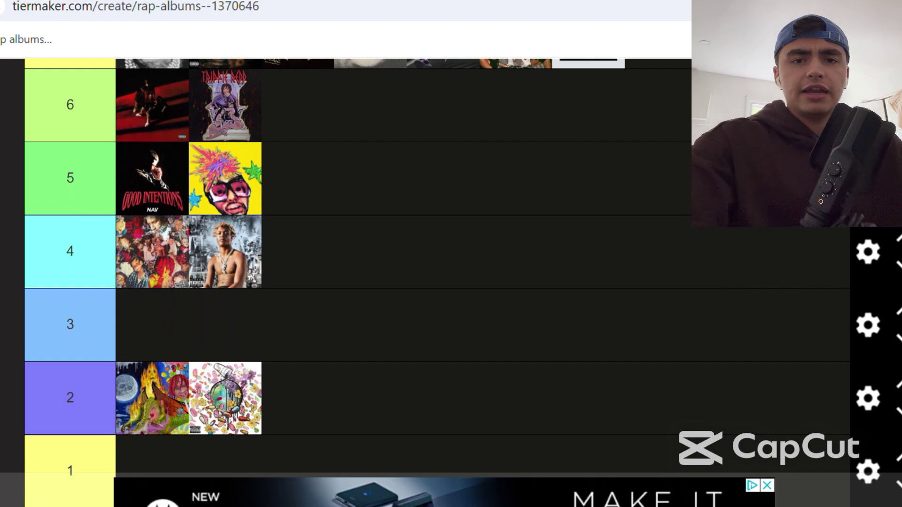
scroll(437, 281, "down", 4)
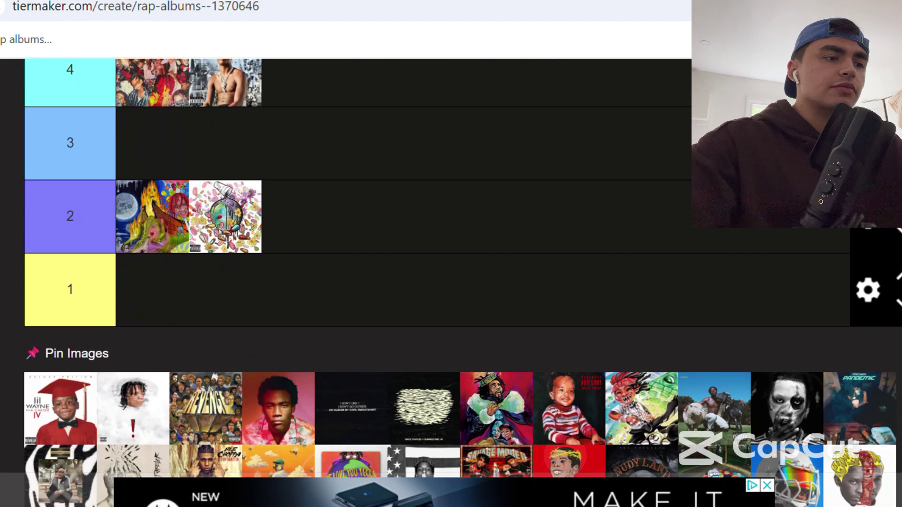
left_click_drag(54, 409, 233, 176)
scroll(308, 232, "up", 5)
scroll(306, 232, "up", 4)
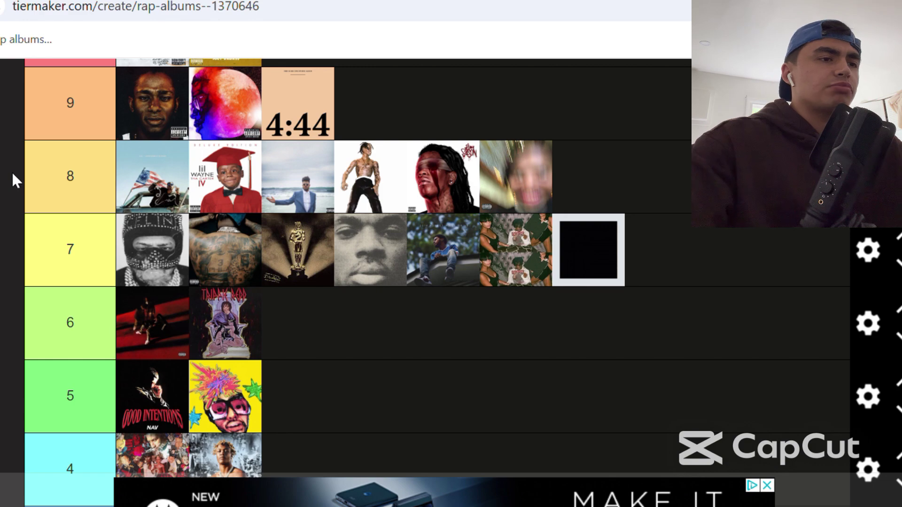
Rank the white cover with the red exclamation mark in tier 3, and the Revenge cover in tier 7 after the tattooed-back cover.
scroll(13, 175, "down", 10)
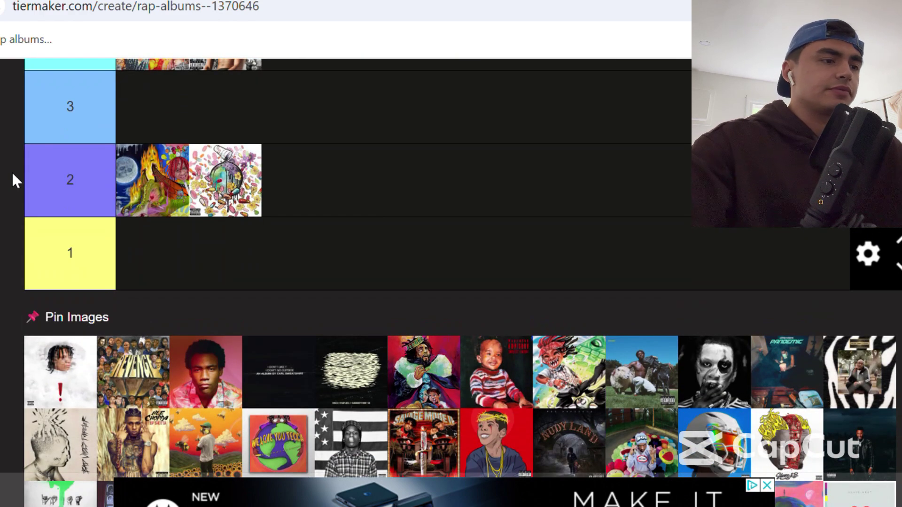
left_click_drag(44, 358, 191, 125)
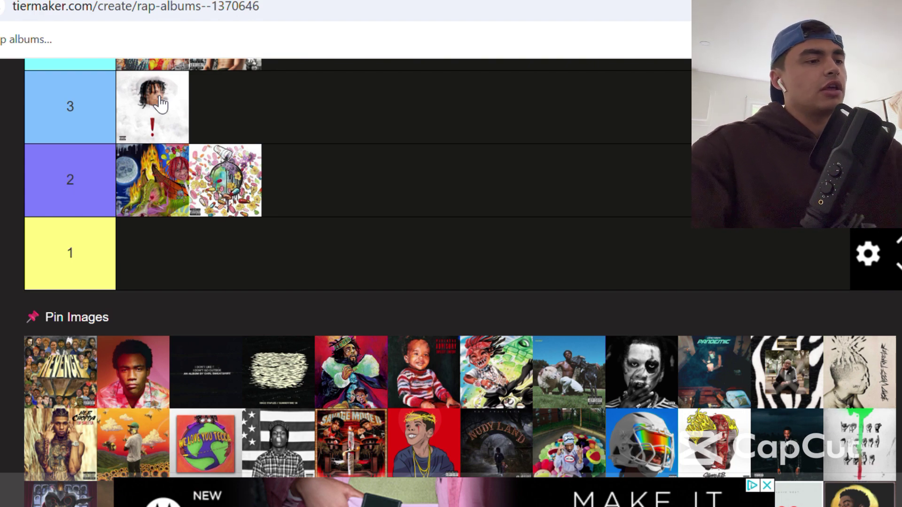
left_click_drag(61, 371, 305, 176)
scroll(328, 193, "up", 2)
scroll(312, 196, "up", 6)
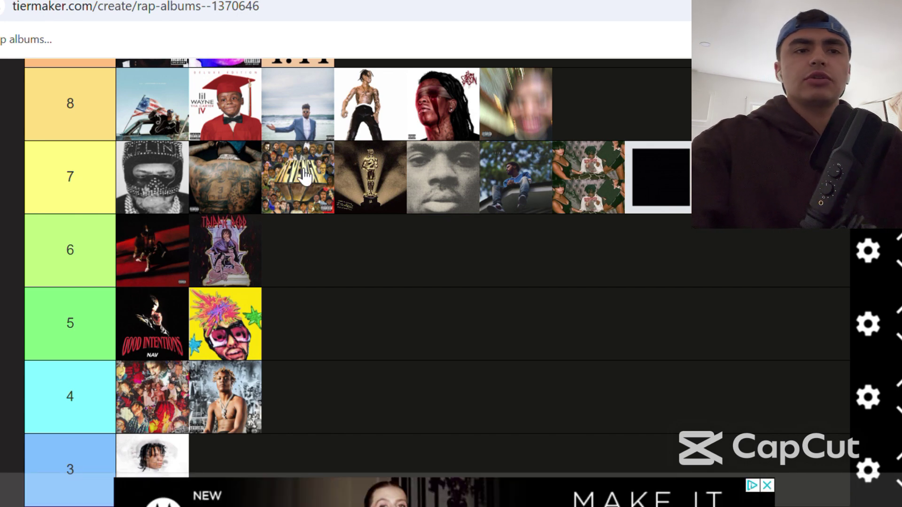
Rank the pink-red portrait cover with the floral shirt in tier 8, just before the blurred face cover.
scroll(303, 176, "down", 4)
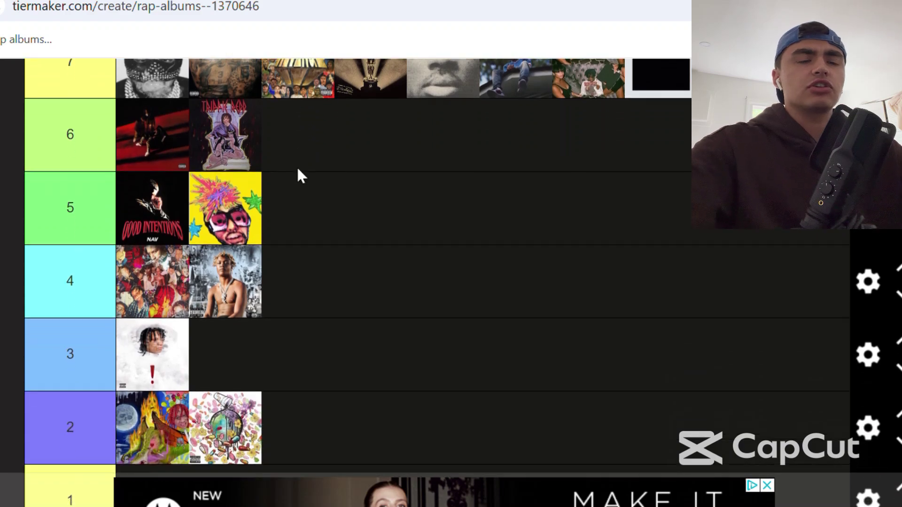
scroll(300, 174, "down", 3)
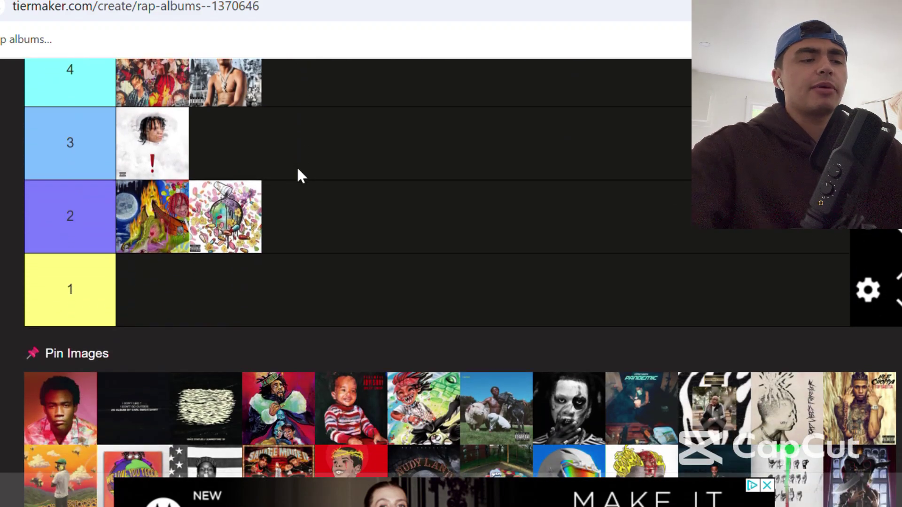
left_click_drag(73, 406, 515, 261)
scroll(415, 149, "up", 1)
scroll(415, 149, "up", 9)
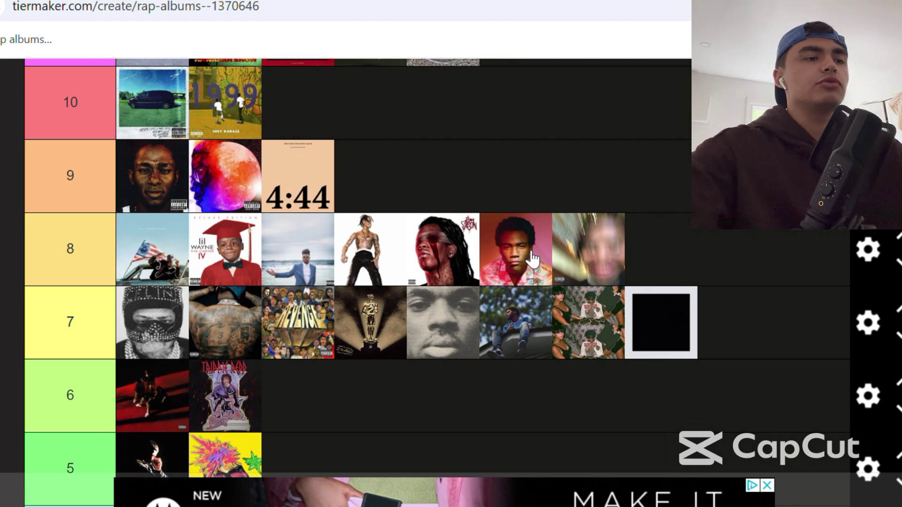
left_click(89, 262)
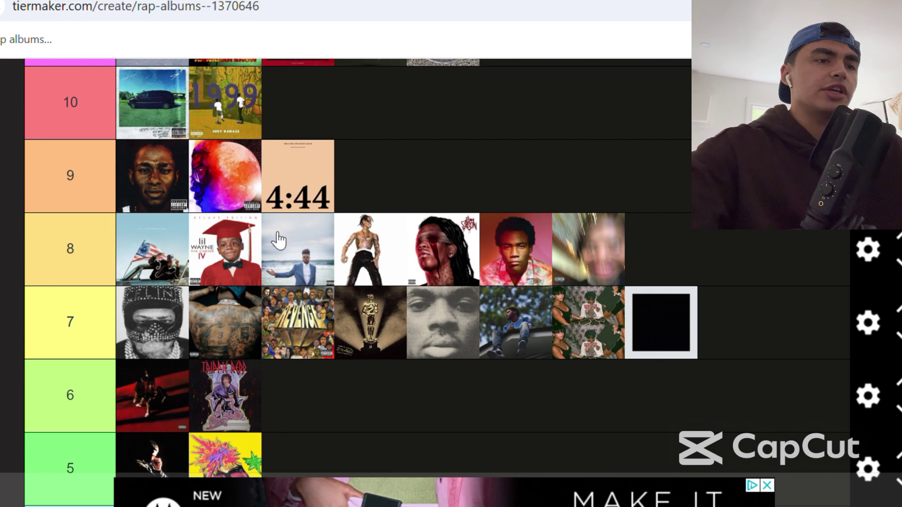
Move the pink-red portrait cover within tier 8 to directly after the Lil Wayne cover.
left_click_drag(516, 266, 263, 282)
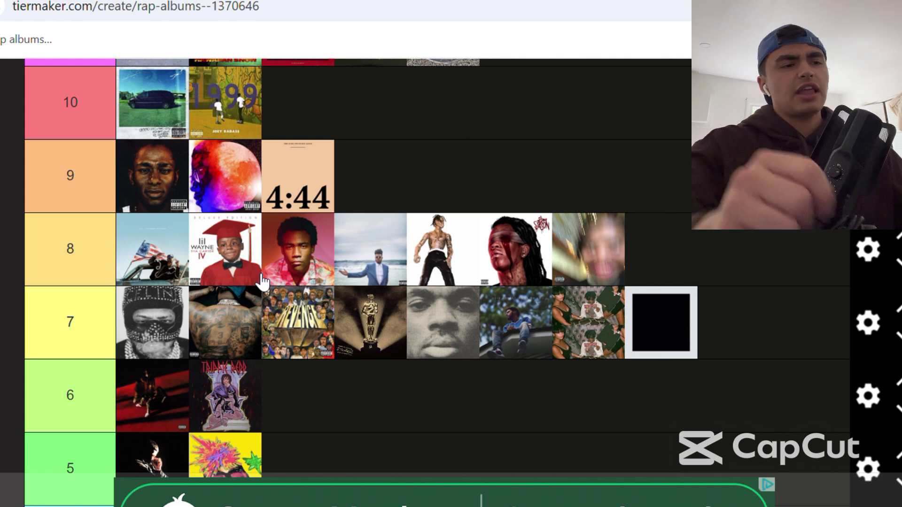
left_click(71, 277)
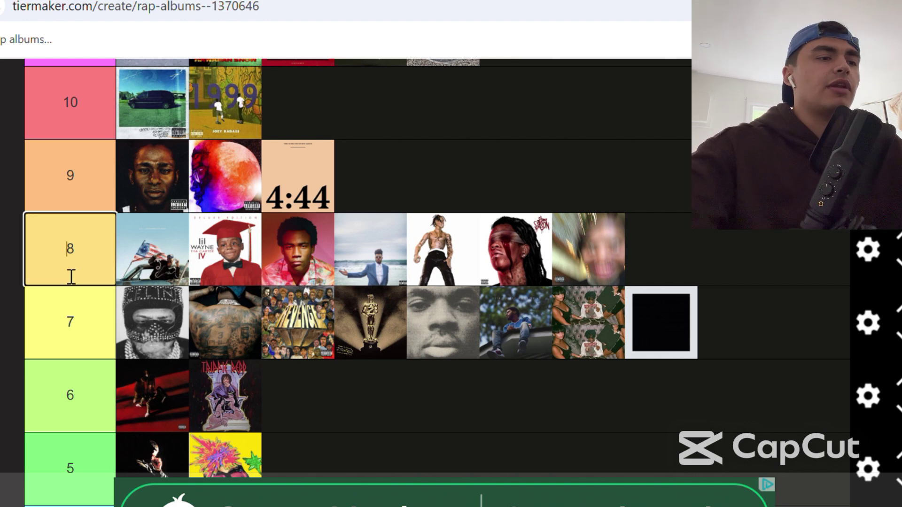
left_click(11, 269)
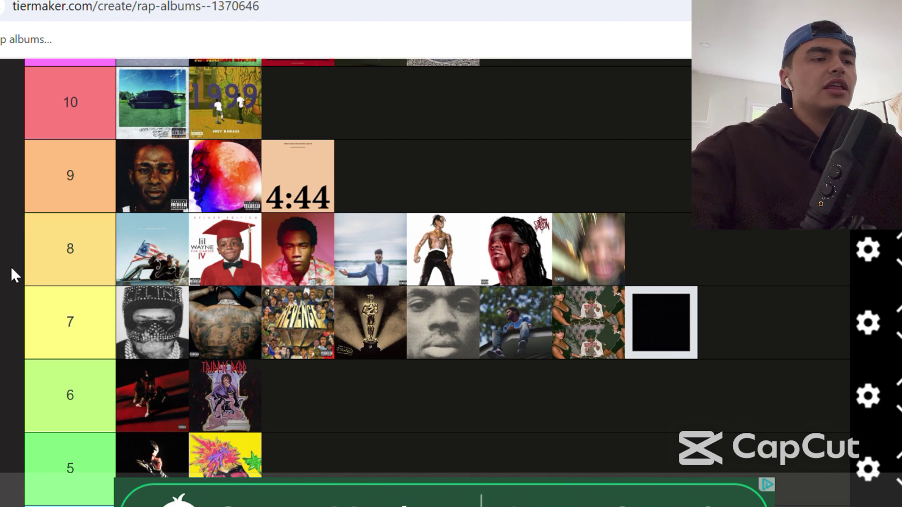
Rank the black cover with small white text in tier 8, between the Lil Wayne cover and the pink-red portrait cover.
scroll(12, 269, "down", 3)
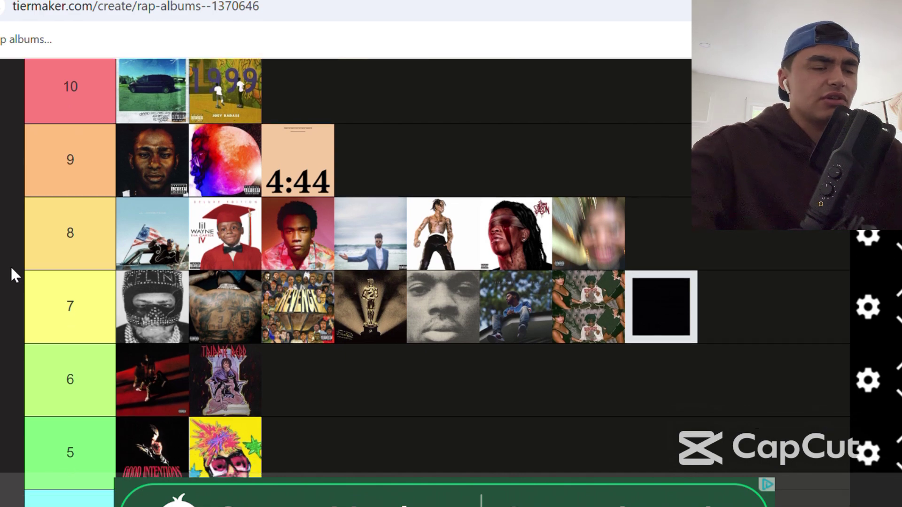
scroll(10, 266, "down", 3)
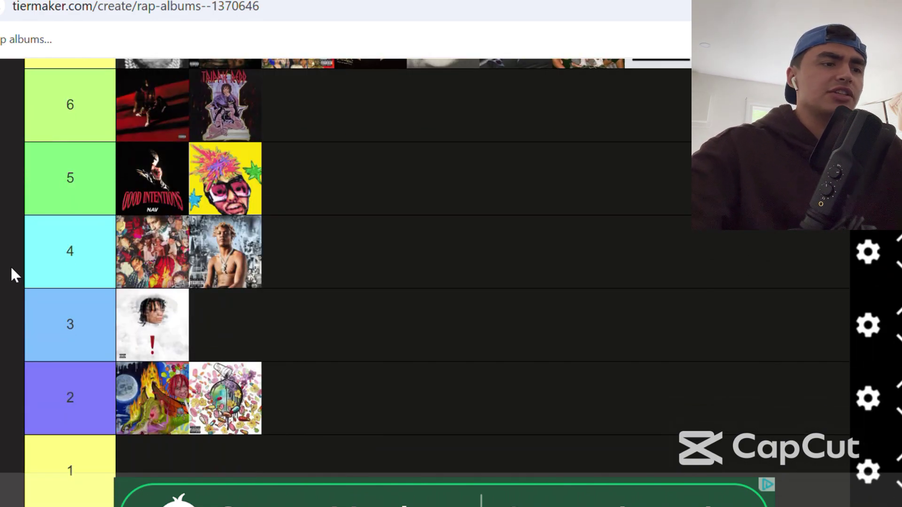
scroll(11, 266, "down", 5)
left_click_drag(62, 371, 297, 222)
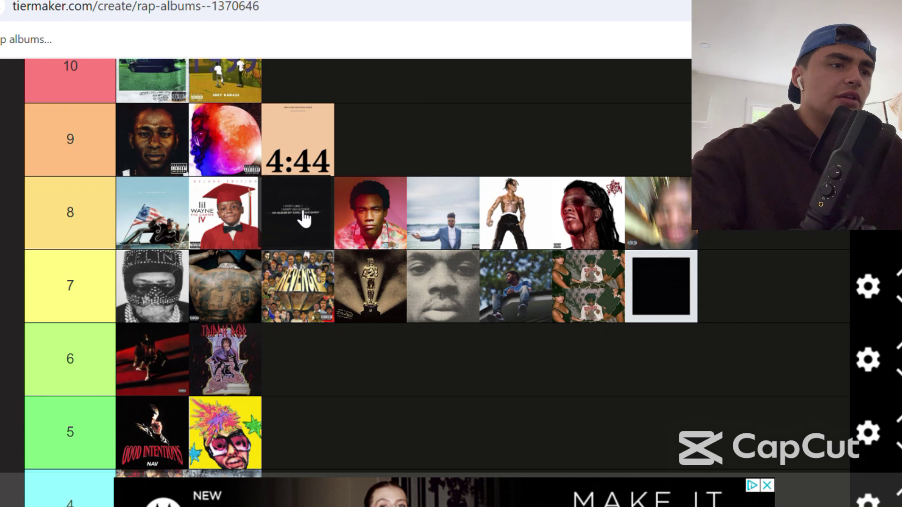
left_click_drag(305, 229, 223, 220)
left_click_drag(240, 217, 314, 227)
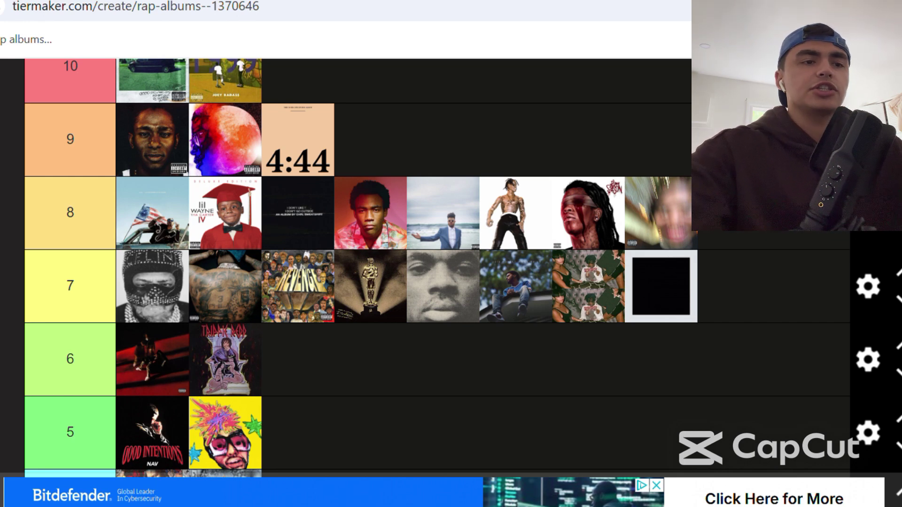
scroll(437, 268, "up", 7)
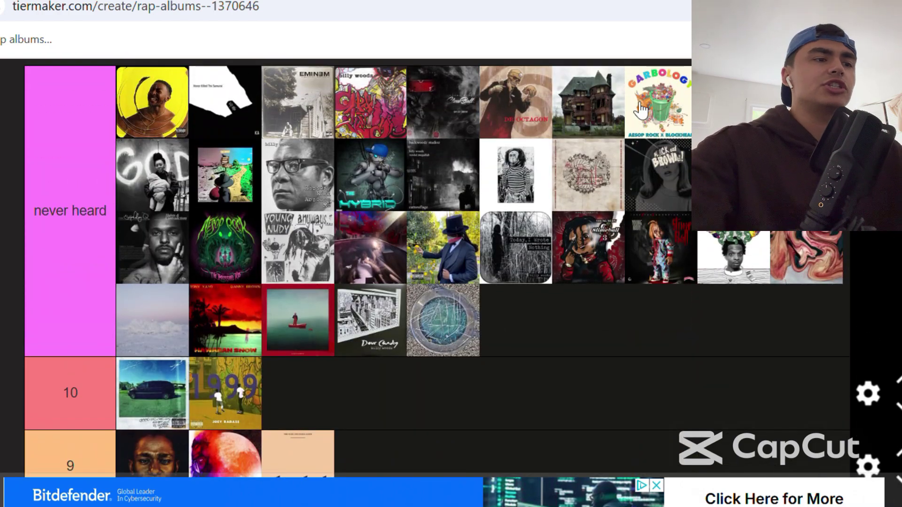
scroll(437, 235, "down", 1)
scroll(437, 268, "down", 5)
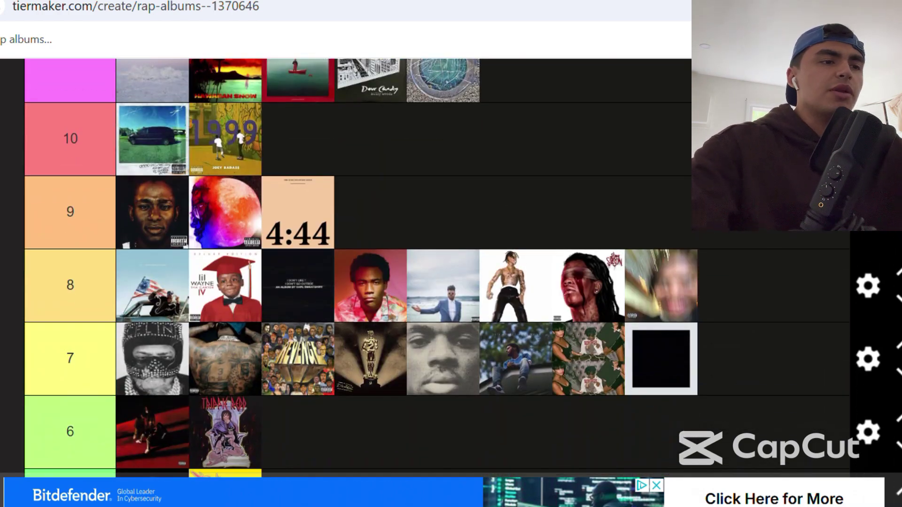
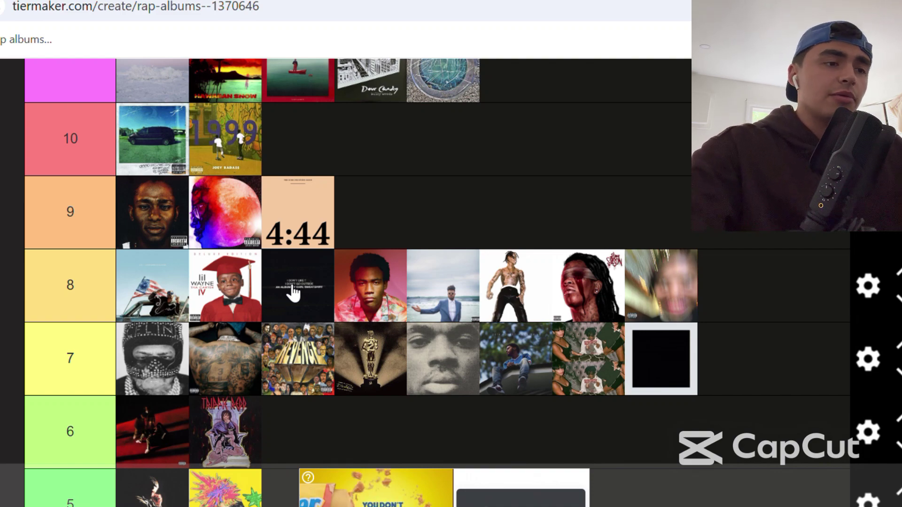
scroll(35, 266, "down", 2)
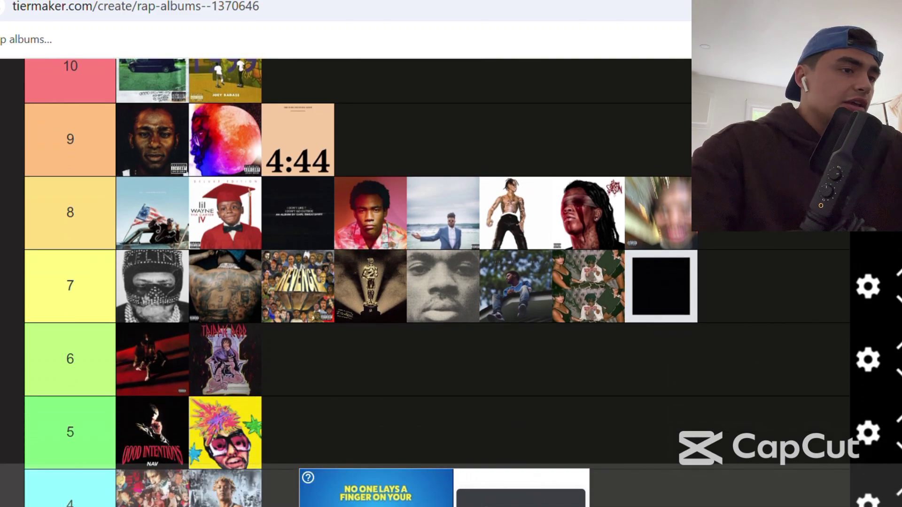
Rank the black cover with the cream wavy pattern at the end of tier 8, after the blurred face cover.
scroll(437, 282, "down", 8)
scroll(436, 282, "up", 3)
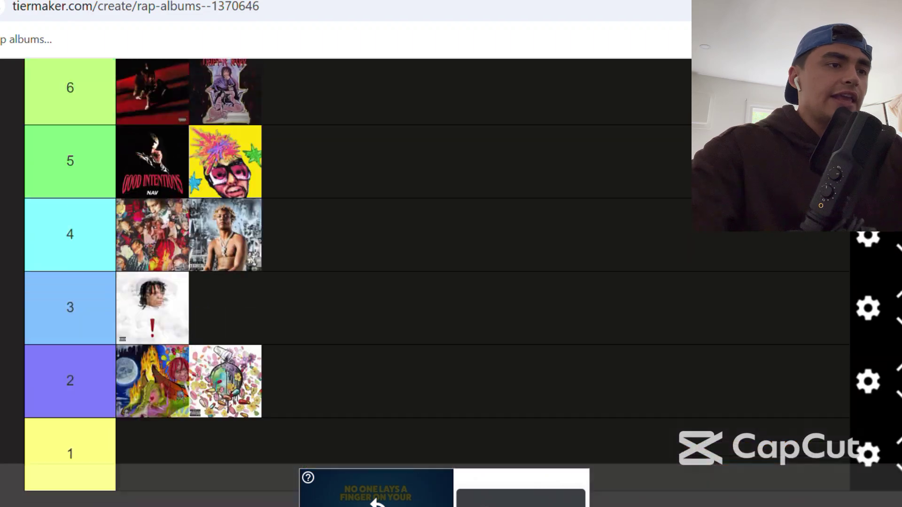
scroll(357, 282, "up", 5)
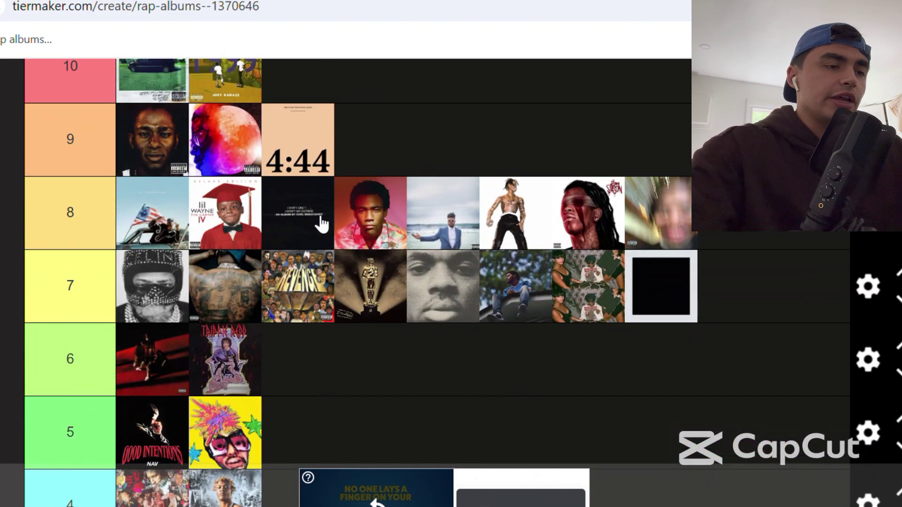
scroll(318, 221, "down", 7)
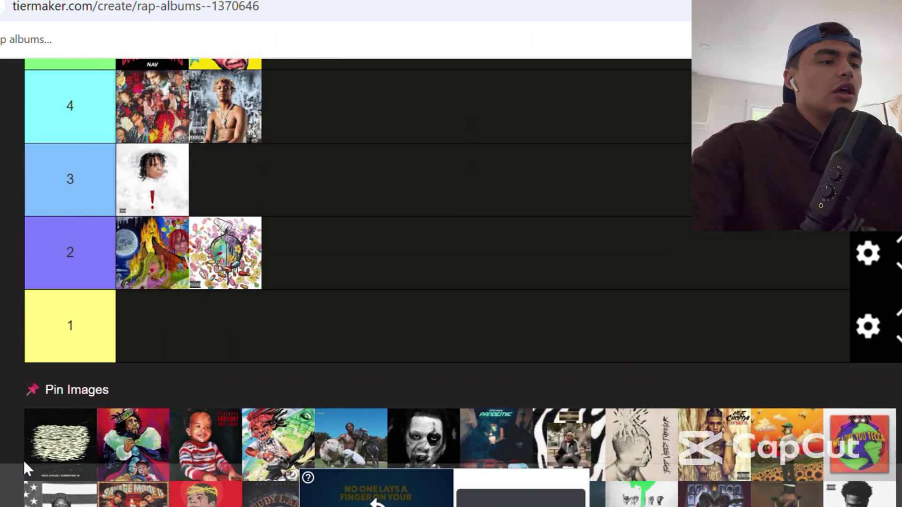
left_click_drag(26, 459, 724, 178)
scroll(417, 137, "up", 5)
scroll(417, 136, "up", 3)
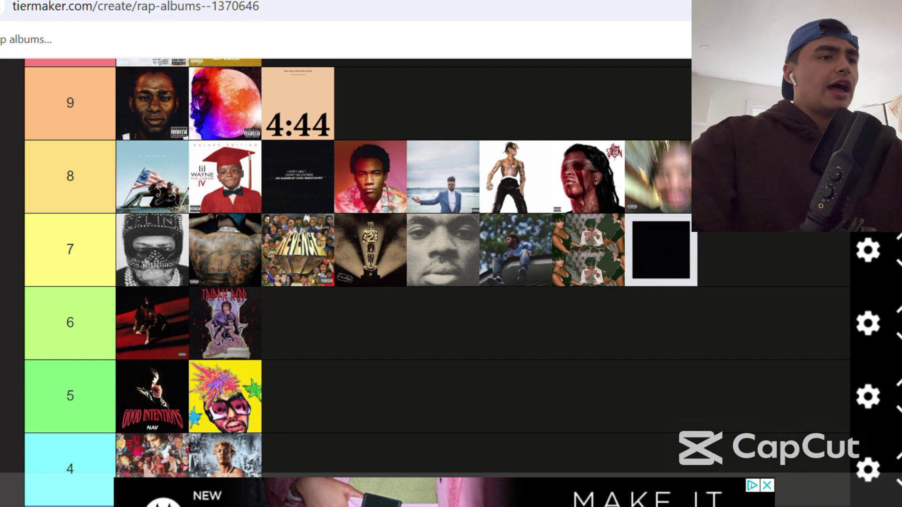
Rank the cartoon cover of the crowned man in tier 7, between the man-on-car cover and the green camouflage cover.
scroll(437, 282, "down", 1)
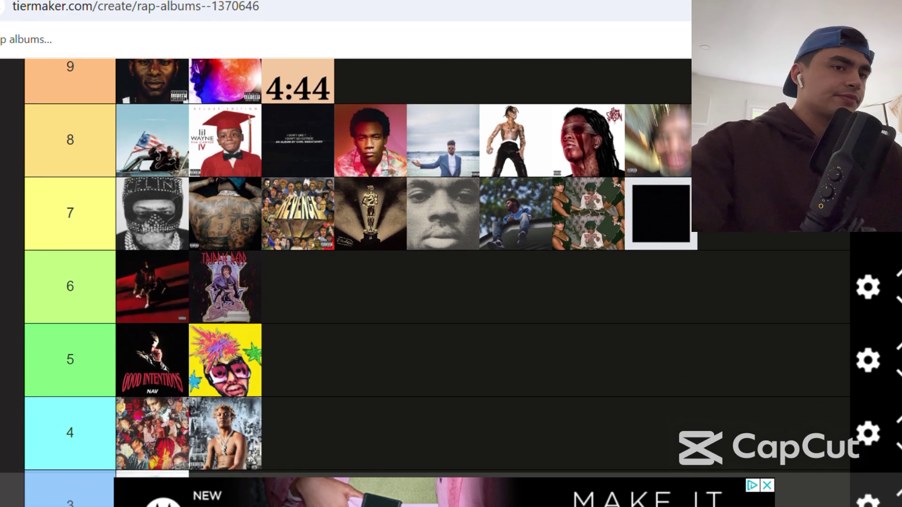
scroll(357, 282, "down", 10)
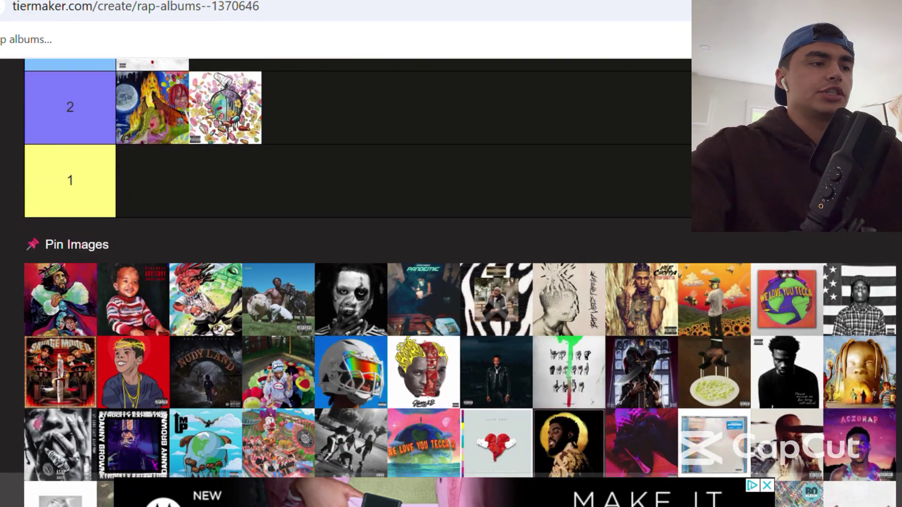
left_click_drag(61, 300, 421, 97)
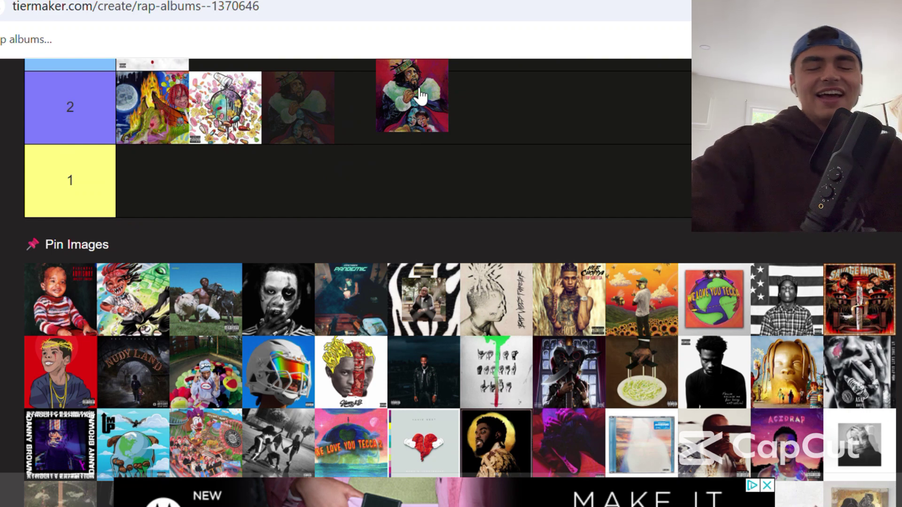
scroll(421, 96, "up", 4)
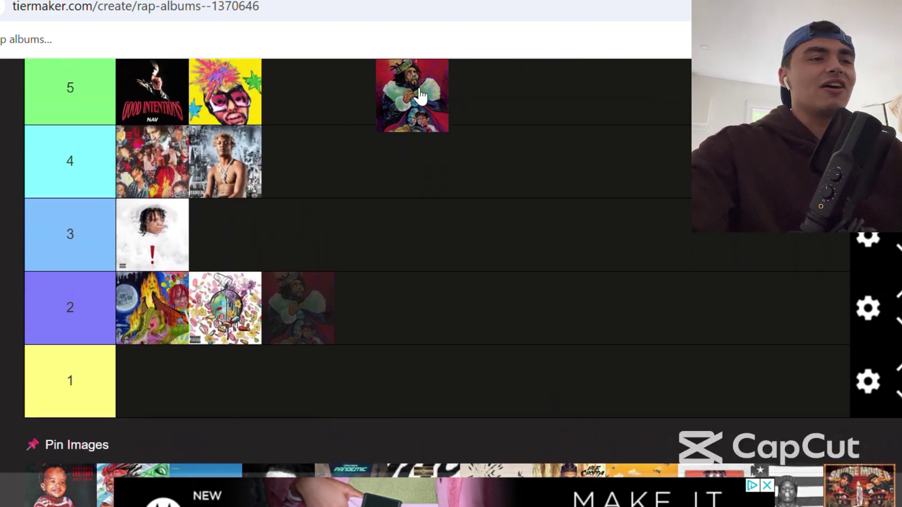
scroll(420, 96, "up", 4)
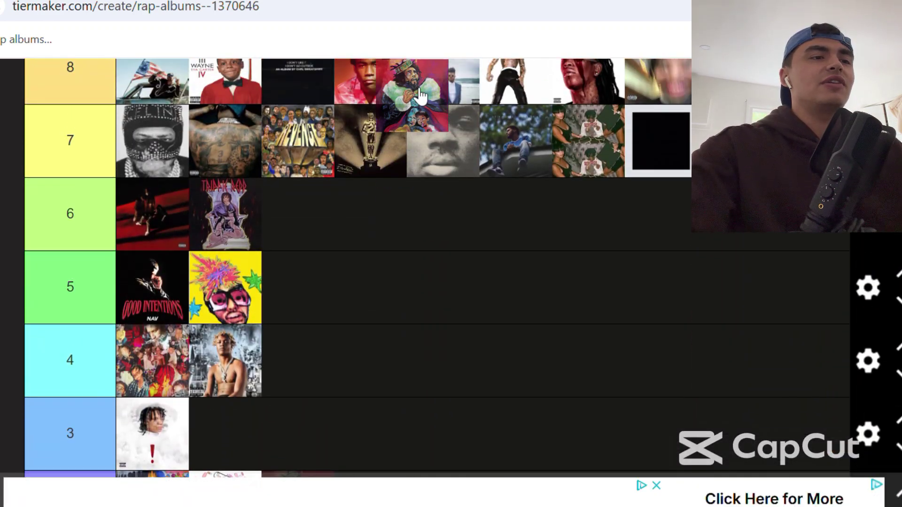
left_click_drag(420, 96, 445, 146)
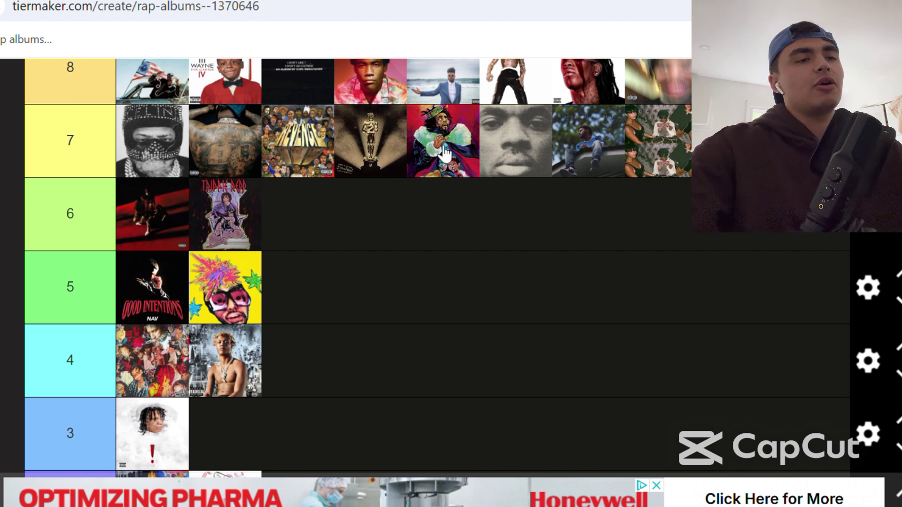
left_click_drag(444, 152, 621, 167)
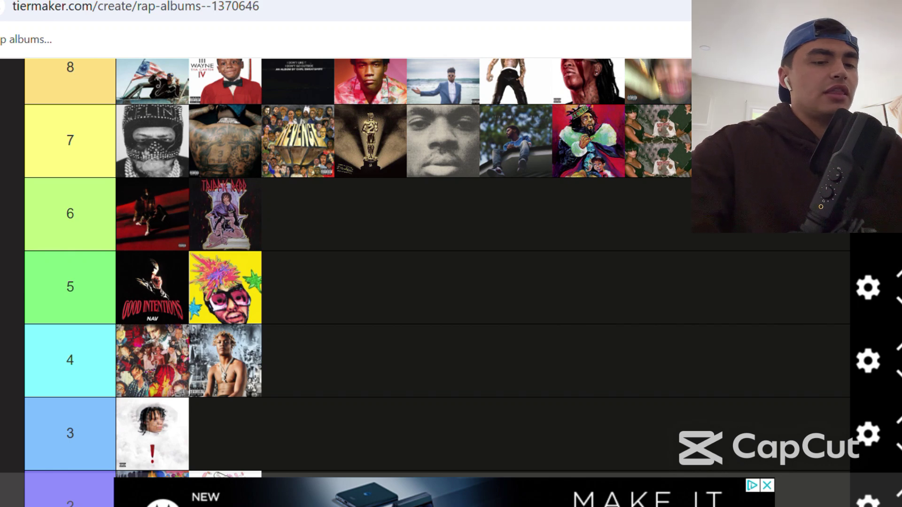
Rank the red cover with the toddler in a striped sweater in tier 8, between the American flag cover and the Lil Wayne cover.
scroll(357, 263, "down", 5)
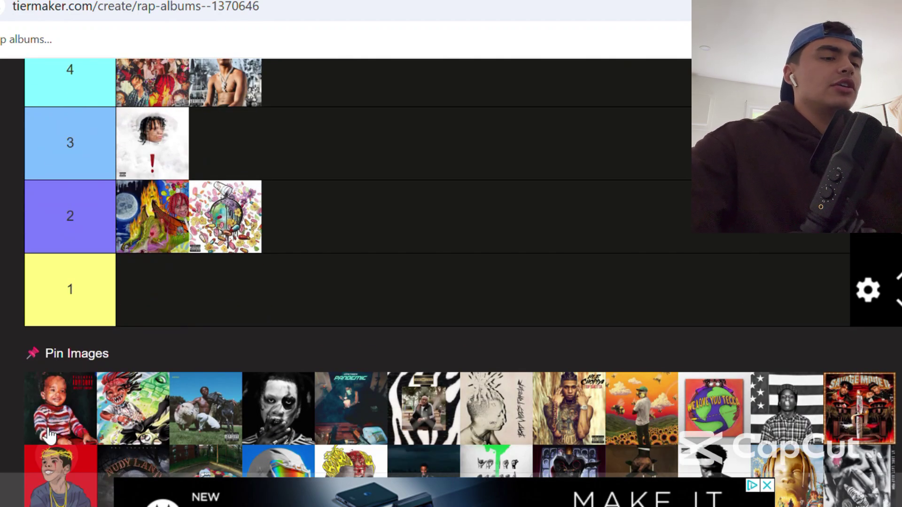
left_click_drag(55, 431, 199, 198)
scroll(469, 158, "up", 3)
scroll(465, 157, "up", 5)
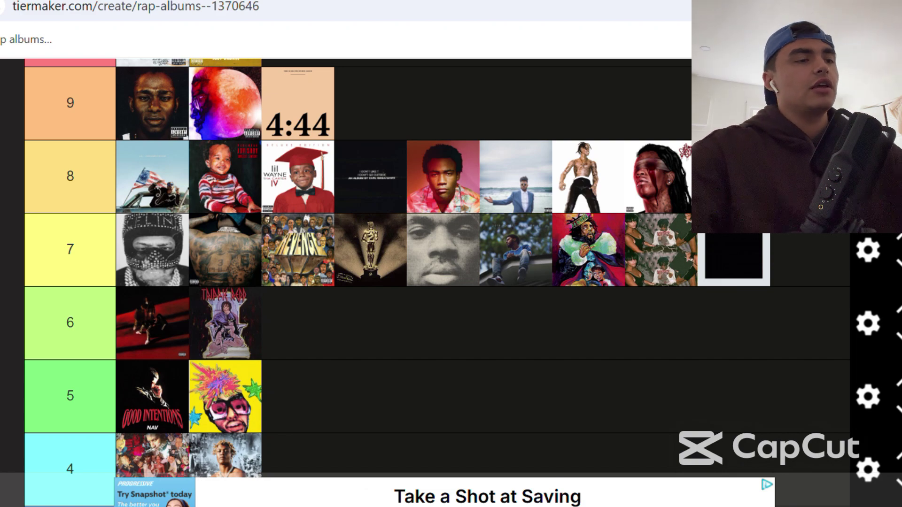
Rank the colorful green-and-red cartoon cover in tier 6, between the dark red cover and the purple Trippie Redd cover.
scroll(229, 184, "down", 1)
scroll(357, 282, "down", 3)
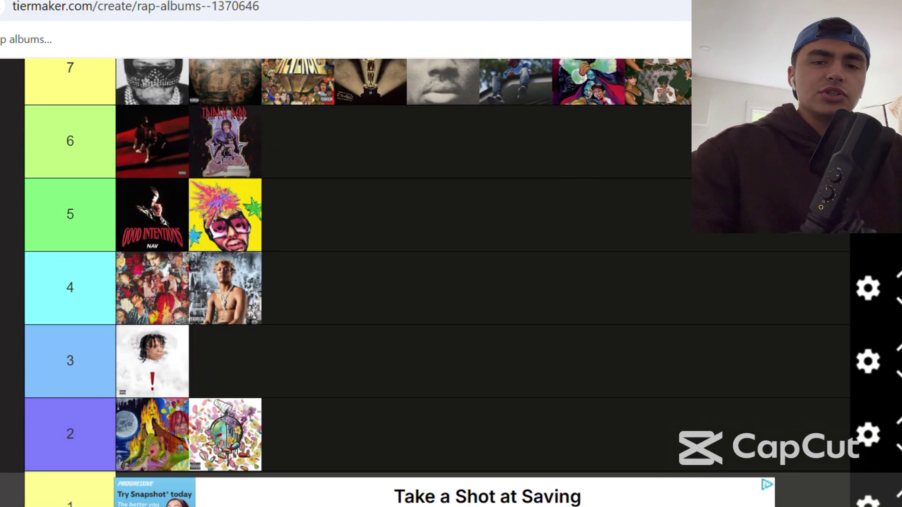
scroll(357, 282, "down", 4)
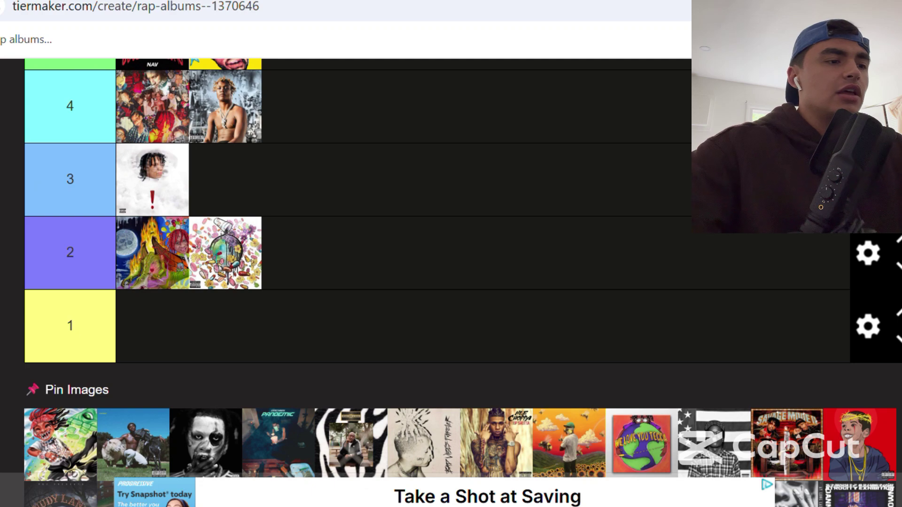
left_click_drag(54, 461, 254, 181)
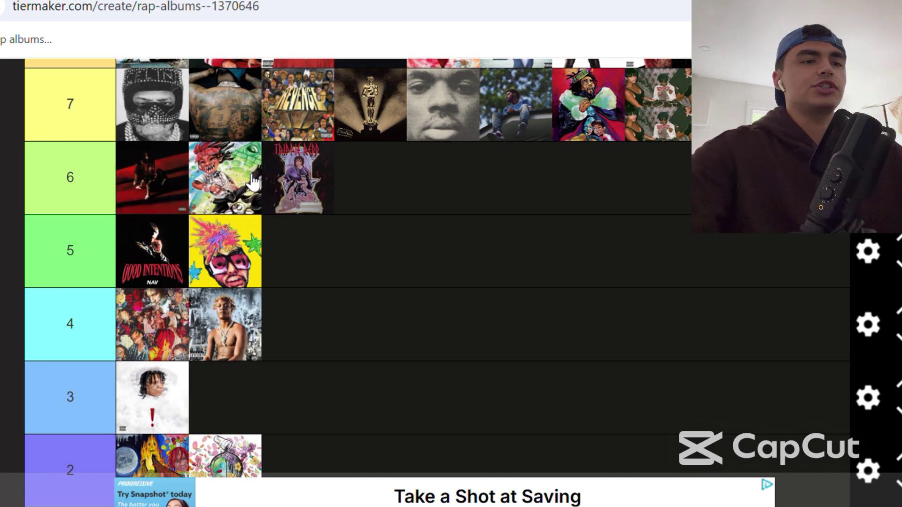
left_click(66, 250)
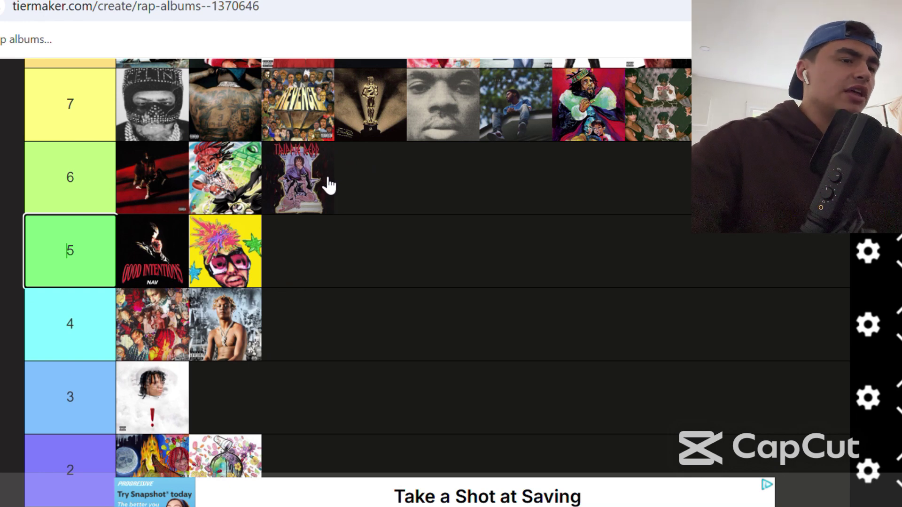
left_click(67, 177)
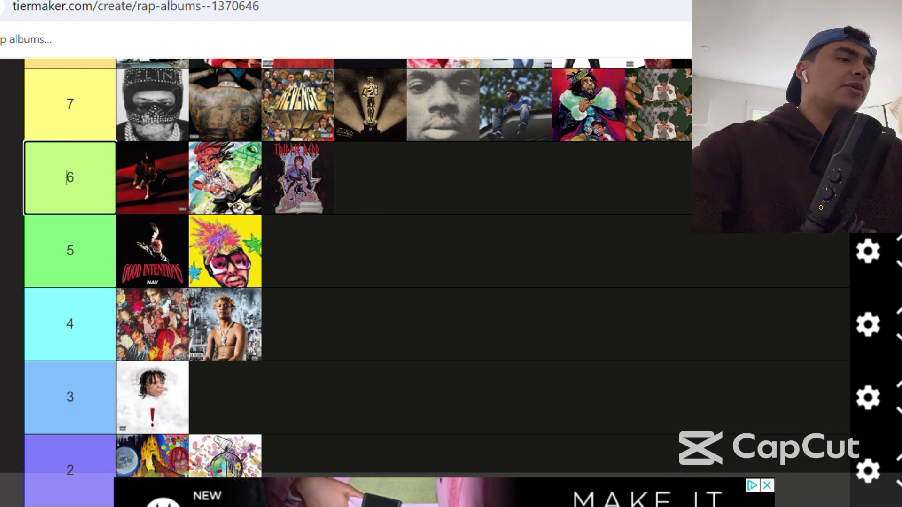
left_click(112, 175)
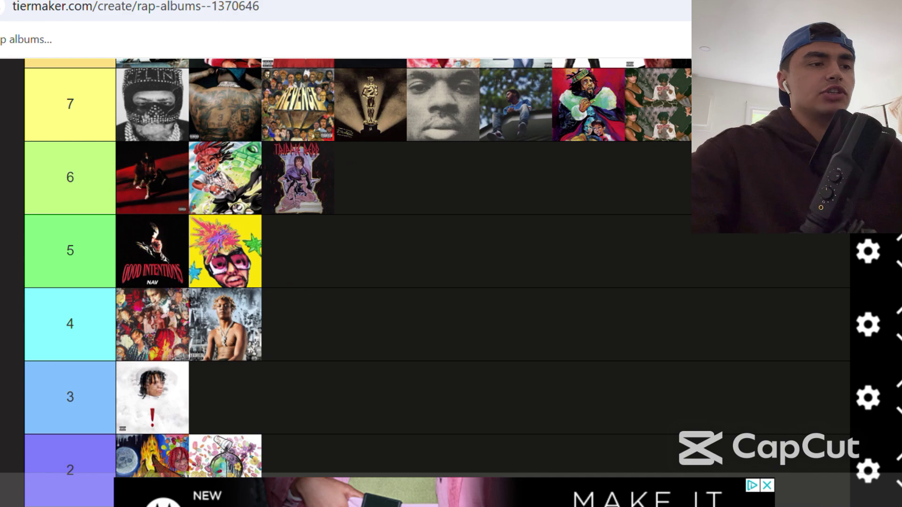
Rank the blue-sky cover with the man and animals on grass in tier 7, between the masked face and tattooed-back covers.
scroll(451, 282, "down", 6)
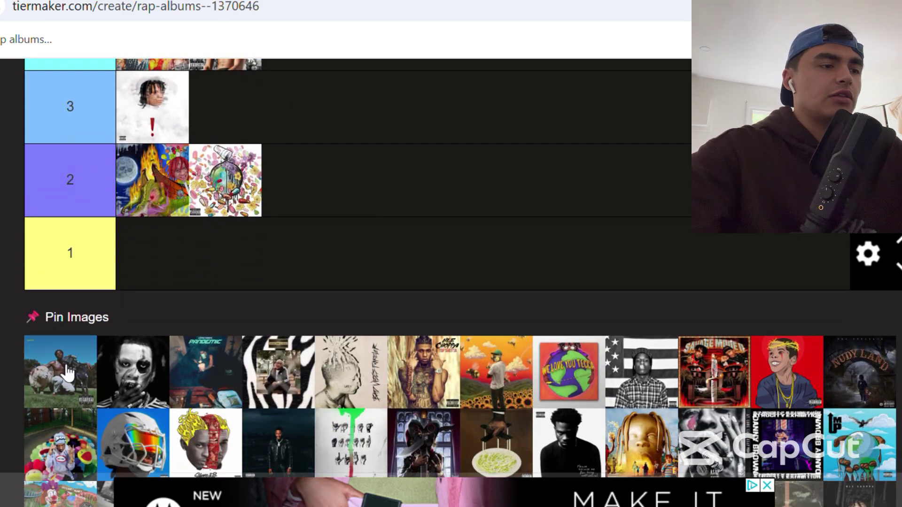
left_click_drag(61, 374, 211, 258)
scroll(287, 184, "up", 9)
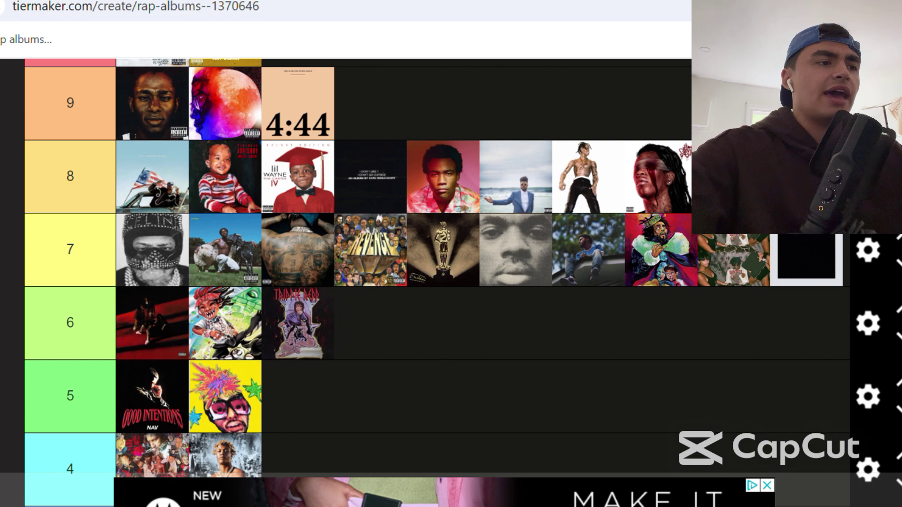
Rank the black-and-white cover of the man with a painted eye at the end of tier 9, after the 4:44 cover.
scroll(437, 282, "down", 1)
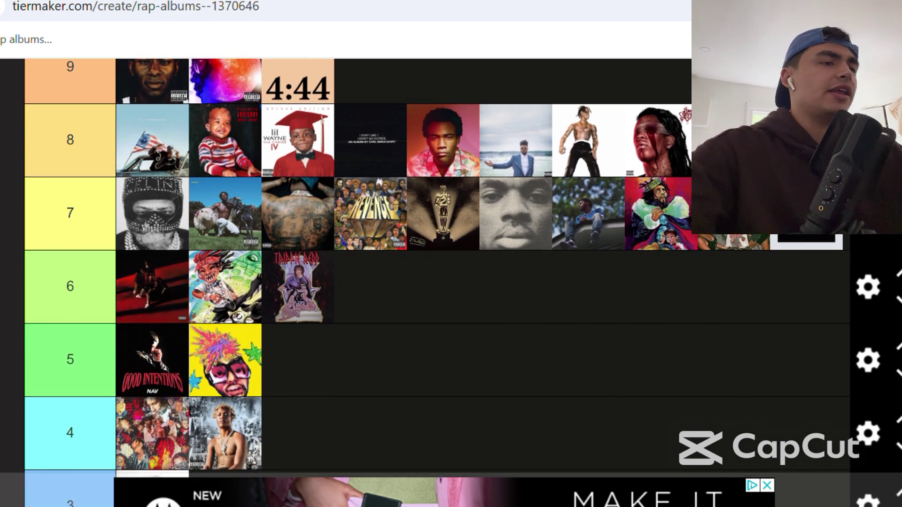
scroll(437, 282, "down", 7)
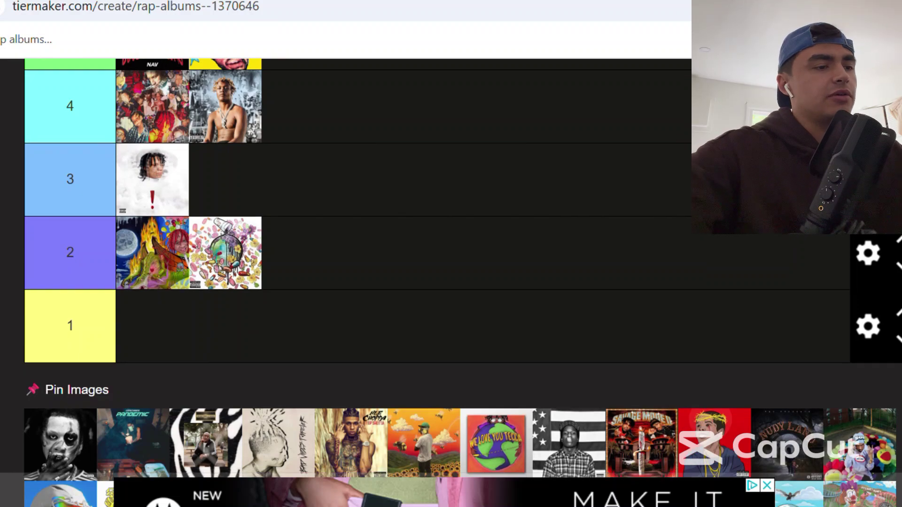
left_click_drag(65, 449, 389, 160)
scroll(410, 156, "up", 1)
scroll(409, 158, "up", 8)
left_click(67, 249)
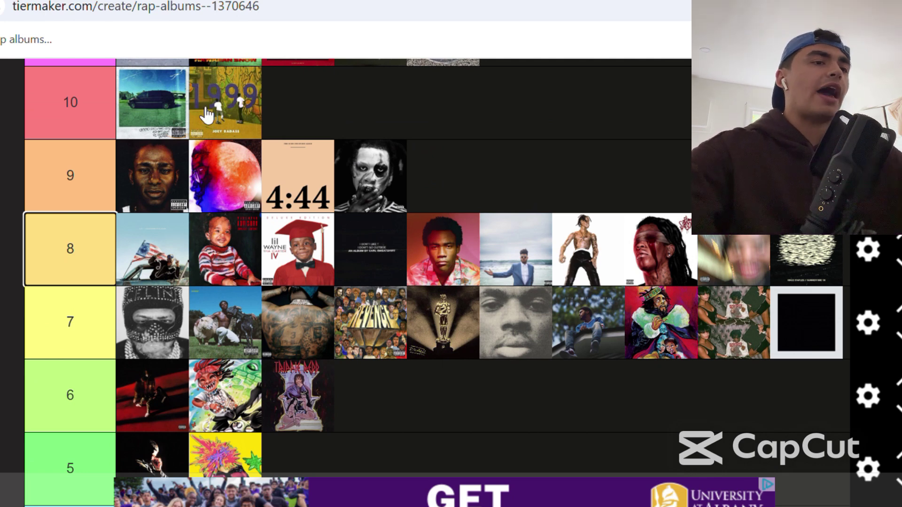
left_click(68, 176)
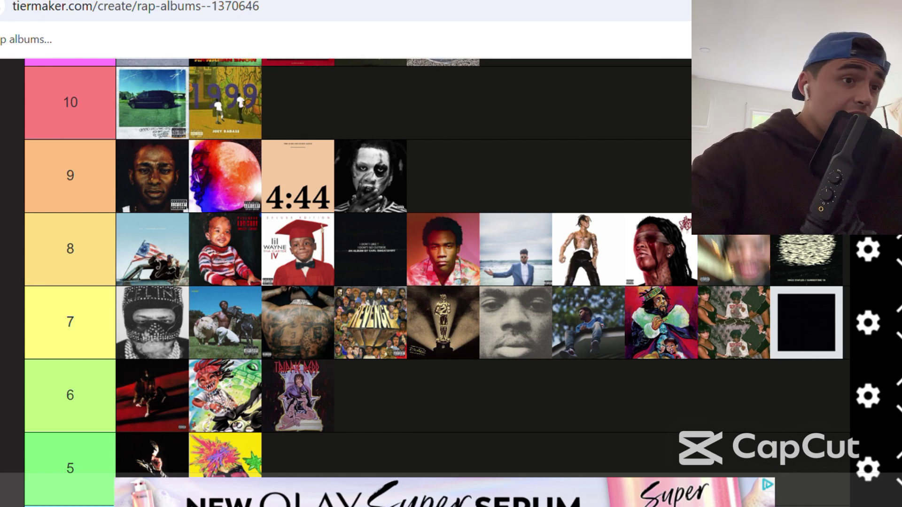
Rank the Pandemic cover at the end of tier 2, and the dark cover with the standing man in a jacket just before it.
scroll(439, 282, "down", 2)
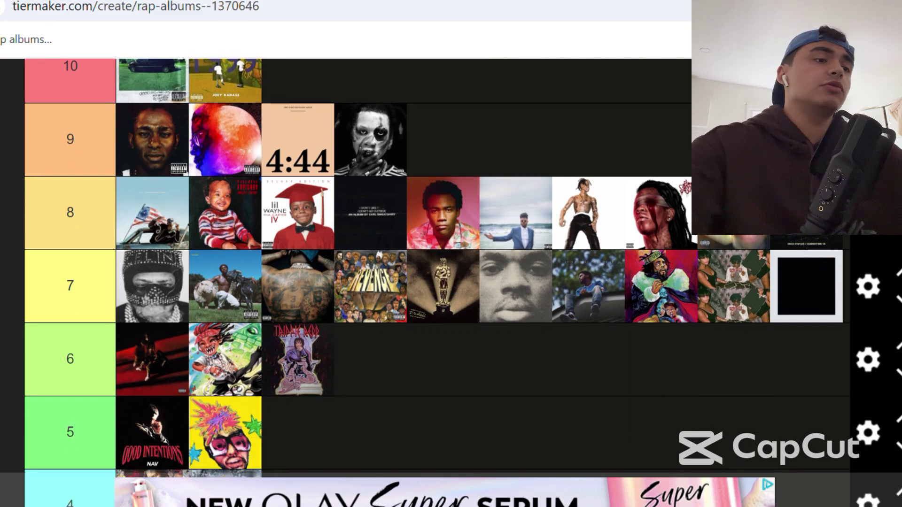
scroll(439, 282, "down", 8)
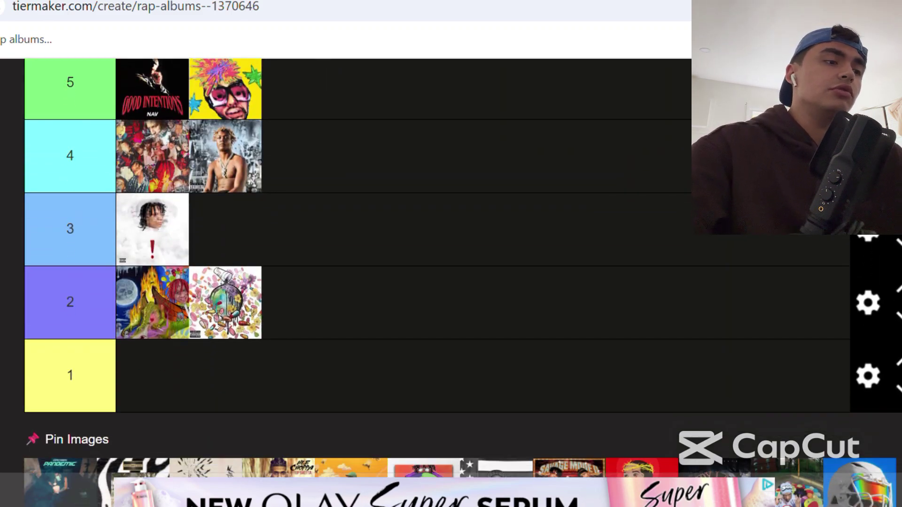
scroll(451, 282, "down", 1)
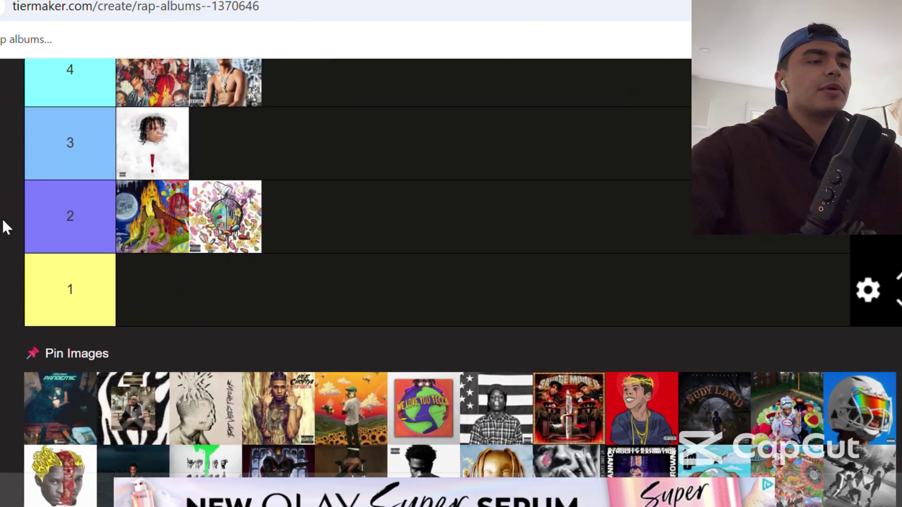
left_click_drag(52, 414, 328, 217)
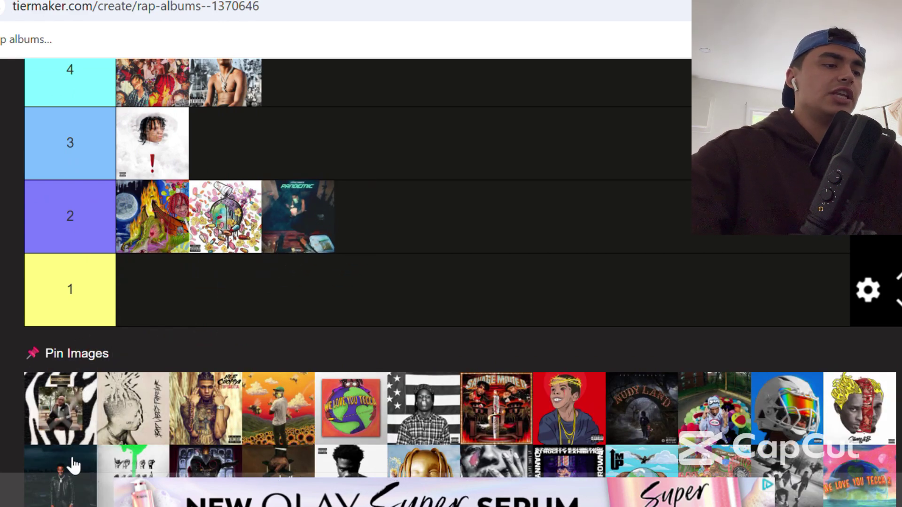
left_click_drag(90, 454, 316, 203)
Rank the zebra-striped cover with the seated man in tier 10, between the dark van cover and the 1999 cover.
left_click_drag(75, 399, 249, 195)
scroll(335, 162, "up", 7)
scroll(312, 155, "up", 5)
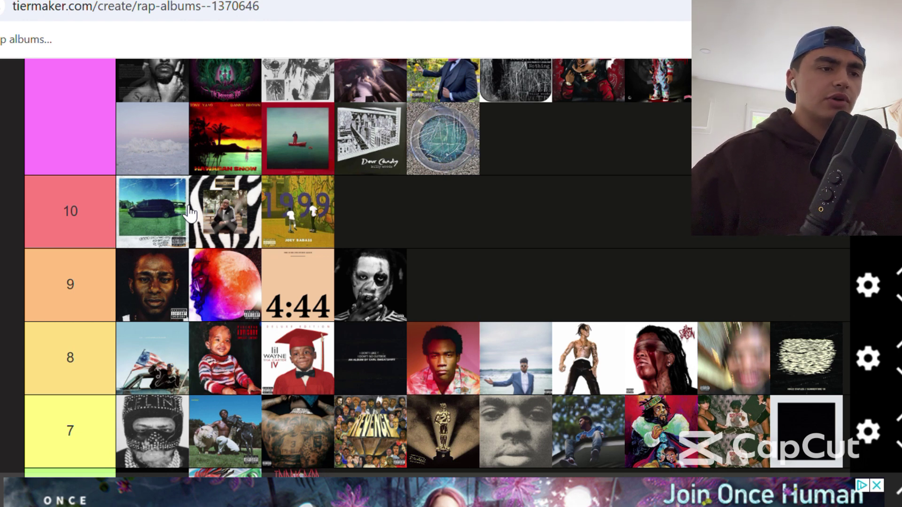
Rank the beige cover with the sketched head at the end of tier 2, after the Pandemic cover.
scroll(189, 215, "down", 1)
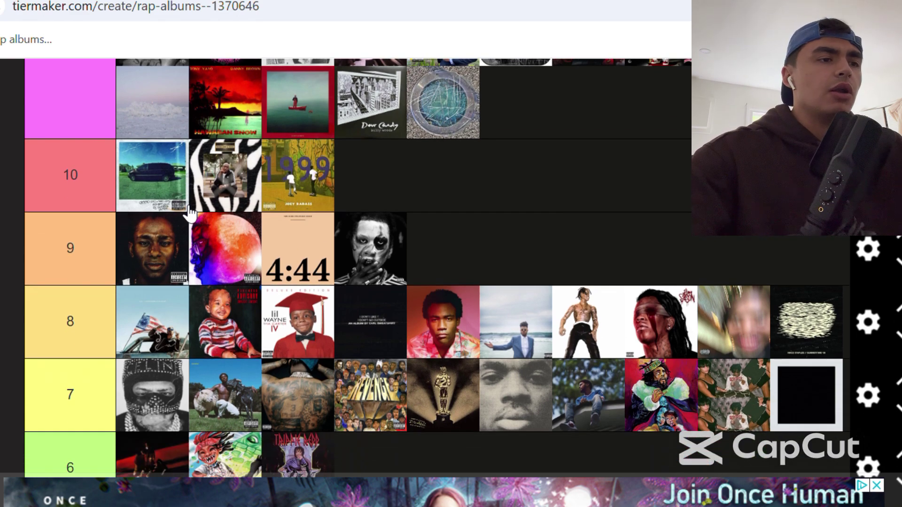
scroll(189, 214, "down", 15)
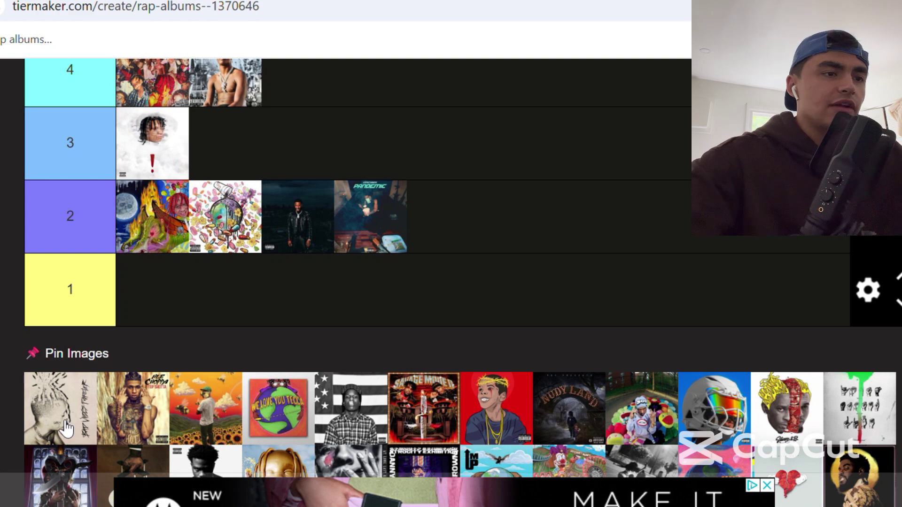
left_click_drag(66, 428, 525, 212)
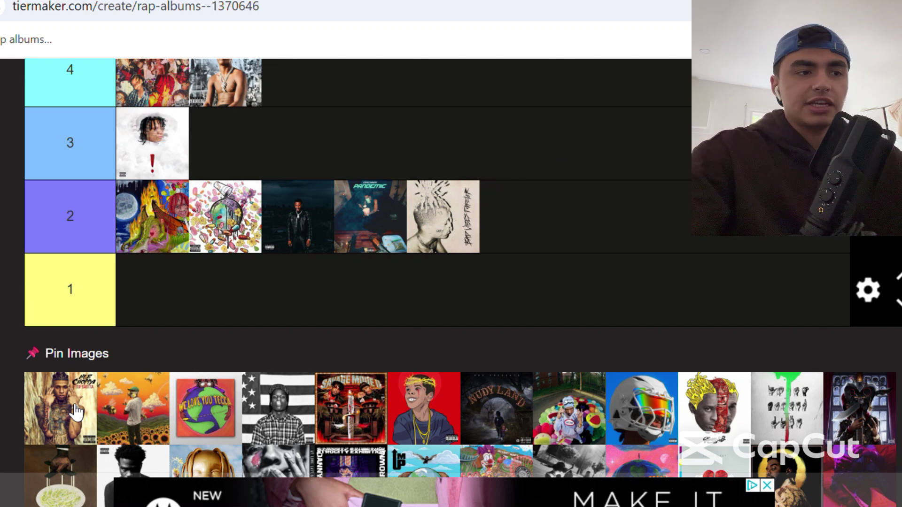
Rank the NLE Choppa cover in tier 3, before the white cover with the red exclamation mark.
left_click_drag(75, 413, 141, 259)
scroll(355, 105, "up", 2)
left_click_drag(225, 259, 292, 258)
Rank the orange sunflower-field cover in tier 8, between the blurred face cover and the black cover with white waves.
scroll(292, 258, "down", 3)
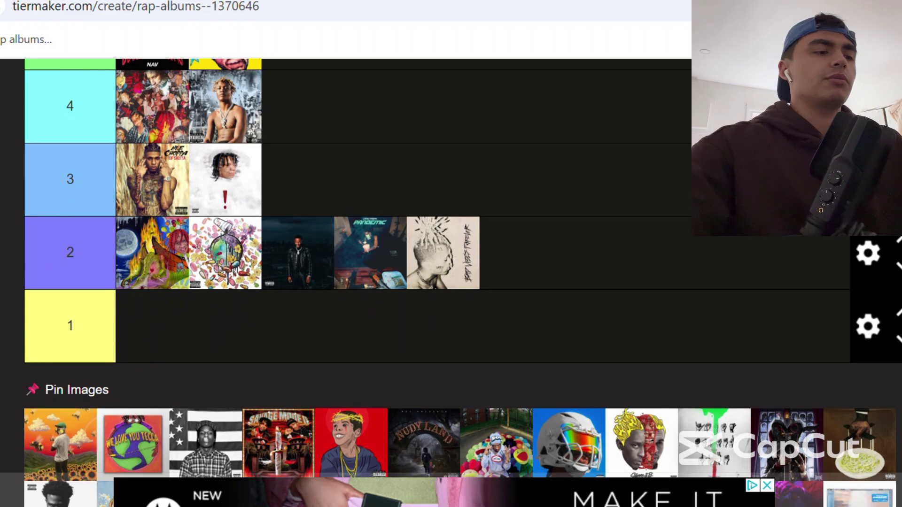
left_click_drag(61, 446, 451, 261)
scroll(546, 107, "up", 7)
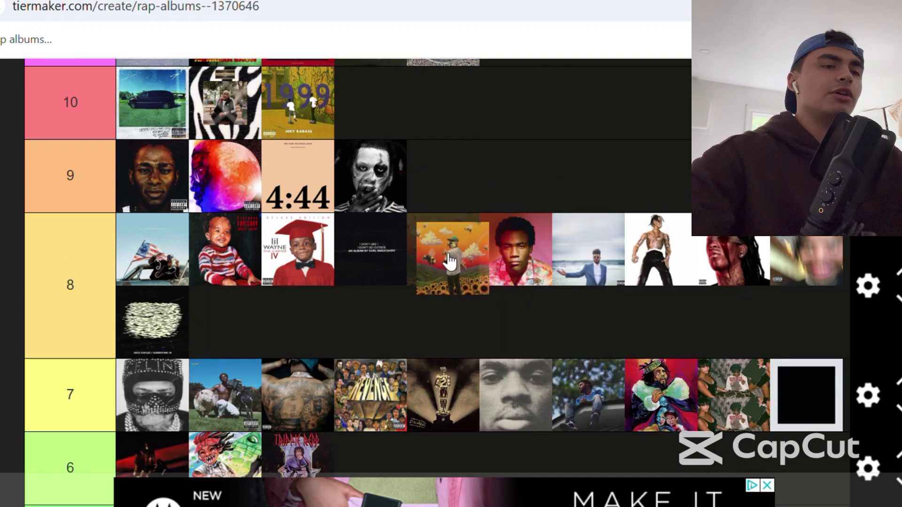
left_click_drag(450, 261, 792, 243)
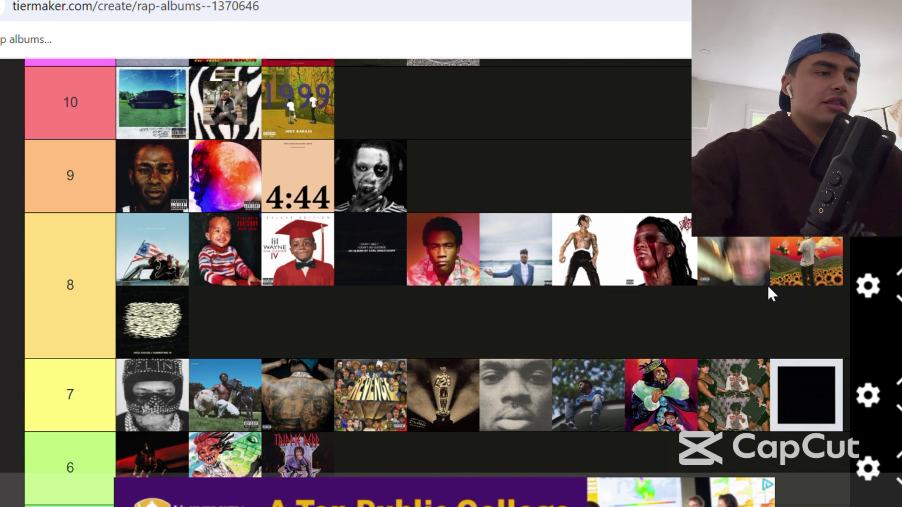
left_click(68, 285)
key("Escape")
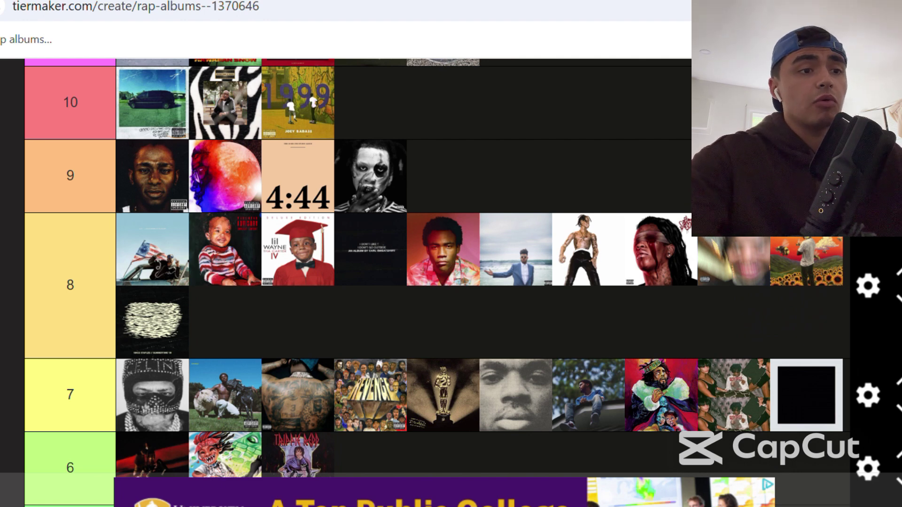
Rank the We Love You Tecca globe cover in tier 3, between the NLE Choppa cover and the white cover with the red exclamation mark.
scroll(437, 268, "down", 1)
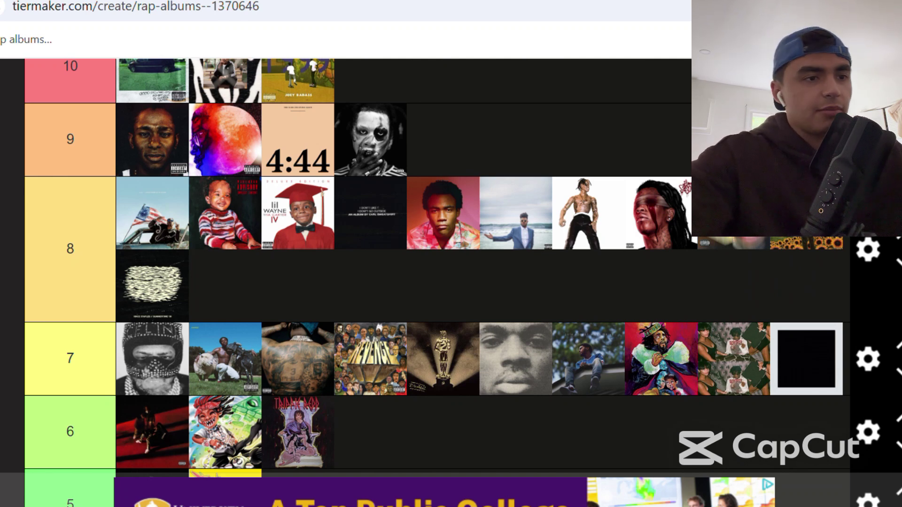
scroll(437, 268, "down", 1)
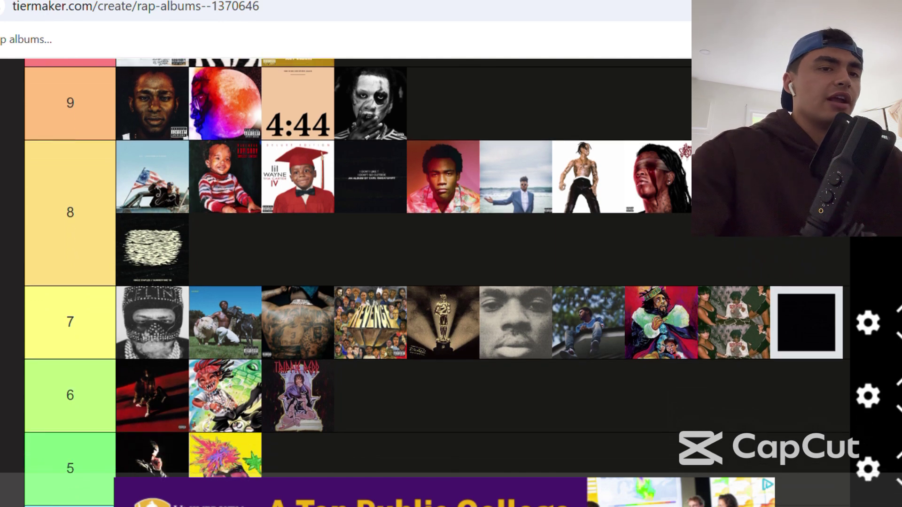
scroll(437, 268, "down", 1)
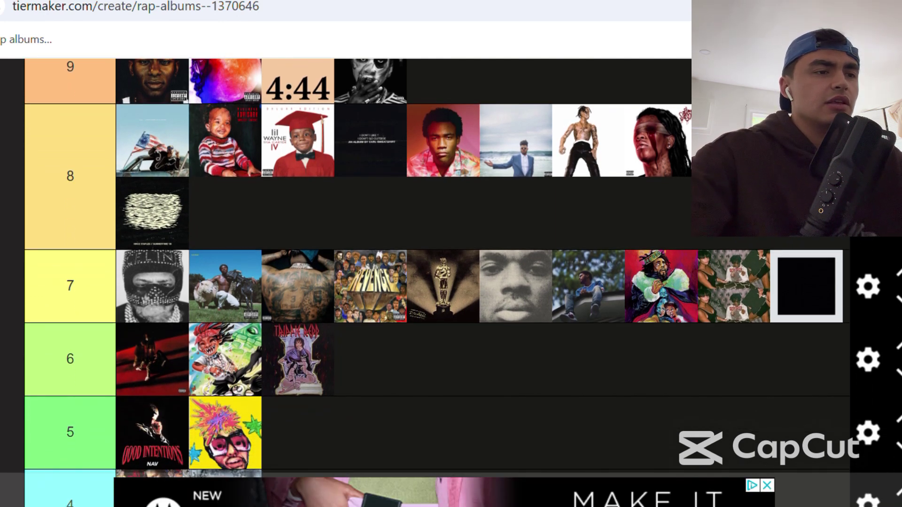
scroll(437, 267, "down", 5)
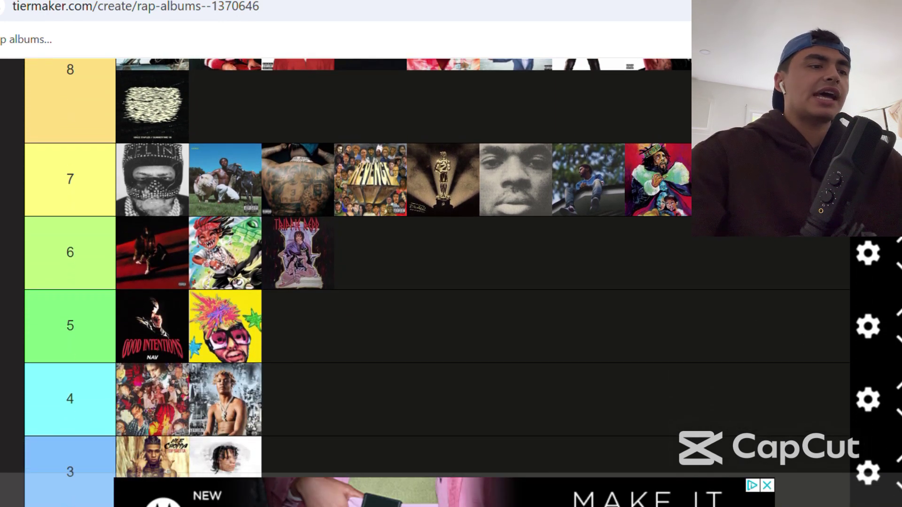
scroll(437, 268, "down", 6)
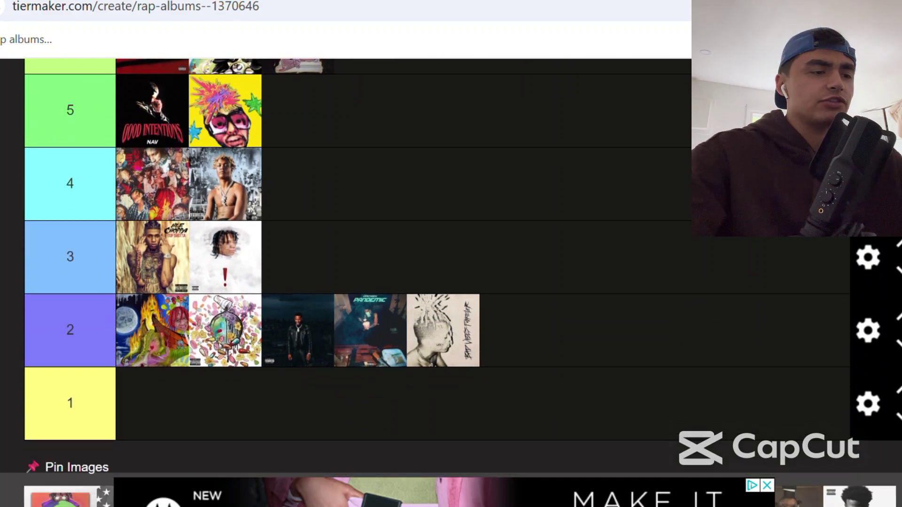
scroll(436, 268, "down", 1)
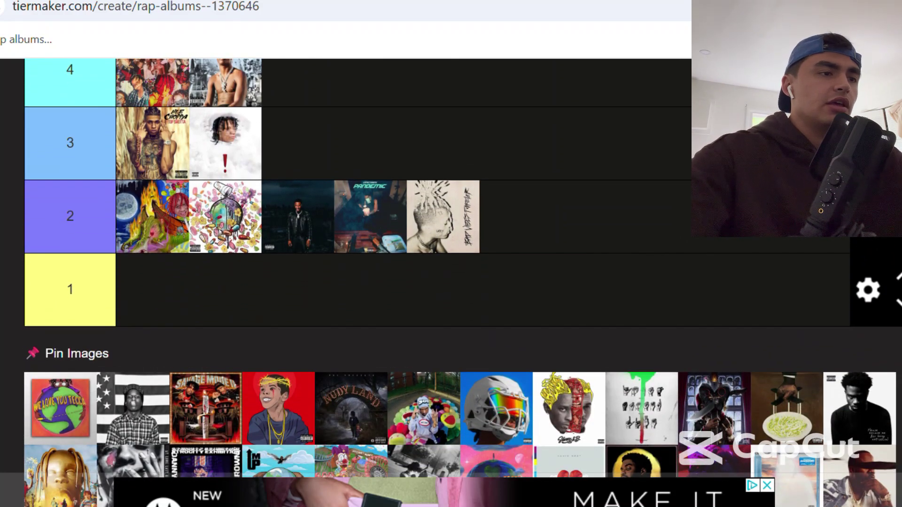
left_click_drag(60, 408, 207, 145)
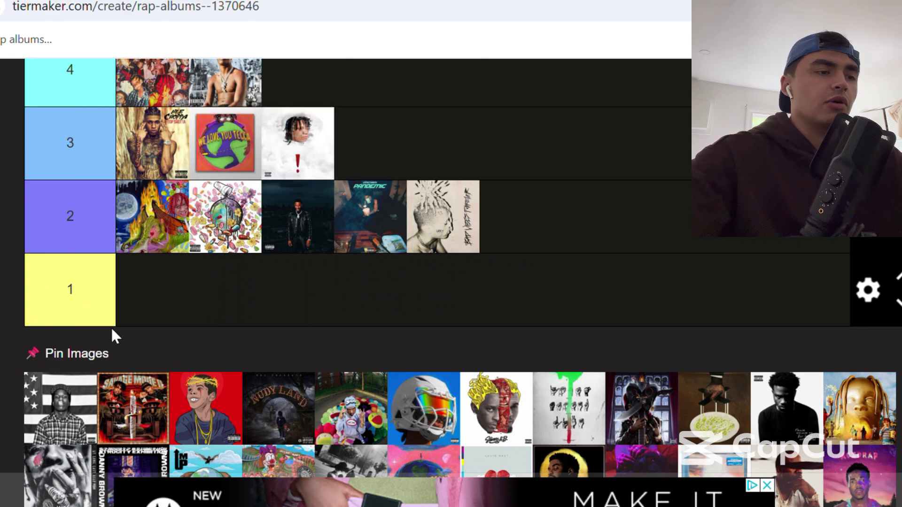
Rank the black-and-white American flag cover in tier 8, between the floral-shirt cover and the seaside cover with the man in a suit.
left_click_drag(84, 381, 358, 203)
scroll(485, 147, "up", 3)
scroll(486, 149, "up", 4)
scroll(486, 148, "up", 1)
scroll(432, 153, "up", 2)
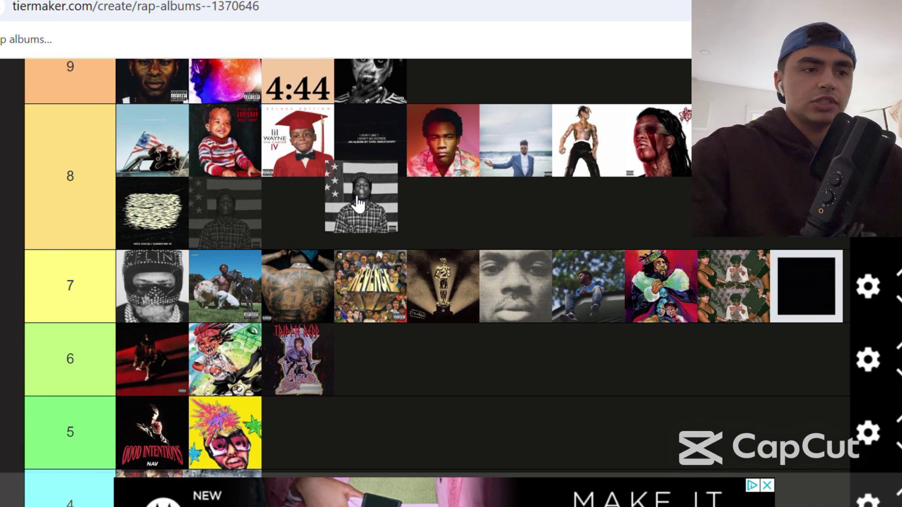
left_click_drag(358, 203, 529, 149)
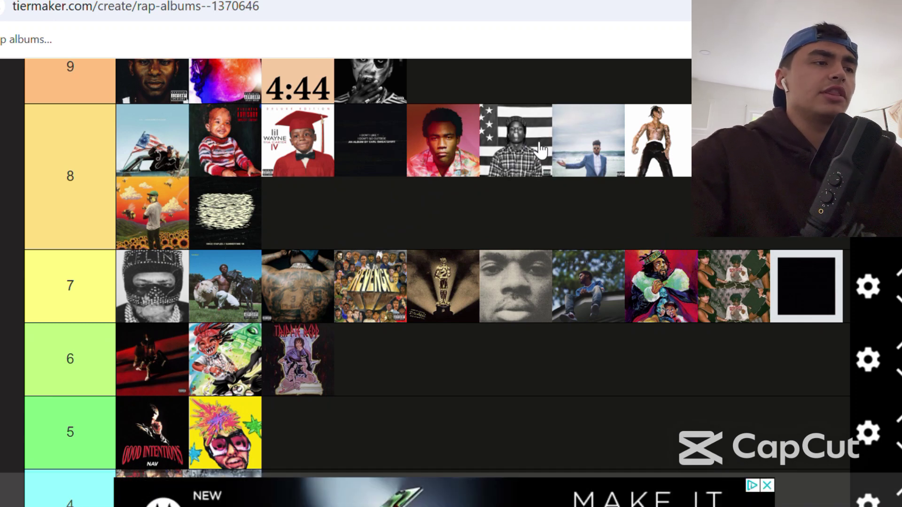
left_click(68, 285)
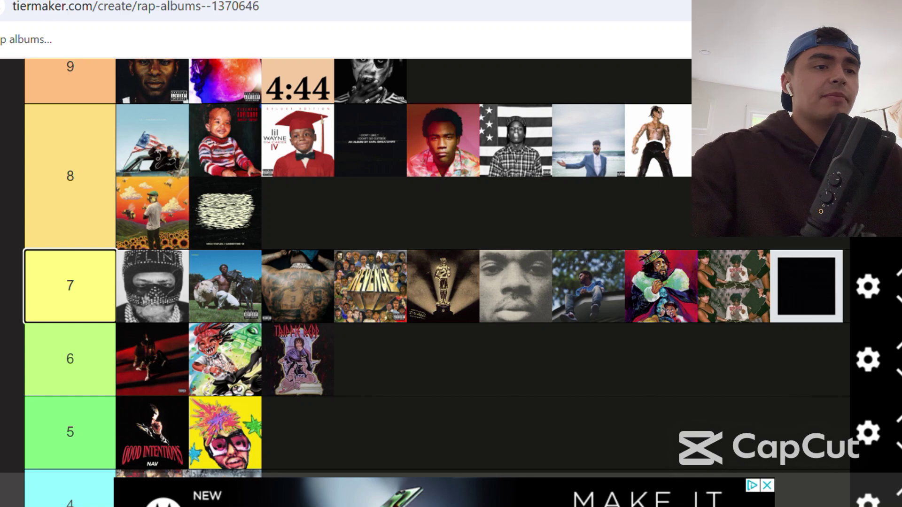
key("Escape")
Rank the Savage Mode cover in tier 7, between the blue-sky cover and the tattooed back cover.
scroll(437, 282, "down", 8)
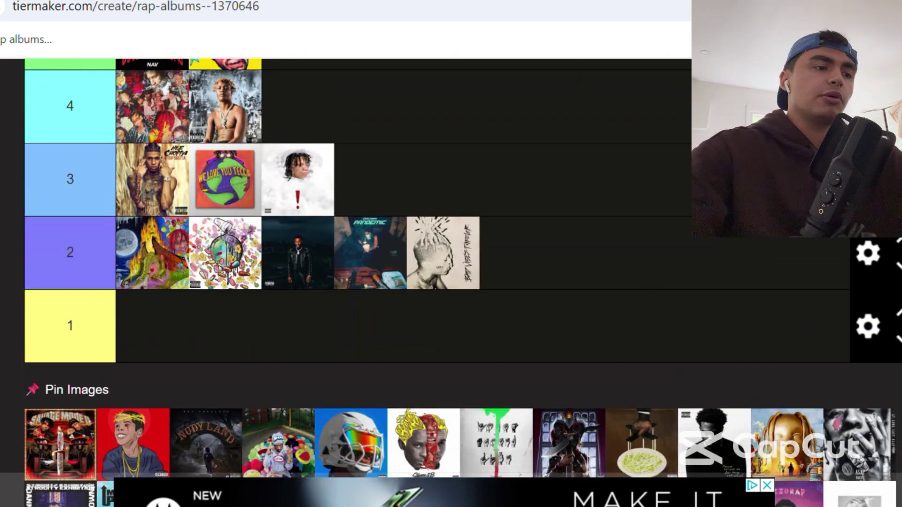
left_click_drag(47, 439, 298, 302)
scroll(358, 218, "up", 8)
scroll(358, 218, "up", 1)
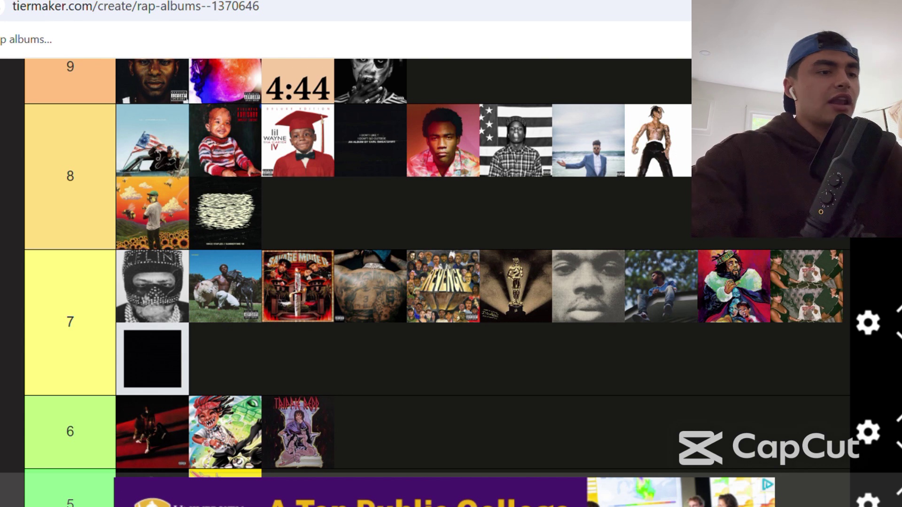
Rank the red cover with the cartoon boy in tier 8, between the seaside cover and the shirtless man on white.
scroll(423, 282, "down", 1)
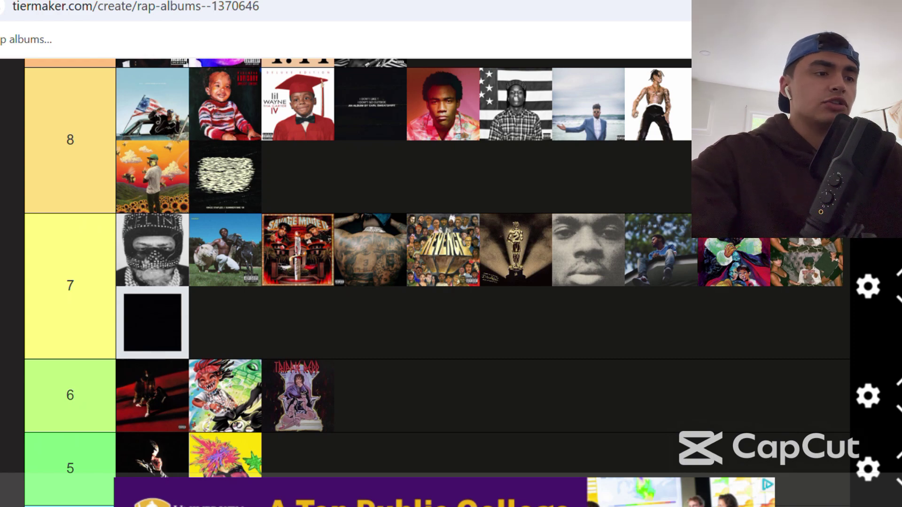
scroll(423, 282, "down", 12)
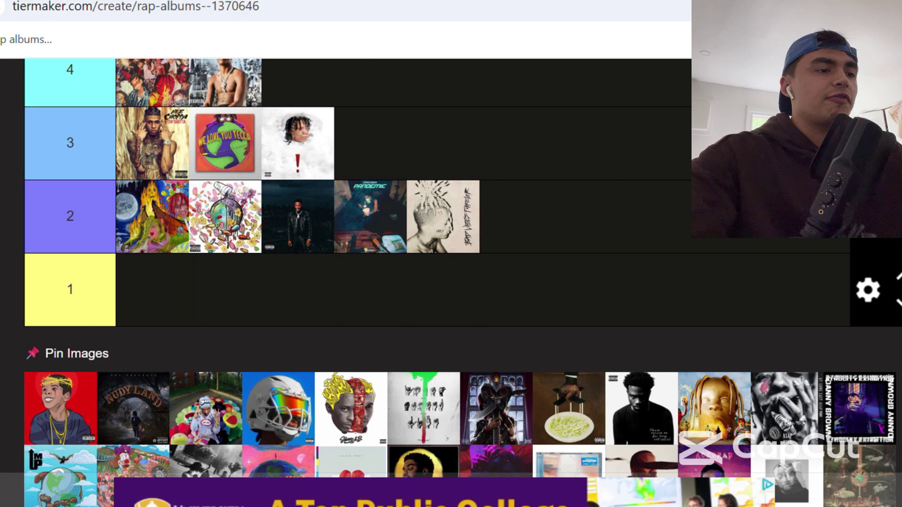
left_click_drag(61, 409, 672, 141)
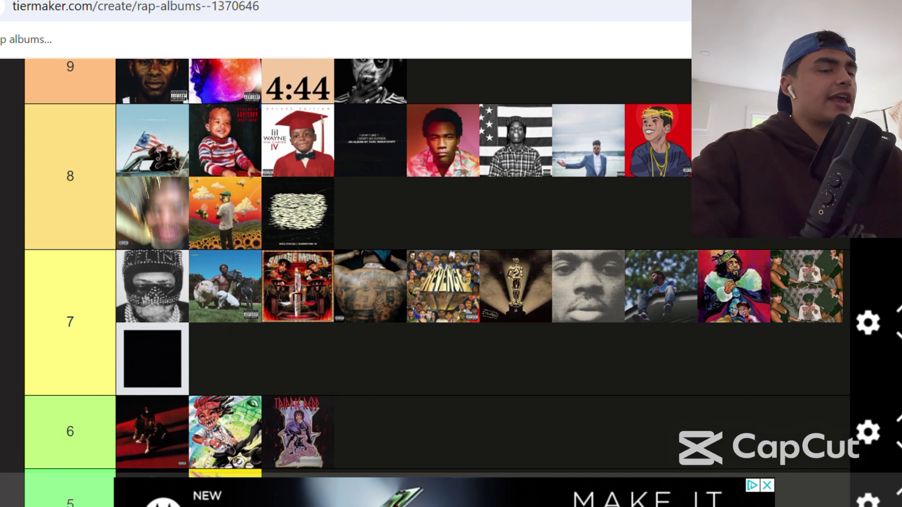
Rank the Nudy Land cover at the end of tier 5, after the yellow cover with the pink sunglasses.
scroll(437, 282, "down", 10)
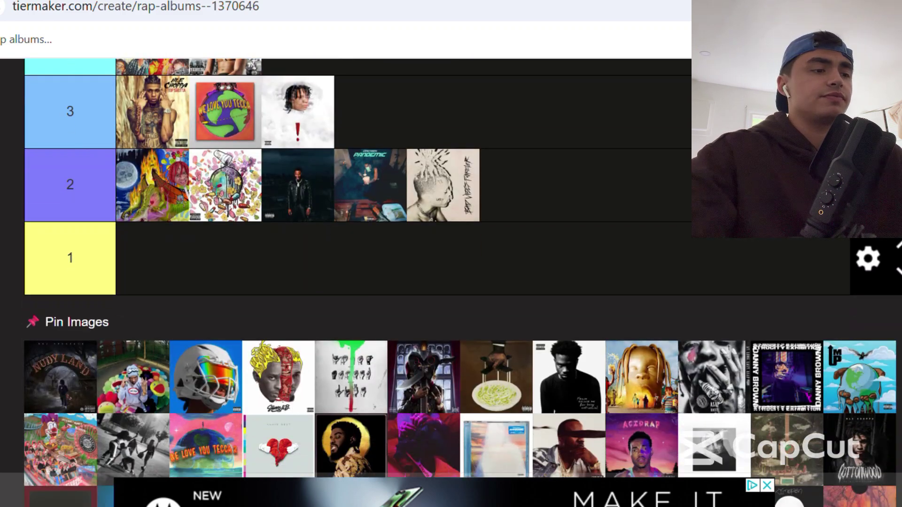
left_click_drag(56, 373, 282, 191)
scroll(263, 216, "up", 3)
scroll(266, 216, "up", 2)
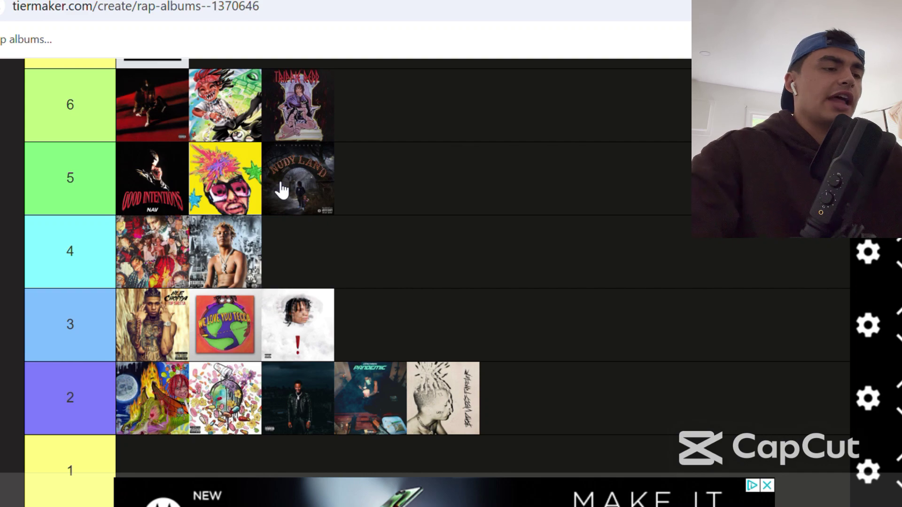
Rank the cover with the man seated among colourful round objects in tier 6, just before the purple Trippie Redd cover.
scroll(281, 190, "down", 4)
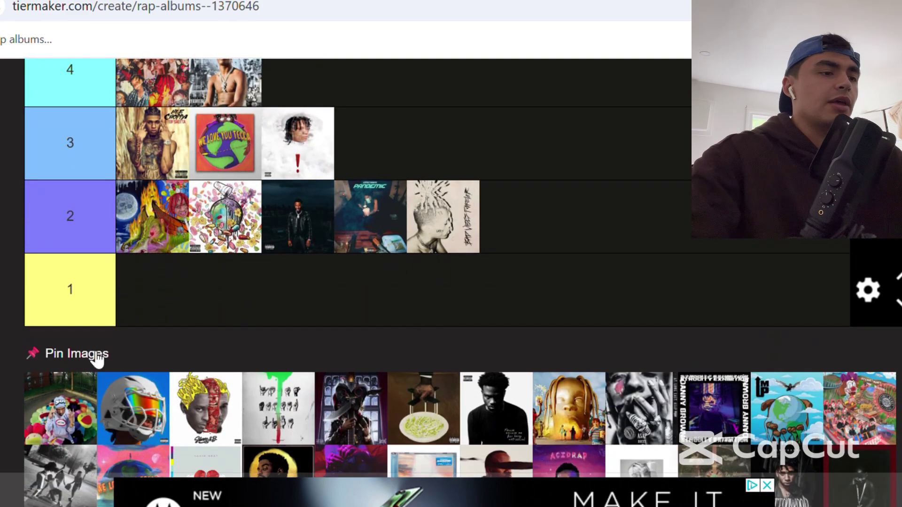
left_click_drag(92, 380, 308, 136)
left_click(67, 287)
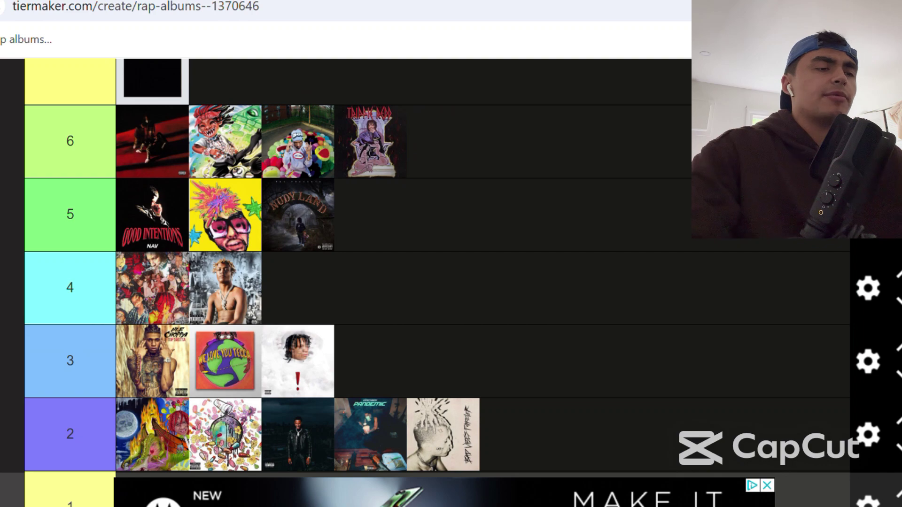
Rank the blue football helmet cover second in tier 6, after the dark red cover with the crouching figure.
scroll(437, 282, "down", 5)
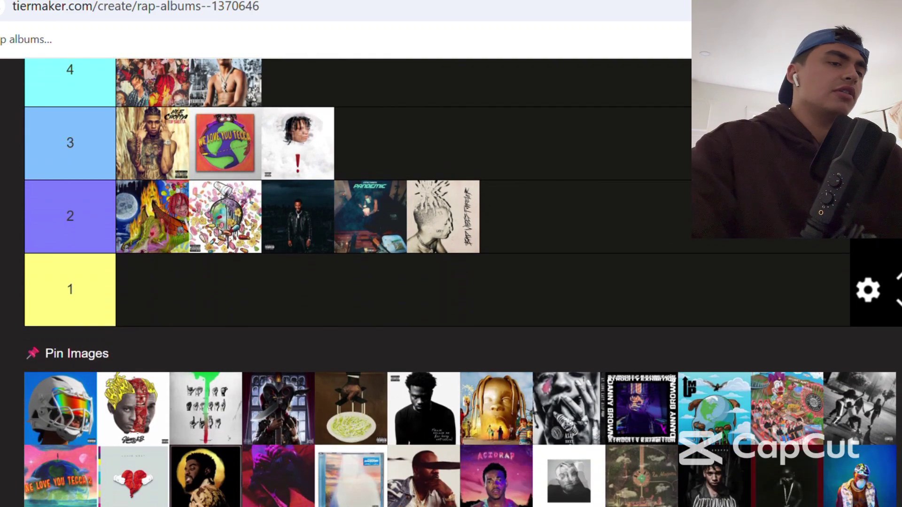
left_click_drag(94, 387, 247, 277)
scroll(476, 109, "up", 5)
scroll(470, 109, "up", 3)
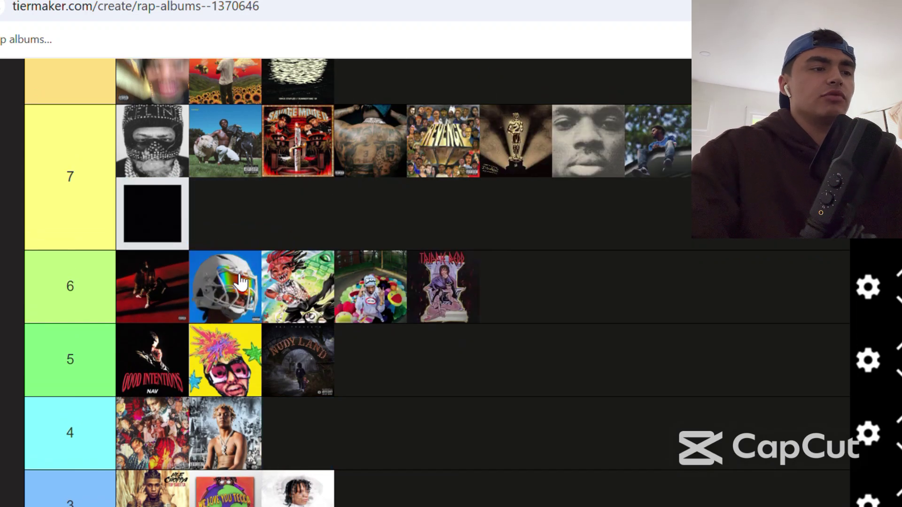
left_click(67, 286)
key("Escape")
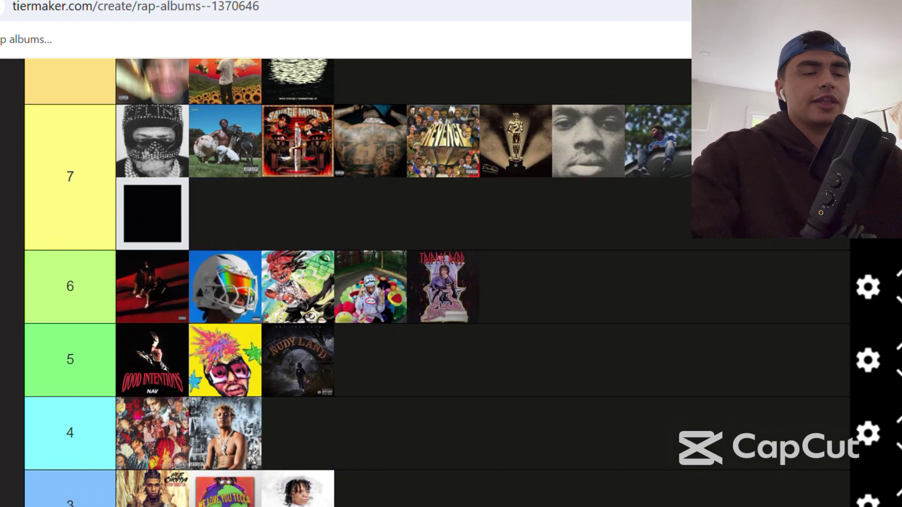
Rank the white cover with the split yellow-haired face first in tier 4.
scroll(437, 282, "down", 3)
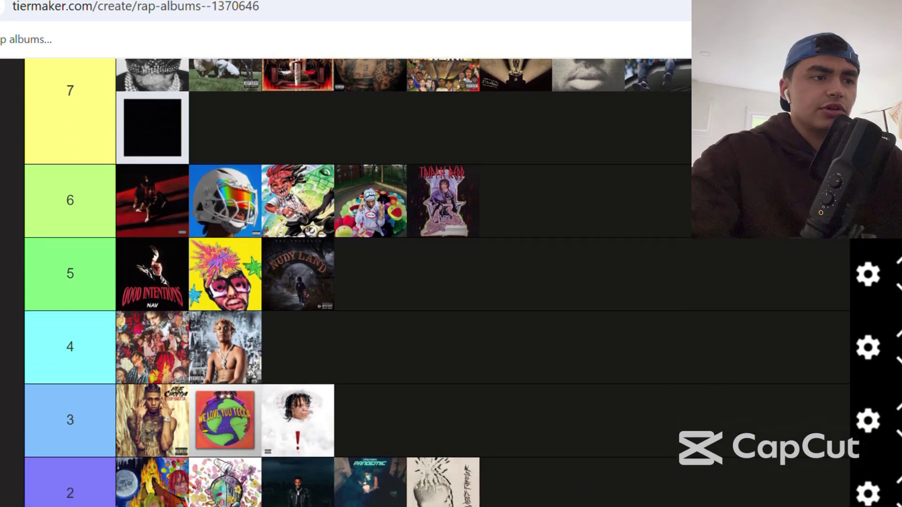
scroll(437, 282, "down", 5)
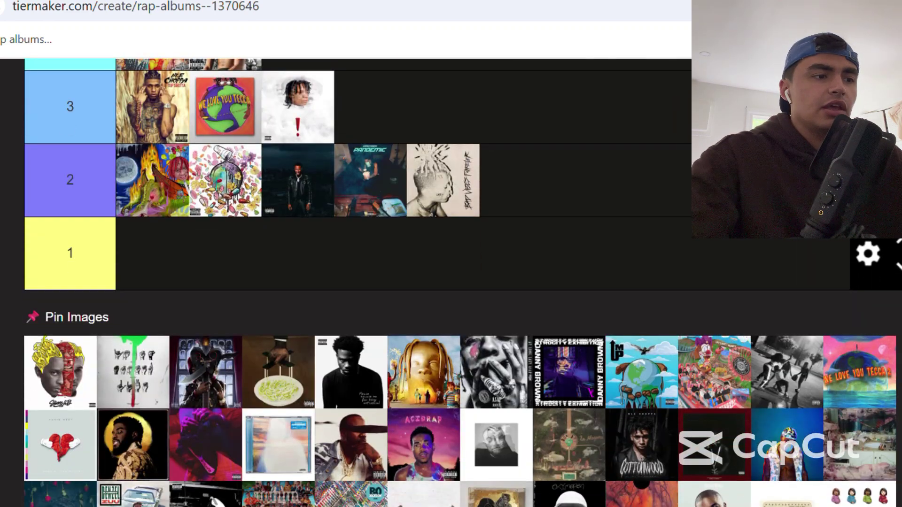
left_click_drag(60, 372, 148, 301)
scroll(413, 141, "up", 5)
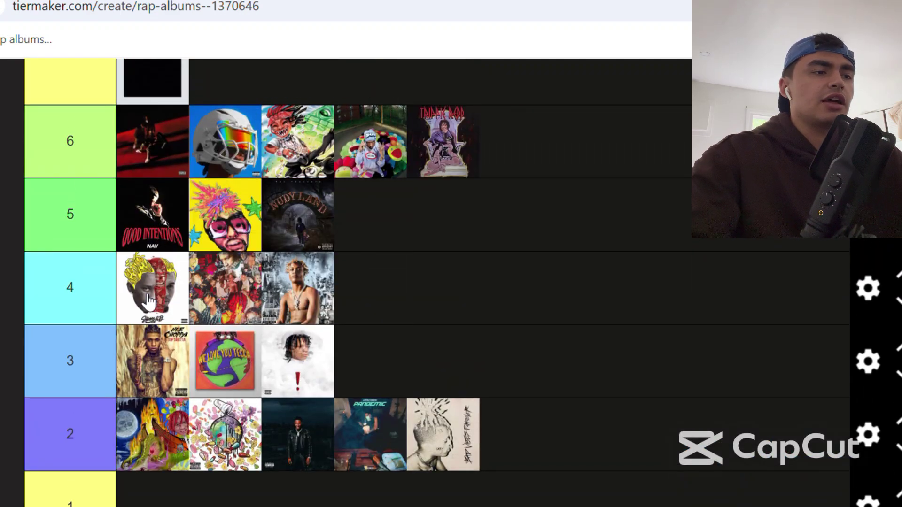
Rank the white sign-language cover with the green and red drip in tier 5, between the pink-sunglasses cover and the Nudy Land cover.
scroll(437, 282, "down", 4)
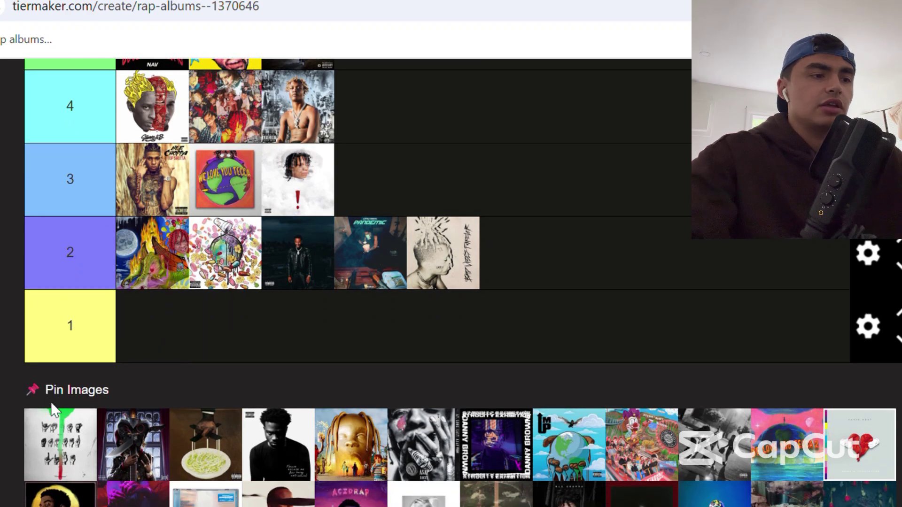
left_click_drag(54, 410, 267, 154)
scroll(565, 128, "up", 1)
scroll(569, 129, "up", 1)
scroll(562, 131, "up", 1)
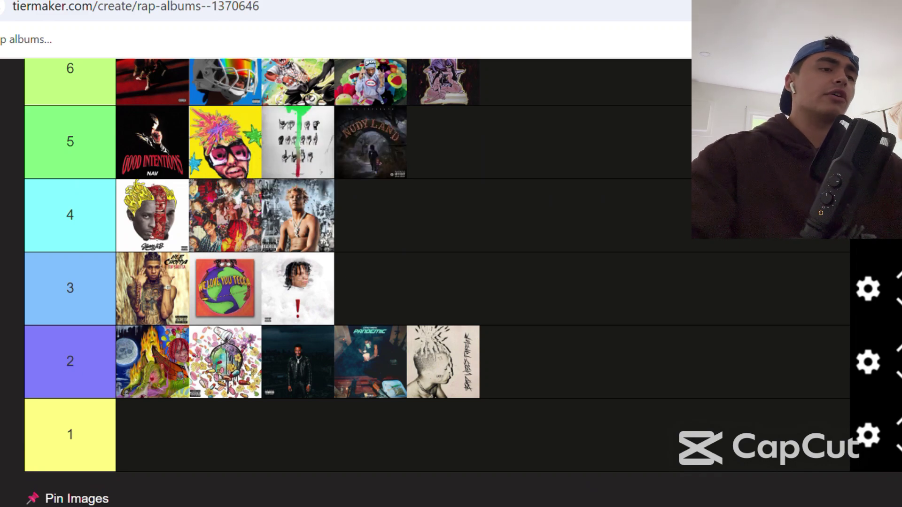
Rank the dark horned-figure cover first in tier 3, and the brown cover with the plate of green food second in tier 9.
scroll(52, 432, "down", 2)
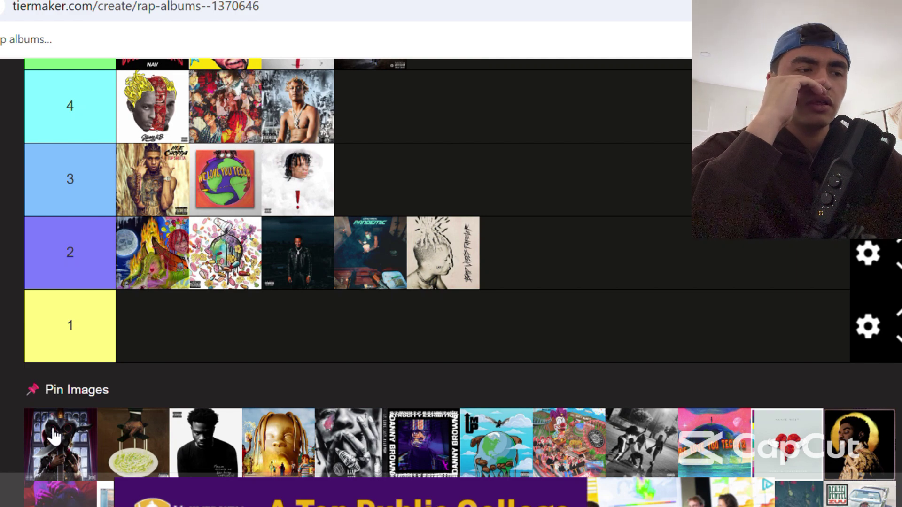
left_click_drag(54, 436, 135, 171)
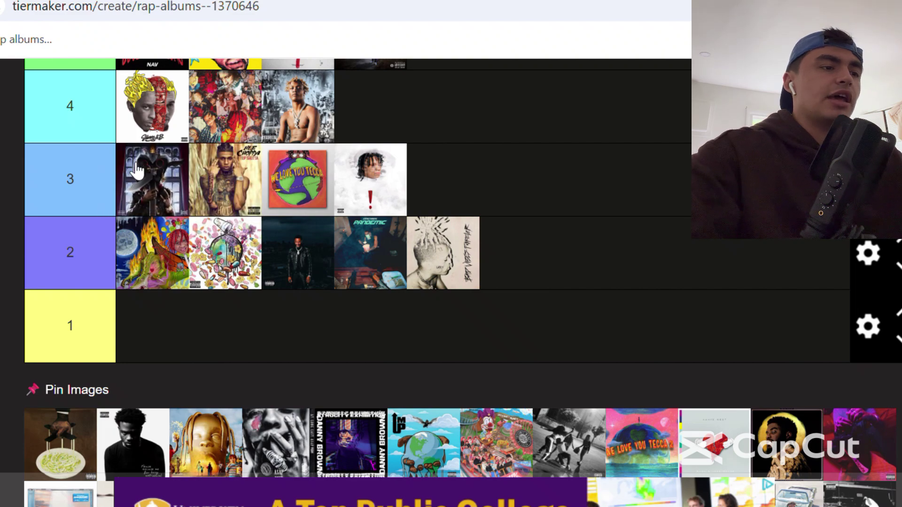
left_click_drag(61, 441, 225, 163)
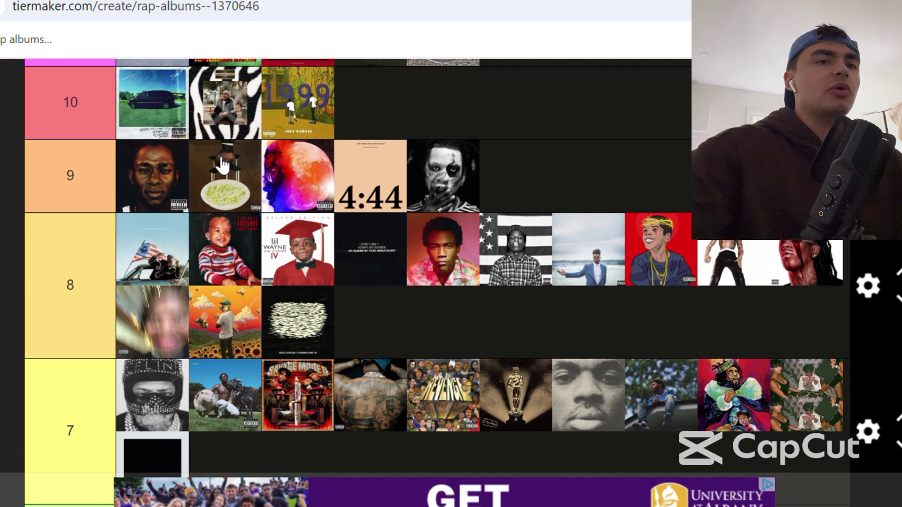
scroll(222, 166, "down", 6)
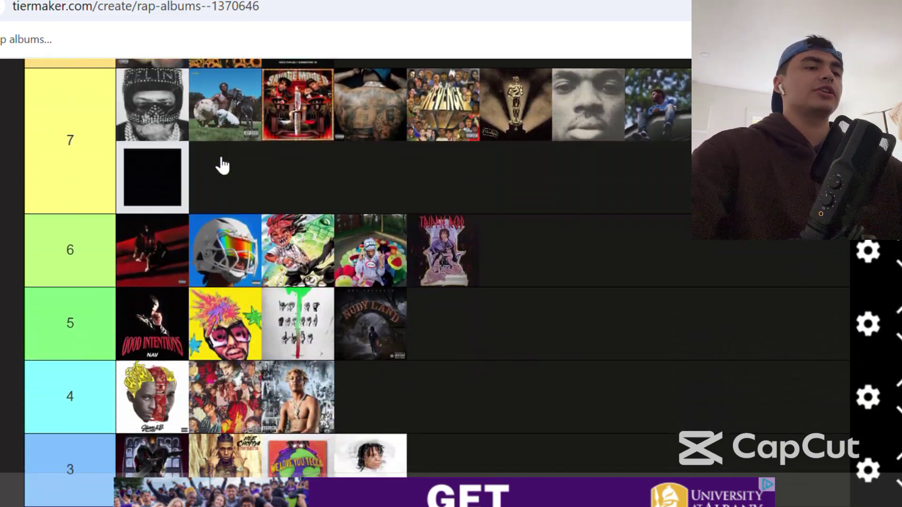
Rank the white cover with the man in a black sweater ninth in tier 7, after the cover of the man sitting on a car.
scroll(223, 165, "down", 5)
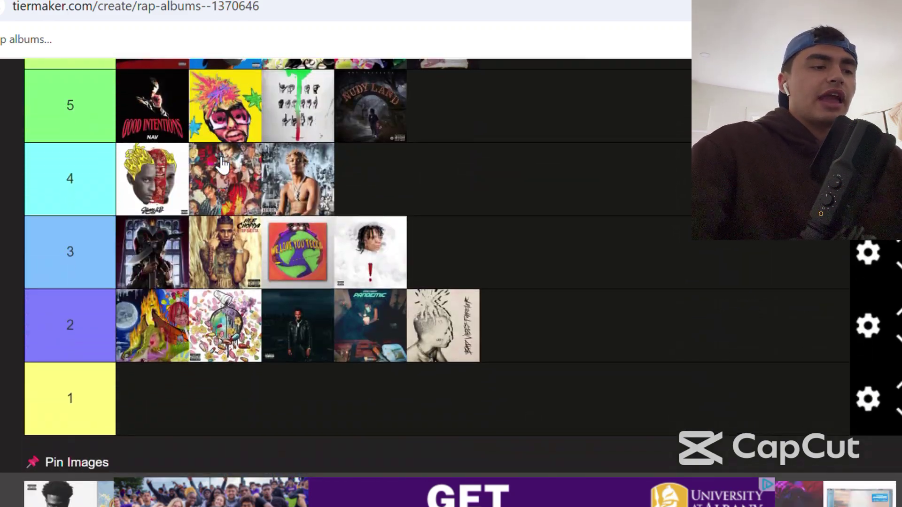
scroll(223, 166, "down", 3)
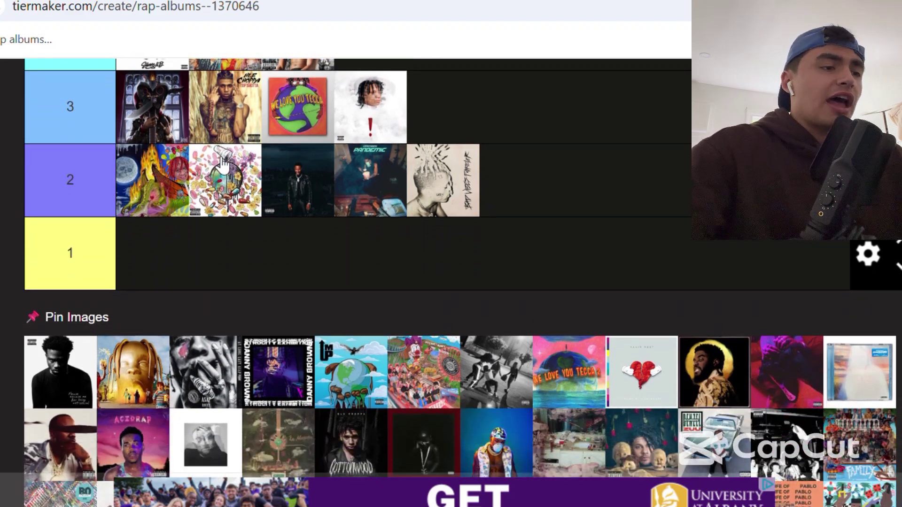
left_click_drag(92, 383, 686, 126)
scroll(617, 136, "up", 7)
scroll(616, 136, "up", 1)
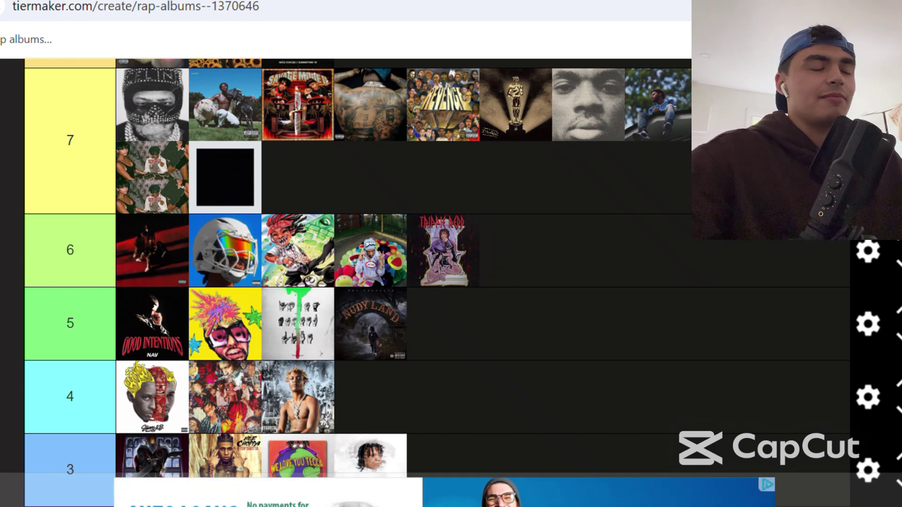
Rank the giant golden head cover fourth in tier 8, after the Lil Wayne red graduation gown cover.
scroll(357, 282, "down", 4)
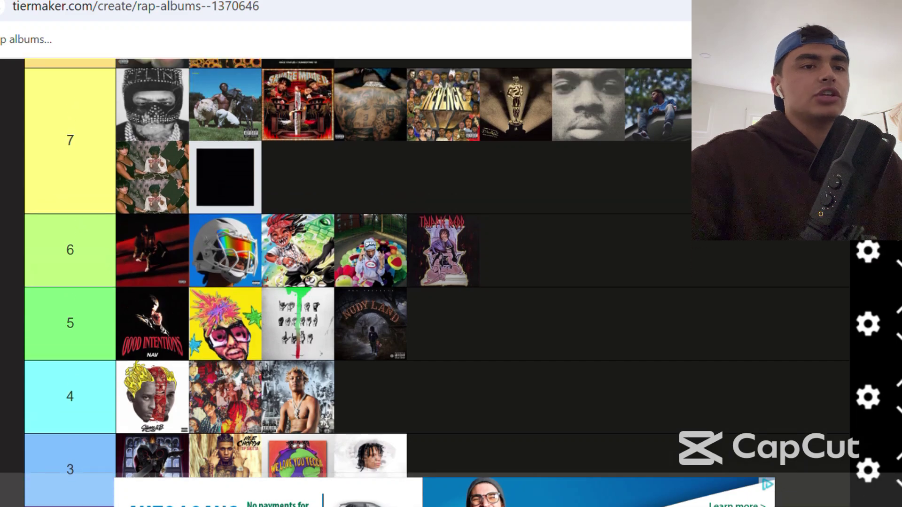
scroll(357, 281, "down", 3)
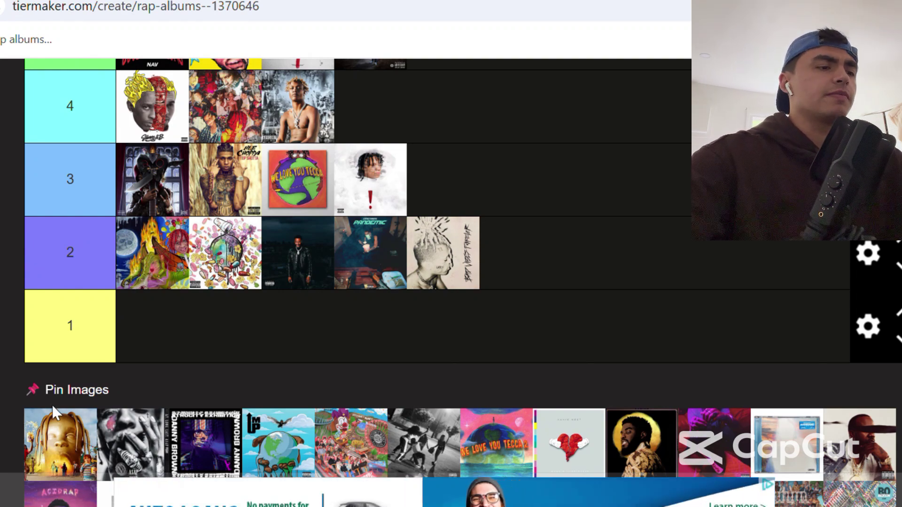
left_click_drag(54, 415, 389, 151)
scroll(569, 208, "up", 6)
scroll(594, 173, "up", 4)
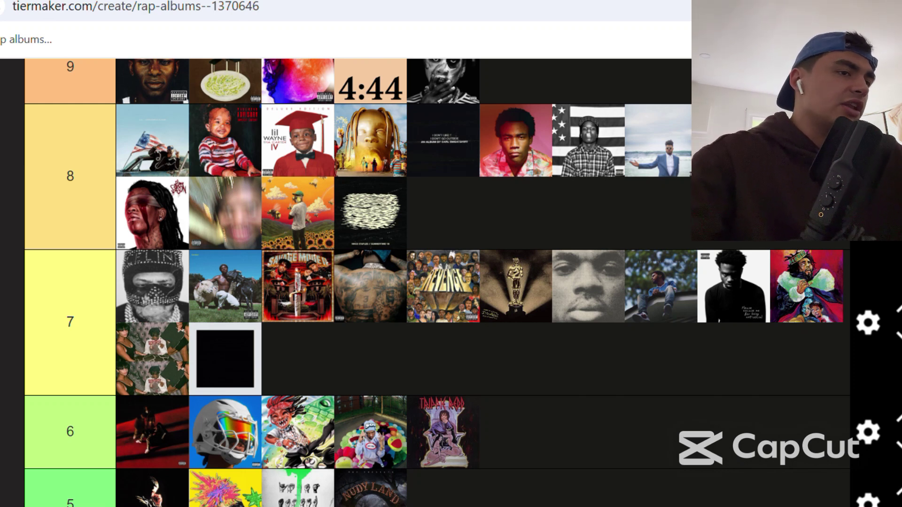
Rank the black-and-white cover with hands over the face third in tier 9, between the plate of green food and the colorful moon-face cover.
scroll(357, 282, "down", 15)
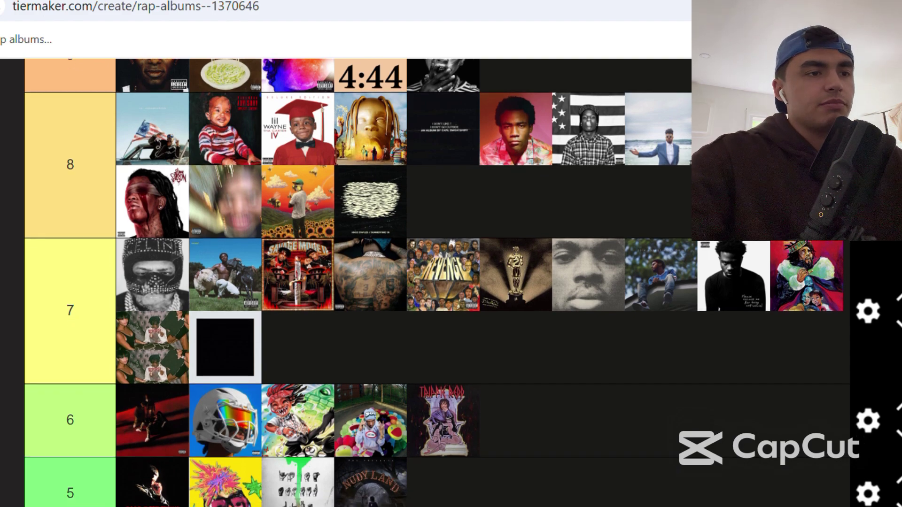
scroll(357, 282, "up", 1)
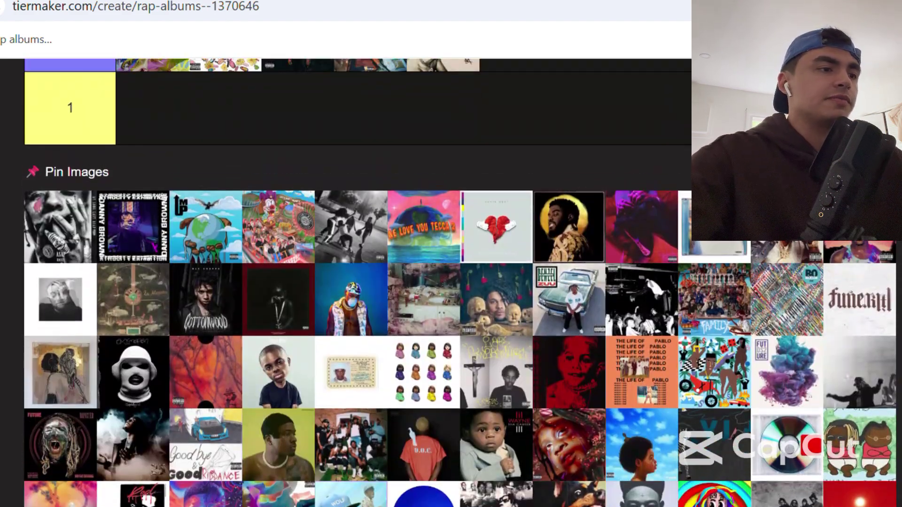
left_click_drag(56, 240, 279, 121)
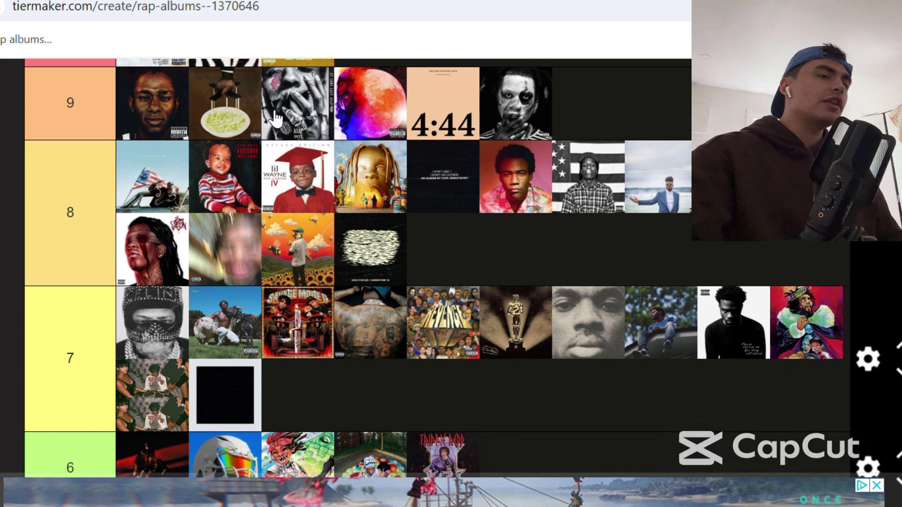
left_click(67, 213)
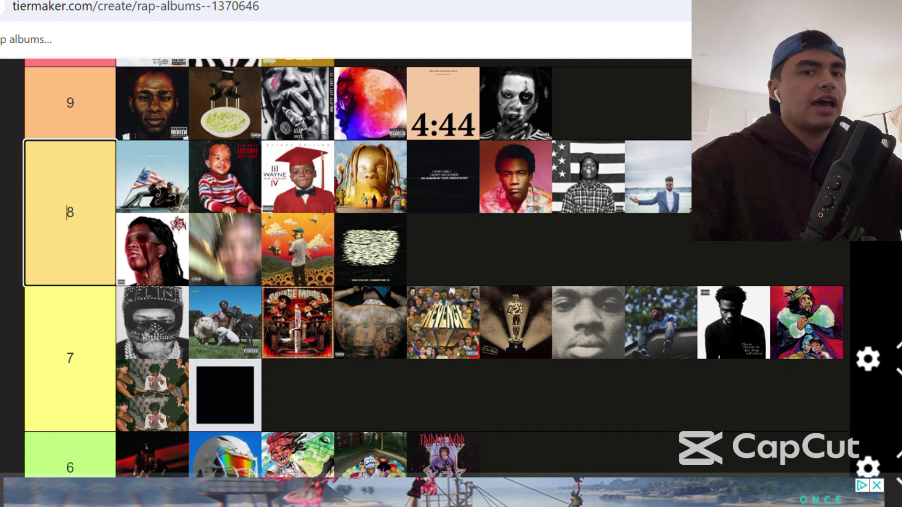
key("Return")
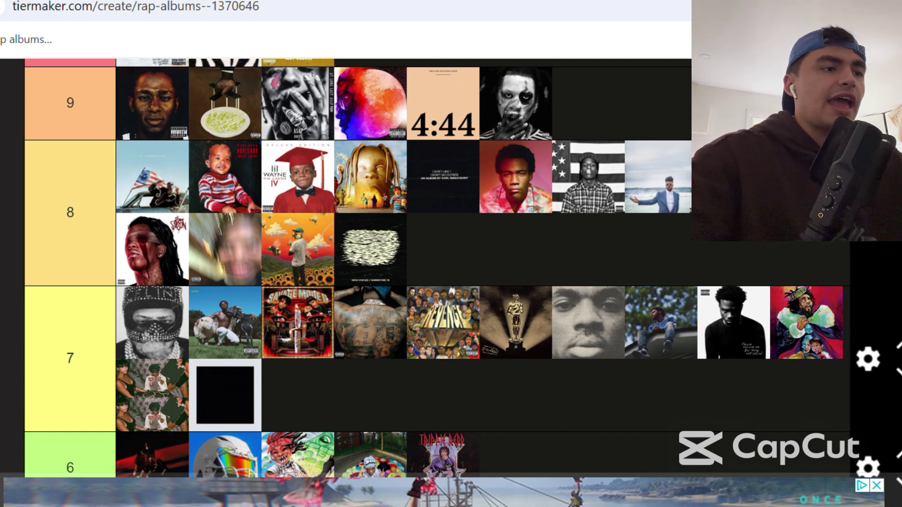
Rank the purple Danny Brown cover fifth in tier 9, between the moon-face cover and the 4:44 cover.
scroll(451, 277, "down", 15)
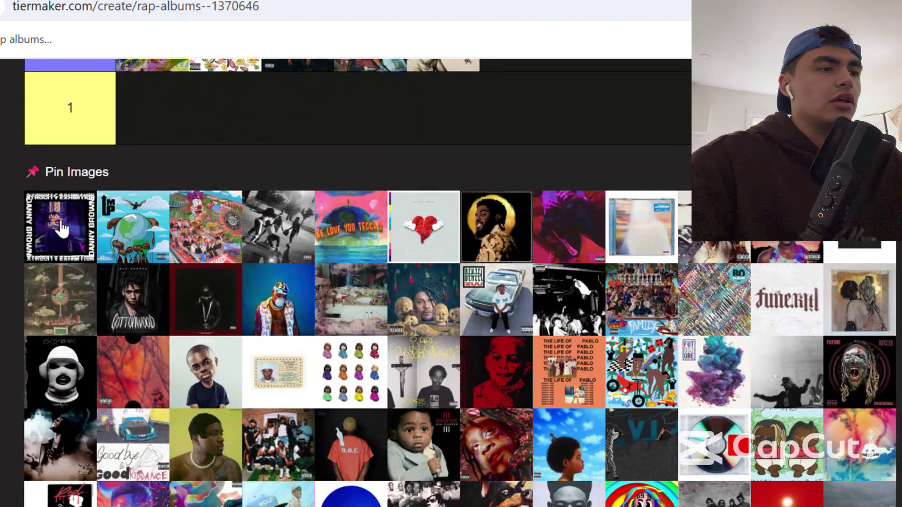
left_click_drag(60, 227, 472, 294)
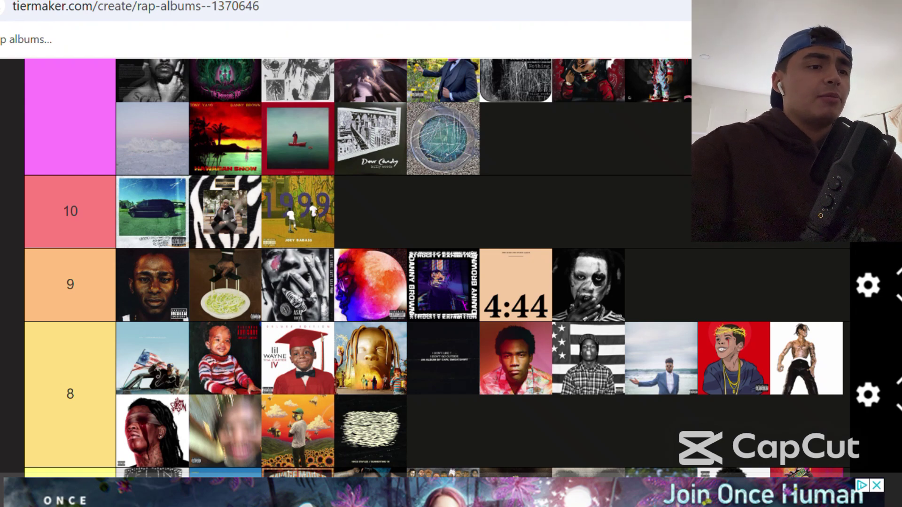
mouse_move(428, 295)
left_mouse_down()
mouse_move(420, 268)
mouse_move(375, 220)
mouse_move(417, 295)
mouse_move(432, 297)
left_mouse_up()
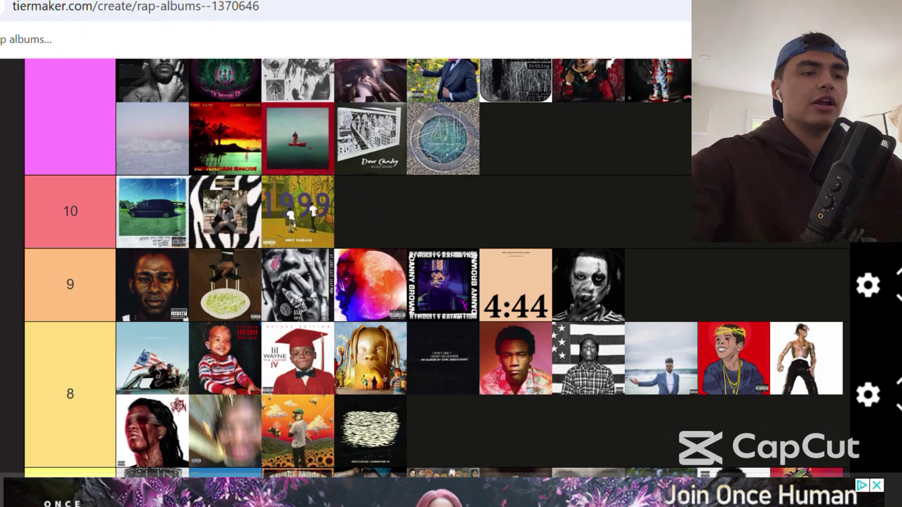
Rank the light blue cover with the dripping globe second in tier 6, before the football helmet cover.
scroll(451, 268, "down", 20)
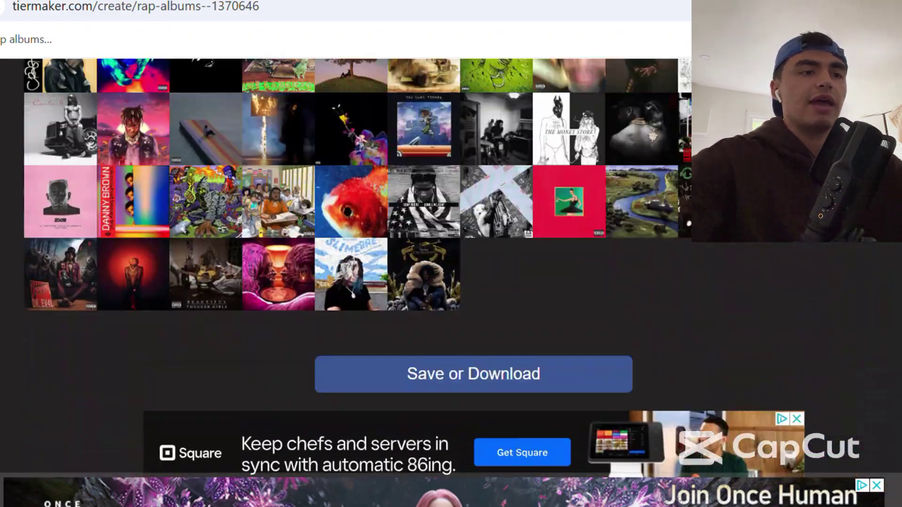
scroll(451, 267, "up", 10)
scroll(451, 268, "up", 5)
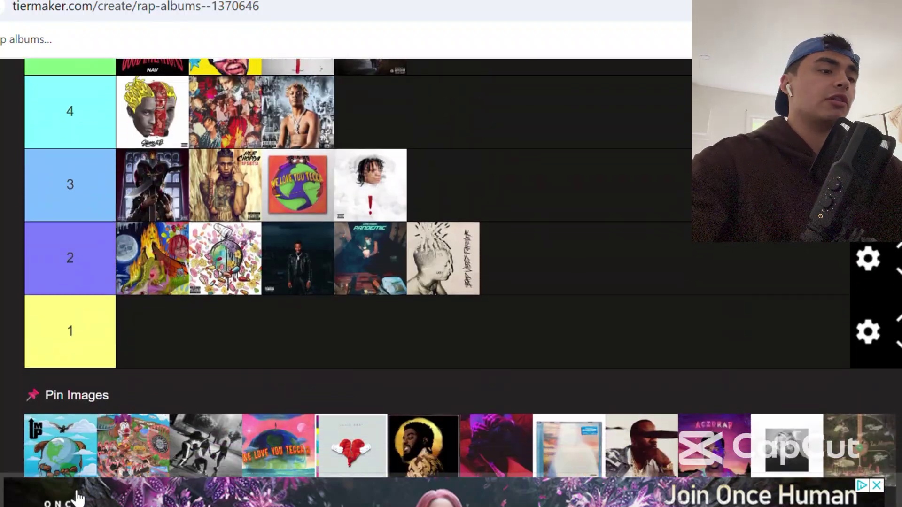
left_click_drag(78, 459, 198, 202)
scroll(465, 162, "up", 4)
scroll(469, 167, "up", 1)
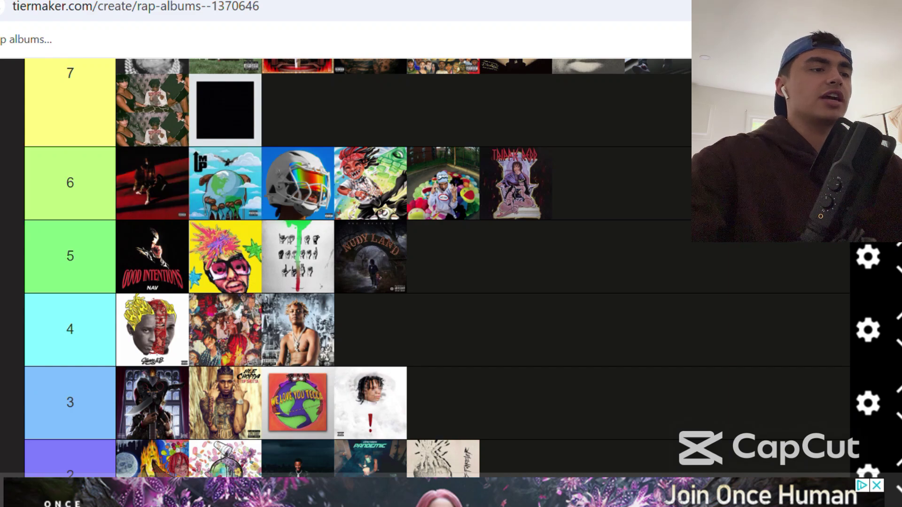
Rank the colorful carnival crowd cover second in tier 2, after the painted moon and fire cover.
scroll(451, 276, "down", 5)
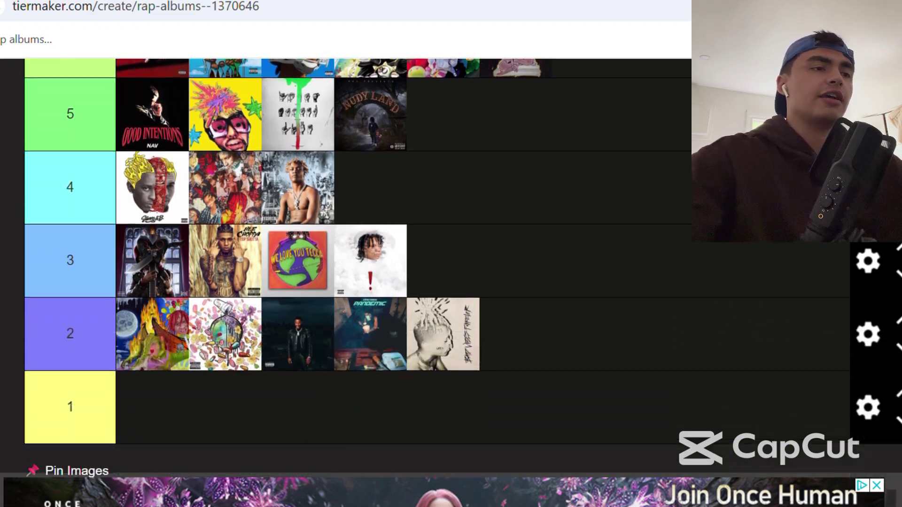
scroll(451, 275, "down", 1)
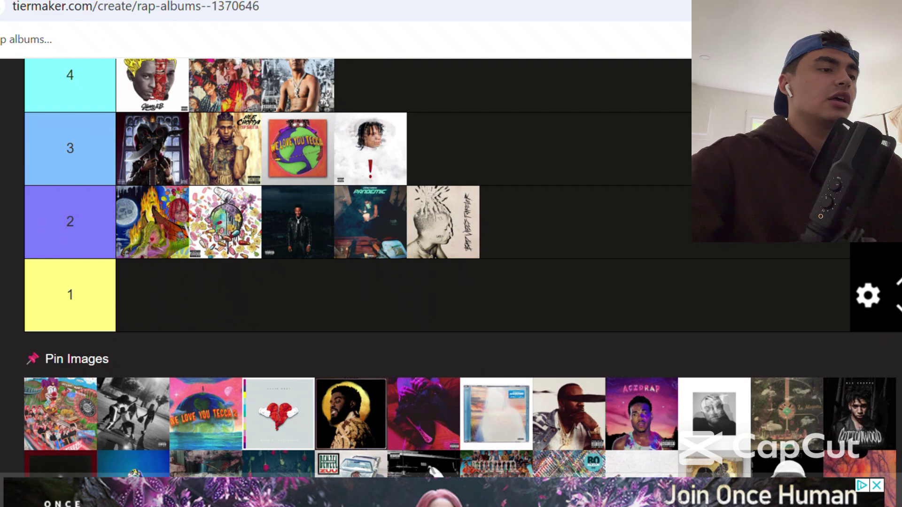
left_click_drag(77, 409, 242, 212)
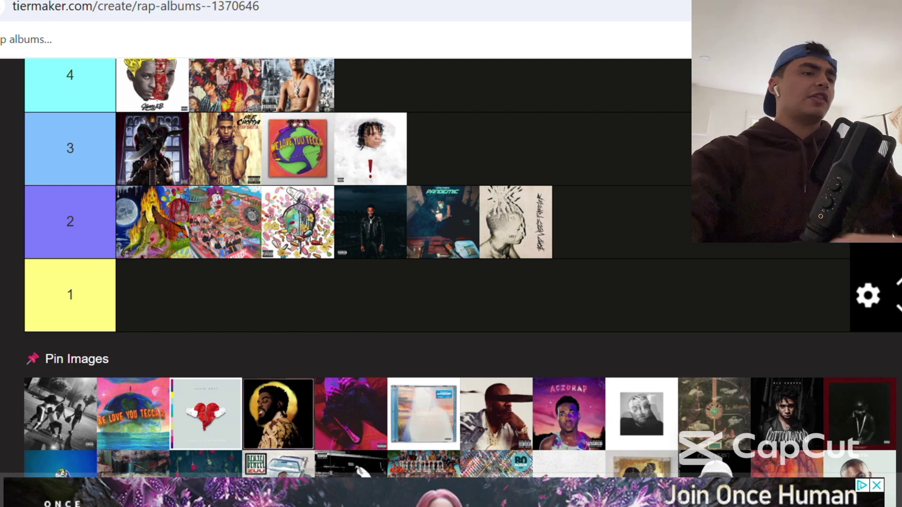
Rank the black-and-white cover with the group on the street in tier 7, just before the green cover with the repeated figures.
left_click_drag(56, 425, 229, 194)
scroll(543, 138, "up", 5)
scroll(540, 141, "up", 2)
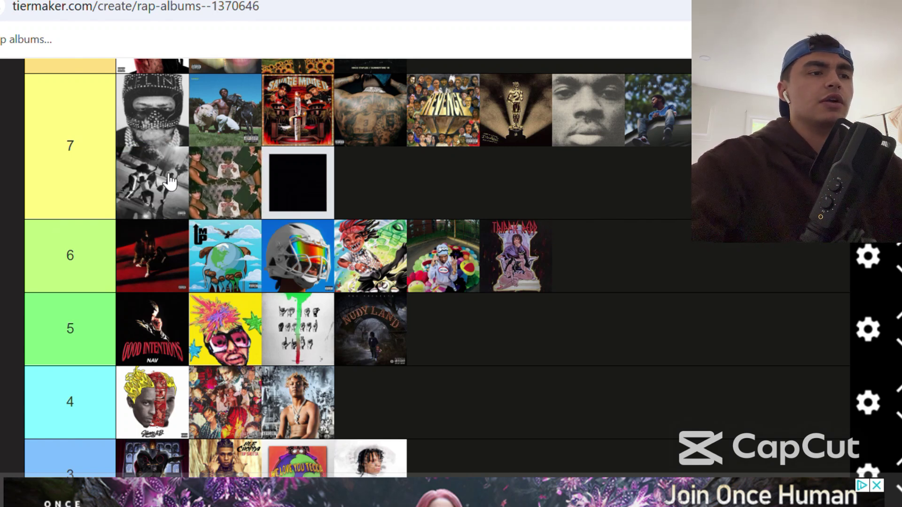
left_click(68, 146)
key("Return")
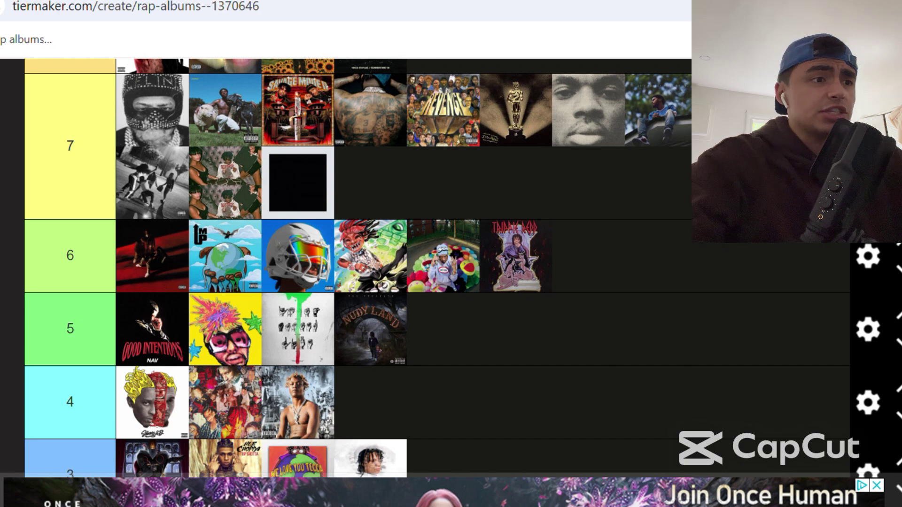
Rank the pink and blue We Love You Tecca cover third in tier 4, before the shirtless blond man cover.
scroll(357, 268, "down", 5)
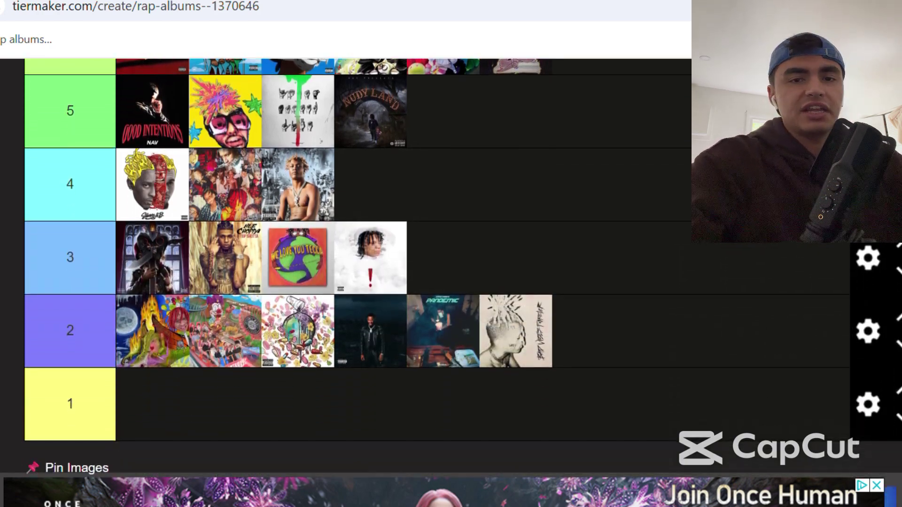
scroll(357, 268, "down", 3)
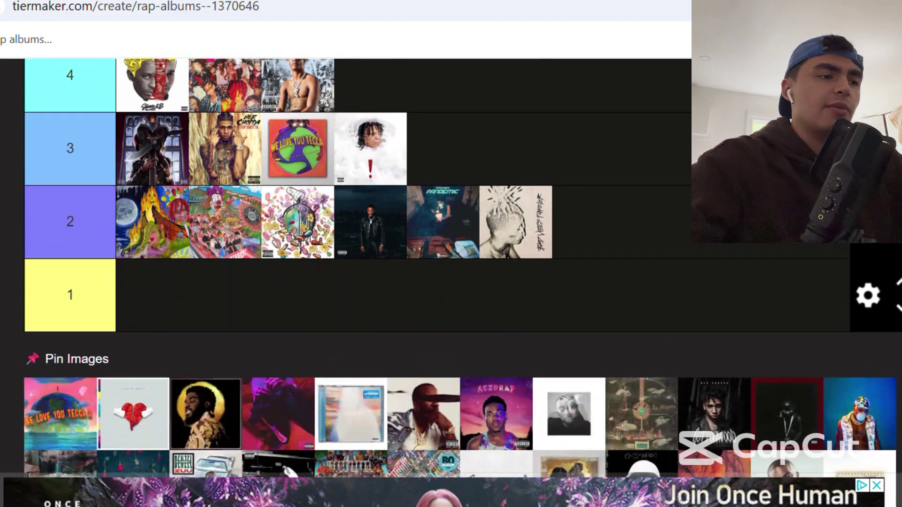
left_click_drag(60, 414, 301, 177)
scroll(448, 149, "up", 2)
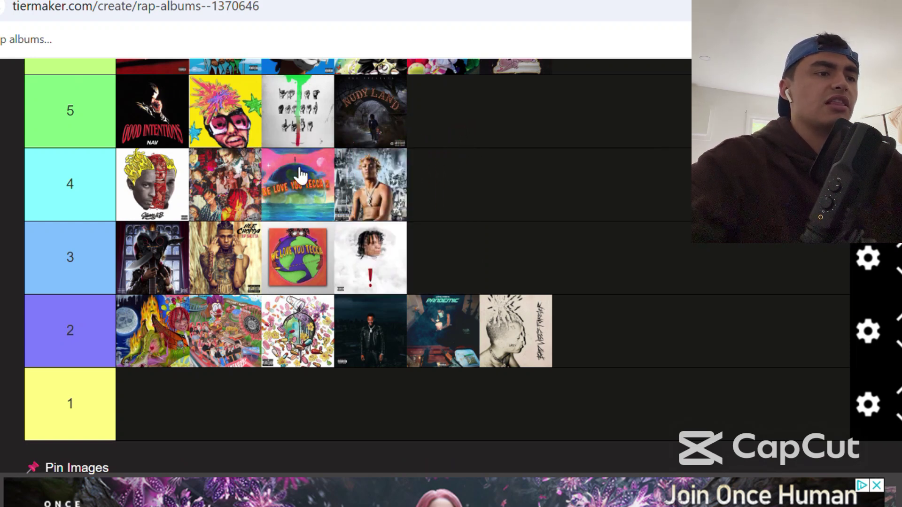
left_click(67, 184)
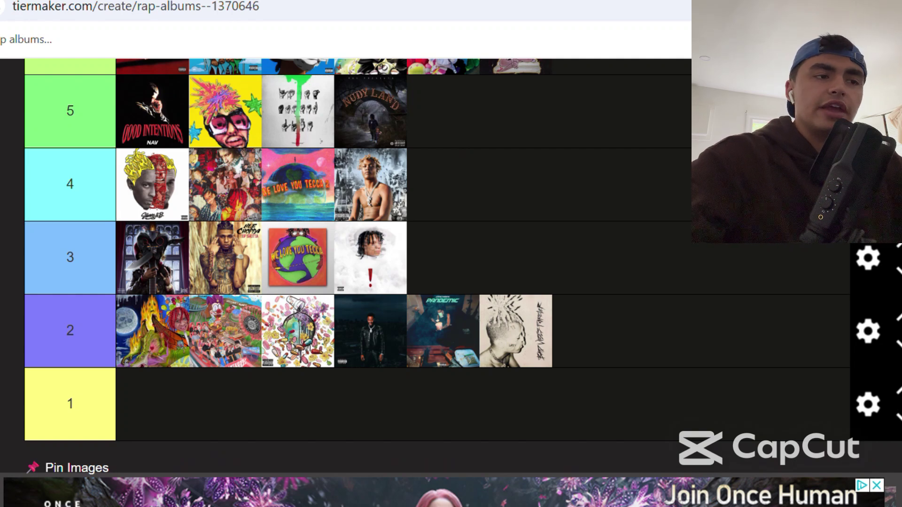
Rank the grey cover with the red heart ninth in tier 7, between the man sitting on a car and the black sweater cover.
scroll(399, 138, "up", 1)
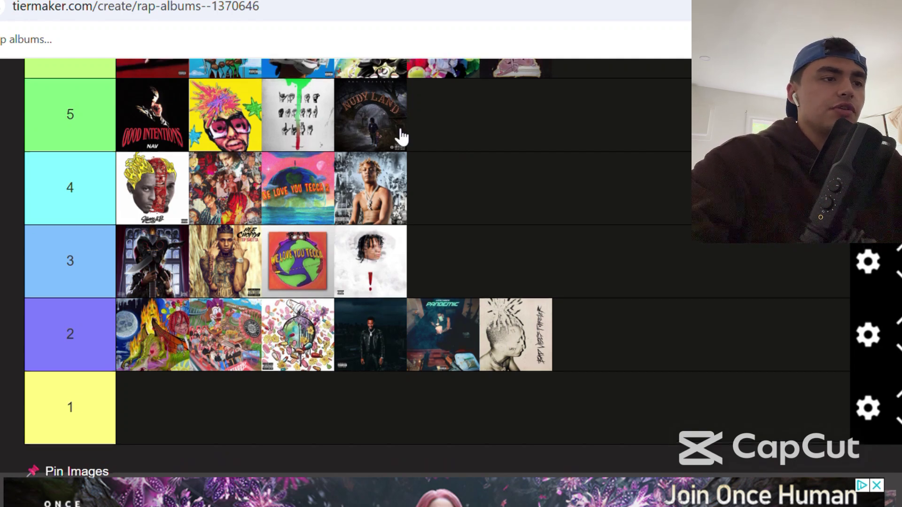
scroll(401, 136, "up", 1)
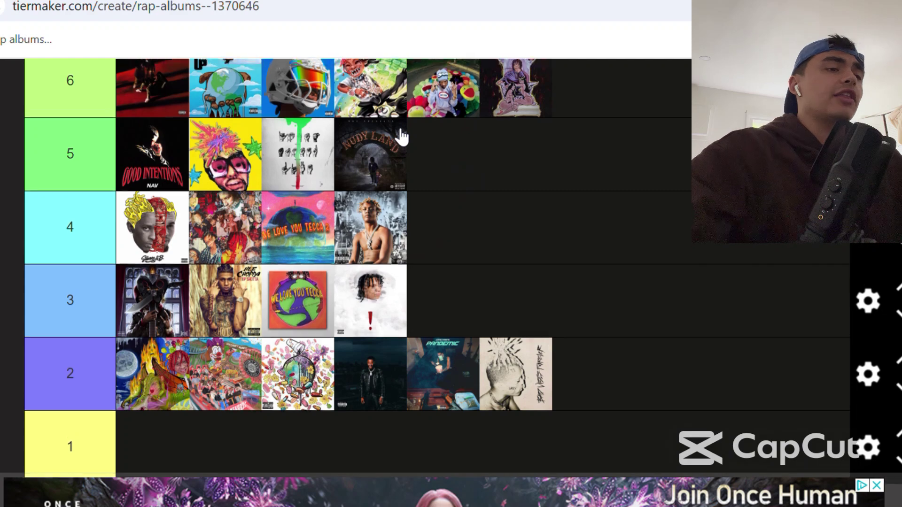
scroll(402, 136, "up", 8)
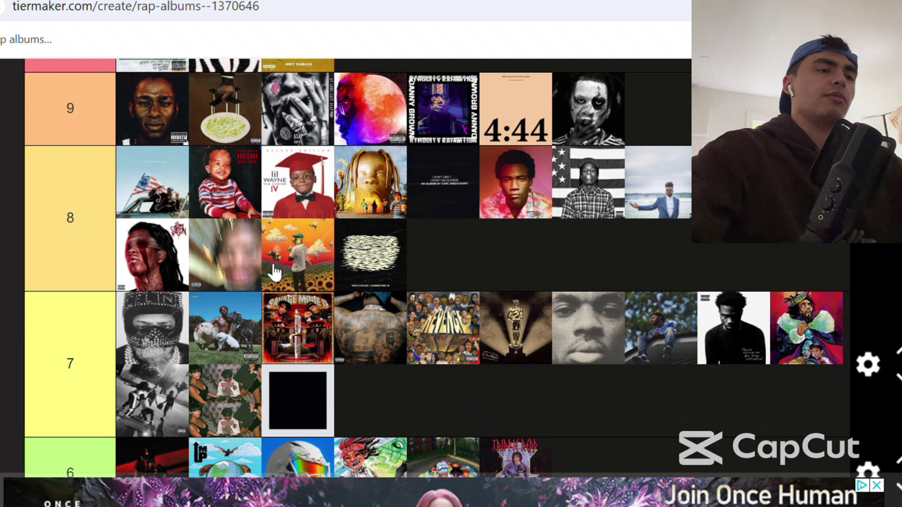
scroll(436, 268, "down", 3)
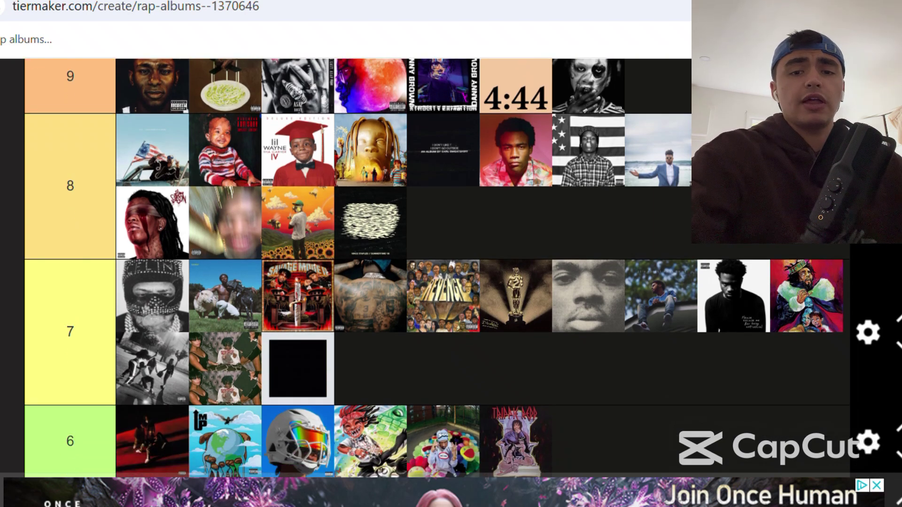
scroll(119, 272, "down", 10)
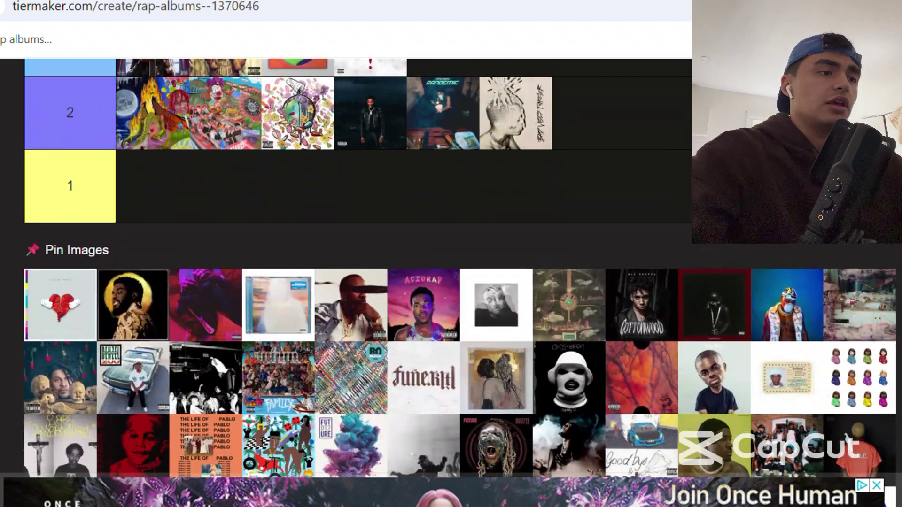
left_click_drag(117, 272, 588, 149)
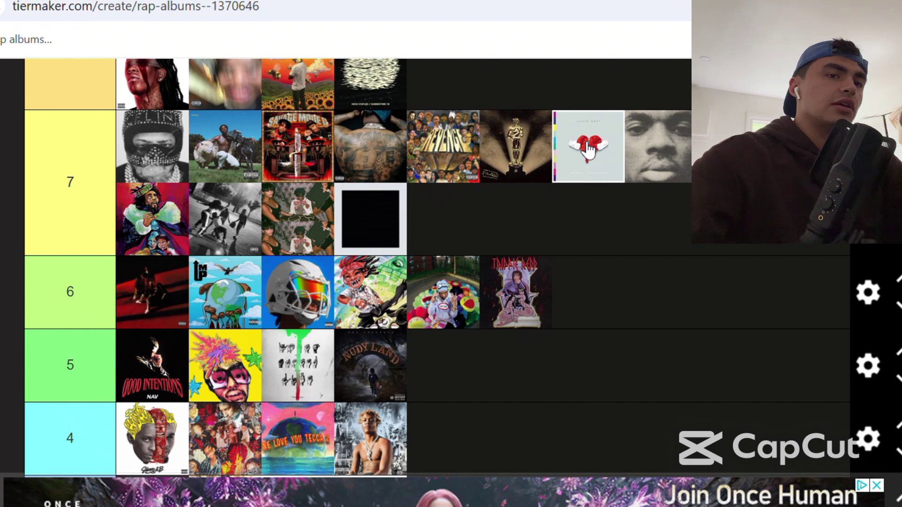
left_click_drag(589, 149, 733, 150)
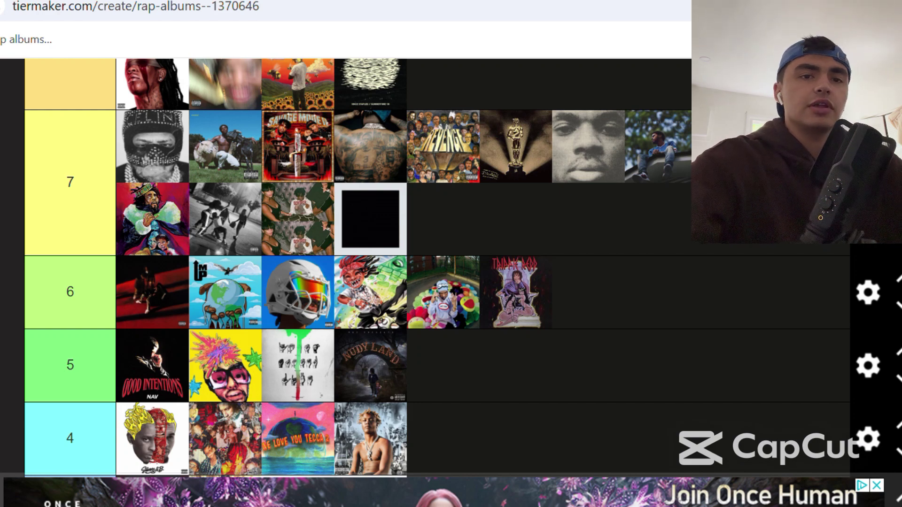
Rank the black cover with the bearded man and golden halo second in tier 8, after the American flag cover.
scroll(357, 268, "down", 10)
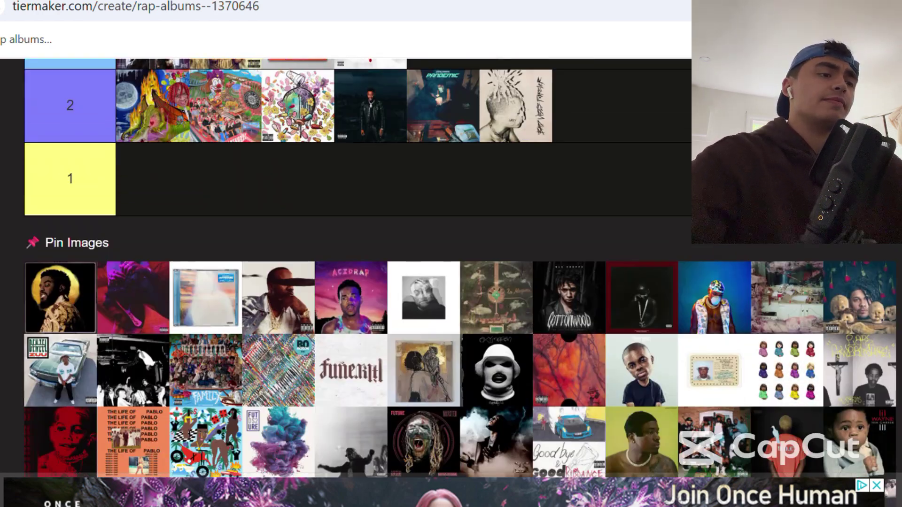
scroll(896, 318, "down", 1)
left_click_drag(60, 259, 239, 196)
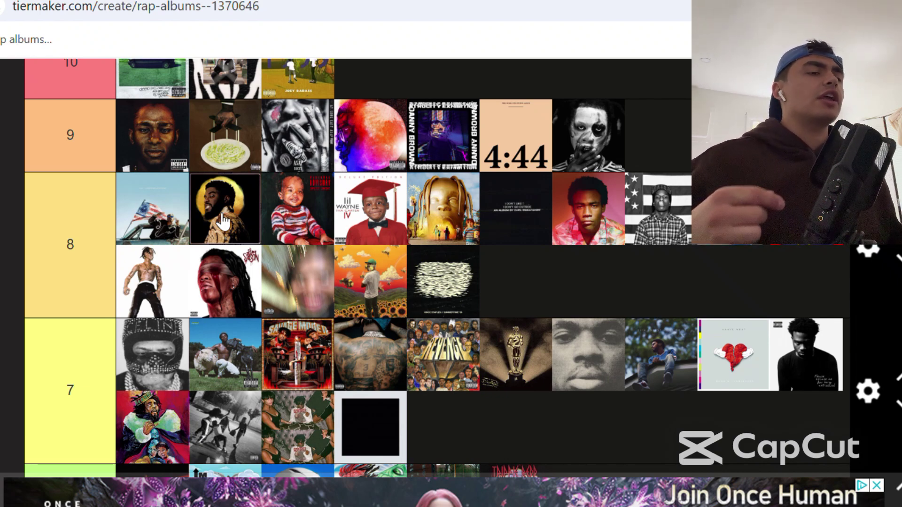
Rank the dark red and purple cover fourth in tier 7, between the Savage Mode cover and the tattooed back cover.
left_click(68, 244)
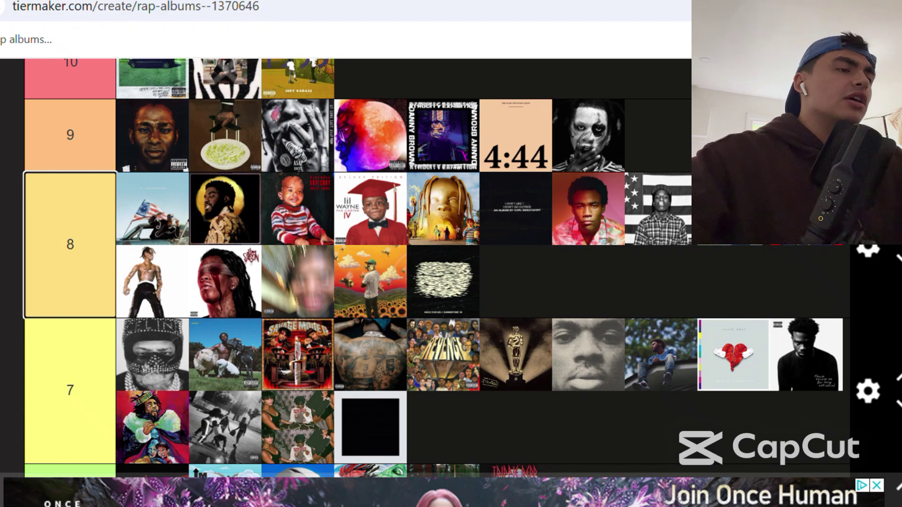
scroll(357, 268, "down", 15)
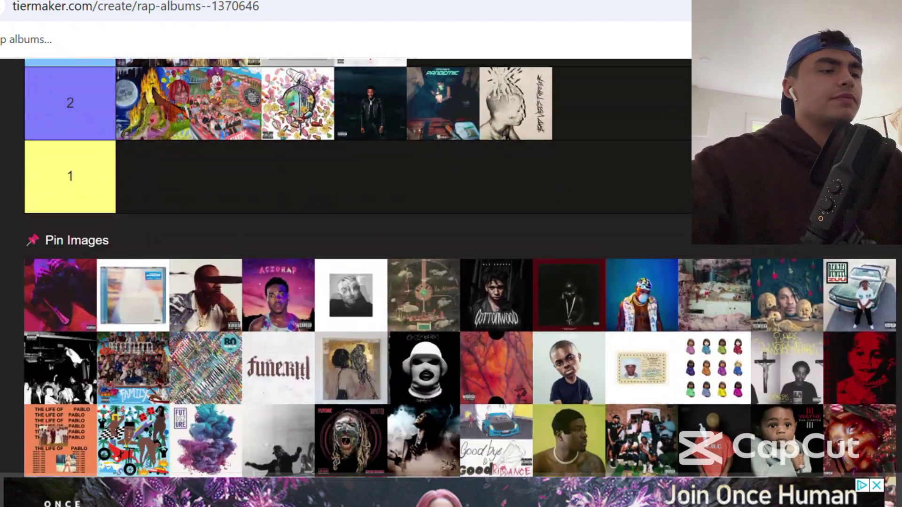
left_click_drag(61, 321, 435, 151)
scroll(258, 168, "up", 5)
scroll(258, 164, "up", 5)
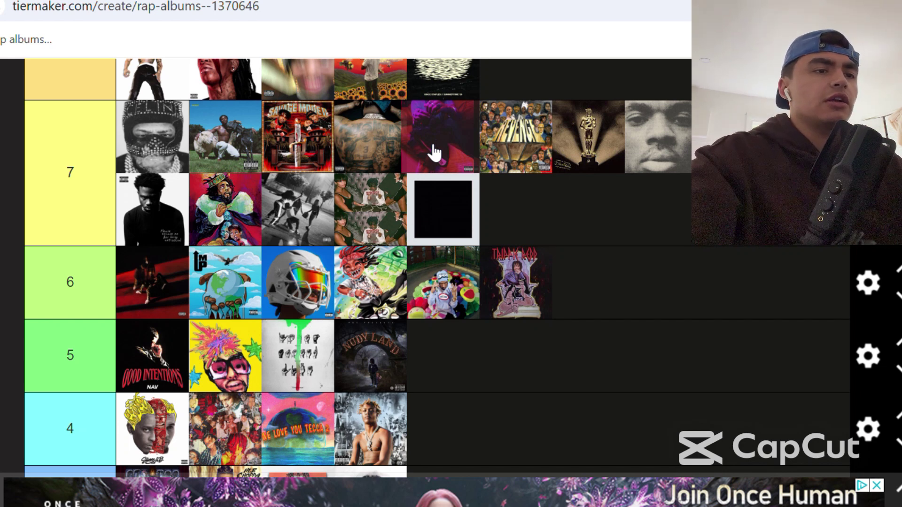
left_click_drag(435, 153, 435, 152)
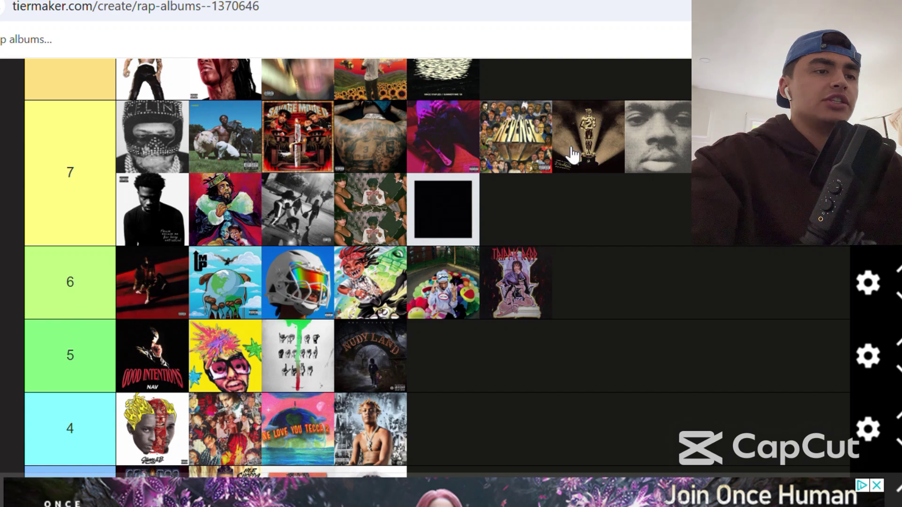
left_click_drag(447, 131, 396, 145)
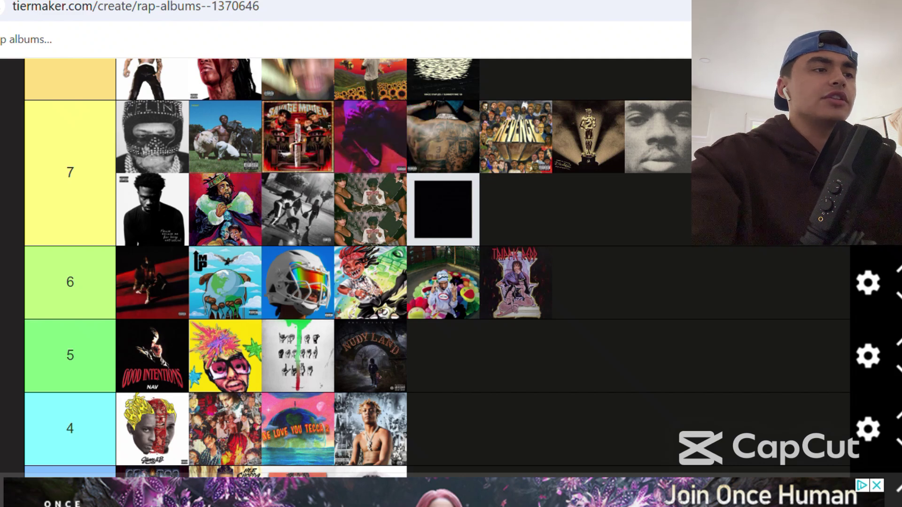
Look up Smino on Google in a new browser tab and view the artist overview.
key("ctrl+t")
type("smino")
key("Return")
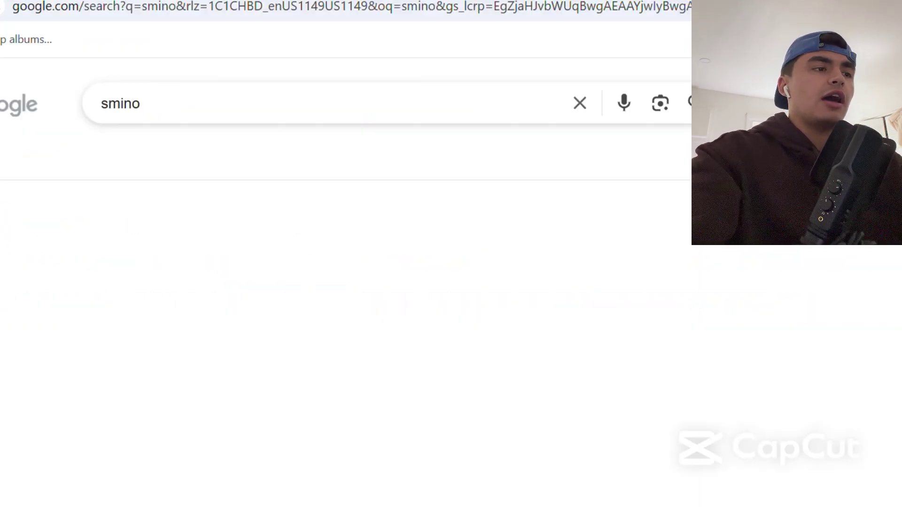
scroll(348, 282, "down", 10)
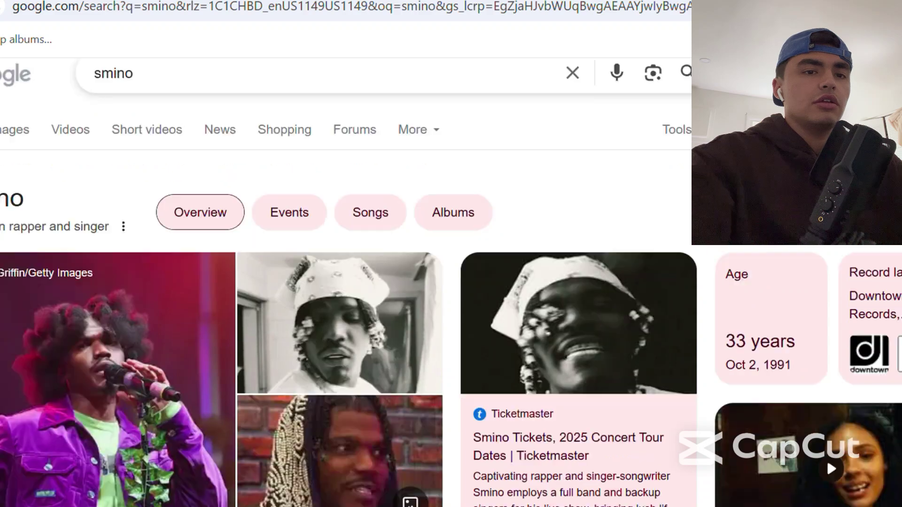
scroll(272, 306, "down", 3)
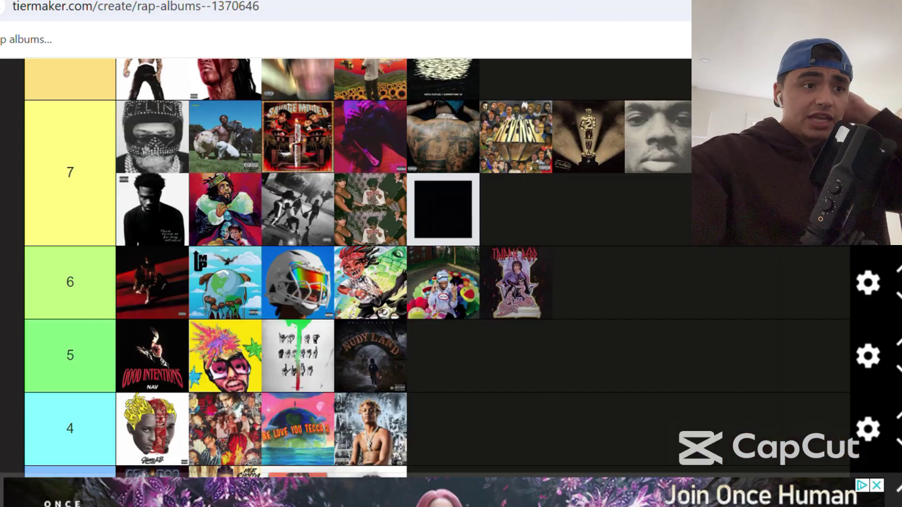
Rank the blurry blue and orange CD case cover in tier 8, between the black text cover and the red-lit portrait in a floral shirt.
scroll(205, 69, "down", 1)
scroll(357, 268, "down", 5)
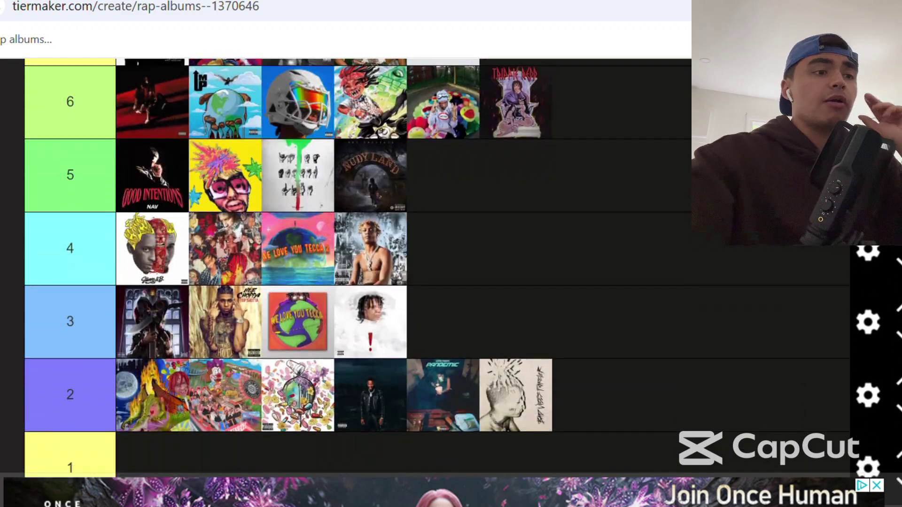
scroll(358, 268, "down", 5)
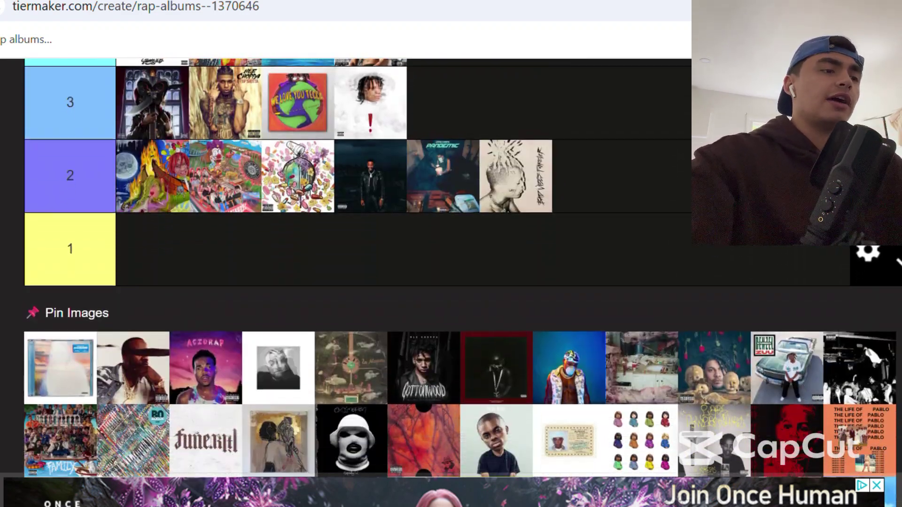
left_click_drag(60, 367, 558, 202)
scroll(650, 188, "up", 6)
scroll(648, 187, "up", 7)
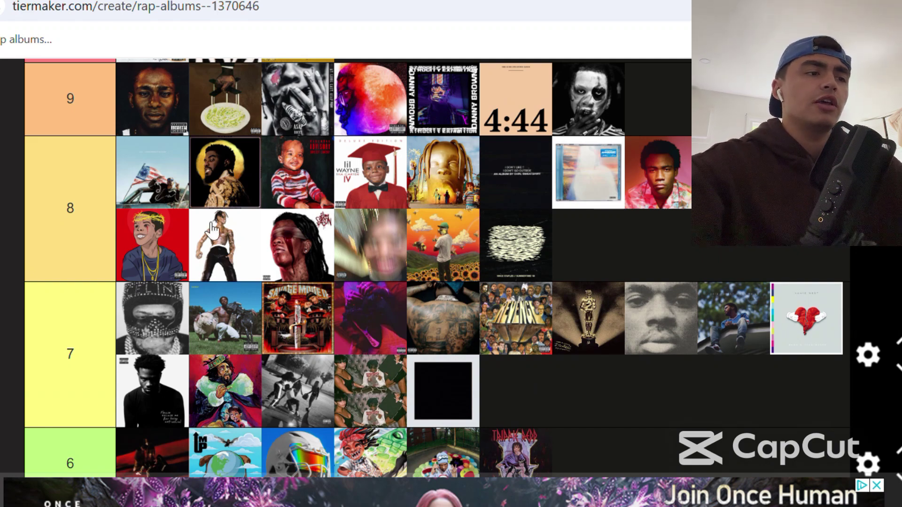
Rank the cover of the seated man with a black bar across his eyes eighth in tier 9, after the black-and-white face paint cover.
scroll(437, 268, "down", 10)
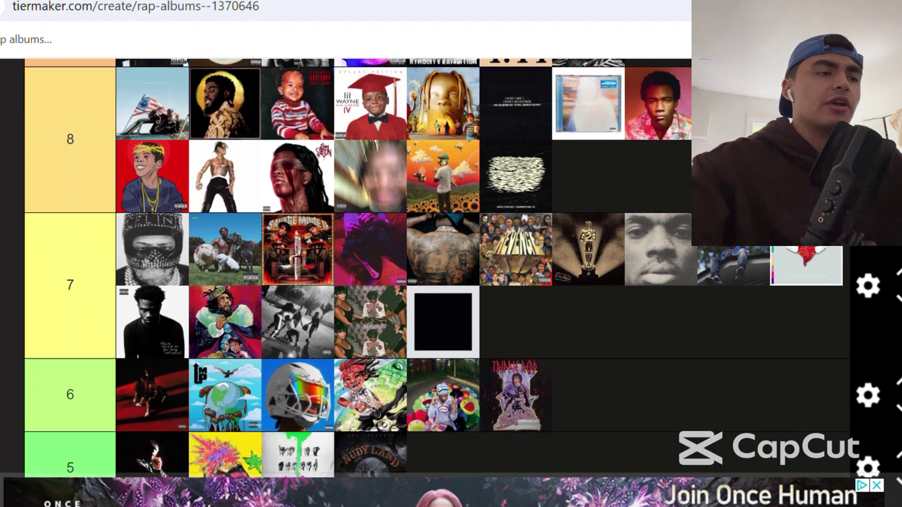
scroll(451, 281, "down", 3)
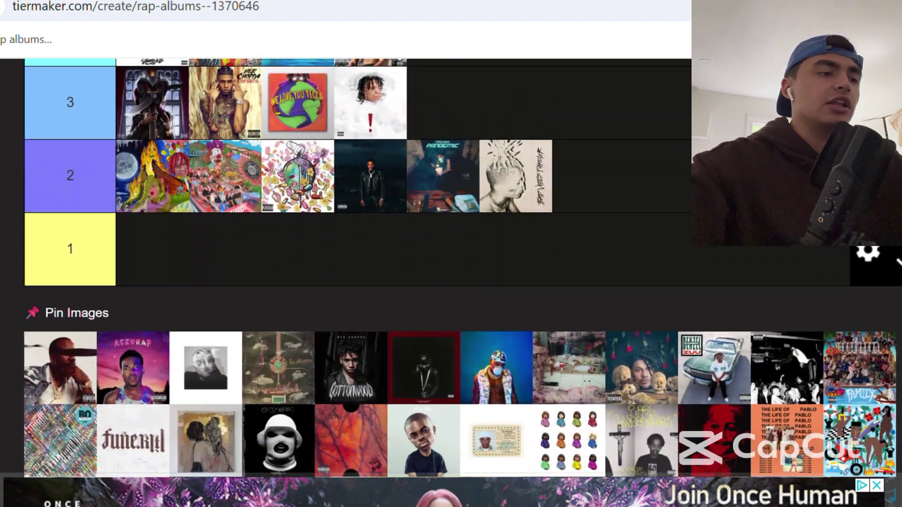
left_click_drag(77, 358, 663, 121)
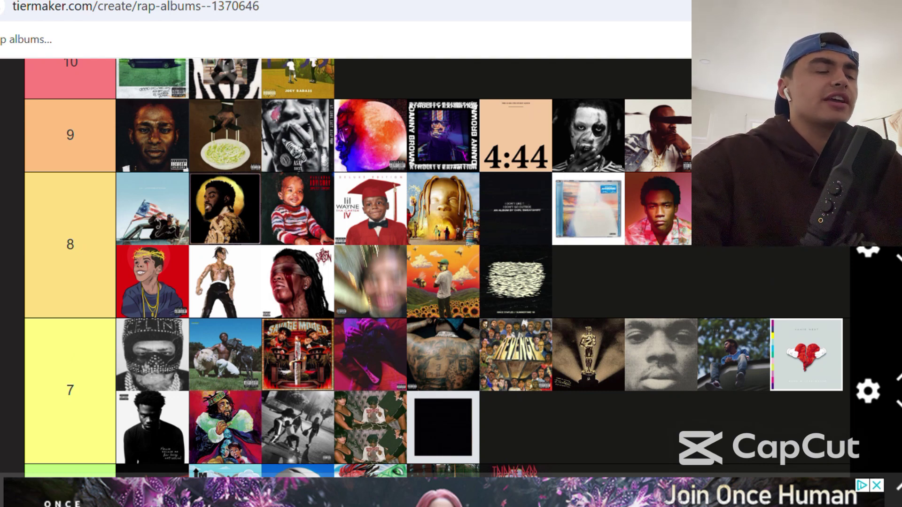
Rank the purple Acid Rap cover in tier 8, between the blurred face cover and the orange sunflower field cover.
scroll(437, 268, "down", 12)
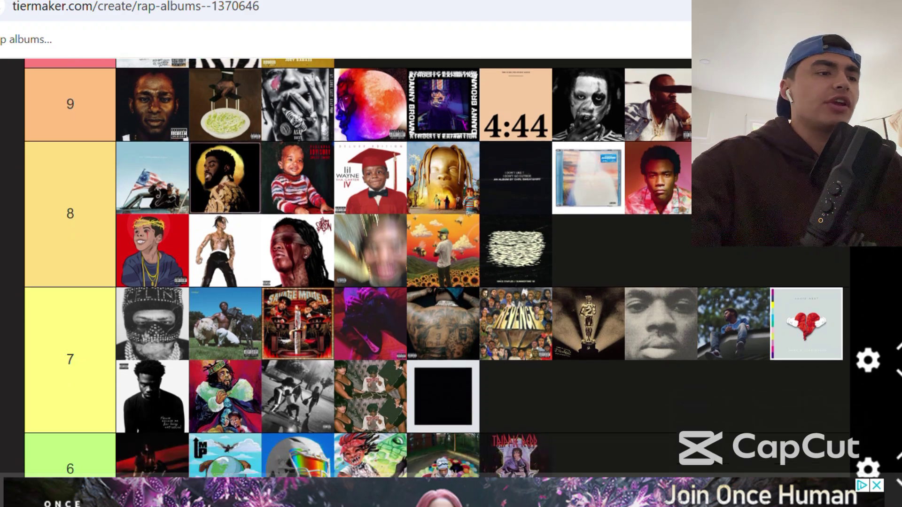
scroll(437, 268, "down", 1)
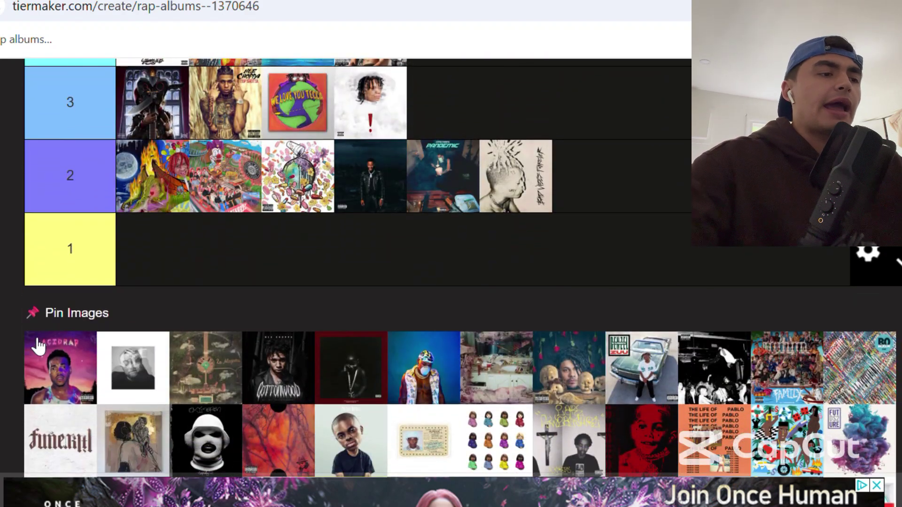
left_click_drag(71, 343, 583, 188)
scroll(558, 131, "up", 12)
left_click_drag(543, 199, 467, 201)
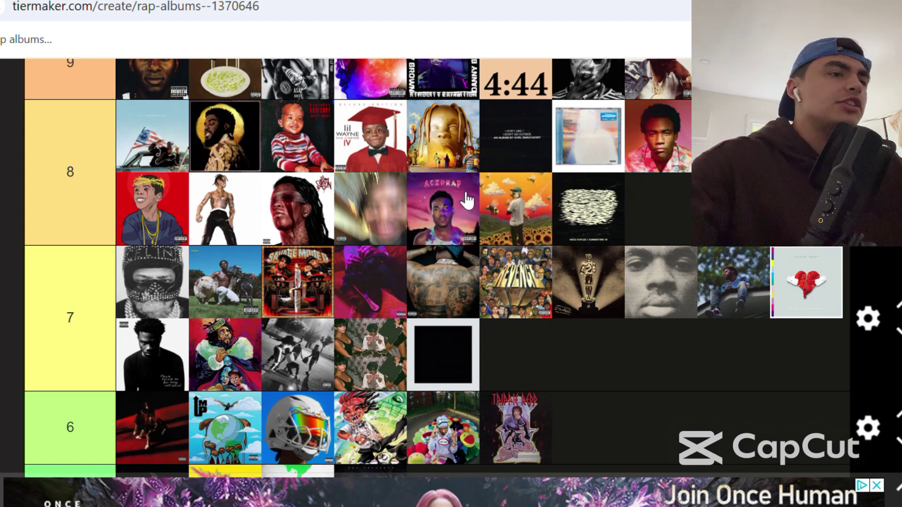
left_click(67, 318)
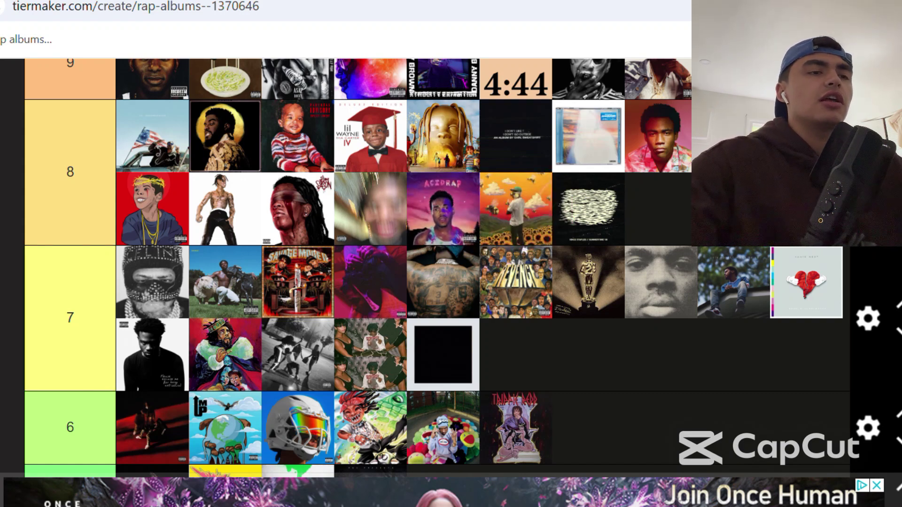
Rank the white cover with the small grey portrait third in tier 8, between the golden halo cover and the red baby cover.
scroll(436, 268, "down", 2)
scroll(437, 268, "down", 8)
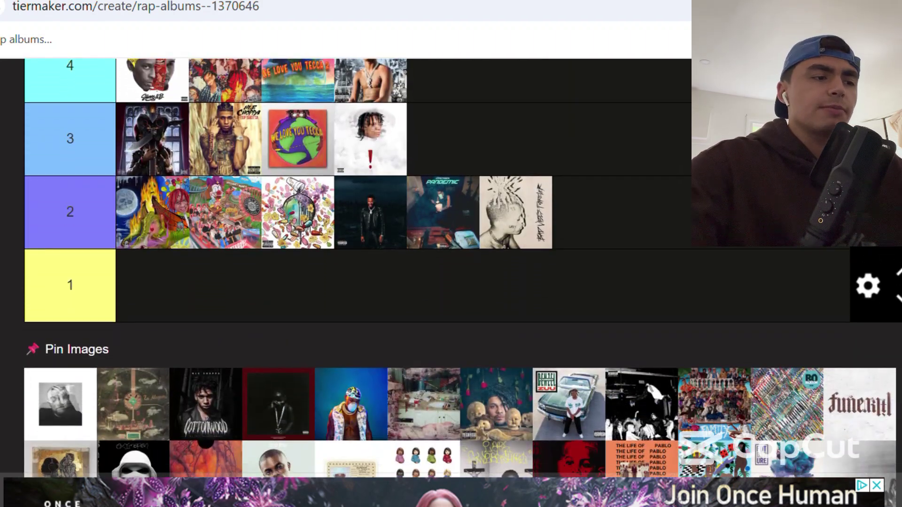
left_click_drag(60, 404, 311, 251)
scroll(473, 131, "up", 10)
scroll(468, 146, "up", 2)
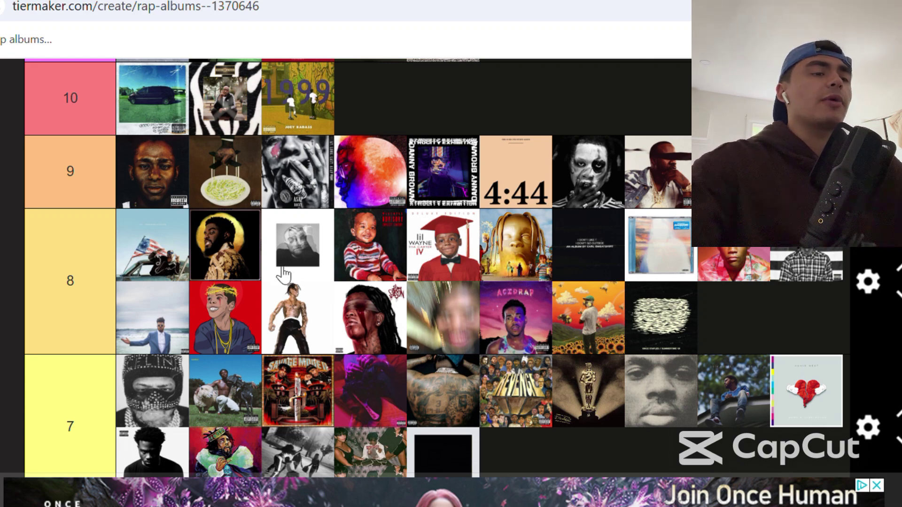
left_click_drag(283, 274, 268, 261)
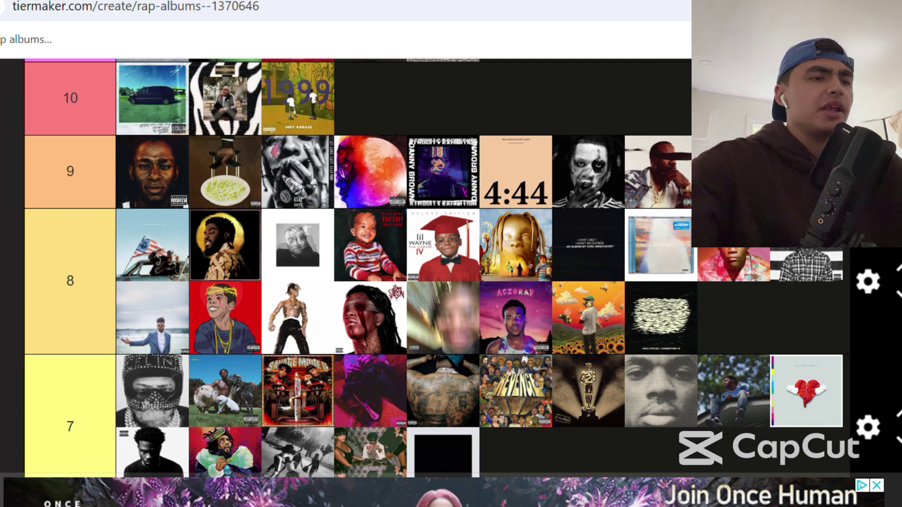
Rank the dark green cover with clouds and a central round emblem in tier 8, directly after the orange sunflower field cover.
scroll(436, 268, "down", 3)
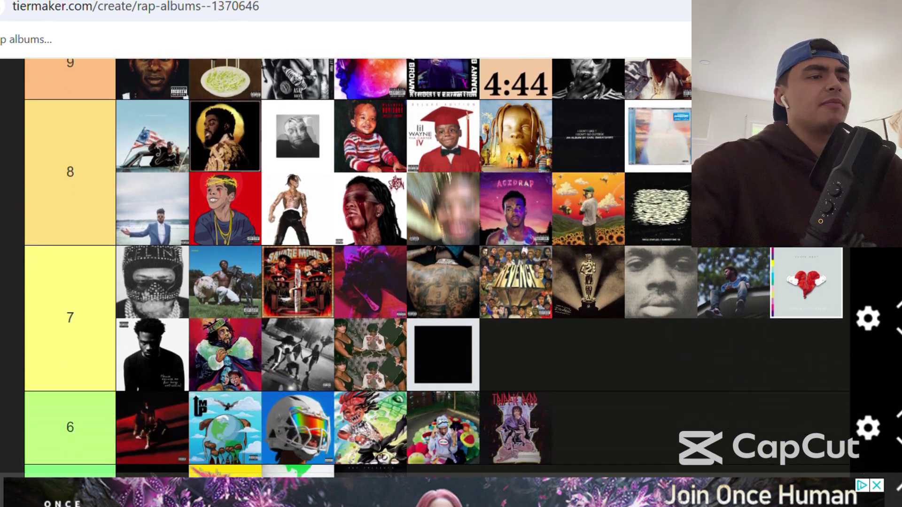
scroll(436, 268, "down", 9)
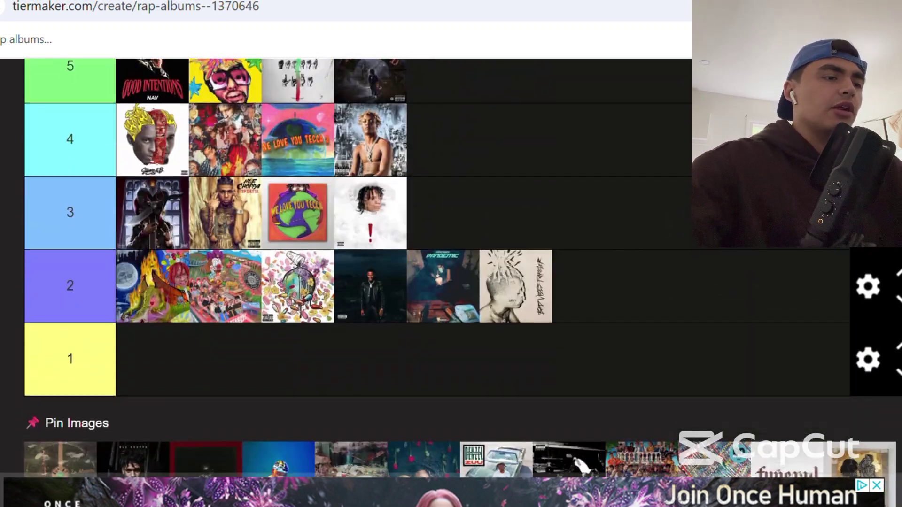
scroll(7, 362, "down", 3)
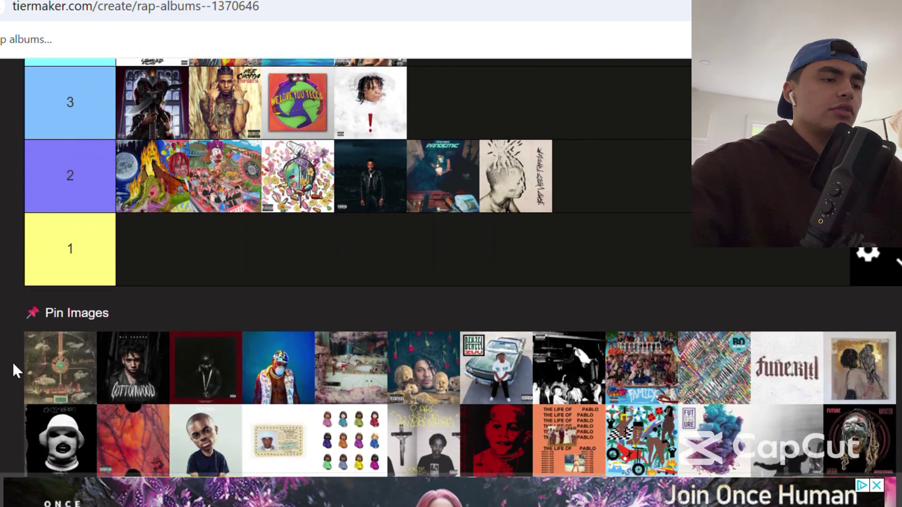
left_click_drag(29, 366, 632, 203)
scroll(590, 117, "up", 8)
scroll(522, 145, "up", 1)
scroll(527, 147, "up", 2)
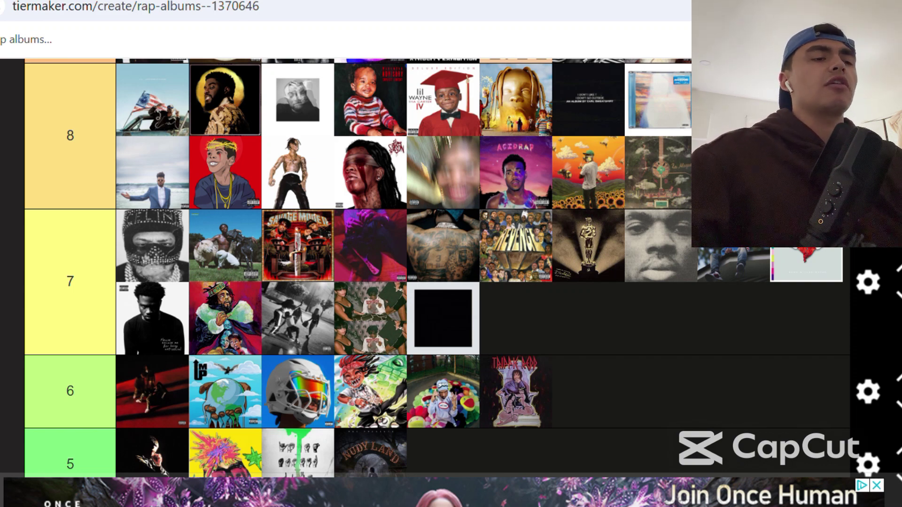
Rank the black Cottonwood cover fourth in tier 3, before the white cover with the red exclamation mark.
scroll(437, 277, "down", 1)
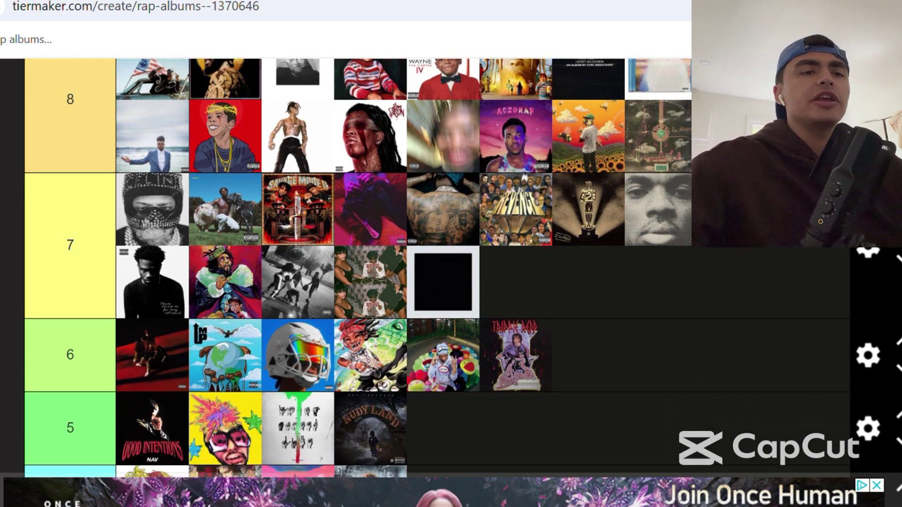
scroll(437, 278, "down", 12)
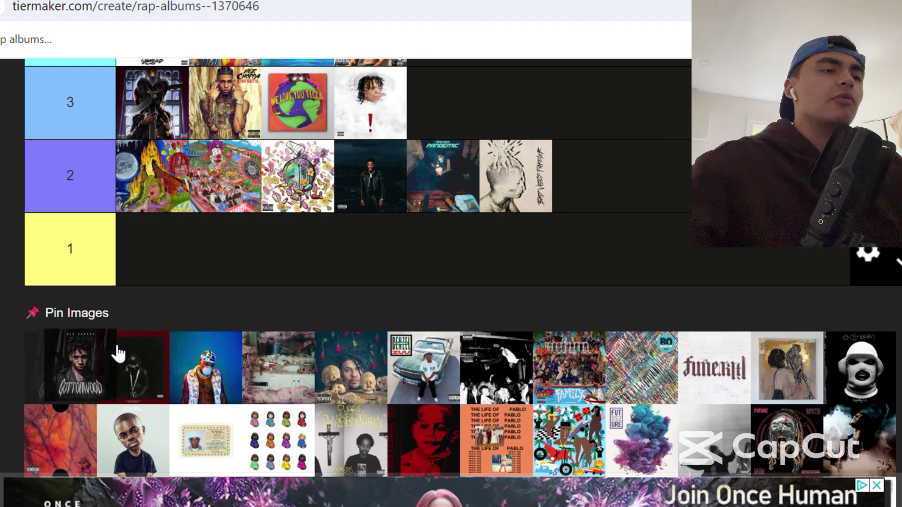
left_click_drag(113, 355, 384, 109)
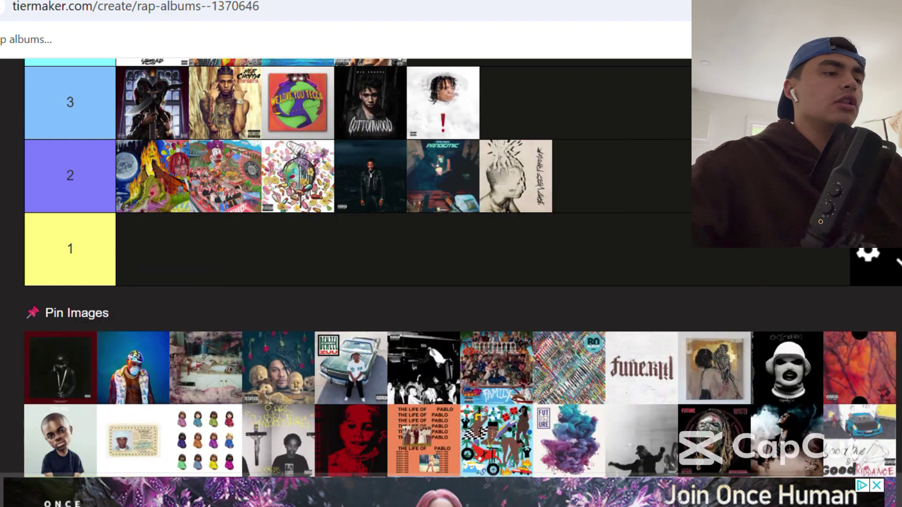
Rank the black cover with the dark red border first in tier 4 and the blue cover with the masked figure fourth in tier 3.
left_click_drag(61, 367, 147, 145)
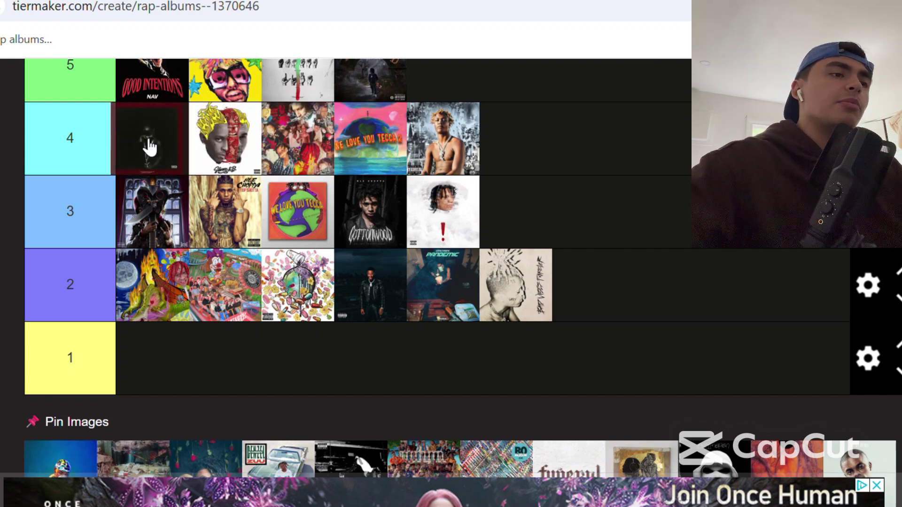
left_click(67, 138)
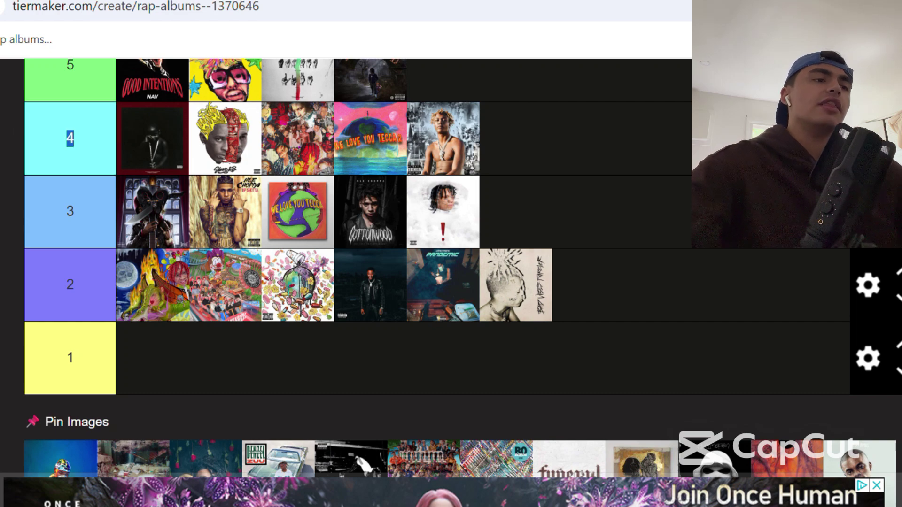
scroll(451, 282, "down", 1)
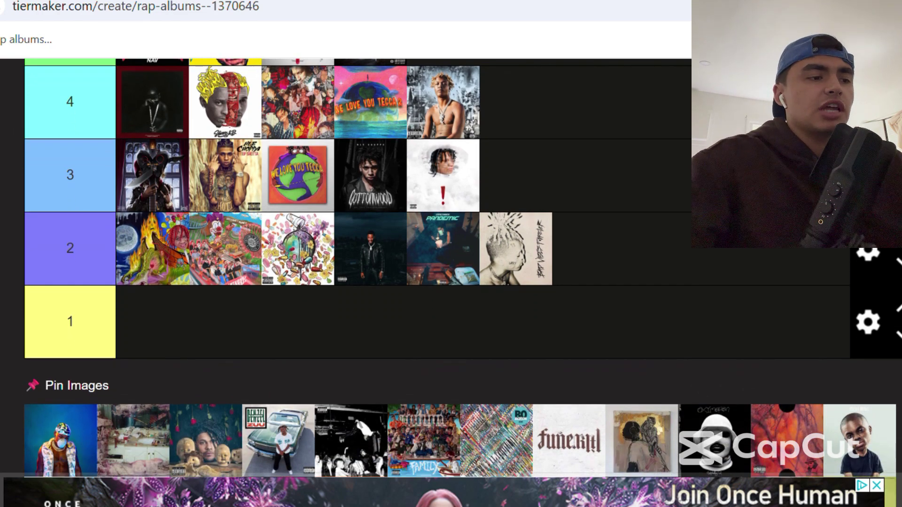
left_click_drag(62, 436, 422, 177)
left_click(68, 247)
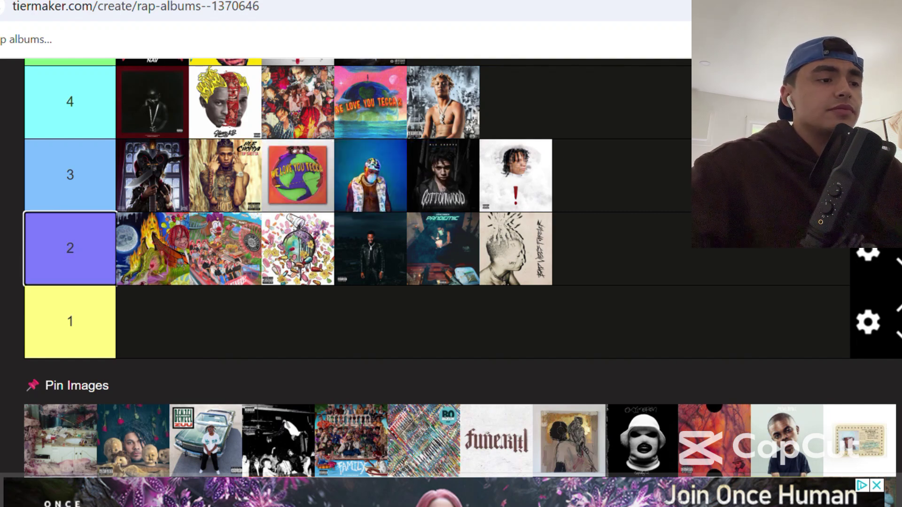
Rank the faded pink and green landscape cover first in tier 8, before the American flag cover.
left_click_drag(44, 428, 676, 87)
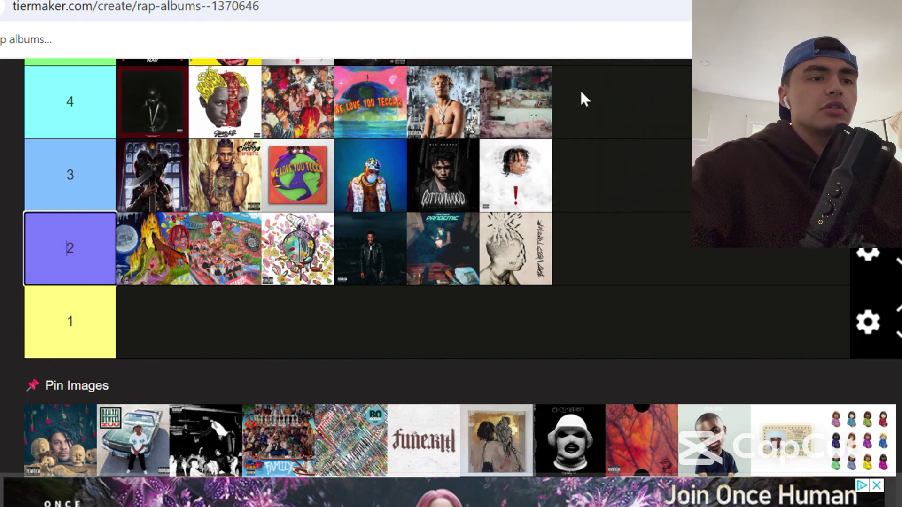
left_click_drag(547, 99, 131, 243)
left_click(802, 266)
scroll(531, 125, "up", 1)
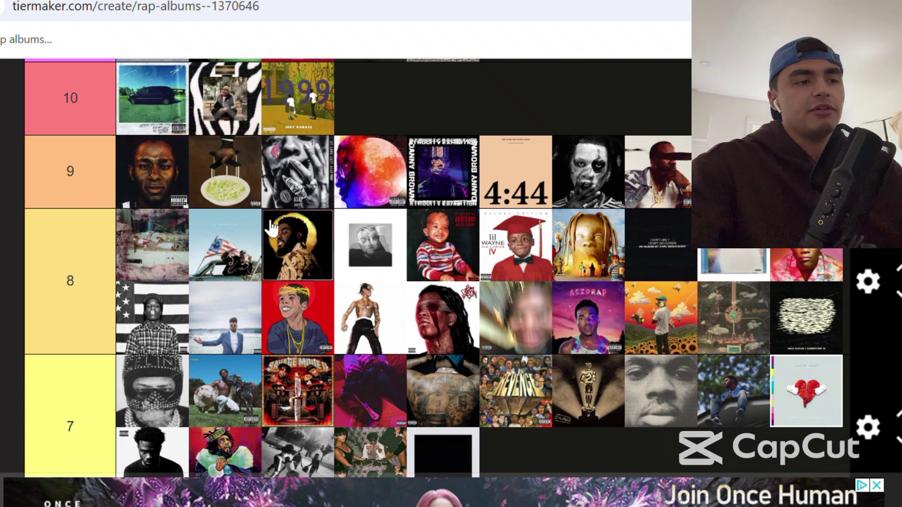
double_click(70, 281)
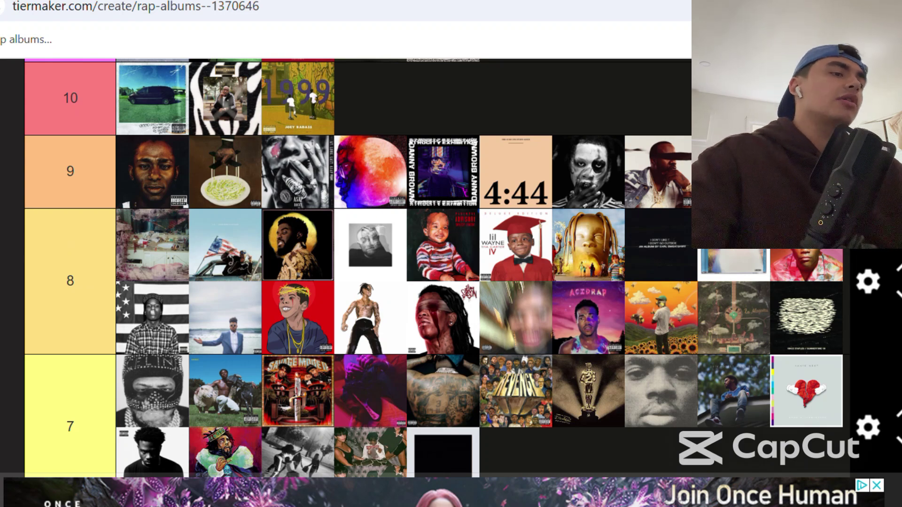
Rank the dark teal cover with a face among skulls fifth in tier 4, before the shirtless man cover.
scroll(439, 268, "down", 3)
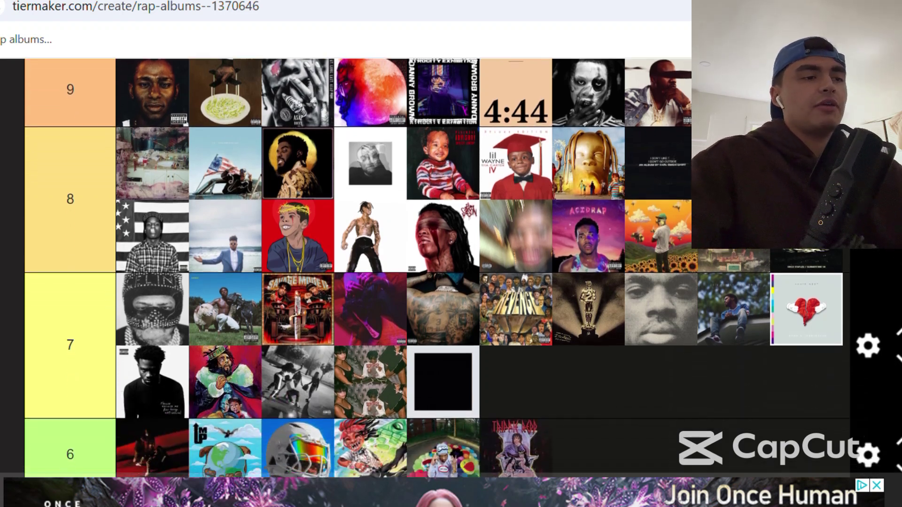
scroll(439, 267, "down", 1)
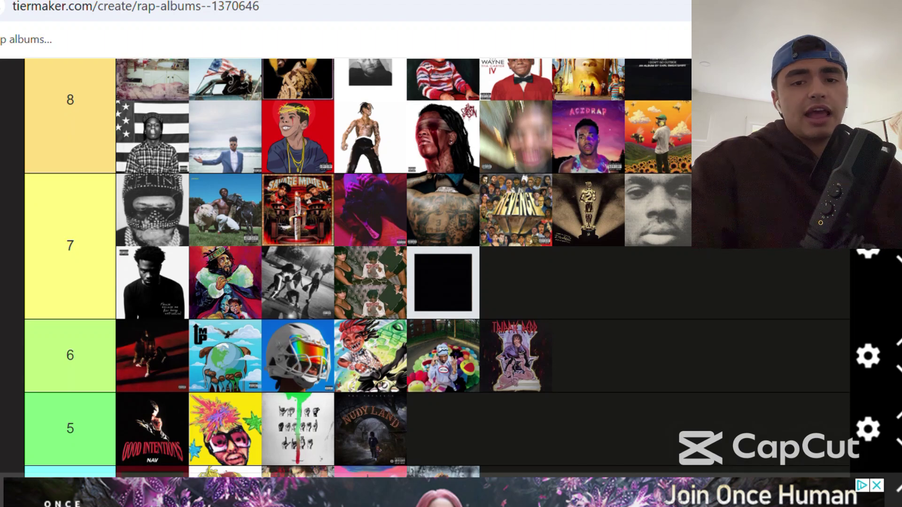
scroll(439, 268, "up", 3)
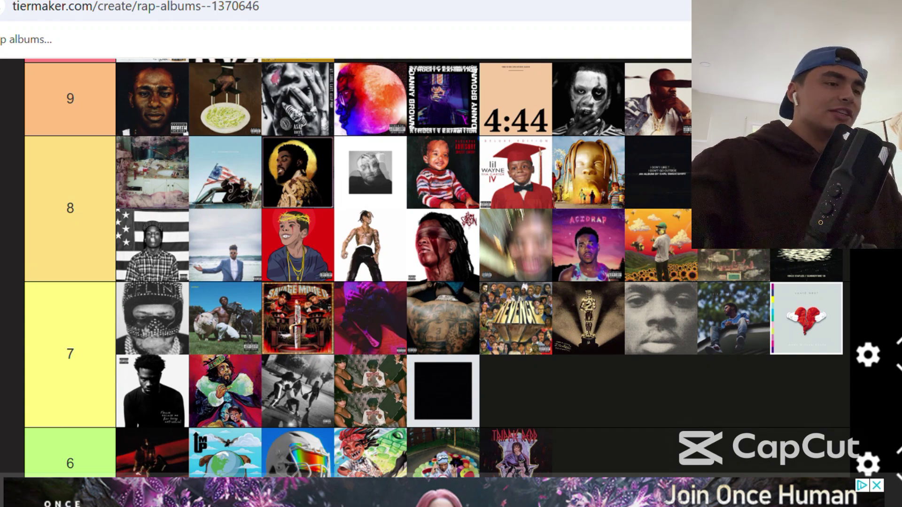
scroll(437, 268, "down", 4)
scroll(437, 268, "up", 2)
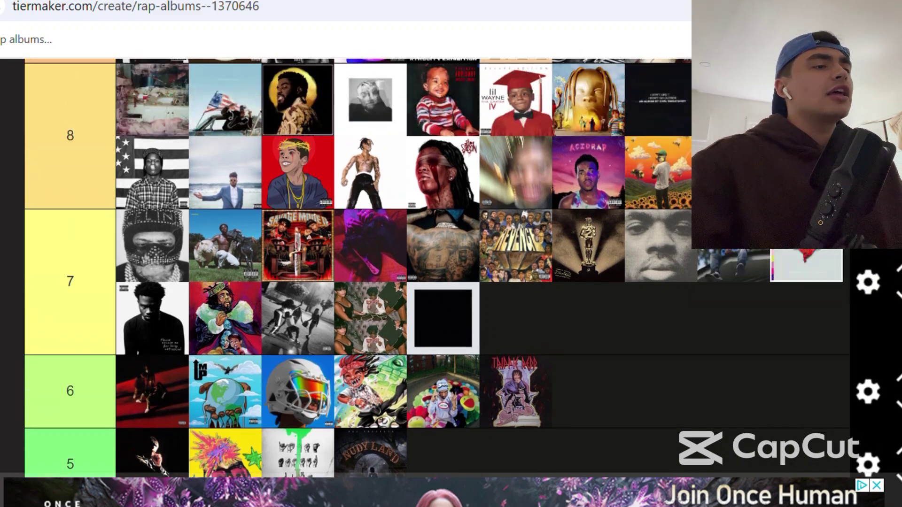
scroll(437, 268, "up", 1)
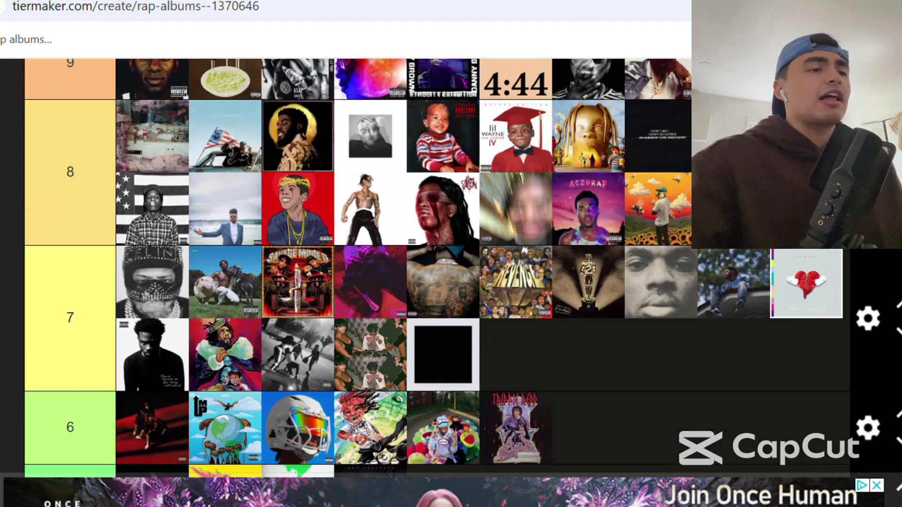
scroll(437, 268, "down", 9)
scroll(437, 268, "down", 5)
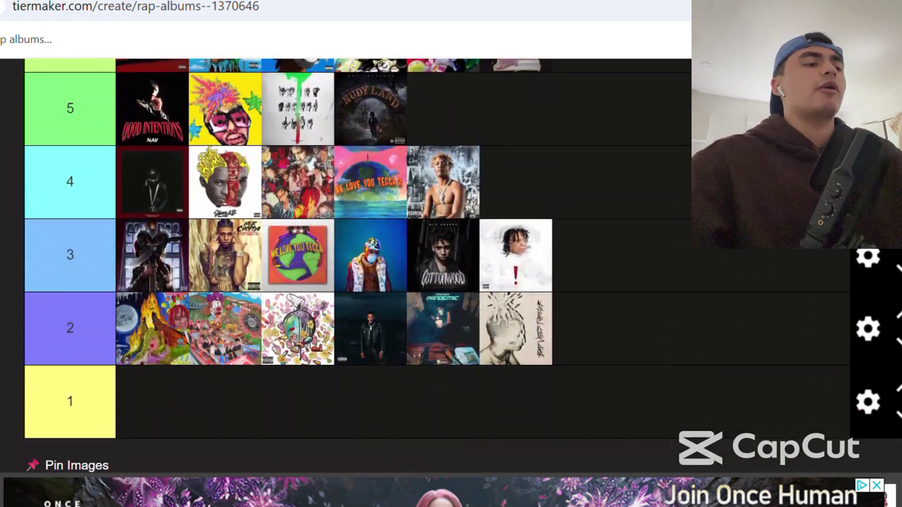
left_click_drag(56, 400, 453, 137)
scroll(582, 167, "up", 1)
scroll(583, 167, "up", 1)
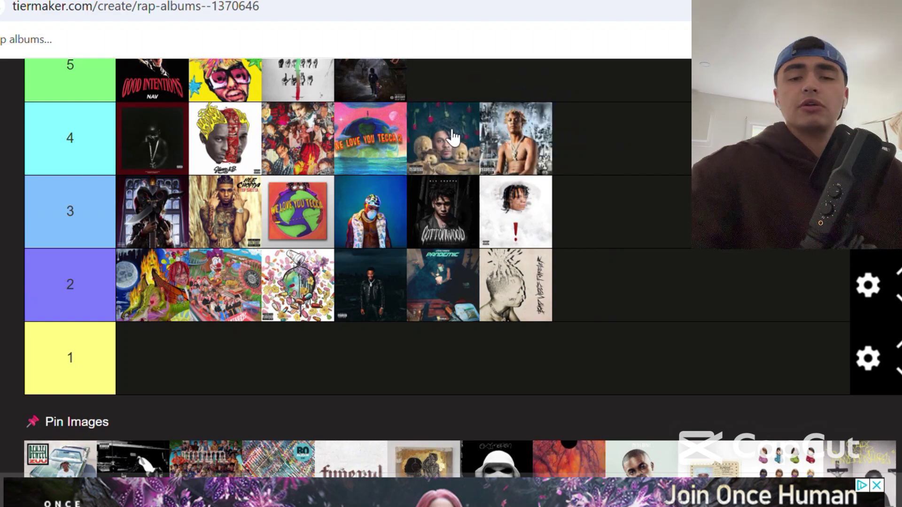
left_click(67, 211)
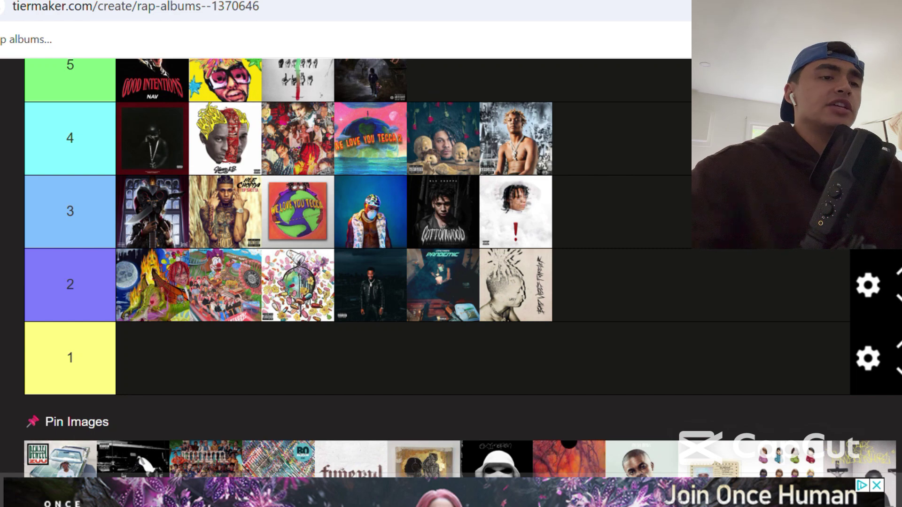
Rank the cover with the man in front of the pale green car fifth in tier 7, before the tattooed back cover.
scroll(451, 282, "down", 3)
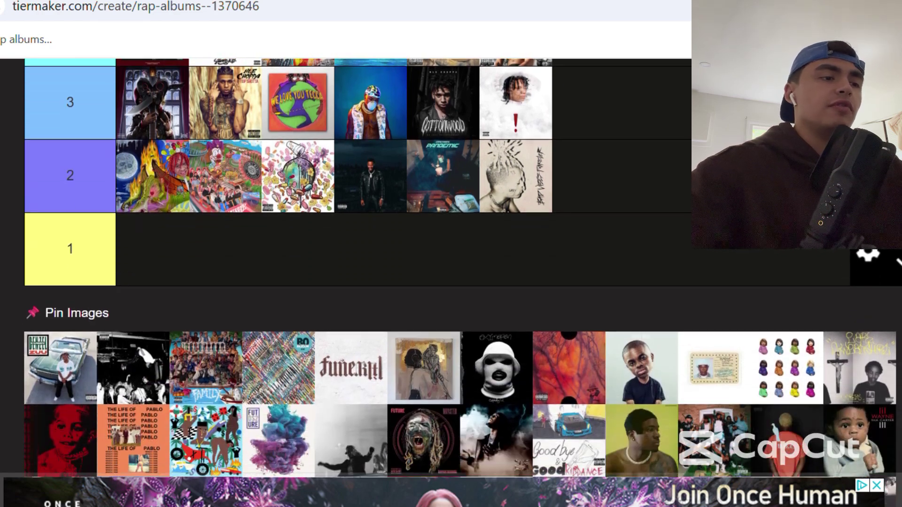
left_click_drag(45, 369, 383, 162)
scroll(528, 206, "up", 2)
scroll(528, 207, "up", 4)
scroll(394, 167, "up", 5)
left_click_drag(287, 162, 488, 176)
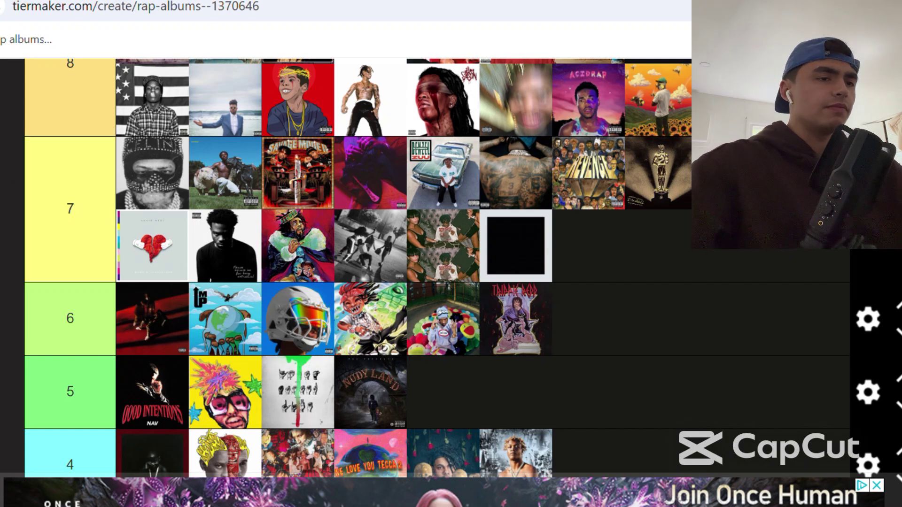
Rank the black-and-white crowd cover fifth in tier 7, before the pale green car cover.
scroll(357, 268, "down", 1)
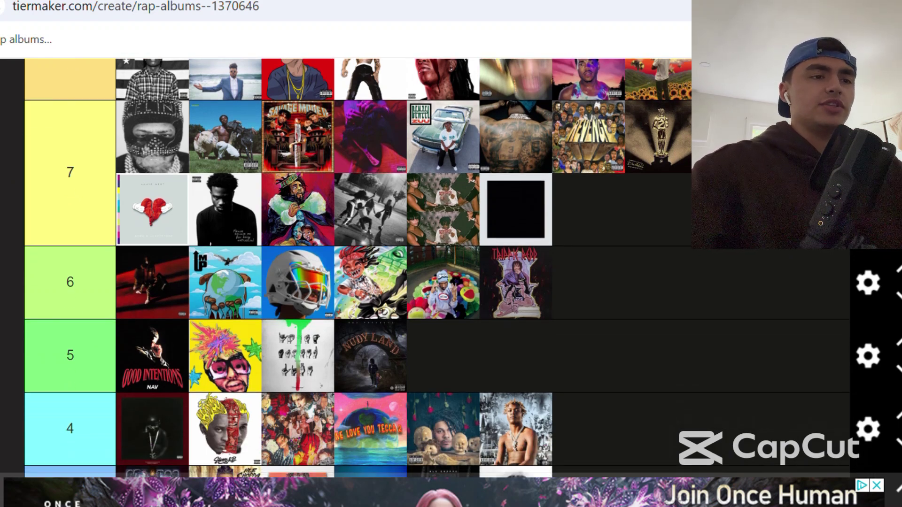
scroll(357, 268, "down", 7)
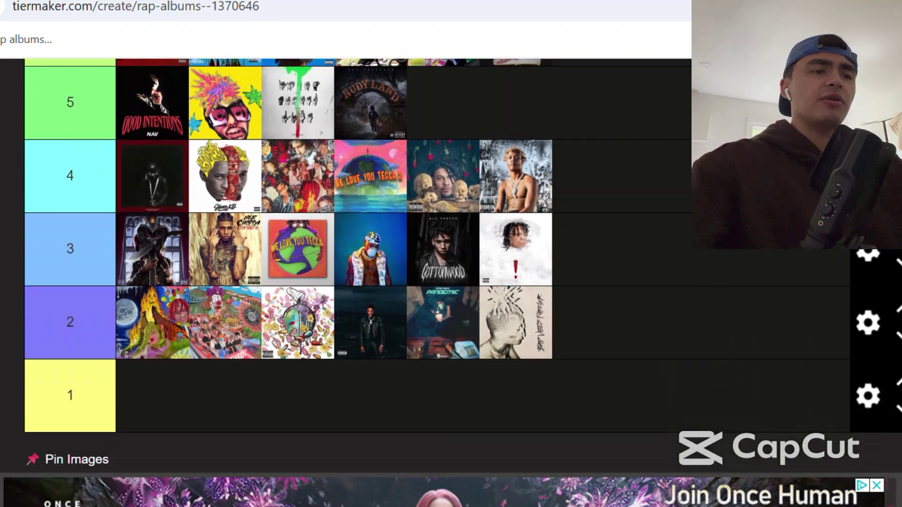
scroll(357, 268, "down", 4)
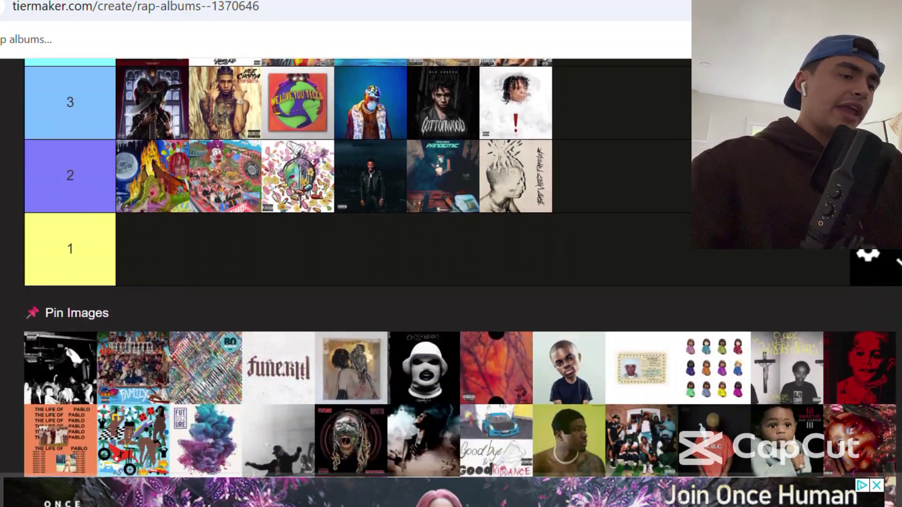
left_click_drag(59, 399, 408, 235)
scroll(656, 199, "up", 13)
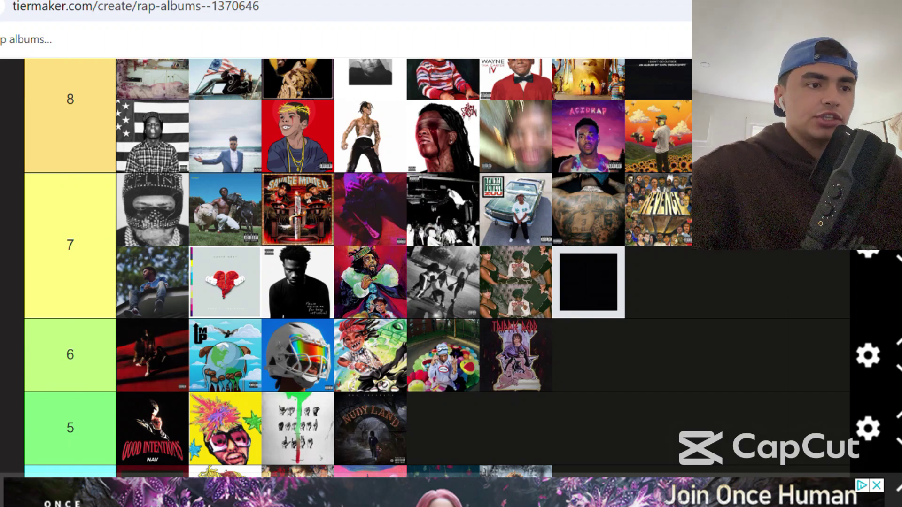
Rank the crowded Family cover second in tier 3, before the gold cover with the tattooed shirtless man.
scroll(451, 272, "down", 8)
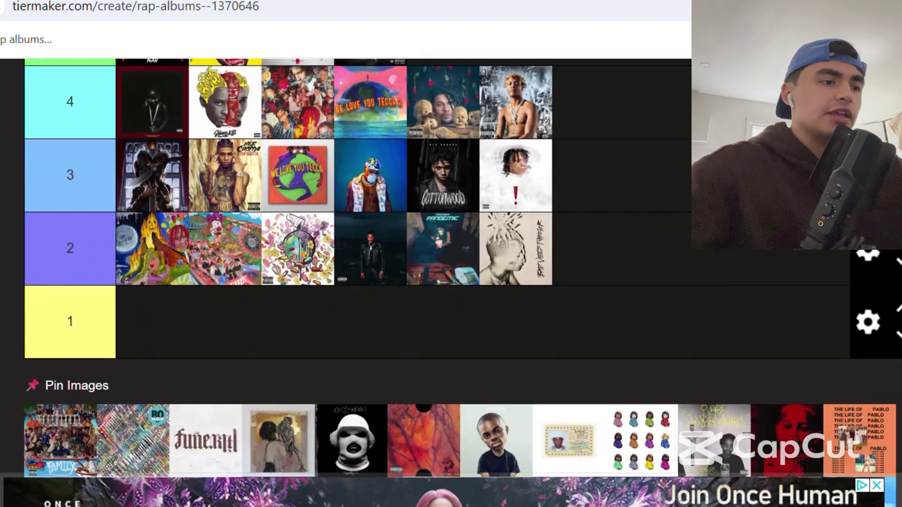
left_click_drag(84, 422, 213, 172)
left_click(68, 248)
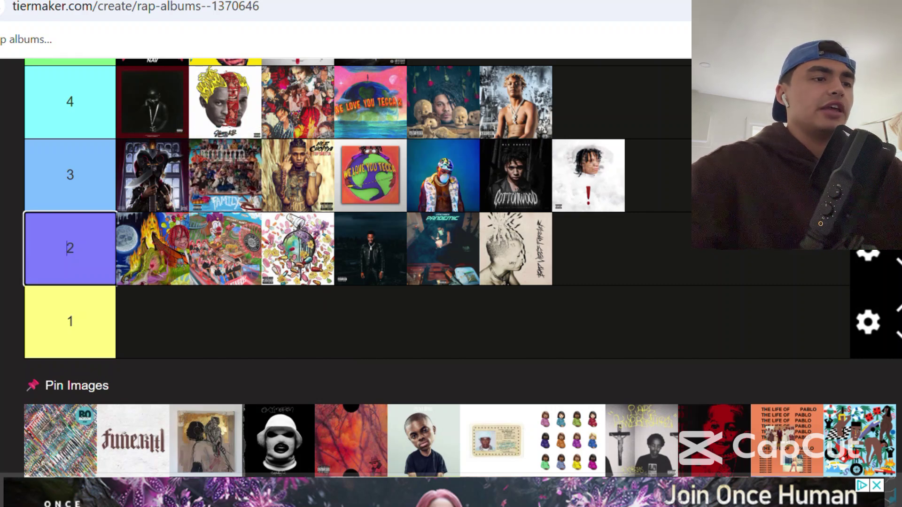
Rank the multicoloured patterned cover with the round blue badge in tier 8, directly after the purple Acid Rap cover.
scroll(451, 282, "down", 2)
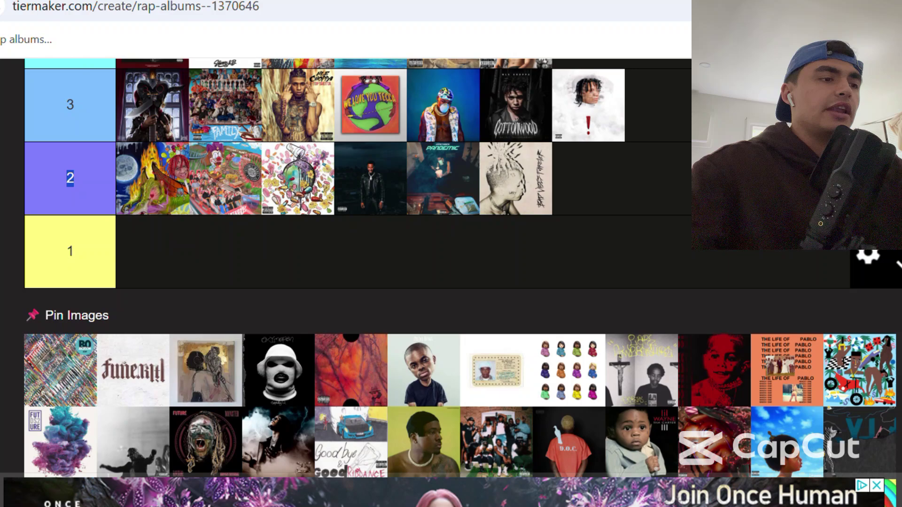
left_click_drag(60, 370, 663, 209)
scroll(503, 141, "up", 4)
scroll(505, 141, "up", 8)
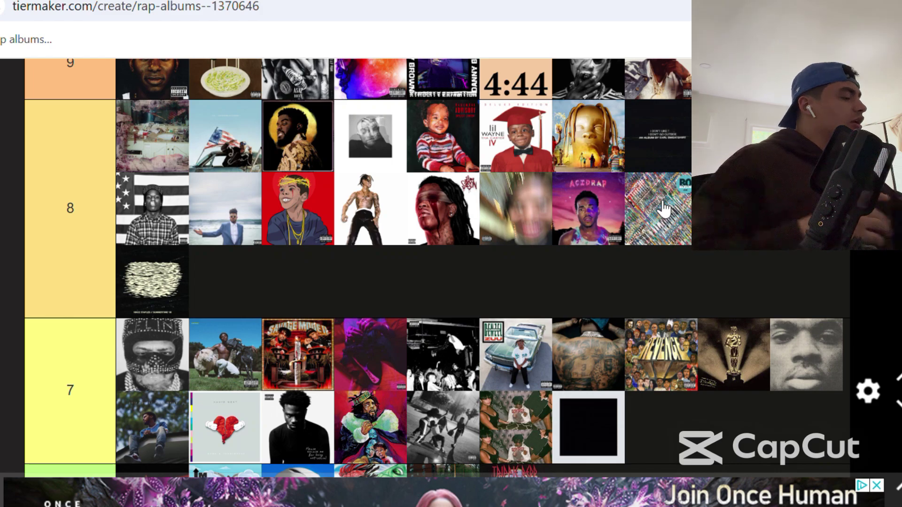
Rank the white Funeral cover third in tier 6, before the football helmet cover.
scroll(664, 208, "down", 2)
scroll(663, 208, "down", 20)
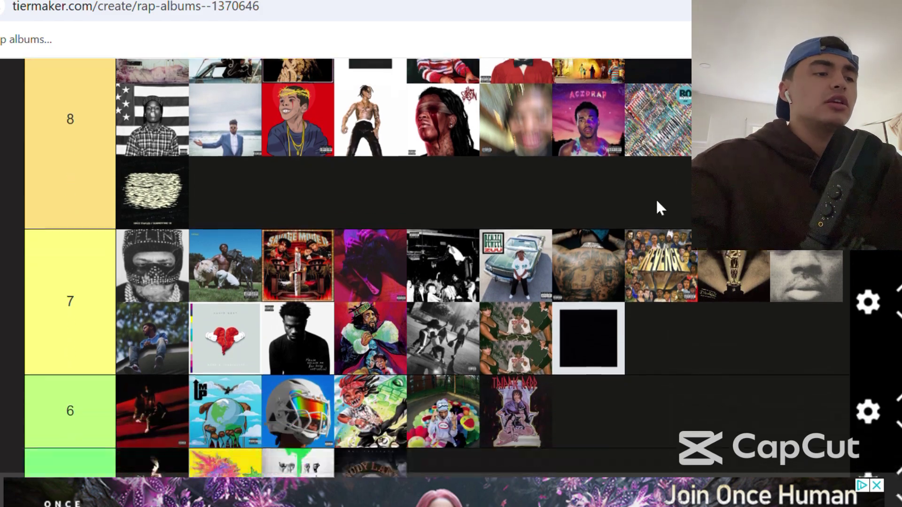
scroll(664, 208, "down", 10)
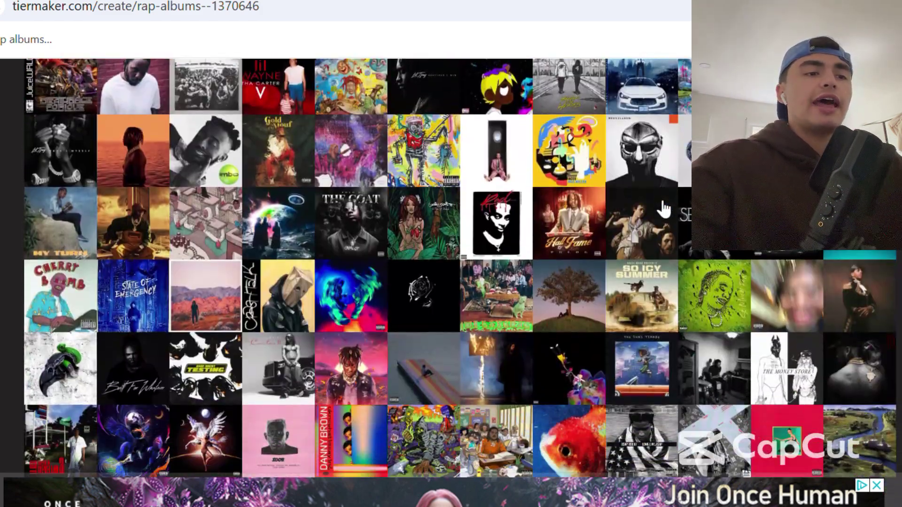
scroll(664, 208, "up", 5)
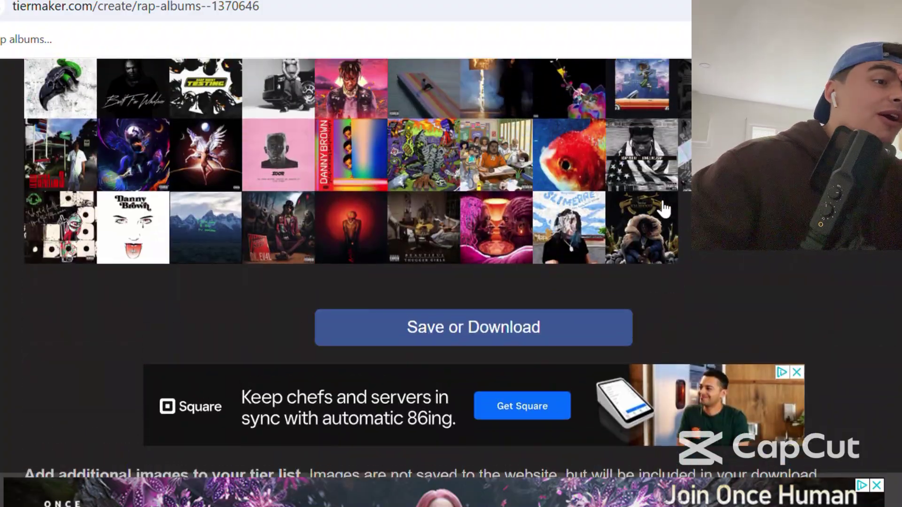
scroll(664, 208, "up", 15)
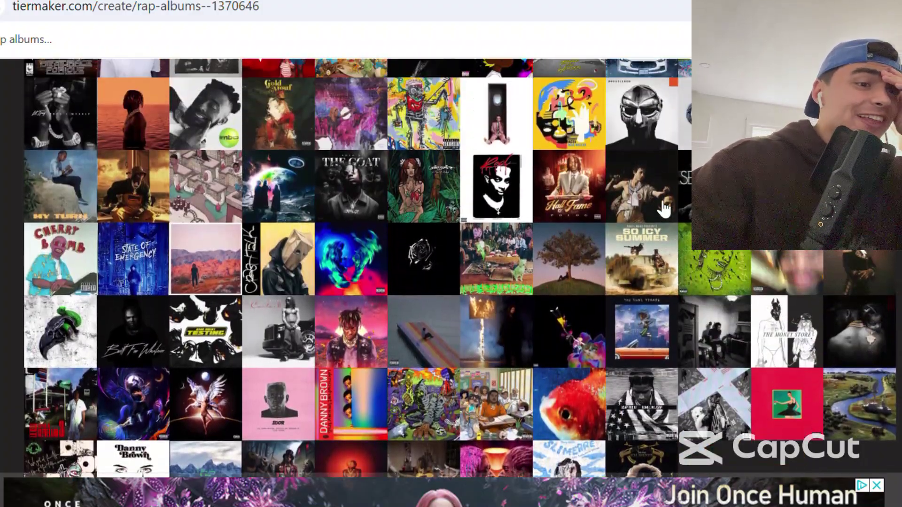
scroll(657, 201, "up", 3)
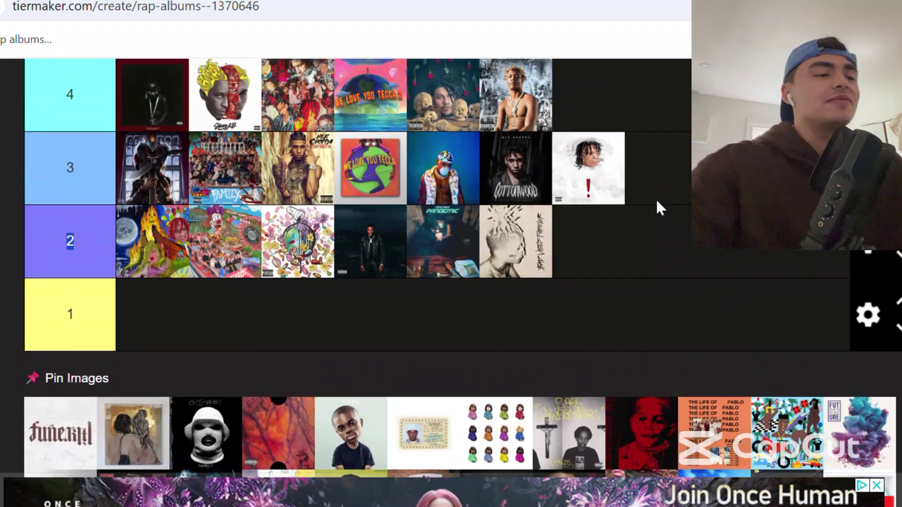
left_click_drag(60, 441, 327, 168)
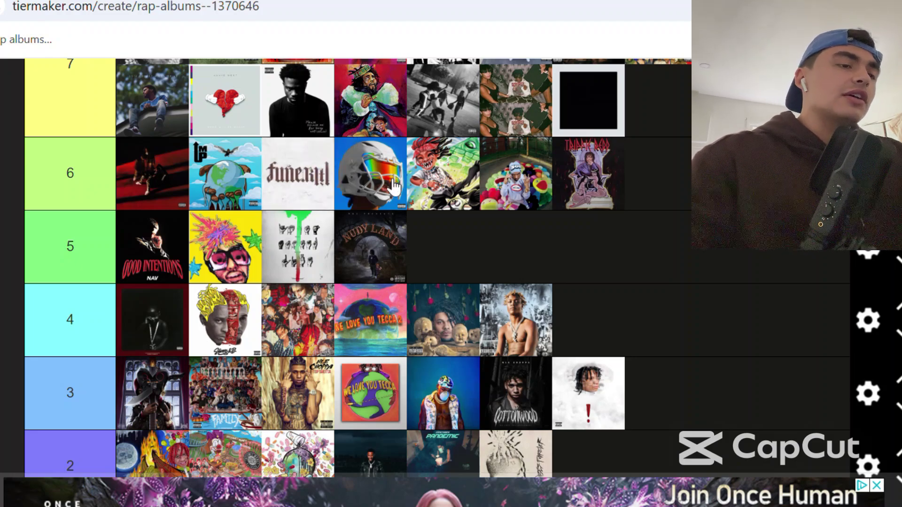
Rank the gold painted cover with two figures in tier 7, directly after the colourful cover with the crowned king.
scroll(357, 267, "down", 5)
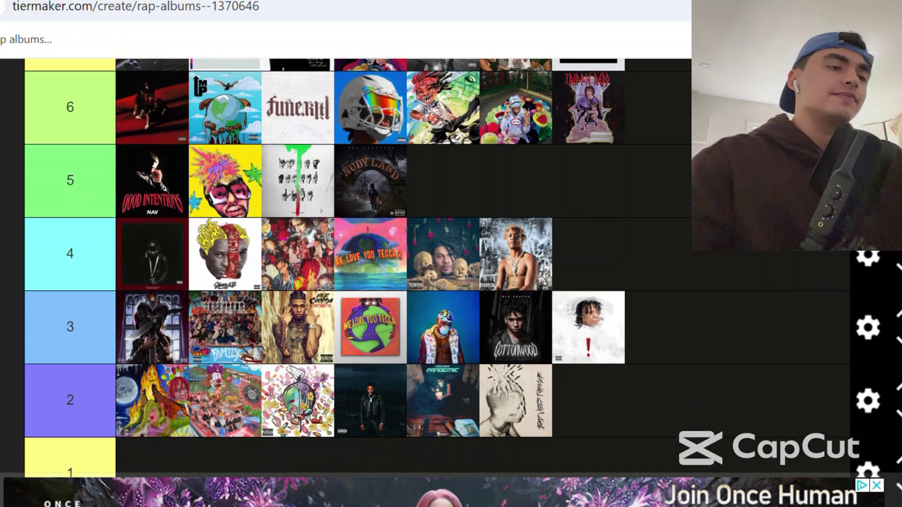
scroll(357, 268, "down", 1)
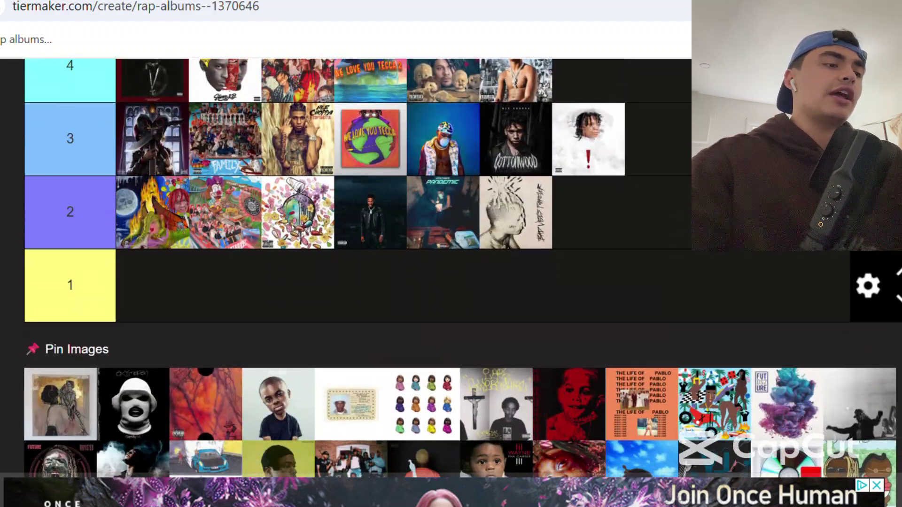
left_click_drag(60, 404, 528, 169)
scroll(528, 169, "up", 1)
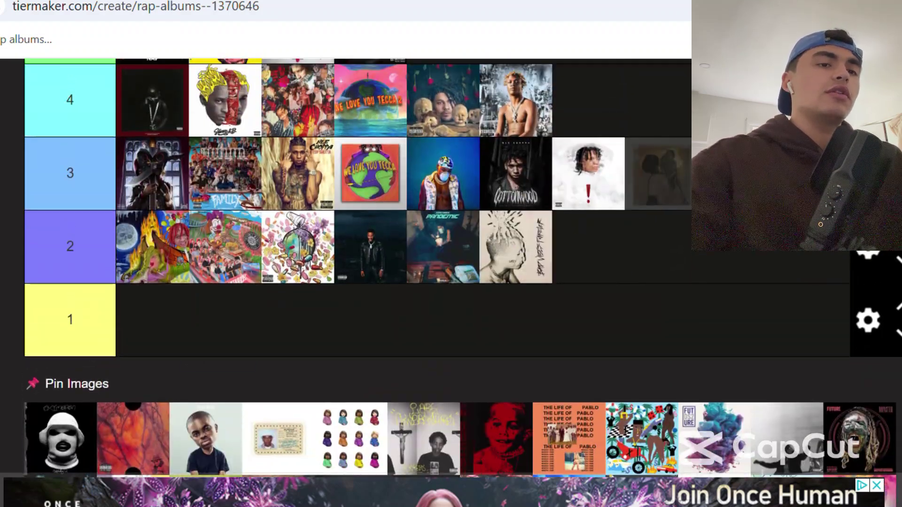
scroll(357, 267, "up", 8)
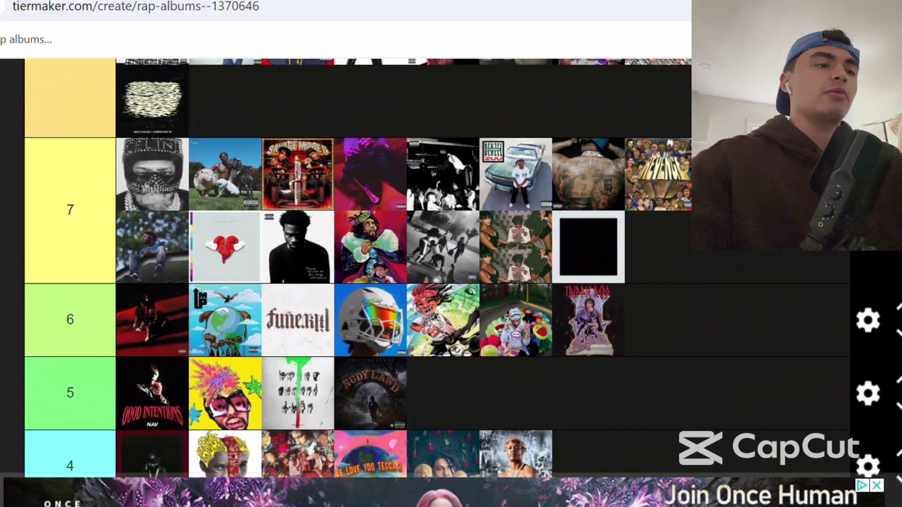
scroll(690, 165, "up", 1)
left_click_drag(691, 164, 400, 301)
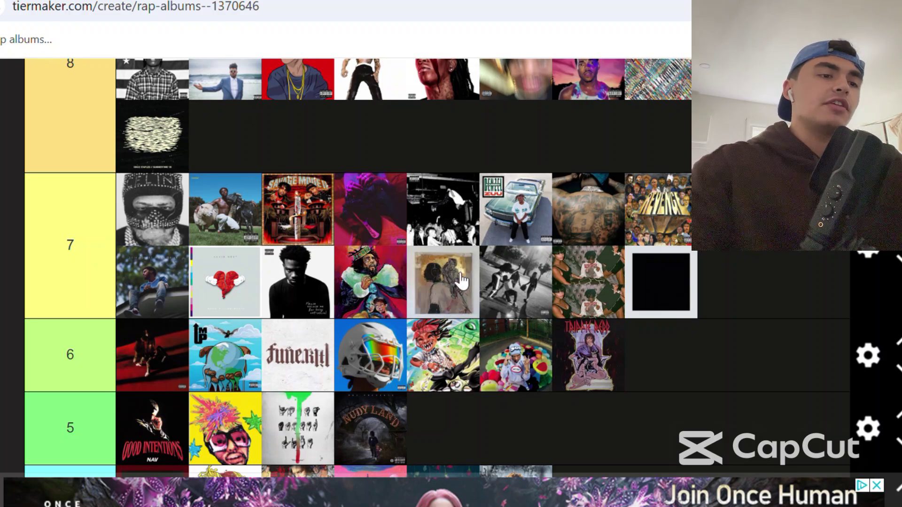
Move the black cover with the white ski-masked face from the unranked images into the tier list.
scroll(462, 281, "down", 5)
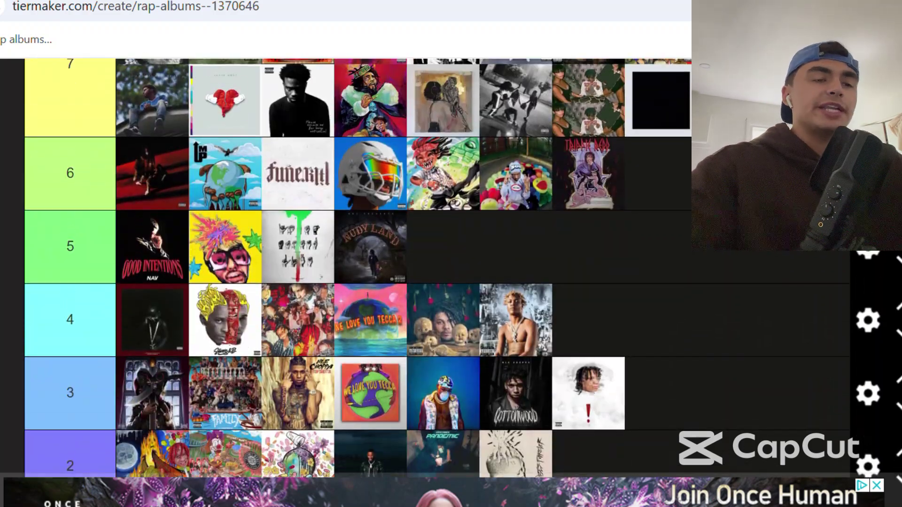
scroll(462, 281, "down", 3)
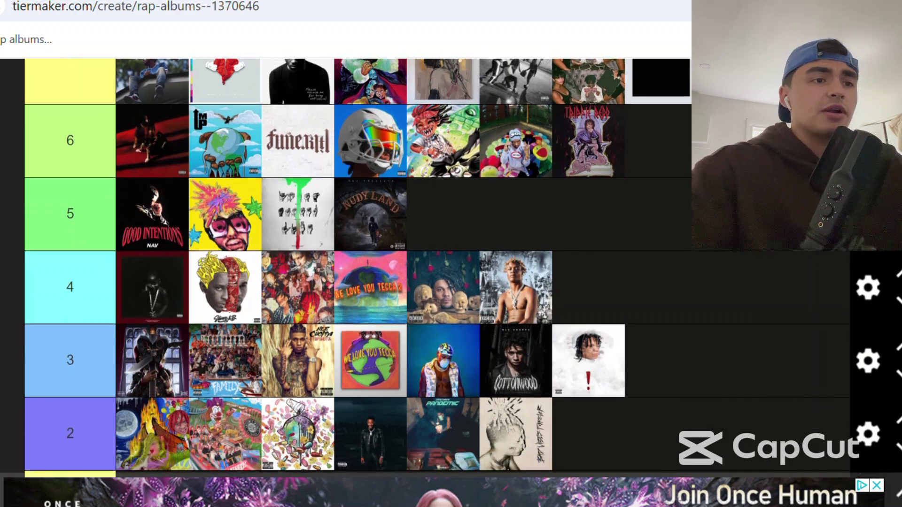
scroll(462, 281, "down", 5)
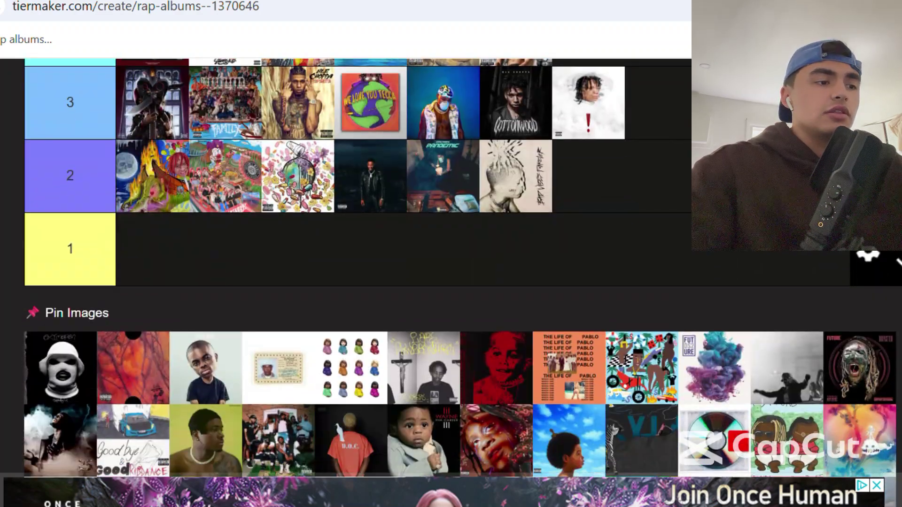
left_click_drag(91, 357, 590, 175)
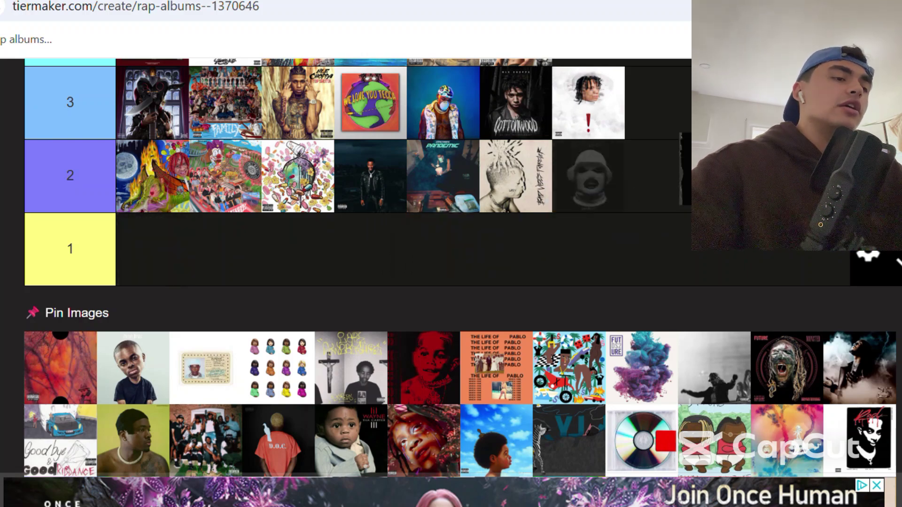
scroll(462, 273, "up", 1)
scroll(462, 273, "down", 9)
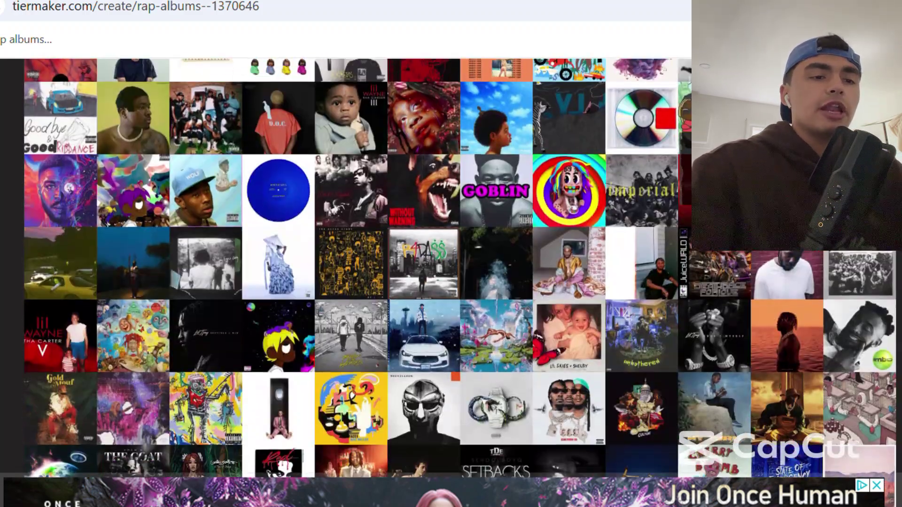
scroll(462, 272, "down", 5)
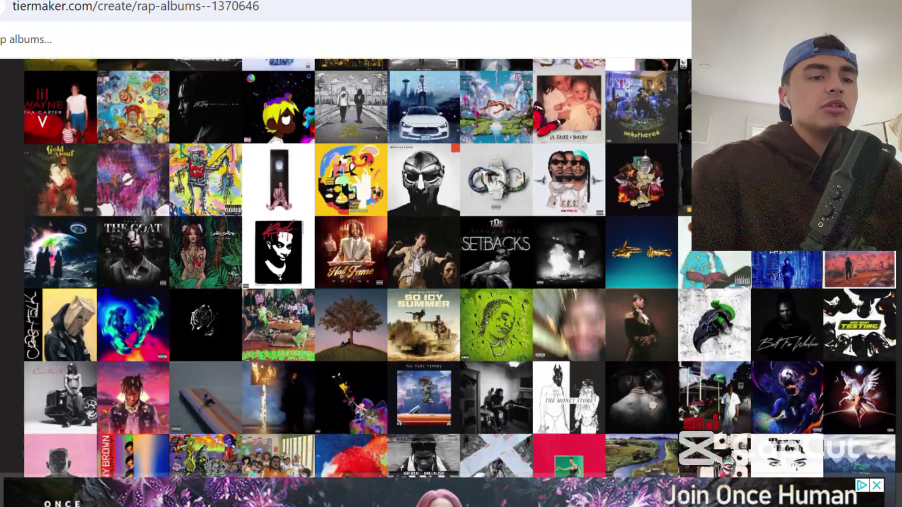
Rank the black cover with the white ski-masked face in tier 8, directly before the portrait cover with the pink floral shirt.
scroll(357, 268, "down", 5)
scroll(462, 272, "up", 10)
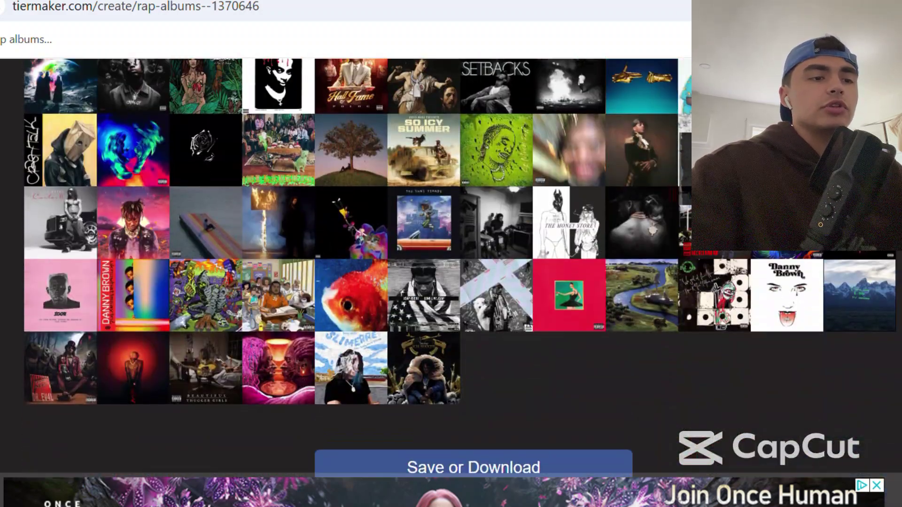
scroll(461, 272, "up", 8)
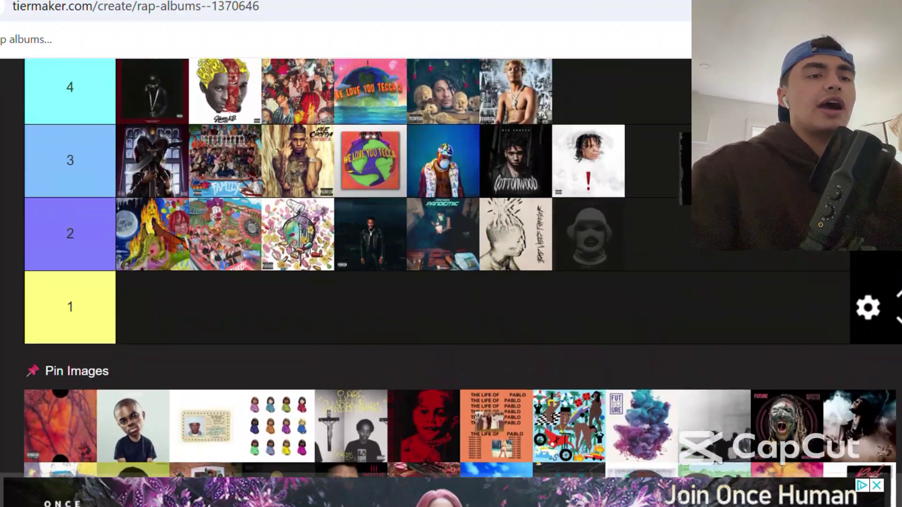
scroll(462, 272, "up", 14)
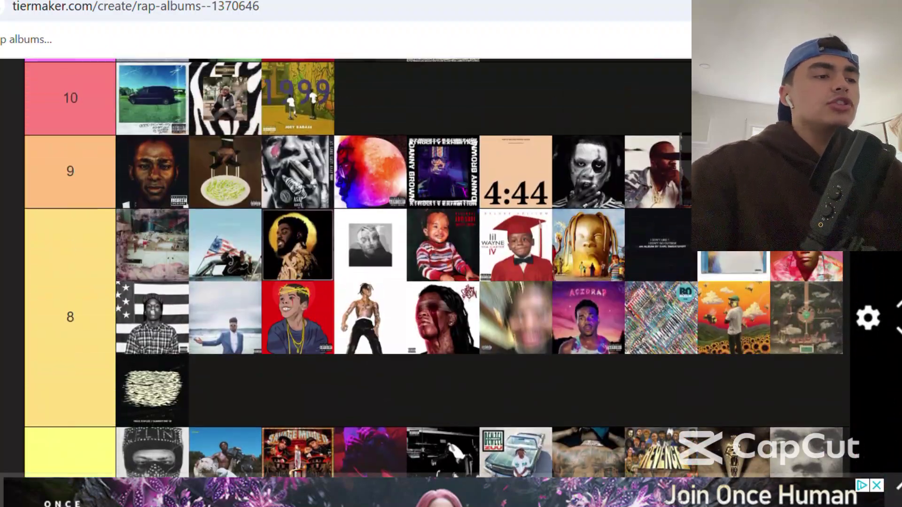
left_click_drag(383, 329, 805, 263)
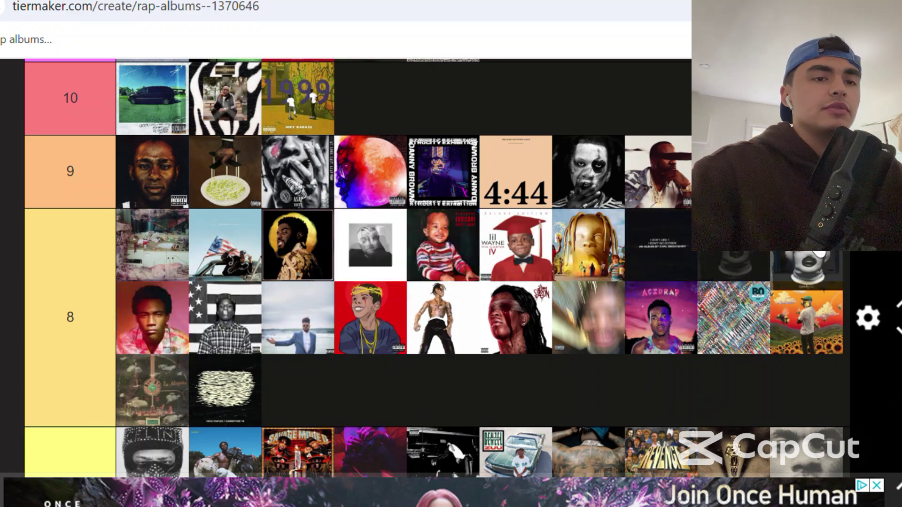
left_click_drag(864, 281, 848, 271)
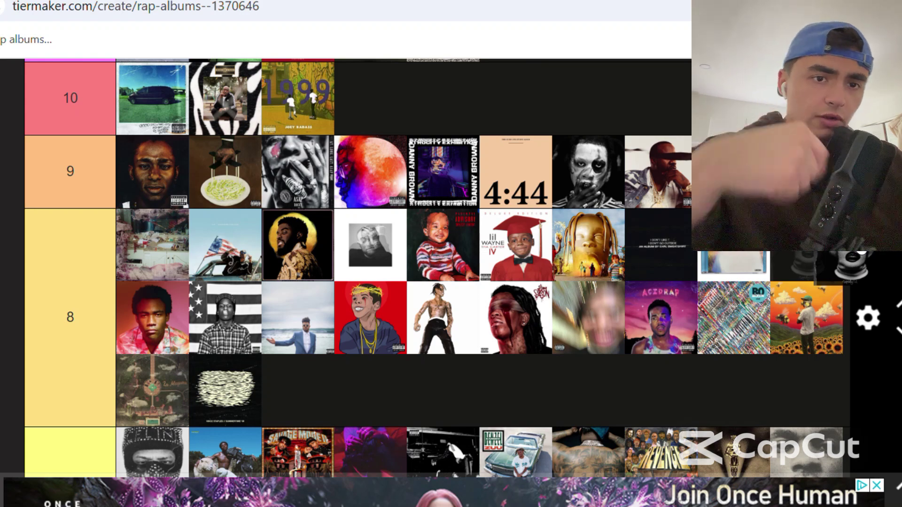
left_click_drag(861, 249, 807, 242)
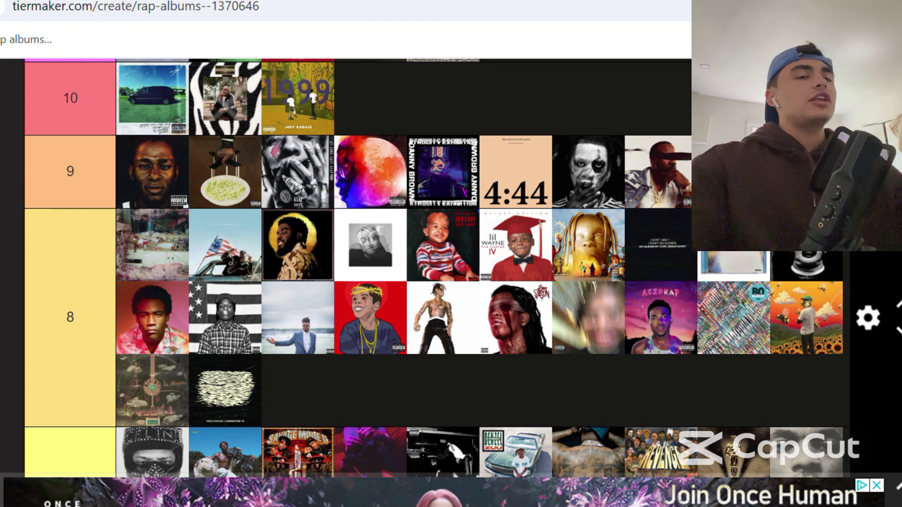
left_click(67, 317)
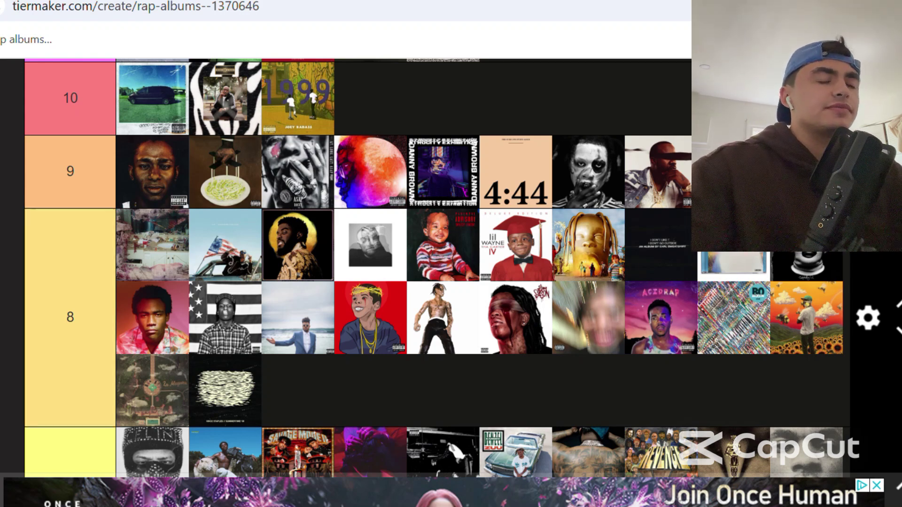
Rank the orange-red cover with the bare tree branches in tier 7, directly after the purple and red cover.
scroll(436, 268, "down", 1)
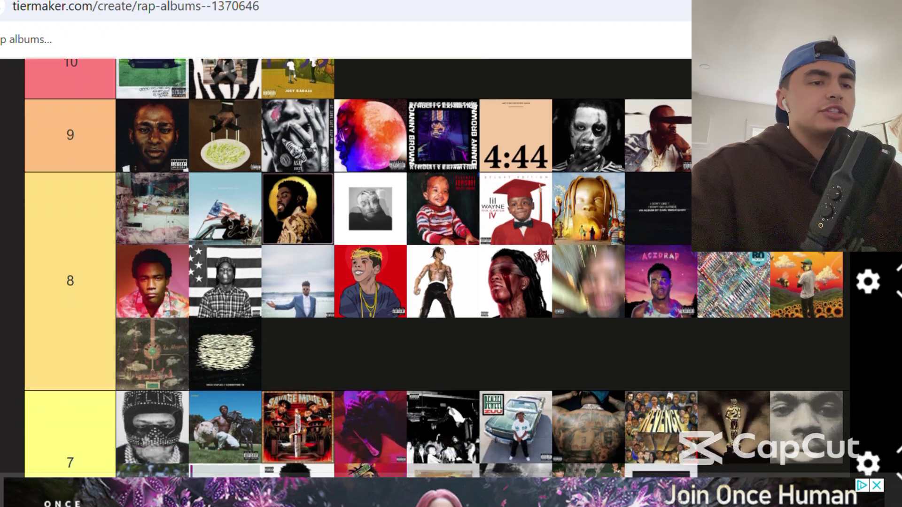
scroll(437, 267, "down", 10)
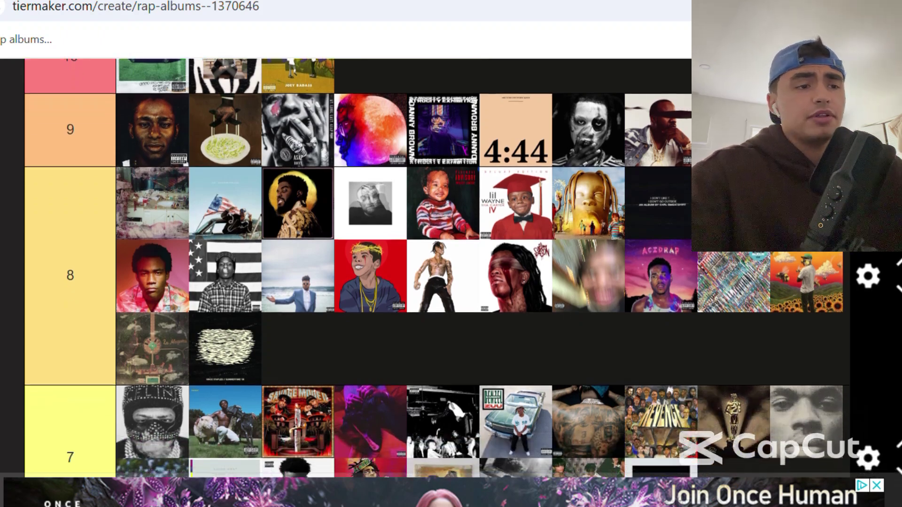
scroll(437, 267, "down", 4)
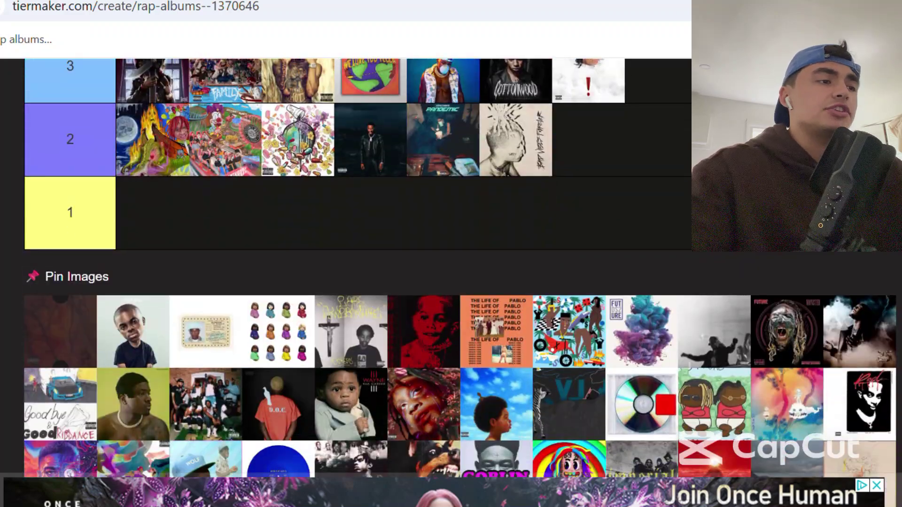
scroll(437, 268, "up", 4)
scroll(437, 268, "up", 9)
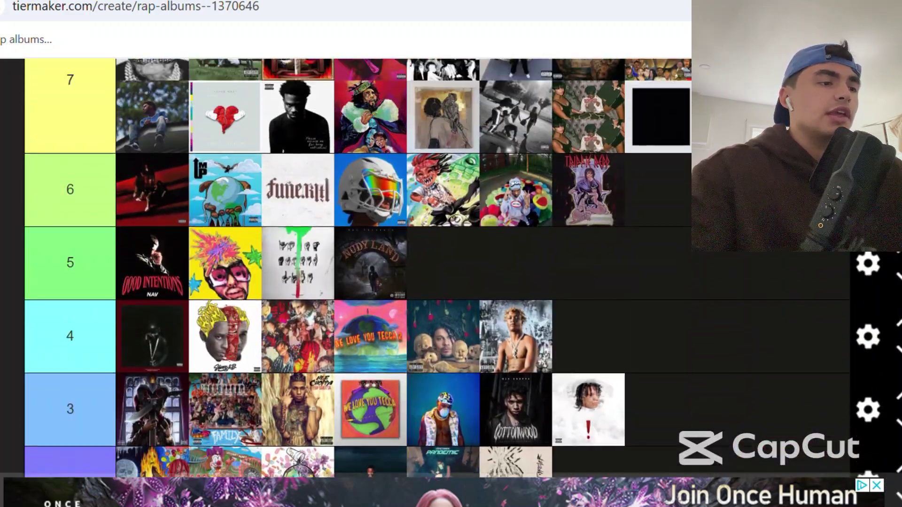
scroll(437, 268, "up", 1)
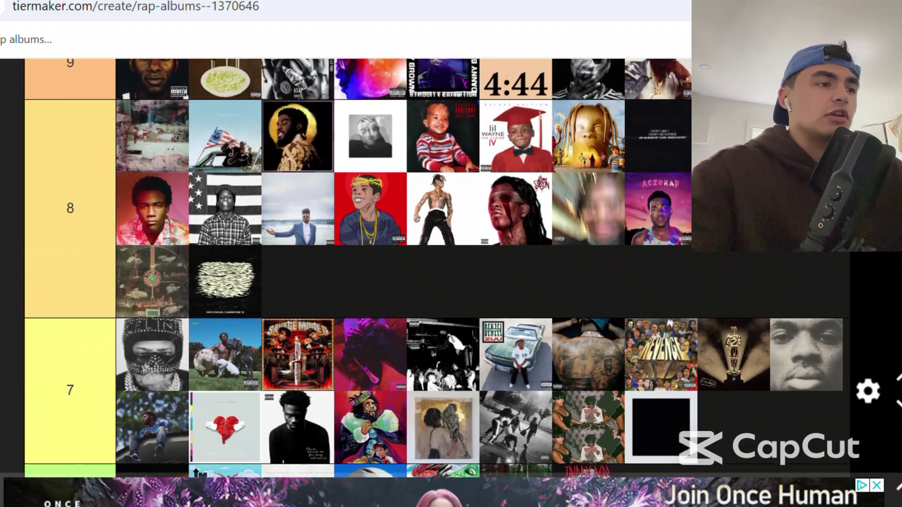
left_click_drag(151, 80, 437, 391)
left_click(36, 374)
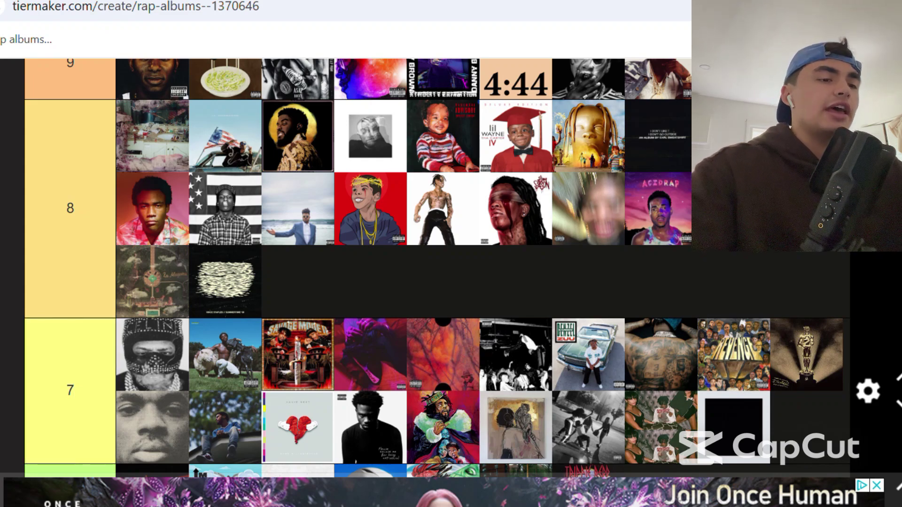
Rank the pale cover with the big-headed boy in a dark shirt third in tier 6, before the white Funeral cover.
scroll(436, 267, "down", 8)
scroll(436, 268, "down", 5)
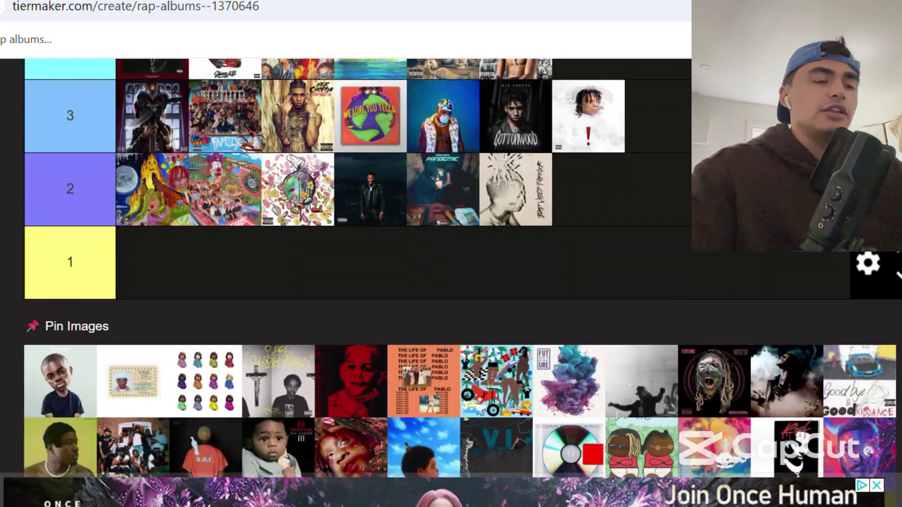
left_click_drag(84, 350, 298, 183)
scroll(419, 170, "up", 5)
scroll(423, 172, "up", 2)
left_click(67, 173)
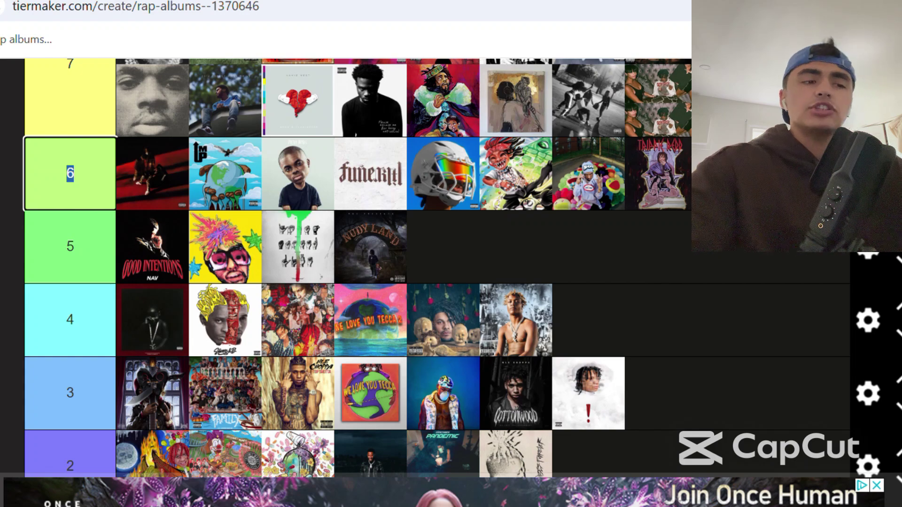
Rank the white cover with the yellow ID card in tier 8, directly after the red graduation gown cover.
scroll(437, 268, "down", 1)
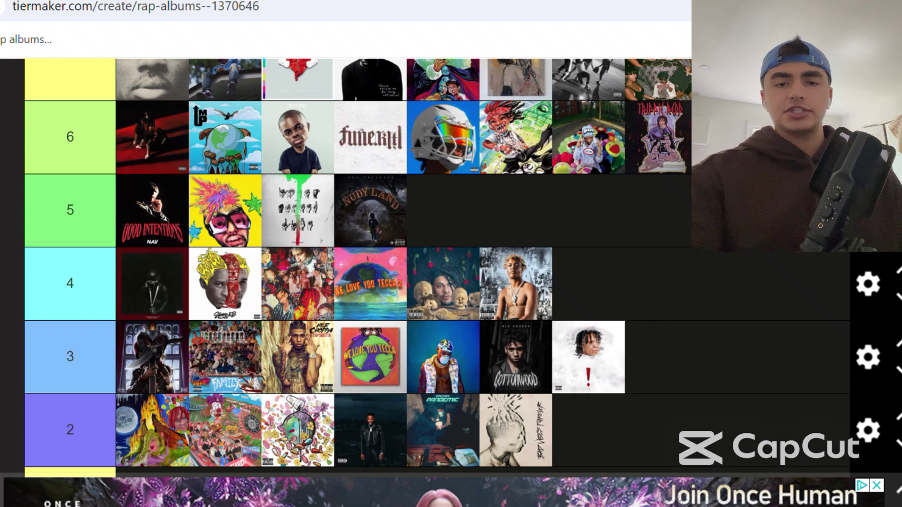
scroll(451, 263, "down", 6)
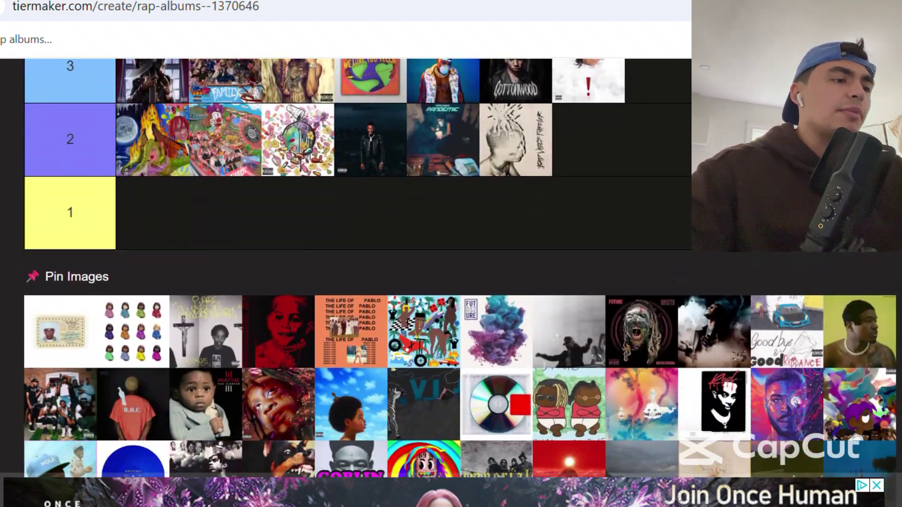
left_click_drag(61, 336, 606, 225)
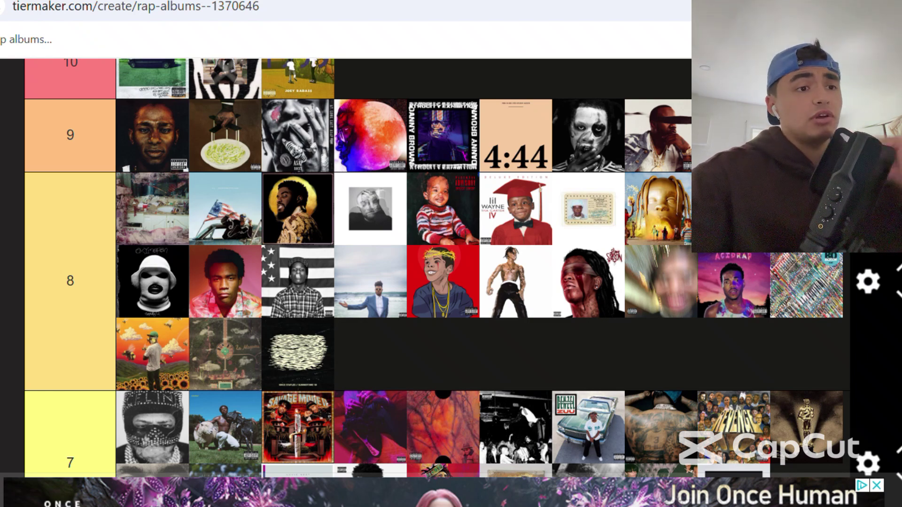
Rank the white cover with the rows of small coloured figures second in tier 4, directly after the dark red-bordered cover.
scroll(437, 268, "down", 10)
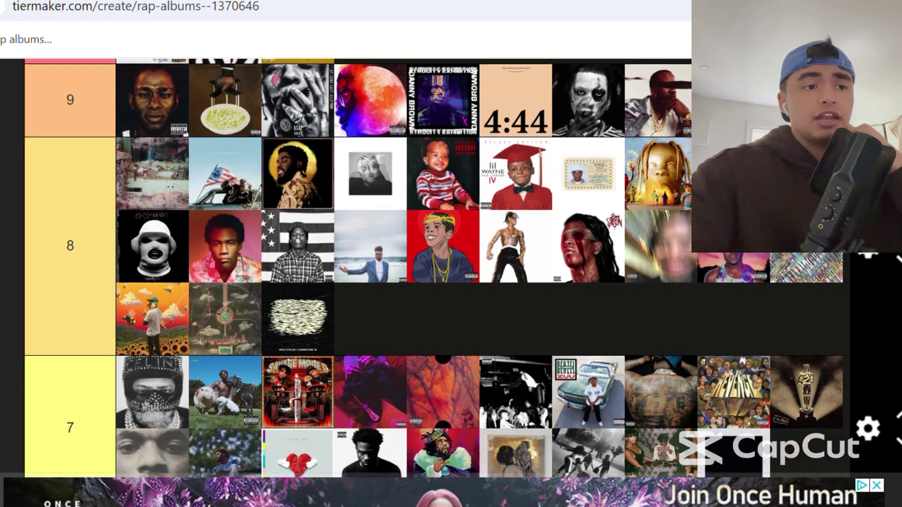
scroll(437, 267, "down", 7)
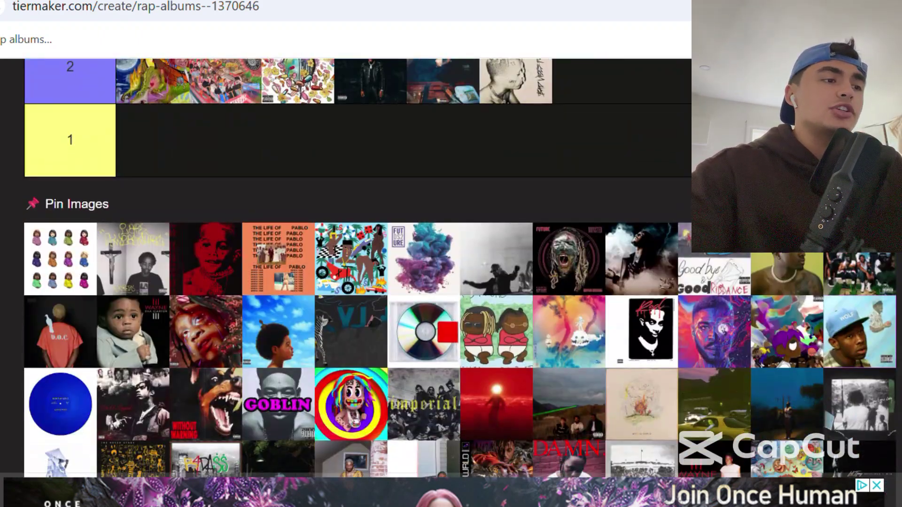
left_click_drag(75, 256, 255, 171)
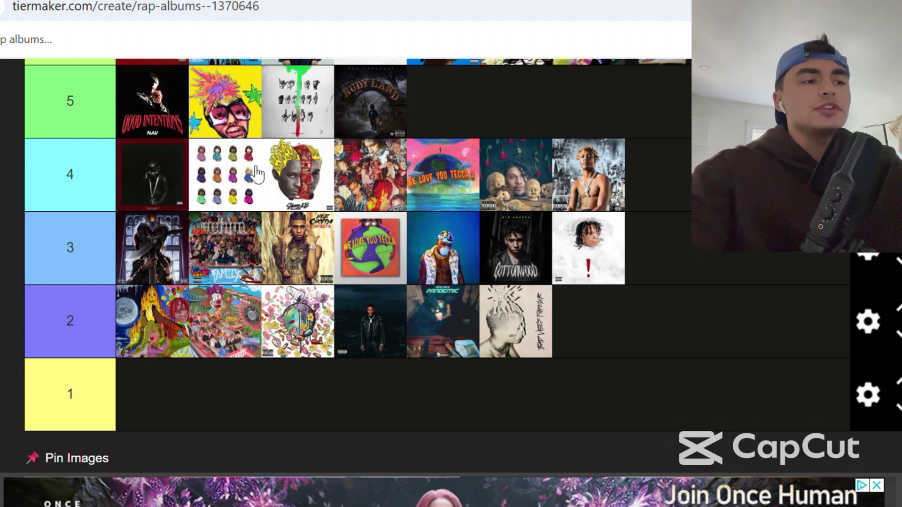
double_click(70, 175)
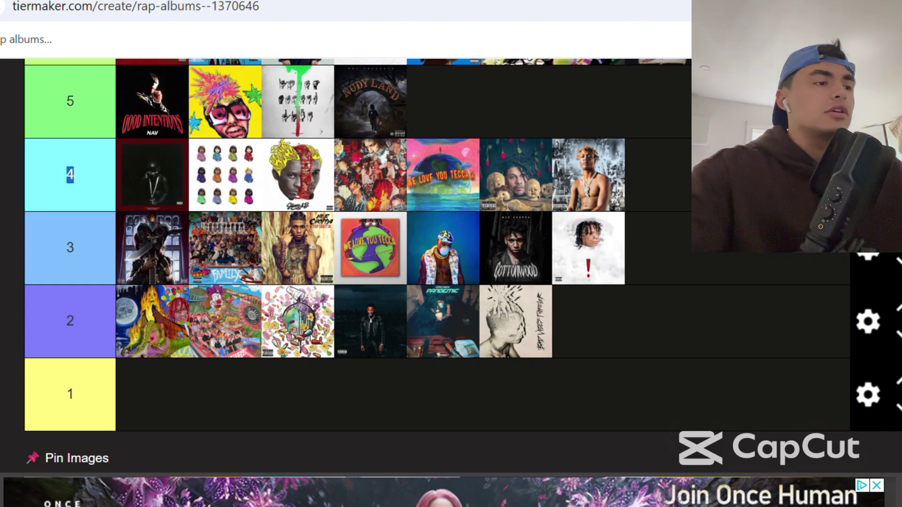
left_click(70, 247)
Rank the grey cover with the crucifix and yellow lettering in tier 8, directly before the white cover with the bleeding face.
scroll(423, 235, "down", 3)
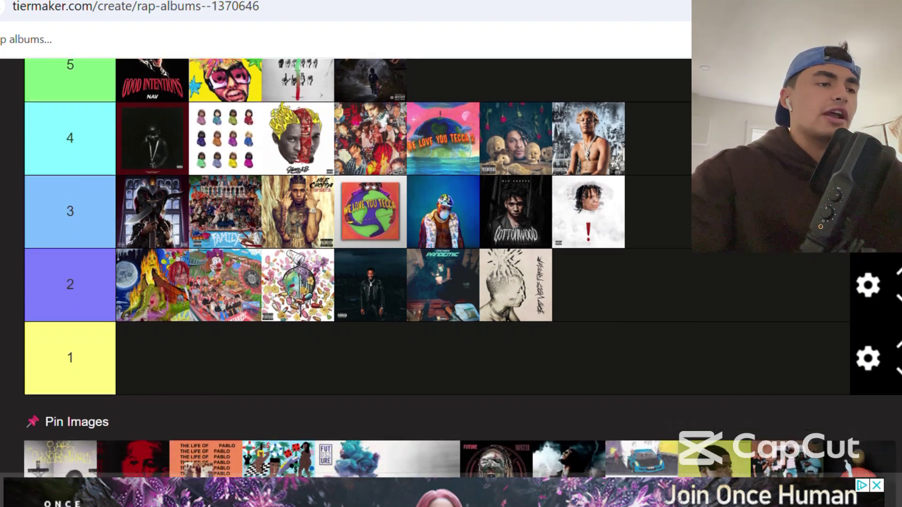
scroll(423, 235, "down", 1)
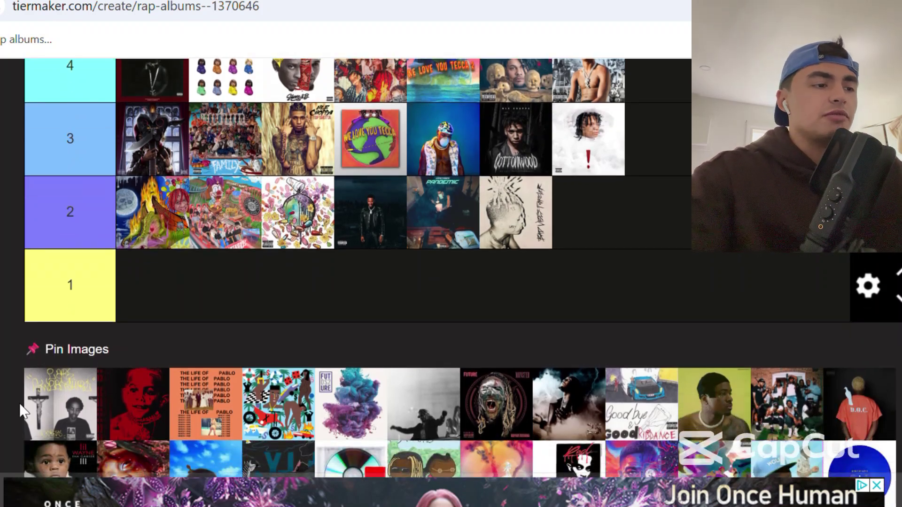
left_click_drag(47, 405, 593, 173)
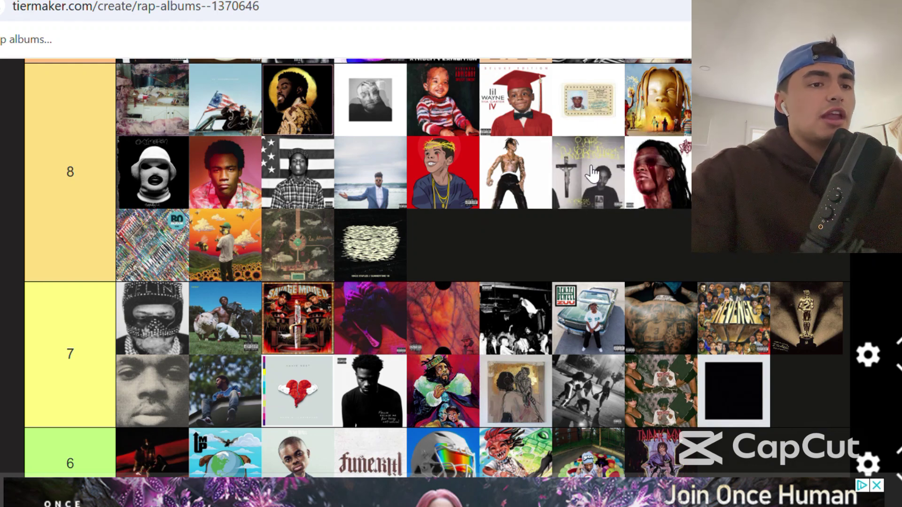
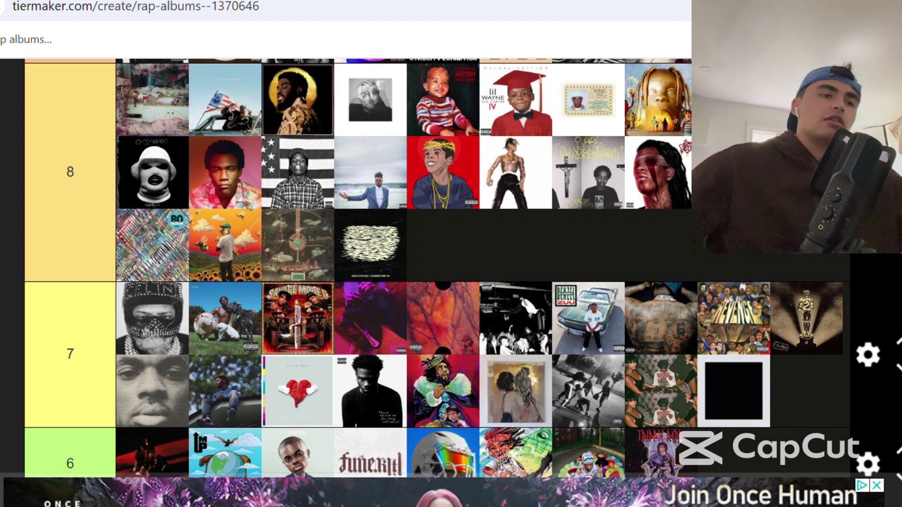
Rank the dark red child portrait cover second in tier 2.
scroll(437, 267, "down", 8)
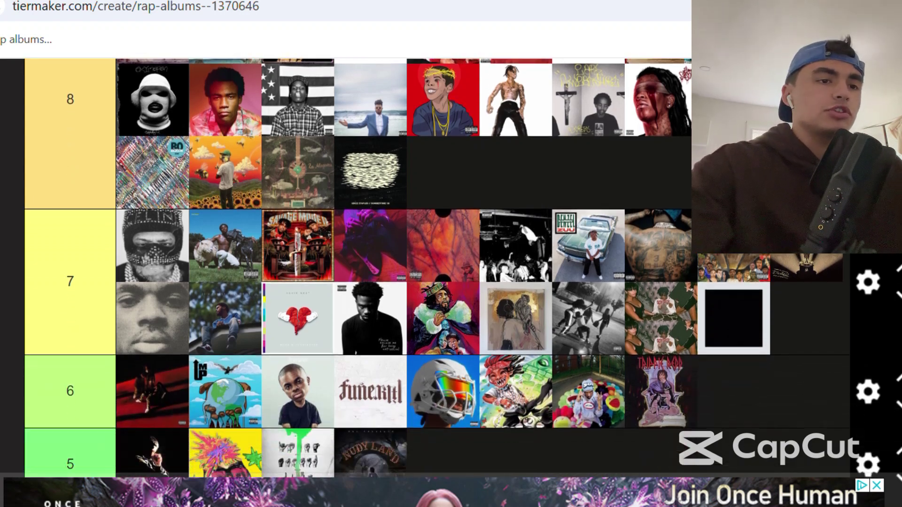
scroll(437, 268, "down", 5)
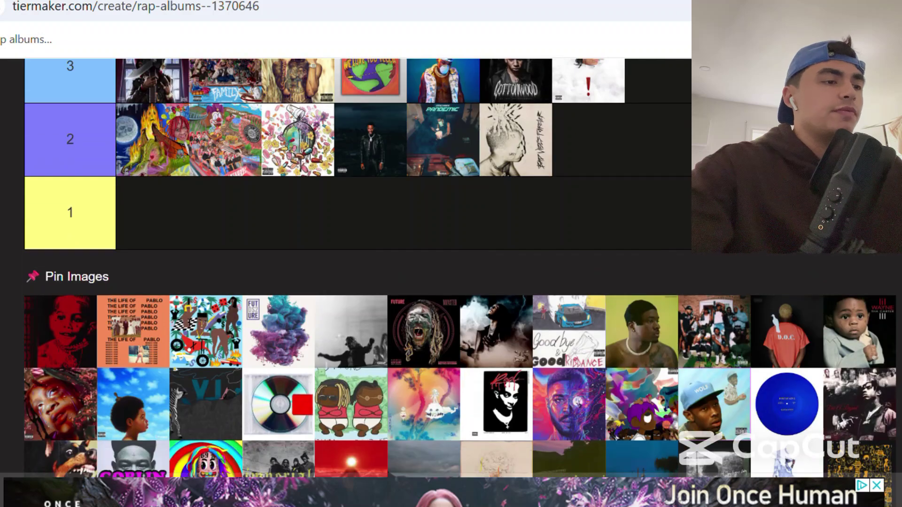
left_click_drag(59, 346, 189, 311)
Rank the orange The Life of Pablo cover first in tier 5, before the Good Intentions cover.
scroll(92, 316, "down", 4)
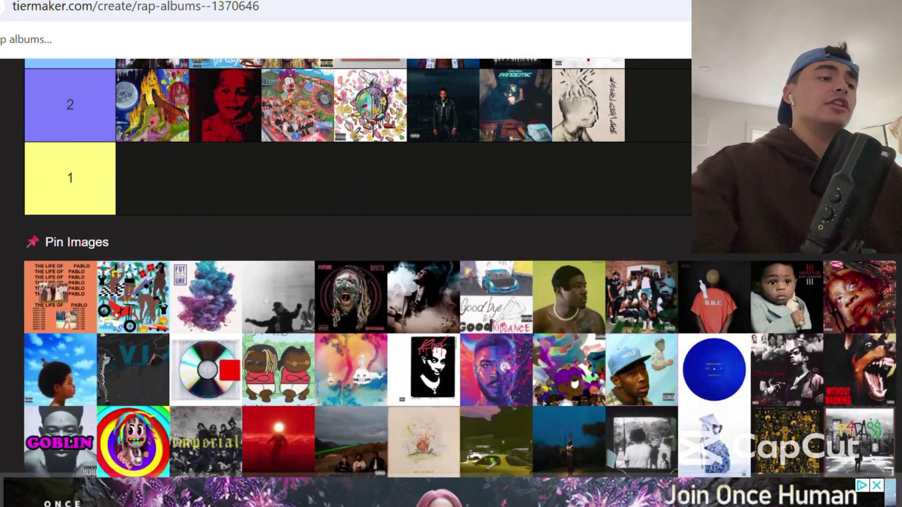
left_click_drag(60, 297, 116, 338)
scroll(397, 116, "up", 8)
scroll(397, 115, "down", 1)
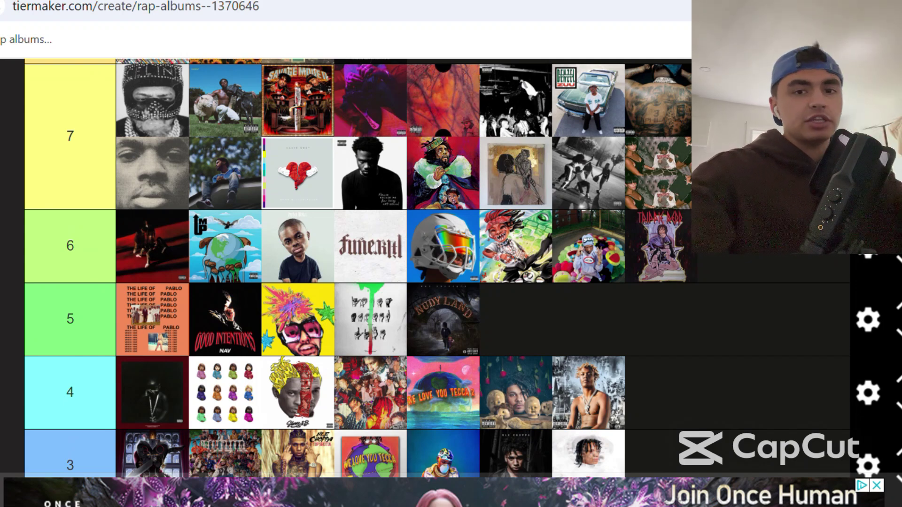
Rank the colourful cartoon cover with the figures and vehicle second in tier 5, directly after The Life of Pablo.
scroll(357, 268, "down", 7)
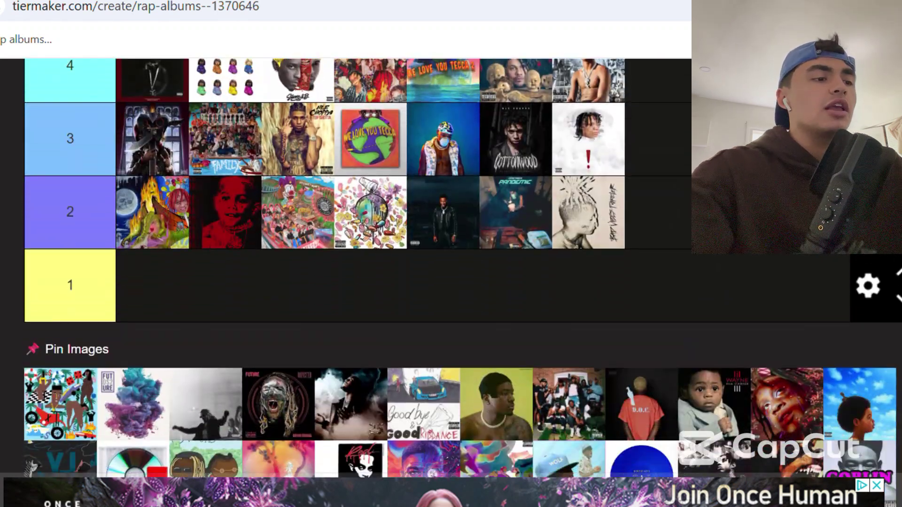
left_click_drag(87, 411, 231, 218)
scroll(302, 181, "up", 2)
scroll(303, 174, "up", 3)
Rank the Future cover with the blue and purple smoke in tier 8, directly after the black-and-white American flag cover.
scroll(231, 218, "down", 4)
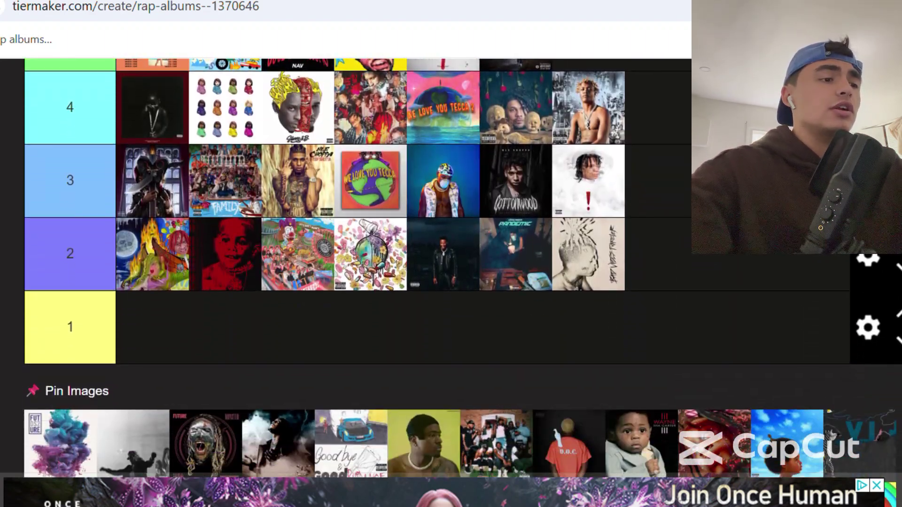
left_click_drag(60, 442, 408, 261)
scroll(658, 169, "up", 12)
scroll(658, 155, "up", 1)
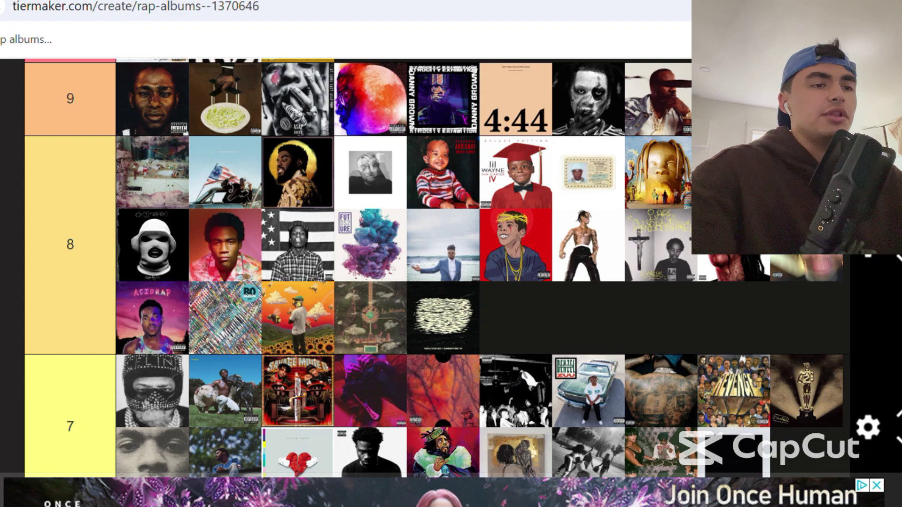
scroll(451, 268, "down", 1)
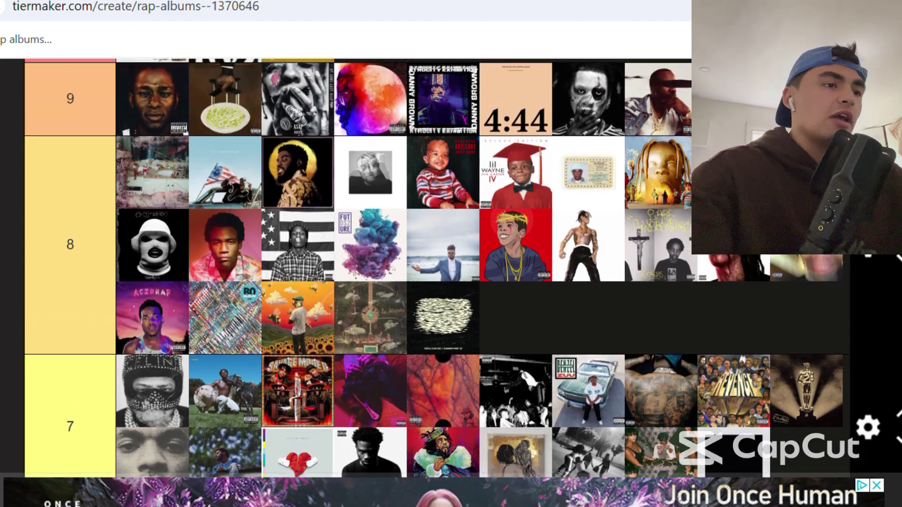
scroll(451, 268, "down", 15)
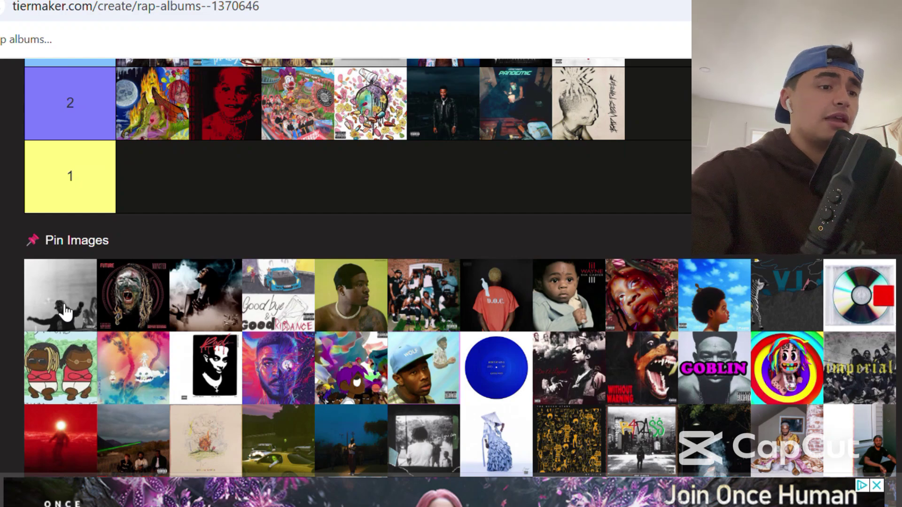
Rank the black-and-white crowd silhouette cover in tier 7, directly after the portrait of the man in a black sweater.
left_click_drag(65, 313, 445, 200)
scroll(201, 231, "up", 10)
scroll(199, 237, "up", 2)
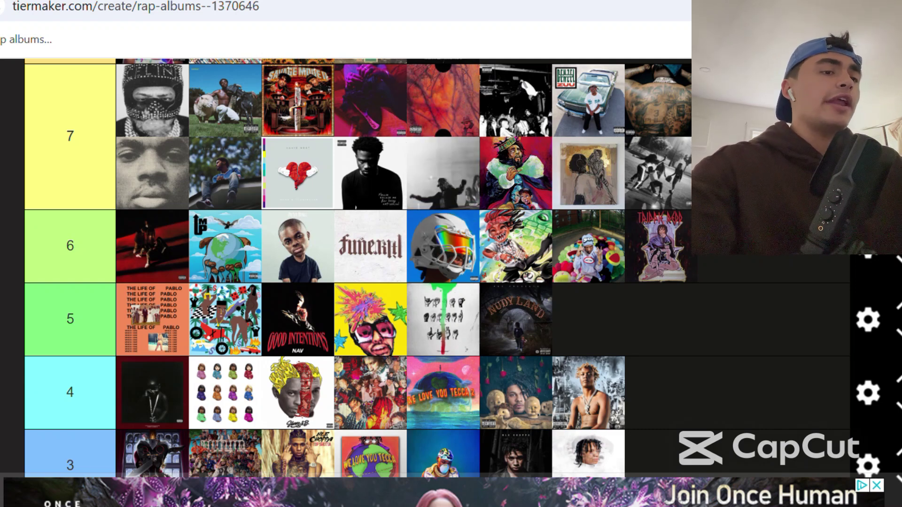
scroll(357, 268, "down", 1)
scroll(357, 268, "up", 1)
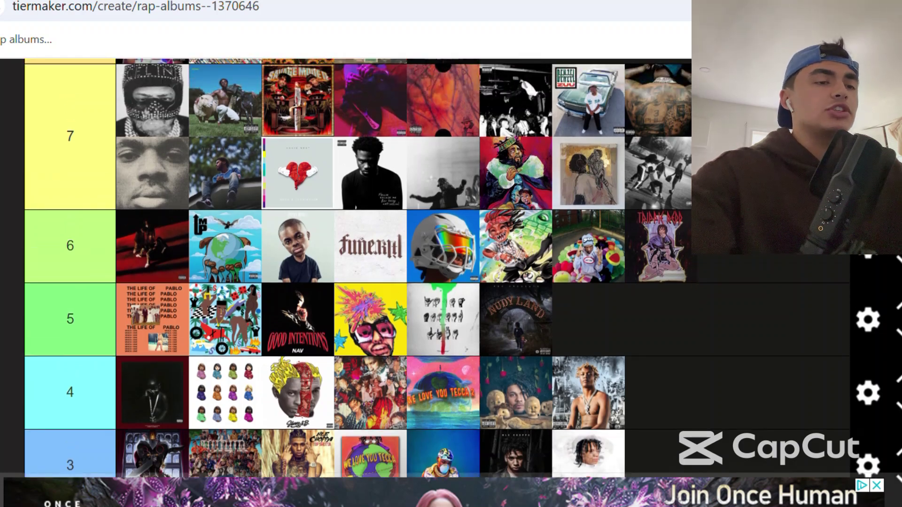
Rank the dark Future cover with the screaming face in tier 8, directly before the black-and-white American flag cover.
scroll(357, 268, "down", 2)
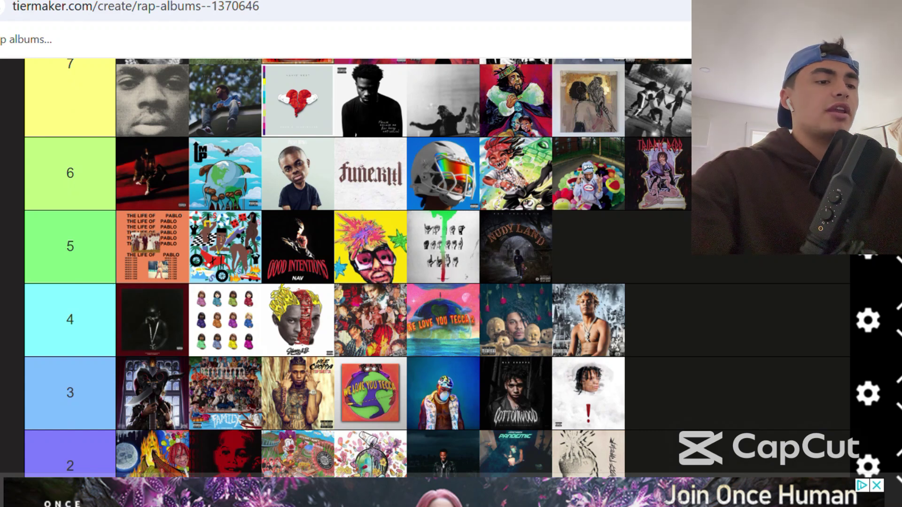
scroll(357, 267, "down", 5)
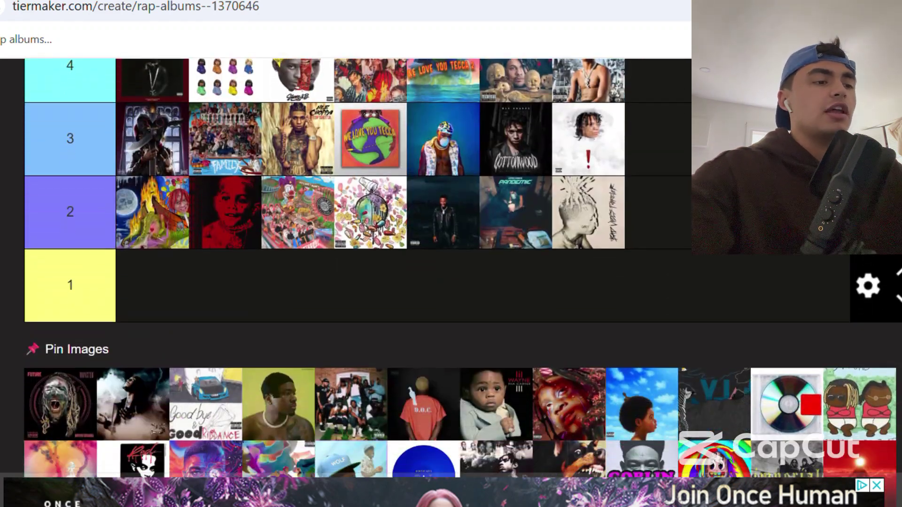
left_click_drag(60, 404, 229, 224)
scroll(258, 209, "up", 10)
left_click_drag(258, 209, 349, 219)
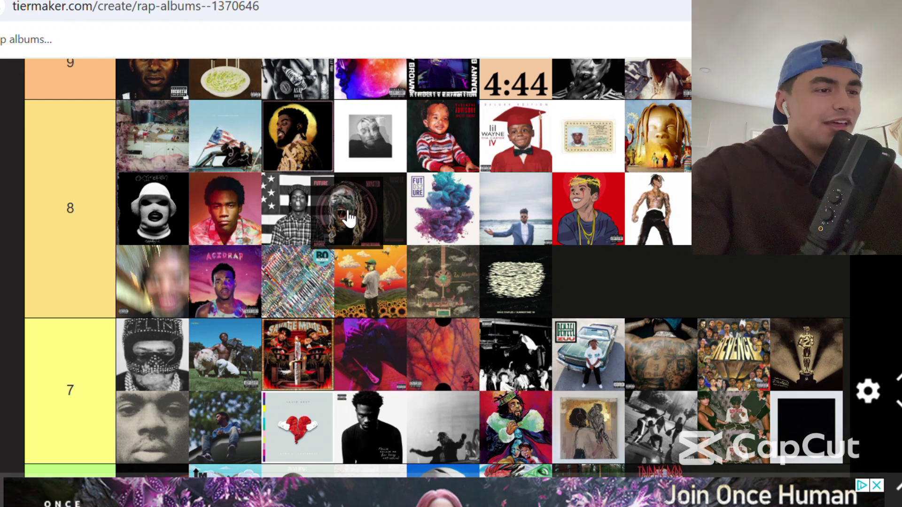
left_click_drag(348, 219, 349, 218)
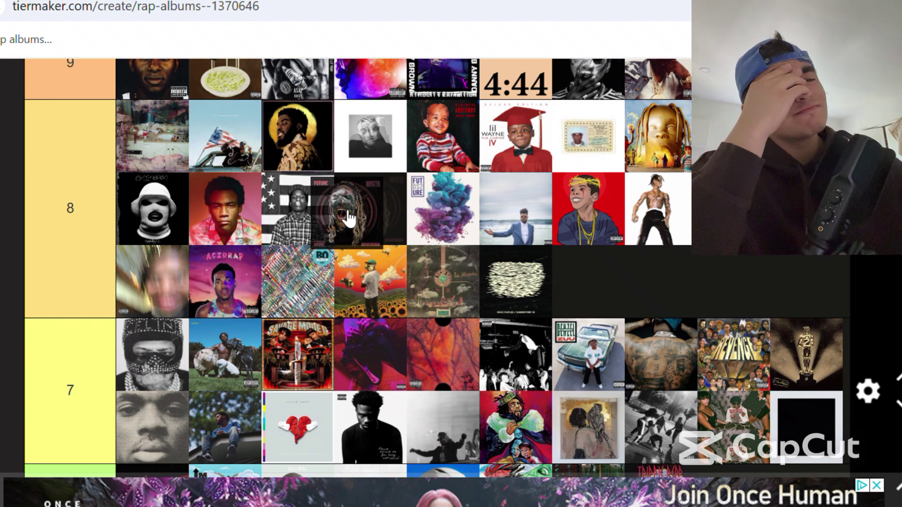
left_click_drag(348, 218, 300, 222)
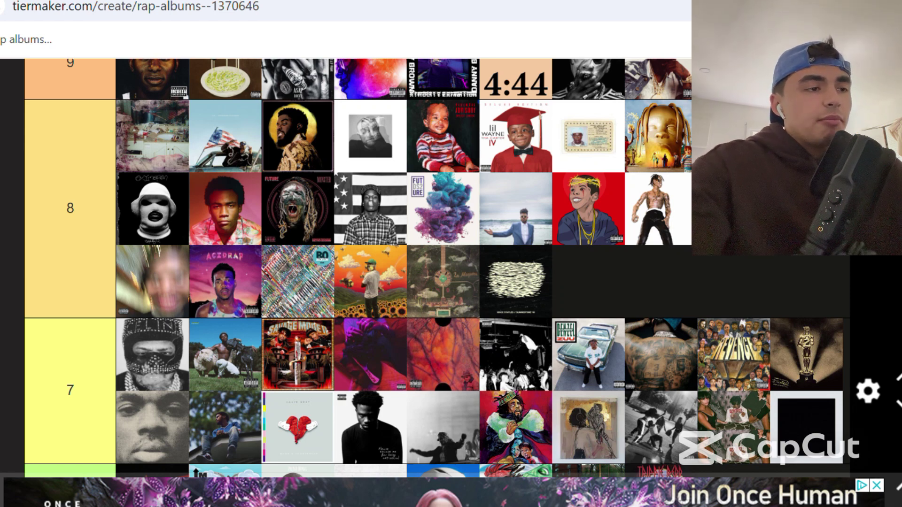
Rank the dark cover with the white smoke first in tier 6, before the red and black cover.
scroll(436, 267, "down", 2)
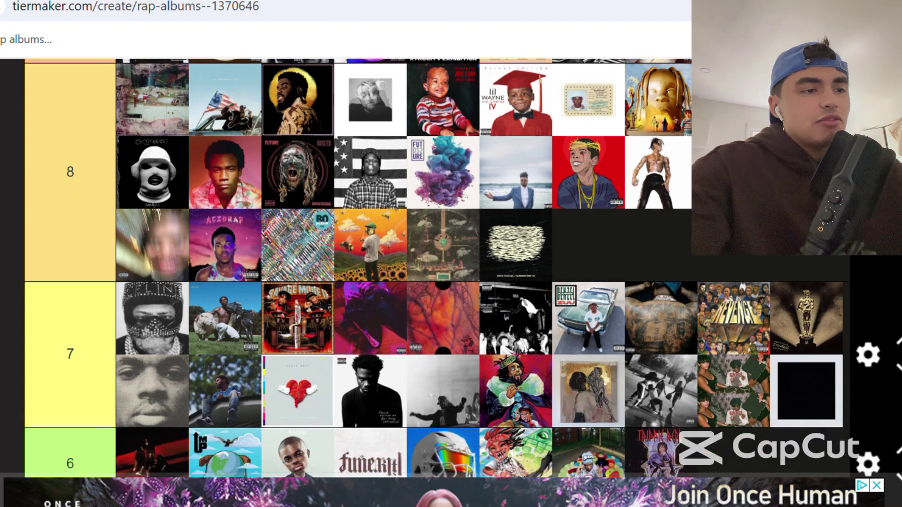
scroll(437, 268, "down", 10)
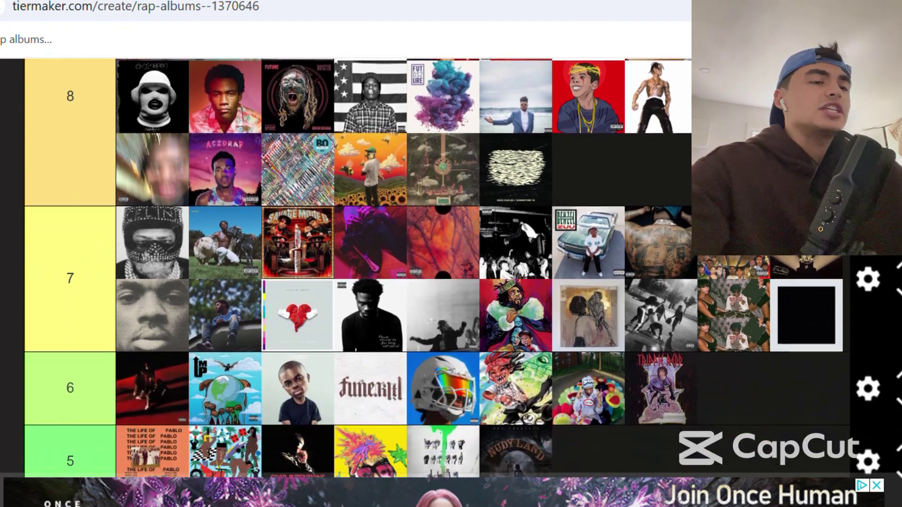
scroll(437, 268, "down", 4)
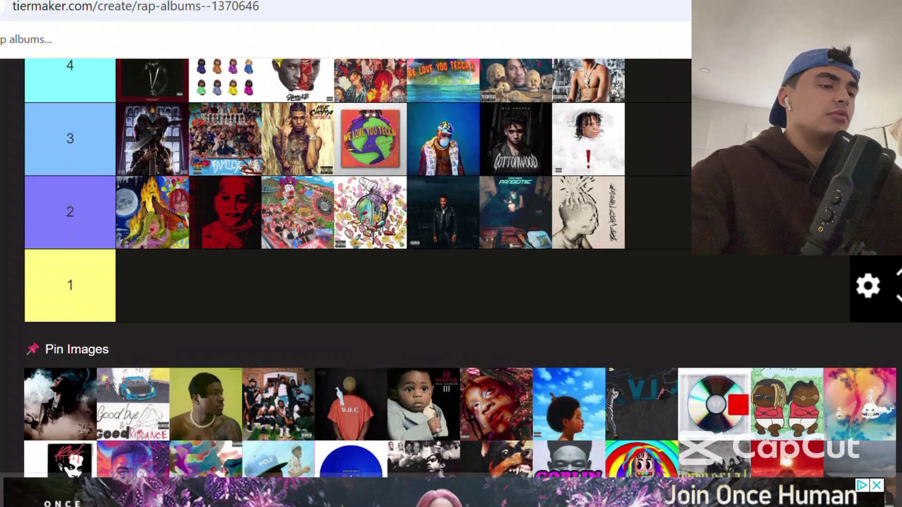
left_click_drag(61, 401, 144, 206)
scroll(464, 237, "up", 4)
scroll(466, 226, "up", 4)
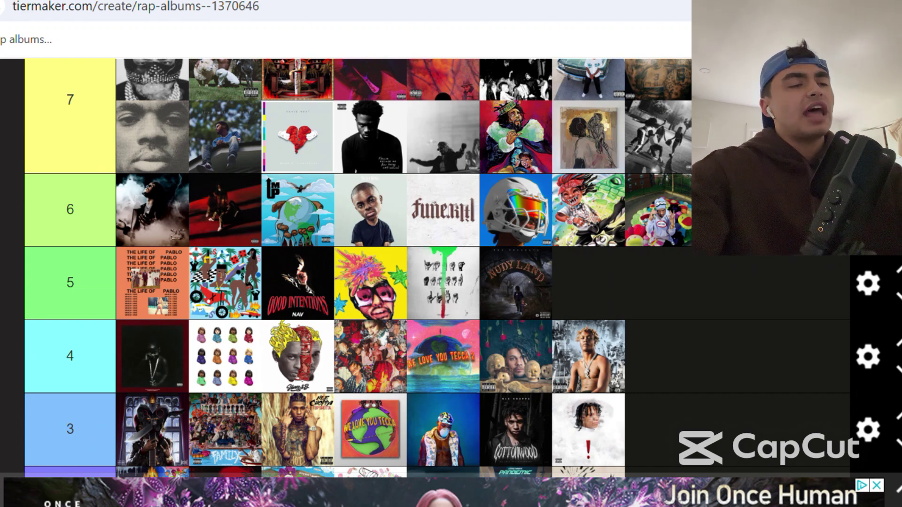
Rank the Goodbye & Good Riddance cover in tier 7, directly before the red heart cover.
scroll(451, 272, "down", 7)
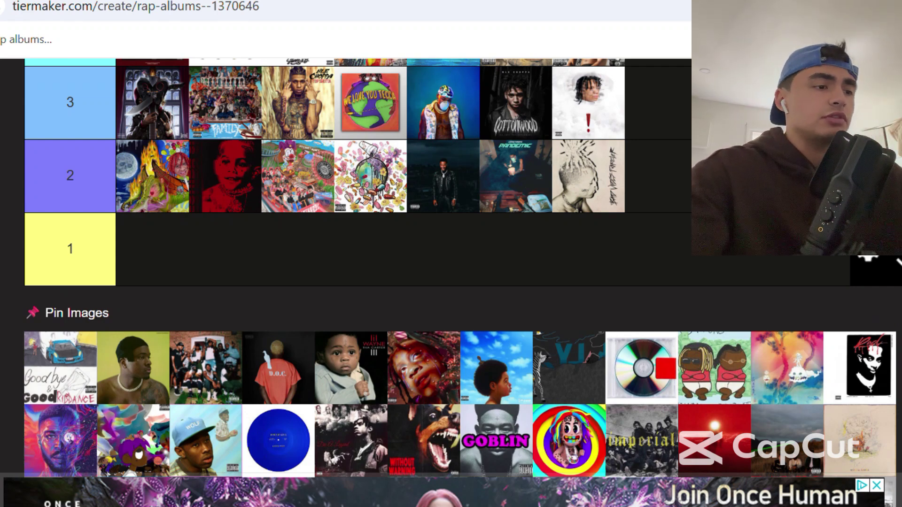
left_click_drag(47, 406, 266, 210)
scroll(230, 240, "up", 7)
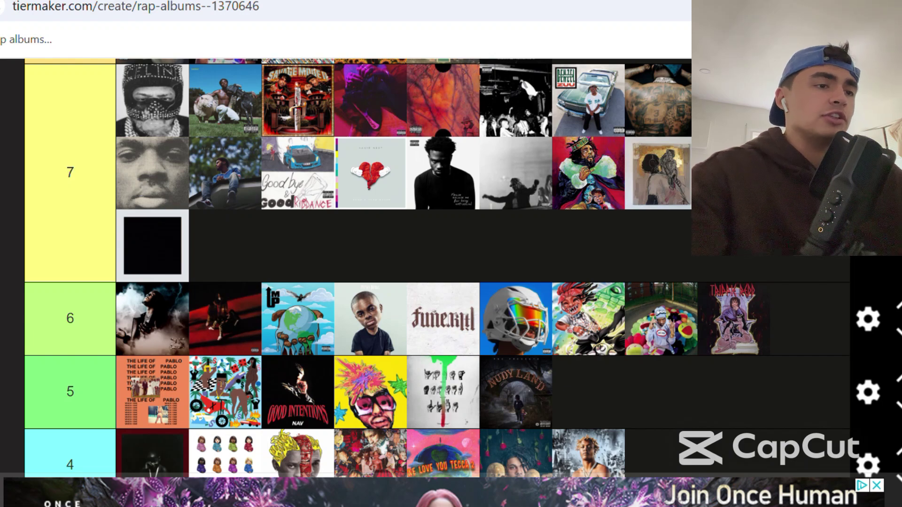
Rank the yellow-green portrait cover of the man with the necklace in tier 7, ahead of the gold trophy cover.
scroll(451, 267, "down", 1)
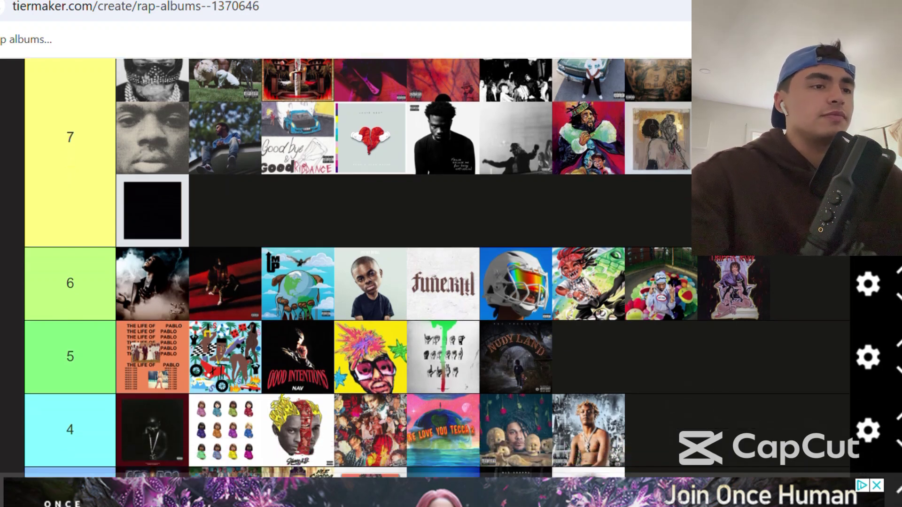
scroll(451, 268, "down", 1)
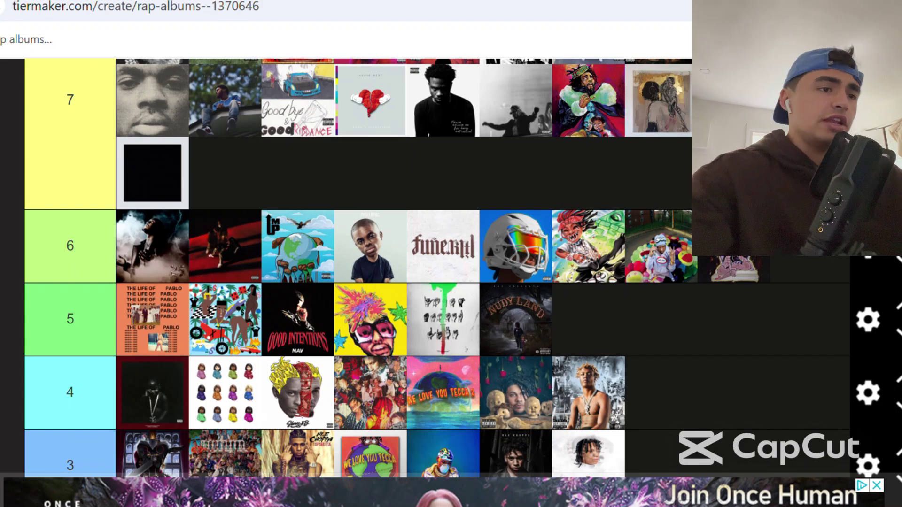
scroll(451, 268, "down", 3)
scroll(451, 268, "down", 4)
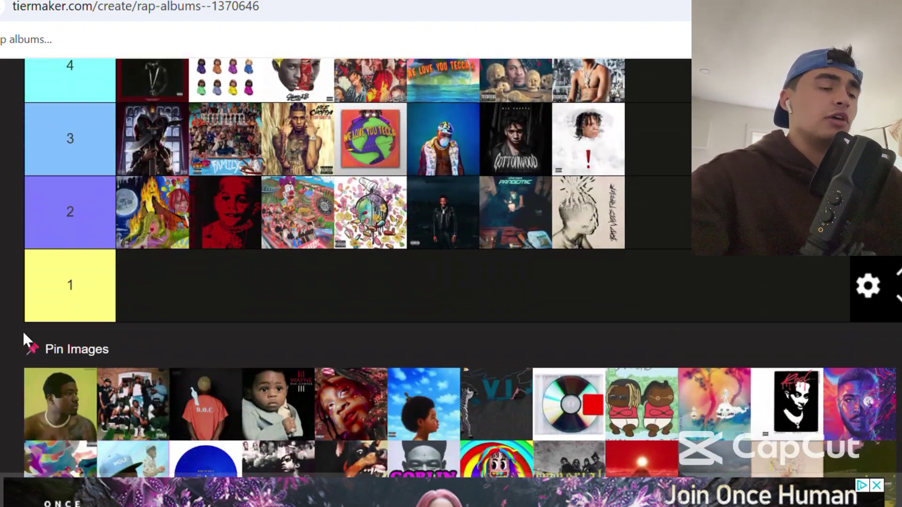
left_click_drag(59, 397, 169, 242)
scroll(665, 145, "up", 8)
scroll(665, 146, "up", 2)
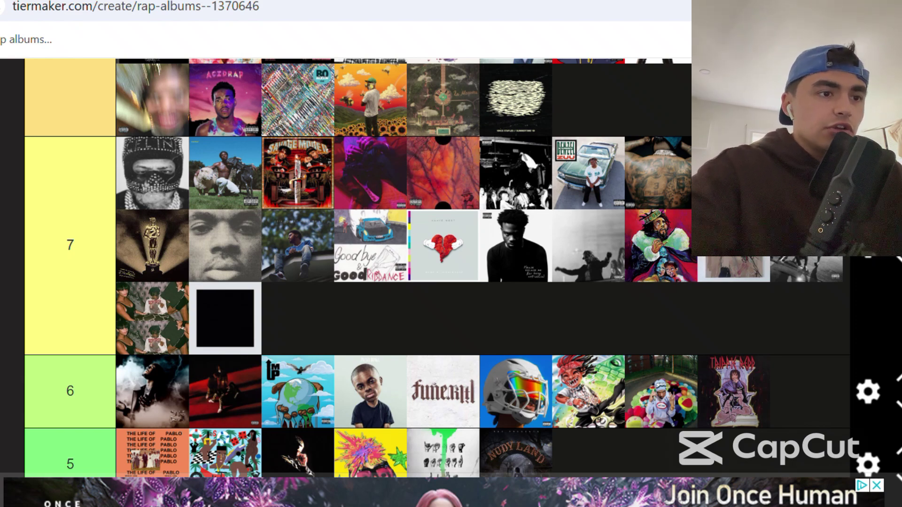
Rank the group photo cover with the people outside a house third in tier 5, directly before the Good Intentions cover.
scroll(437, 268, "down", 1)
scroll(437, 267, "down", 3)
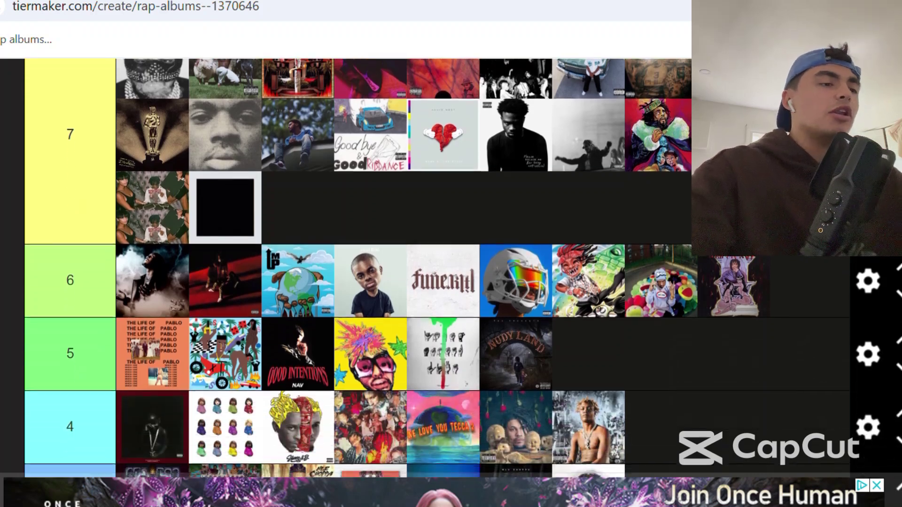
scroll(437, 268, "down", 8)
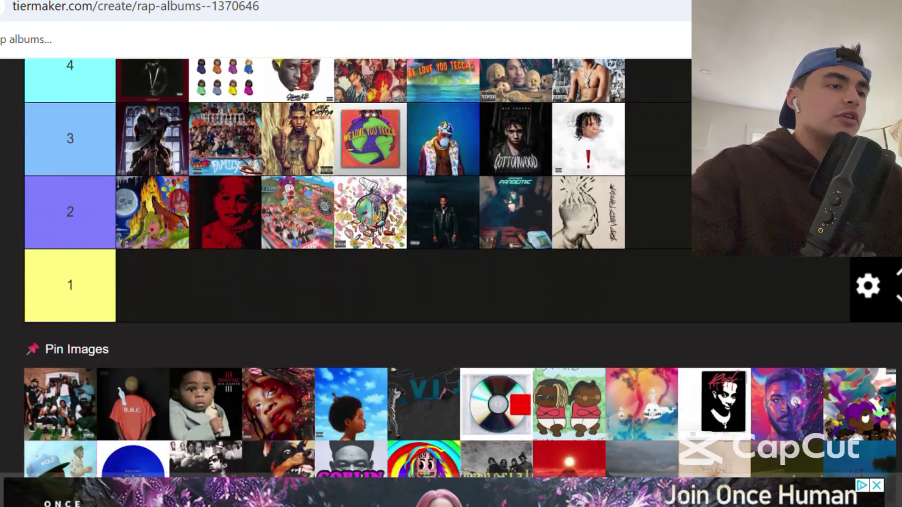
scroll(436, 268, "up", 10)
scroll(437, 267, "down", 14)
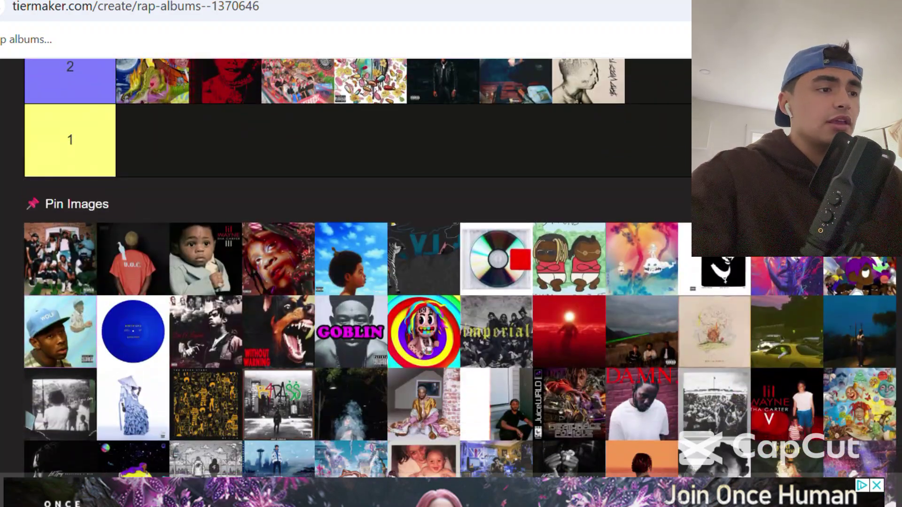
left_click_drag(60, 258, 296, 209)
scroll(263, 175, "up", 2)
scroll(262, 207, "up", 5)
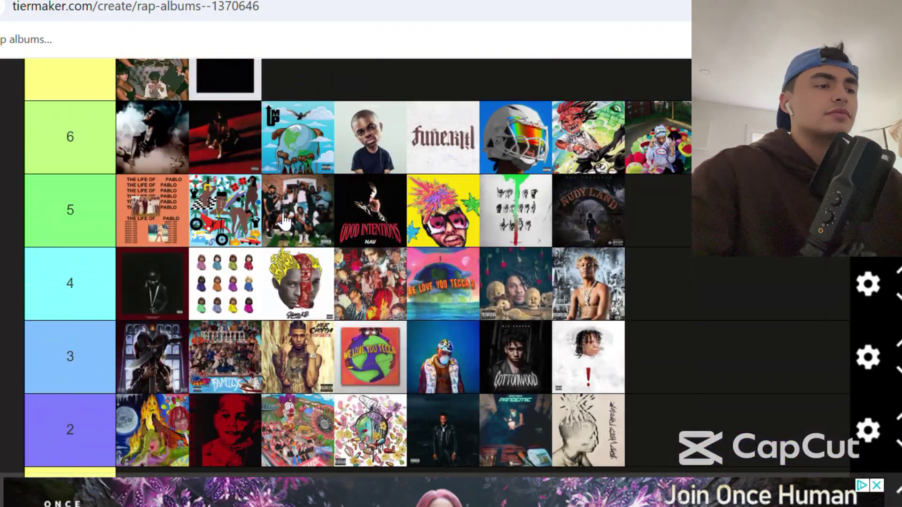
scroll(296, 210, "down", 1)
scroll(296, 209, "down", 3)
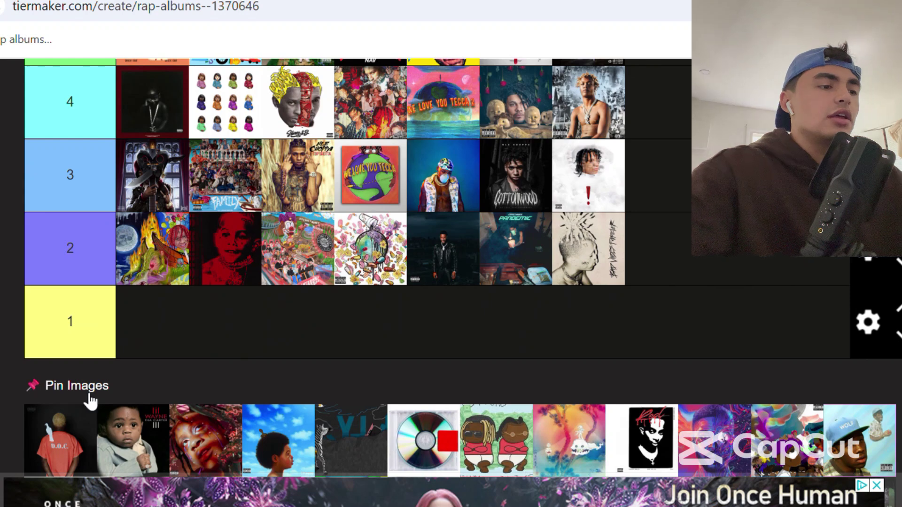
Place the album cover with the orange D.O.C. shirt in tier 6, second in the row.
left_click_drag(76, 456, 178, 337)
scroll(244, 264, "up", 2)
scroll(245, 265, "up", 6)
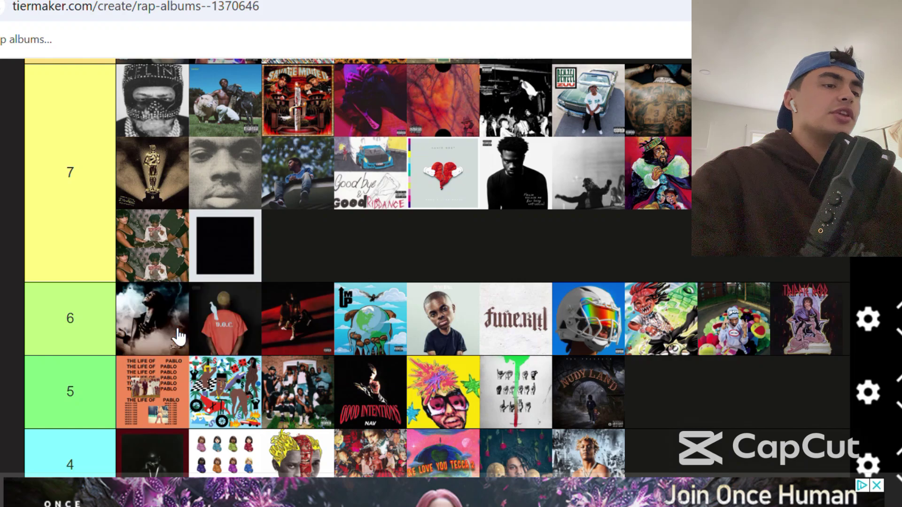
Rank Lil Wayne's Tha Carter III in tier 9, directly after the multicoloured moon cover.
scroll(25, 324, "down", 2)
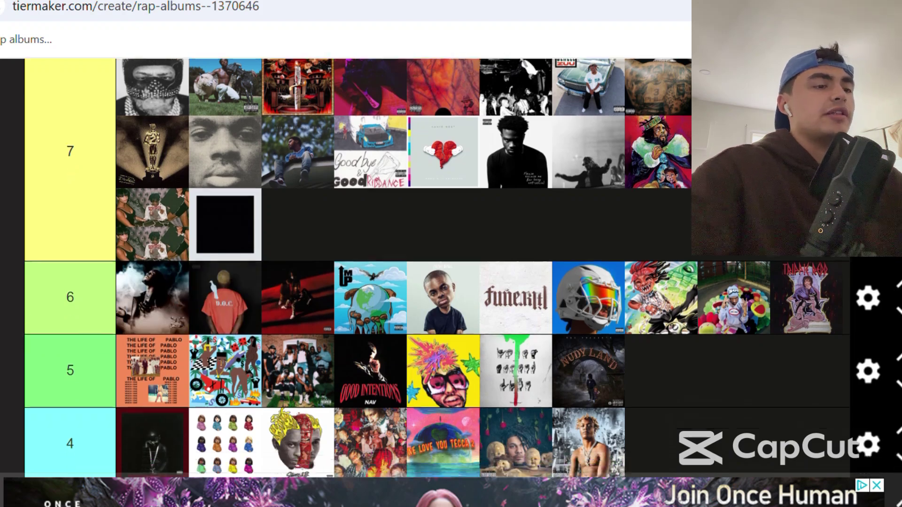
scroll(85, 68, "down", 7)
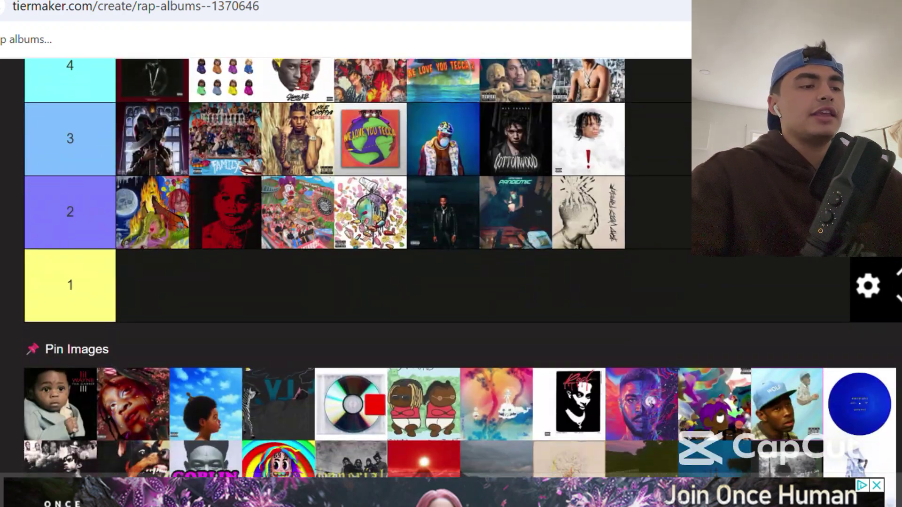
left_click_drag(56, 430, 125, 149)
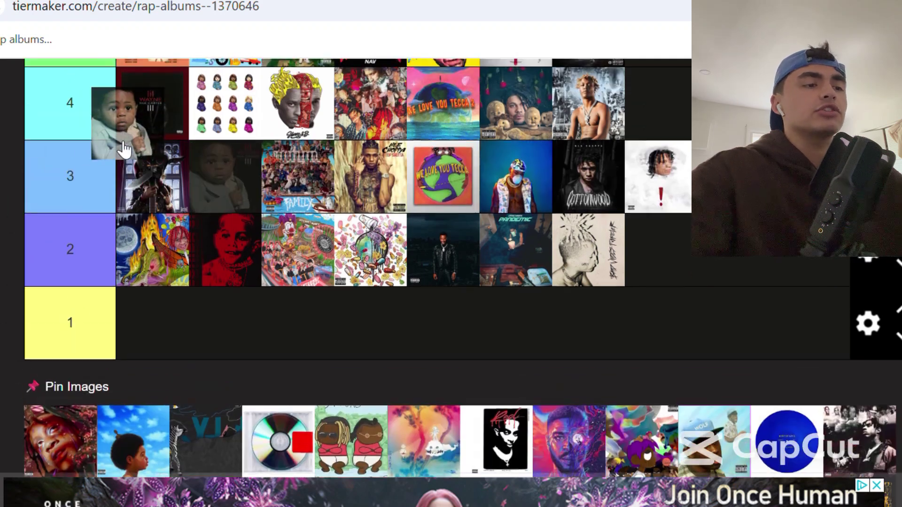
scroll(124, 150, "up", 2)
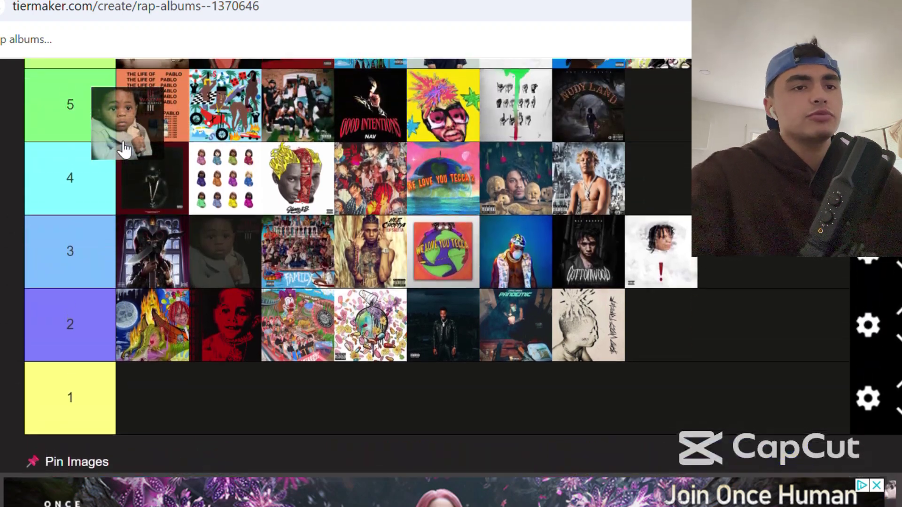
scroll(124, 149, "up", 5)
scroll(125, 150, "up", 7)
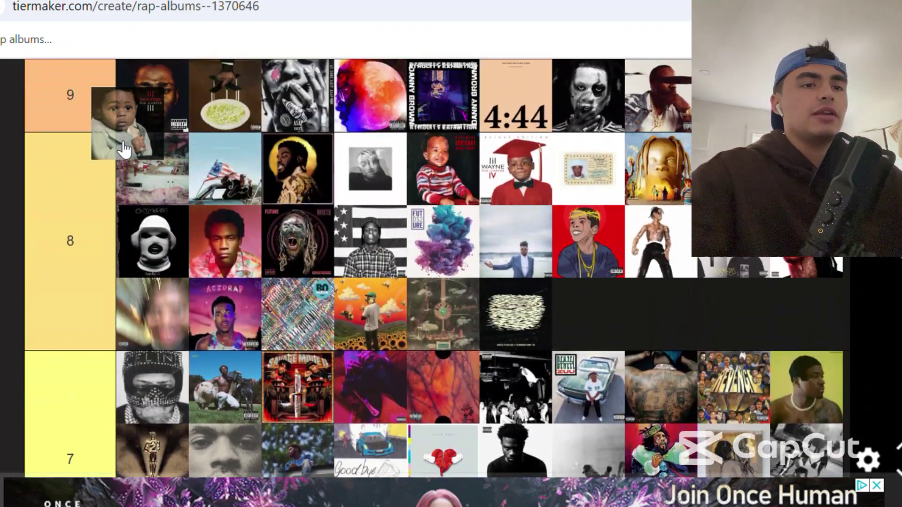
scroll(124, 149, "up", 2)
left_click_drag(125, 149, 408, 180)
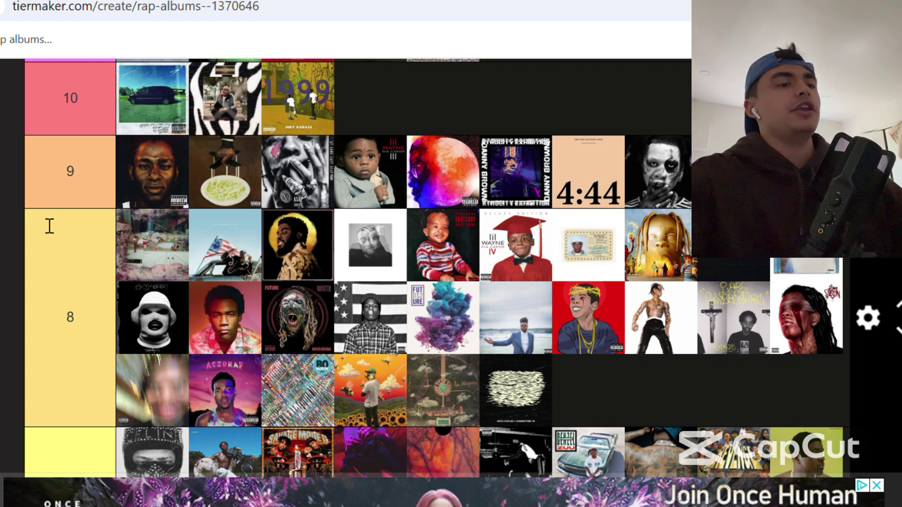
left_click_drag(376, 197, 442, 185)
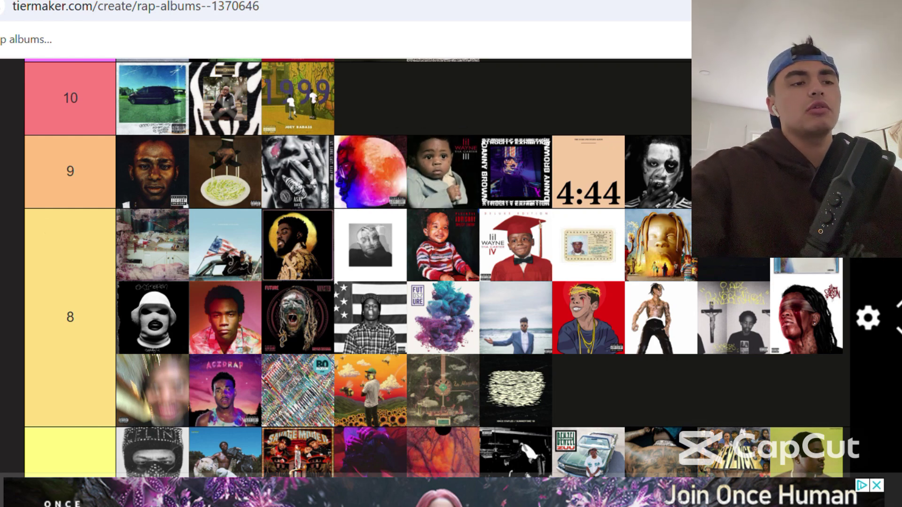
Place the red-tinted close-up portrait cover third in tier 4, after the grid of small figures.
scroll(437, 268, "down", 4)
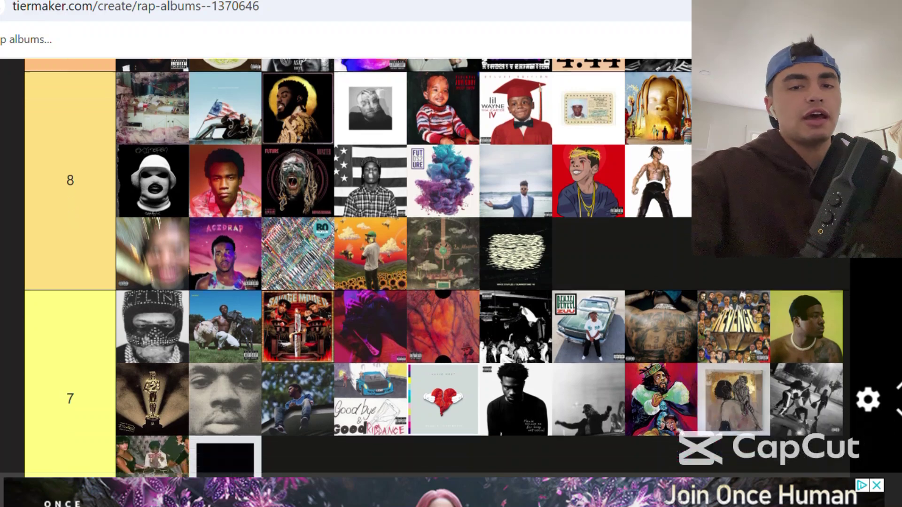
scroll(437, 268, "down", 12)
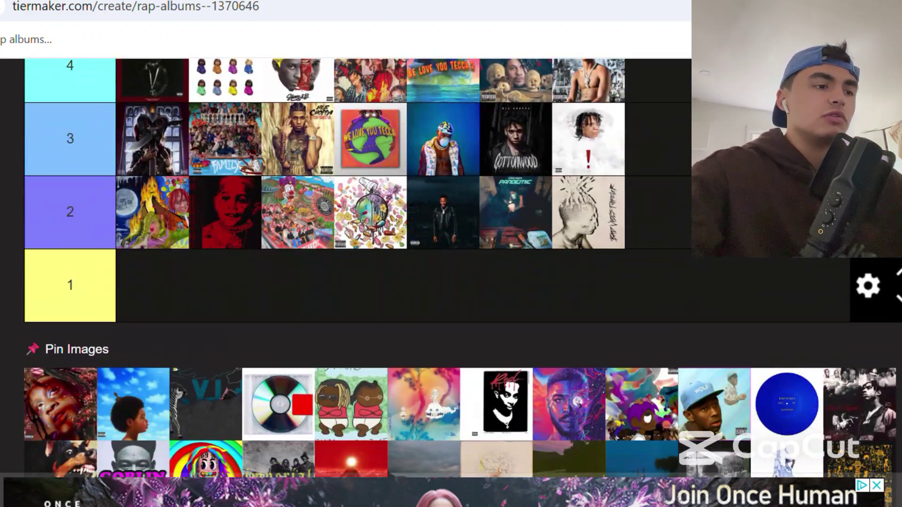
left_click_drag(61, 404, 289, 151)
scroll(258, 221, "up", 2)
Add the blue-sky profile cover as fourth and the dark VI cover as eighth album in tier 8.
left_click_drag(60, 458, 397, 166)
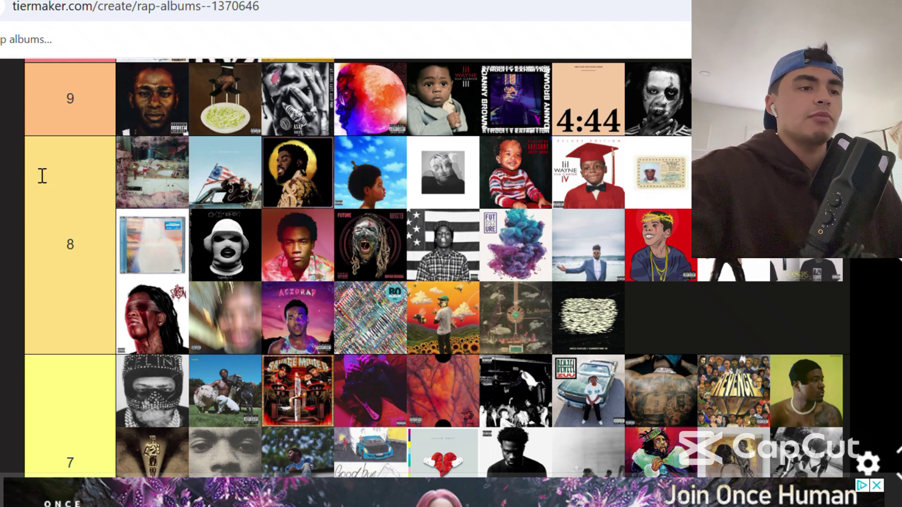
scroll(43, 176, "down", 20)
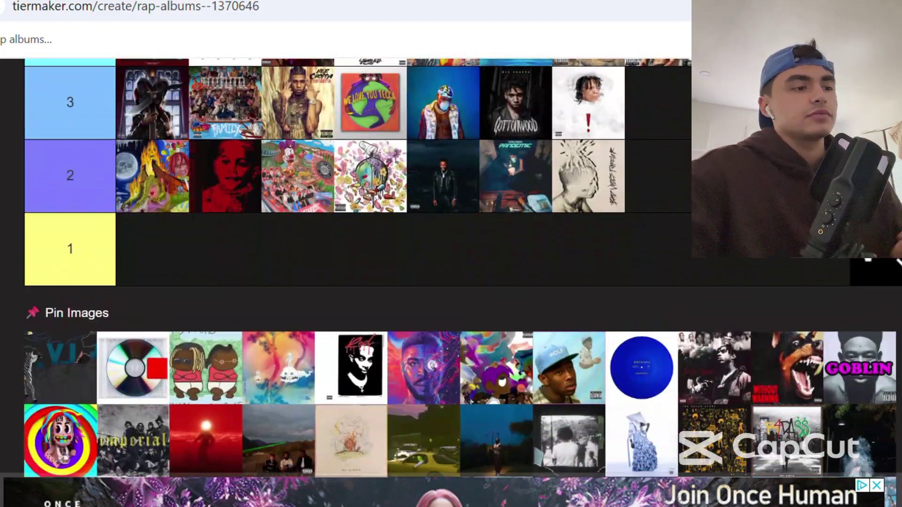
left_click_drag(70, 369, 663, 136)
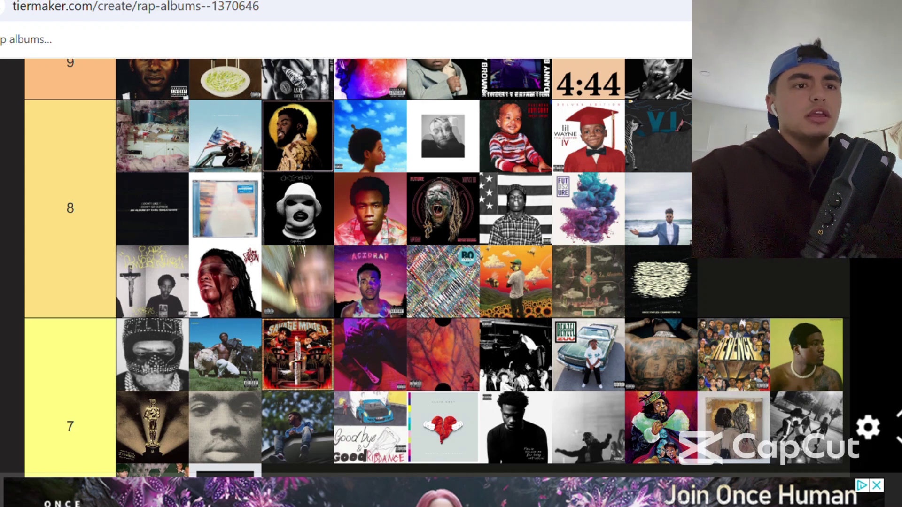
Place the clear CD case cover with the red square in tier 8, directly before the shirtless figure on white.
scroll(437, 268, "down", 3)
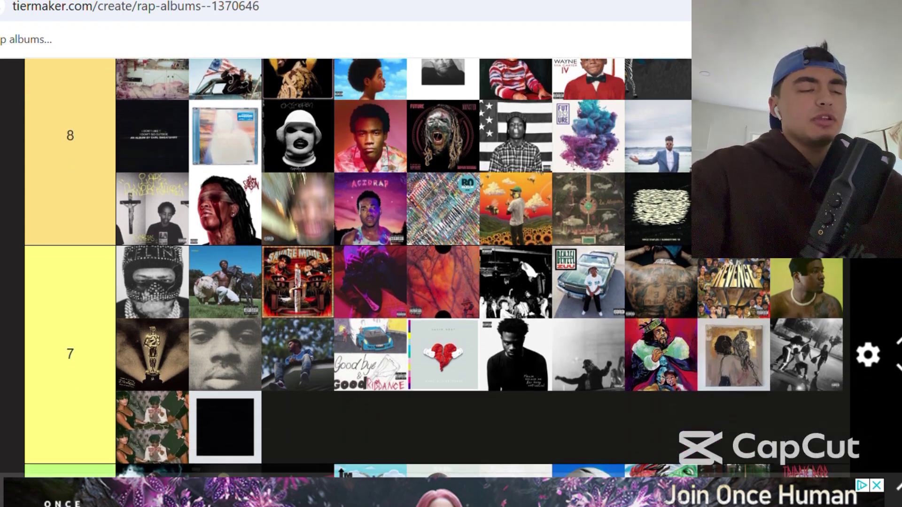
scroll(437, 267, "down", 9)
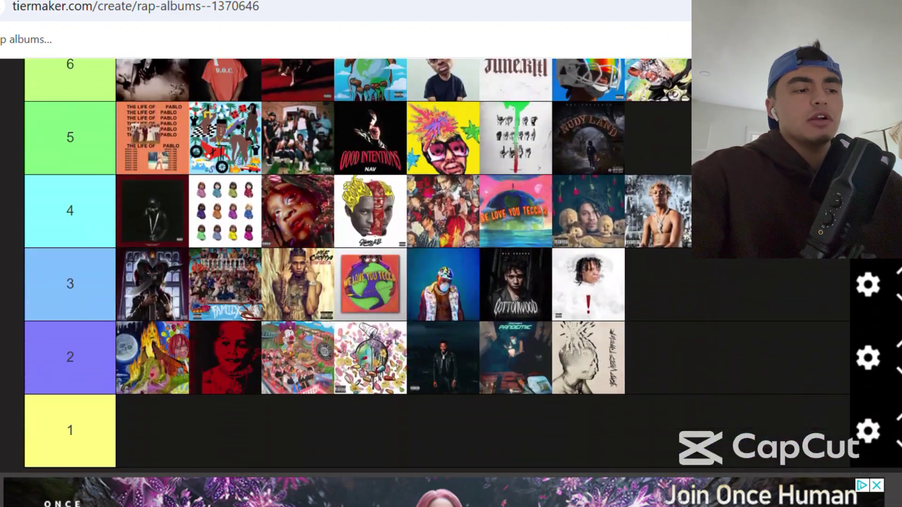
scroll(437, 268, "down", 3)
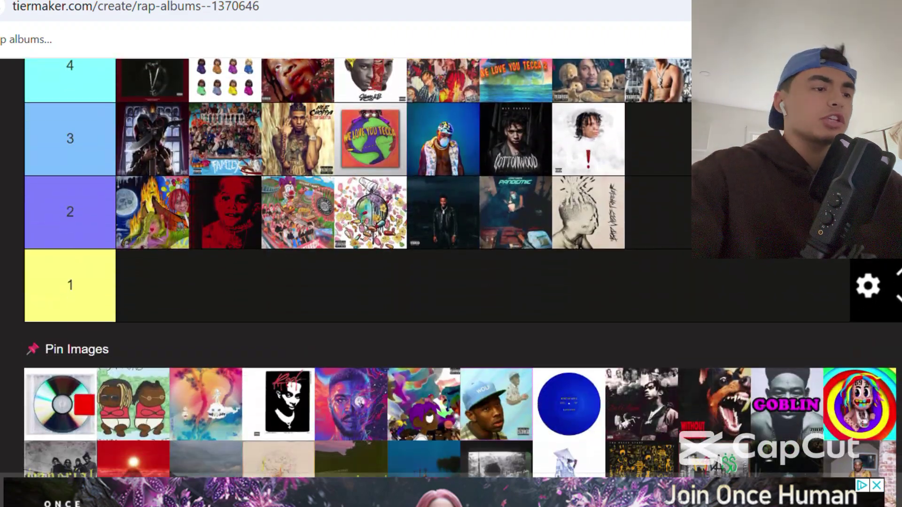
left_click_drag(90, 402, 705, 141)
scroll(329, 249, "up", 7)
scroll(345, 192, "up", 5)
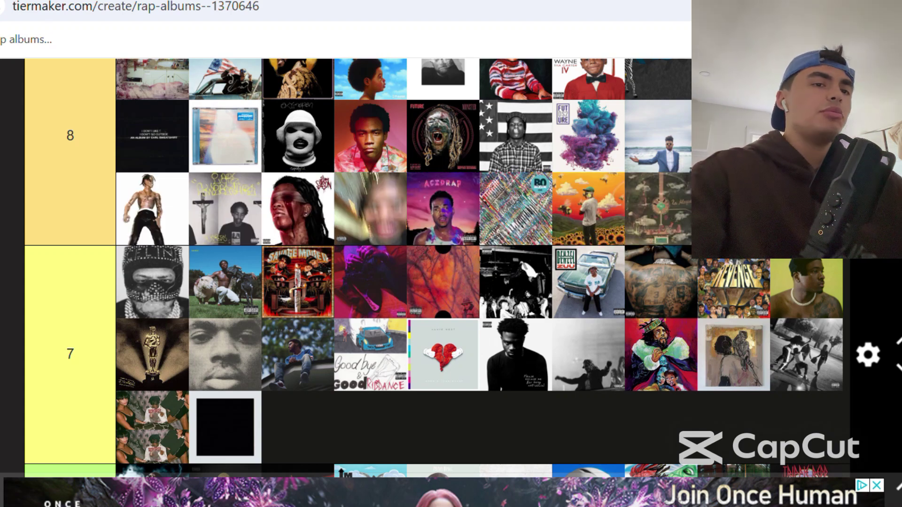
Place the cartoon cover with two figures in red shirts fourth in tier 3, before We Love You Tecca.
scroll(357, 268, "down", 10)
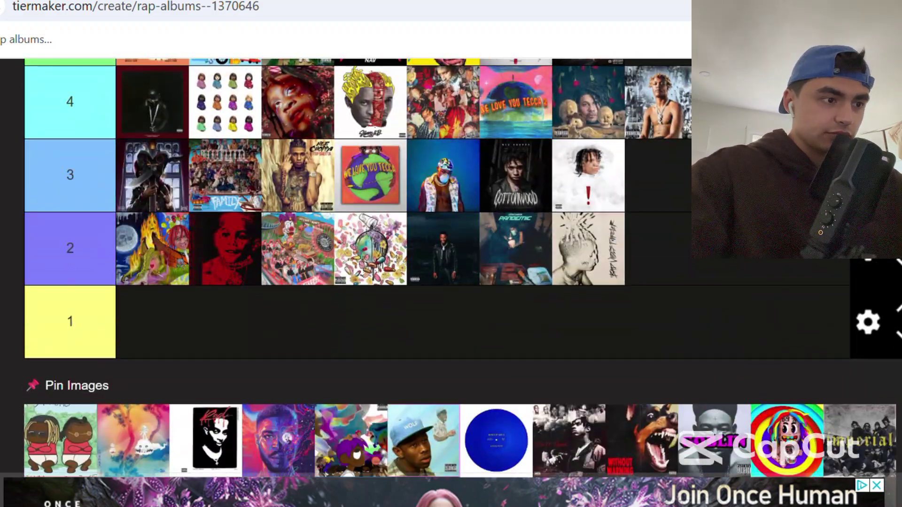
left_click_drag(47, 409, 361, 153)
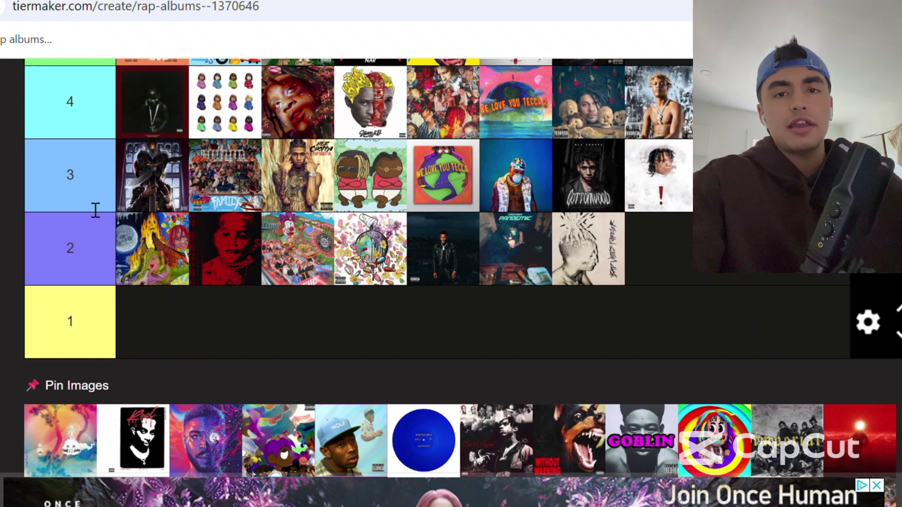
mouse_move(373, 170)
left_mouse_down()
mouse_move(378, 177)
mouse_move(380, 166)
left_mouse_up()
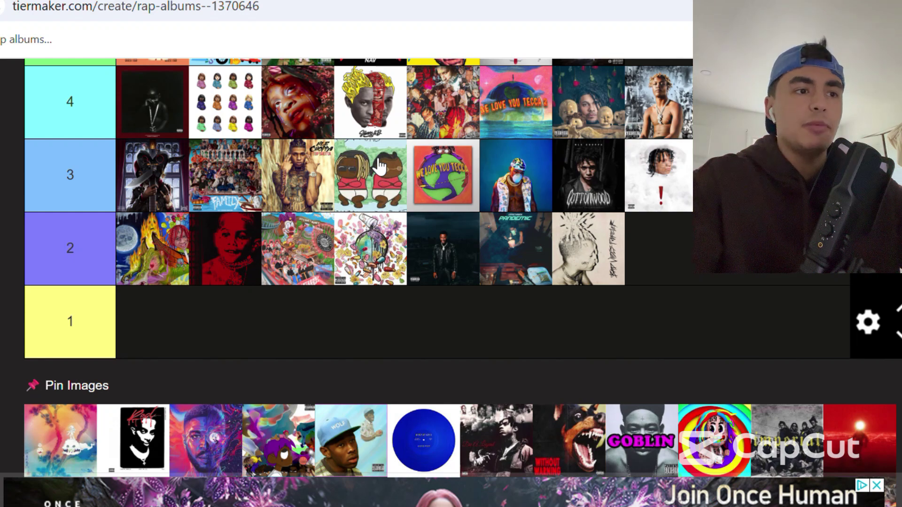
Place the pastel pink and orange painted cover fourth in tier 6, before the globe cover.
left_click_drag(82, 444, 371, 162)
scroll(463, 169, "up", 5)
scroll(467, 169, "up", 4)
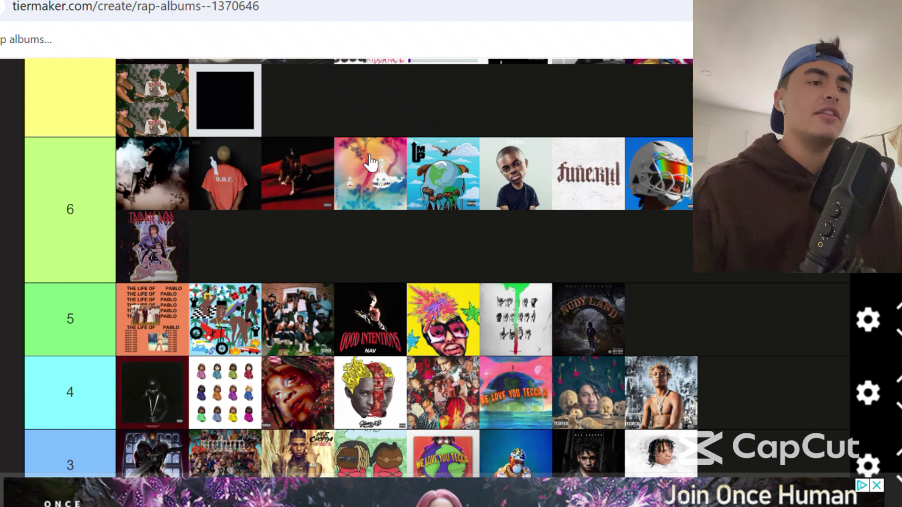
Rank the white cover with the black portrait and red title in tier 8, directly after the bloodied face cover.
scroll(371, 163, "down", 7)
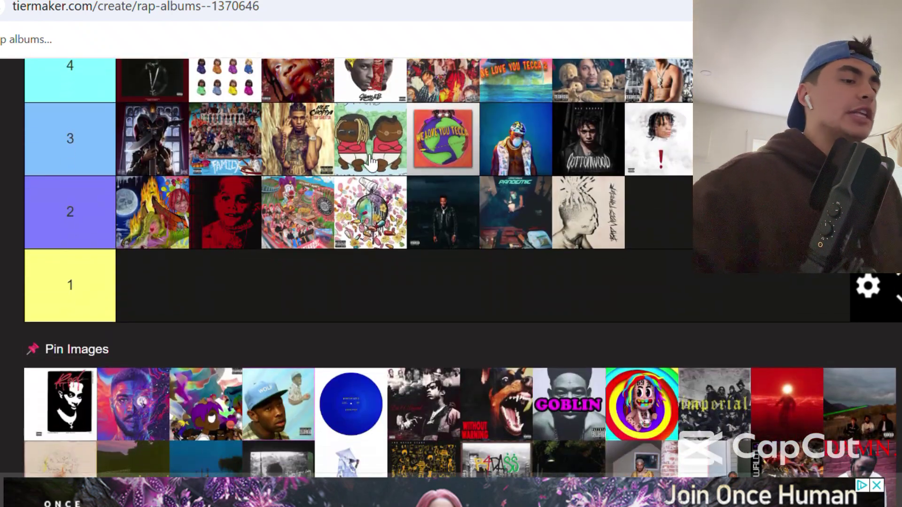
left_click_drag(49, 416, 392, 213)
scroll(286, 189, "up", 1)
scroll(286, 189, "up", 13)
scroll(286, 189, "up", 1)
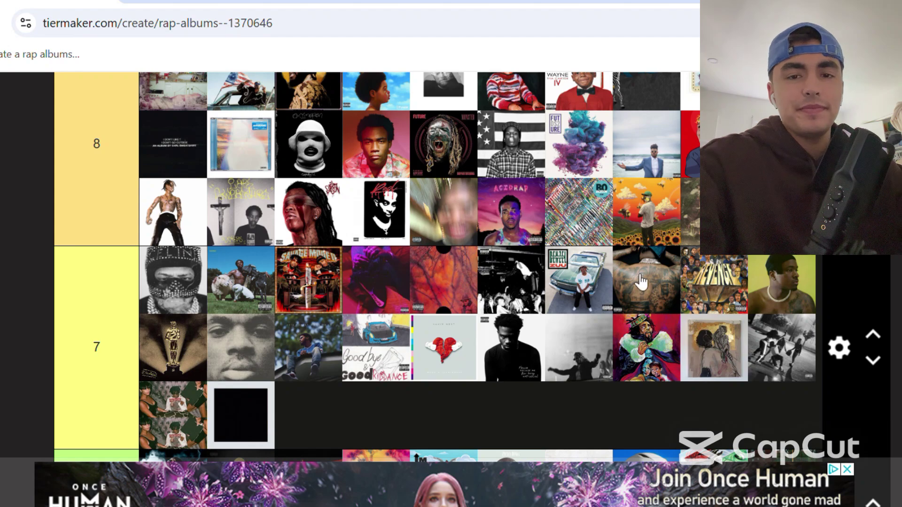
Place the purple and blue painted portrait cover in tier 8, directly after the black-and-white American flag cover.
scroll(376, 211, "down", 8)
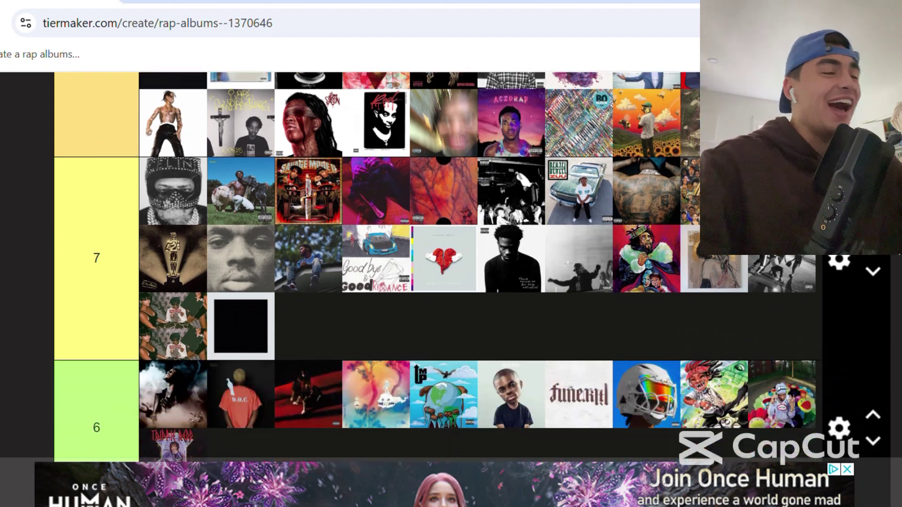
scroll(376, 263, "down", 6)
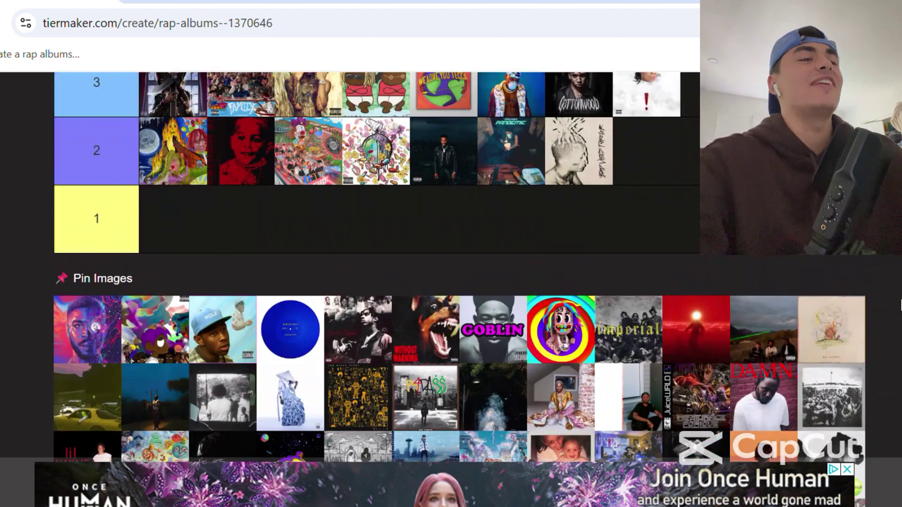
left_click_drag(88, 328, 562, 223)
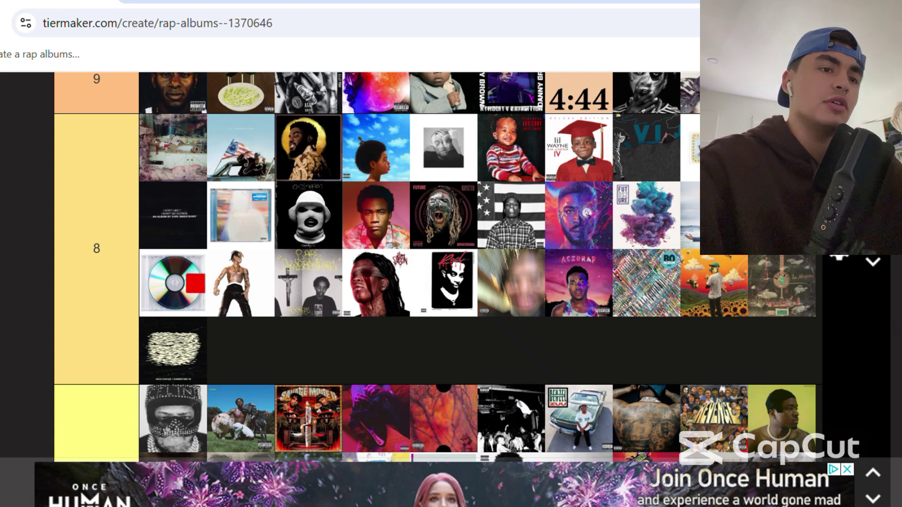
Place the colourful cartoon cover with the purple-haired character at the start of tier 6.
scroll(451, 263, "down", 1)
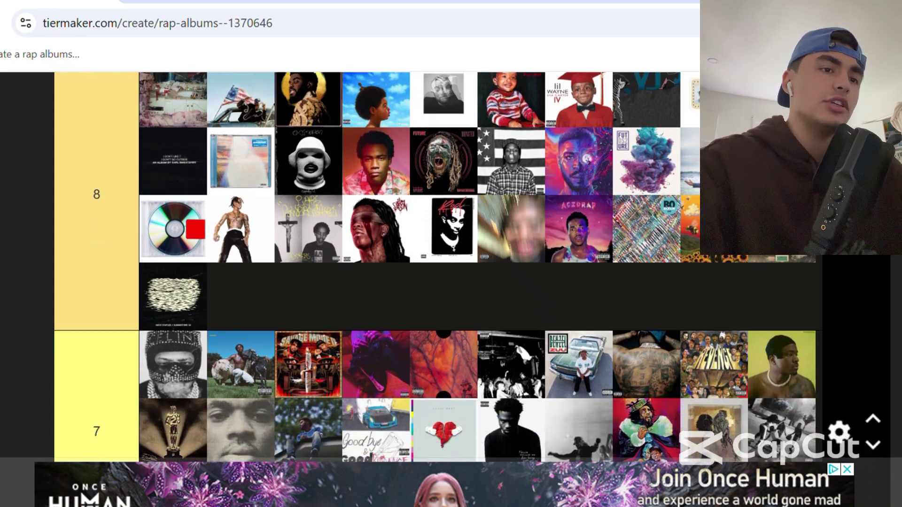
scroll(451, 264, "down", 8)
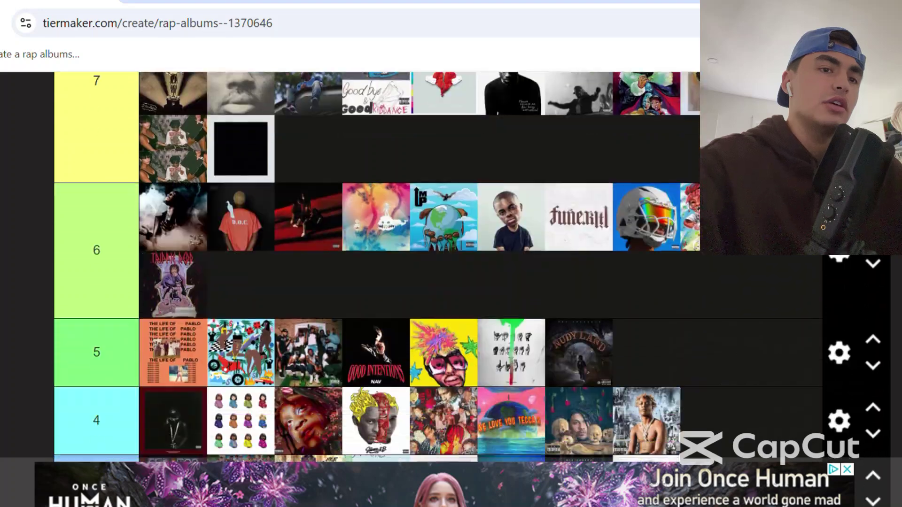
scroll(451, 263, "down", 6)
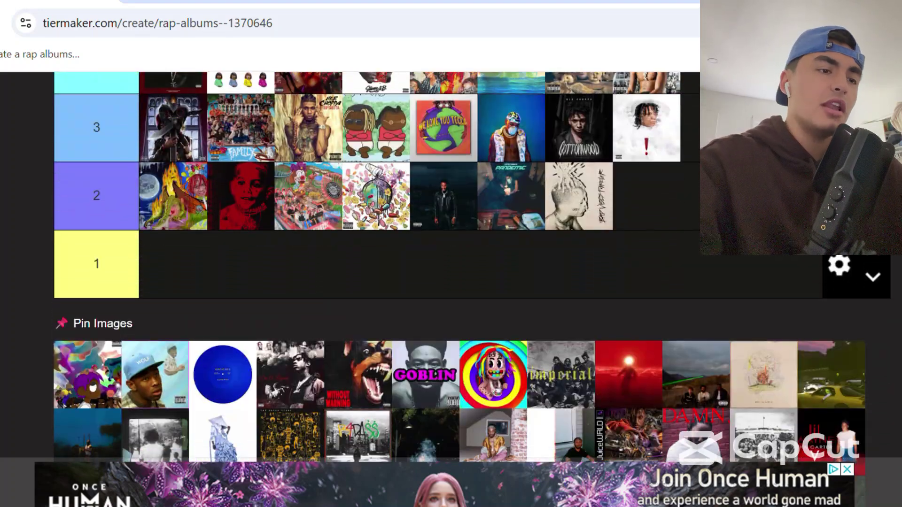
left_click_drag(77, 385, 699, 183)
scroll(700, 183, "up", 5)
scroll(699, 183, "up", 1)
scroll(578, 282, "up", 2)
left_click_drag(705, 181, 375, 278)
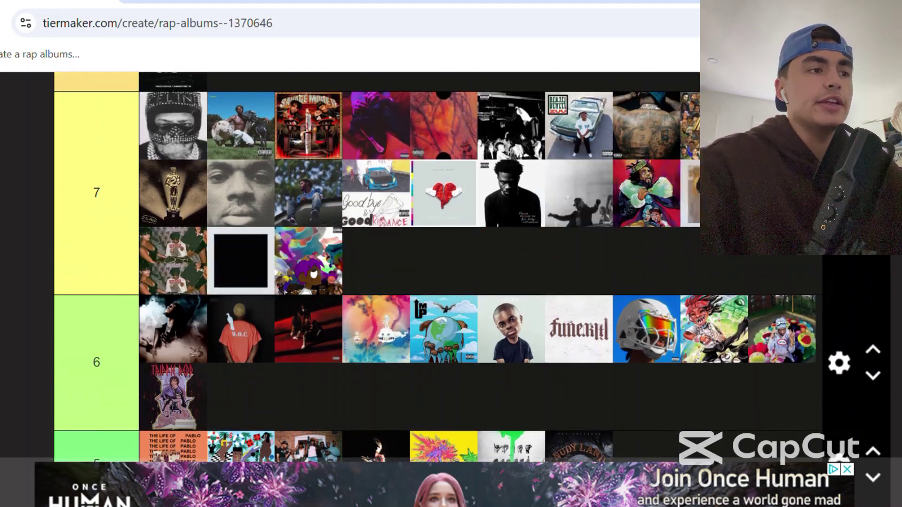
left_click_drag(271, 280, 167, 352)
Place the cover with the blue WOLF cap third in tier 7, before Savage Mode II.
scroll(167, 353, "down", 13)
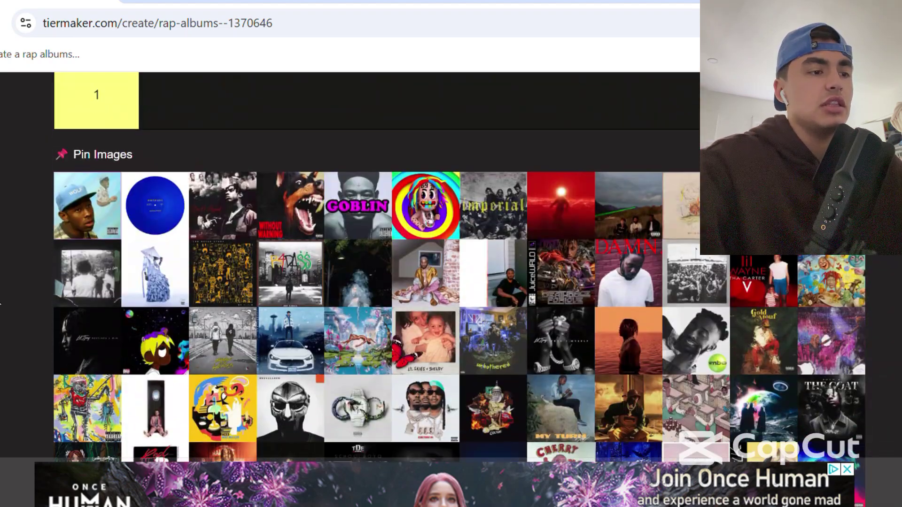
left_click_drag(88, 205, 293, 337)
scroll(293, 337, "down", 9)
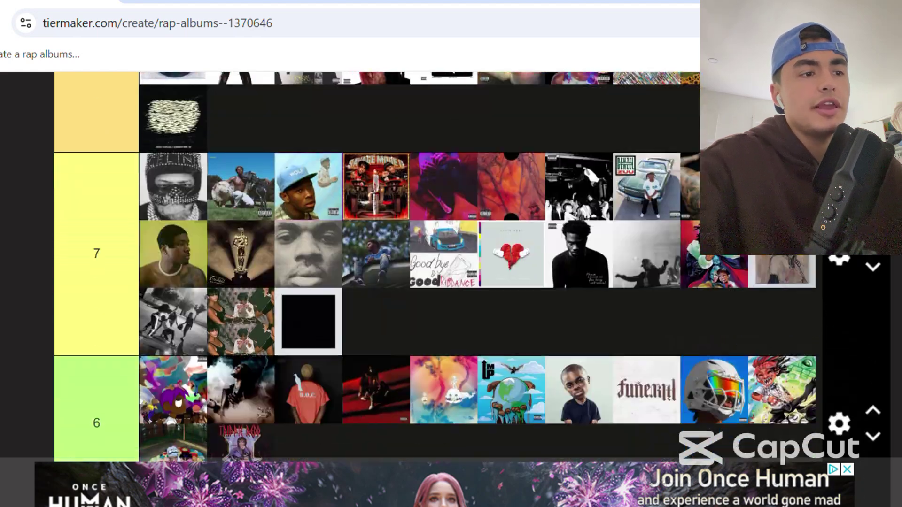
Place the dark black-and-white group photo cover at the end of tier 7, after the black square cover.
scroll(376, 263, "down", 4)
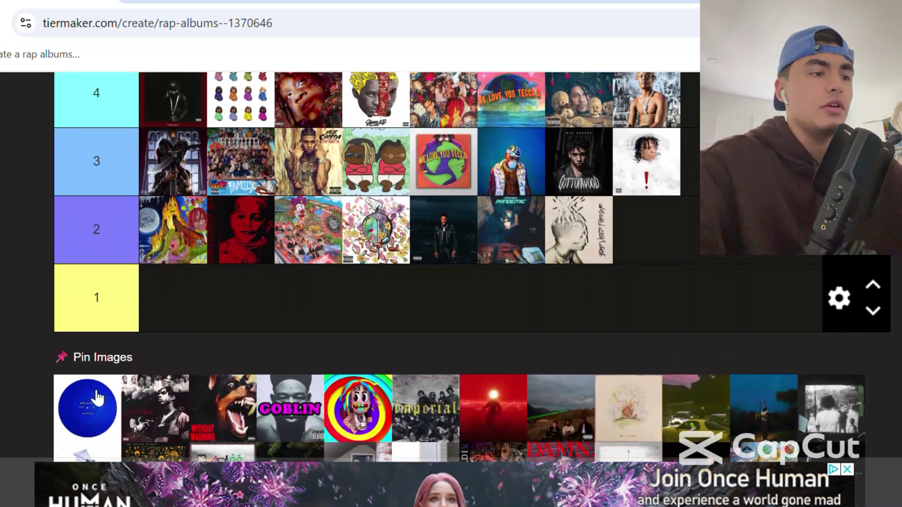
left_click_drag(98, 397, 402, 155)
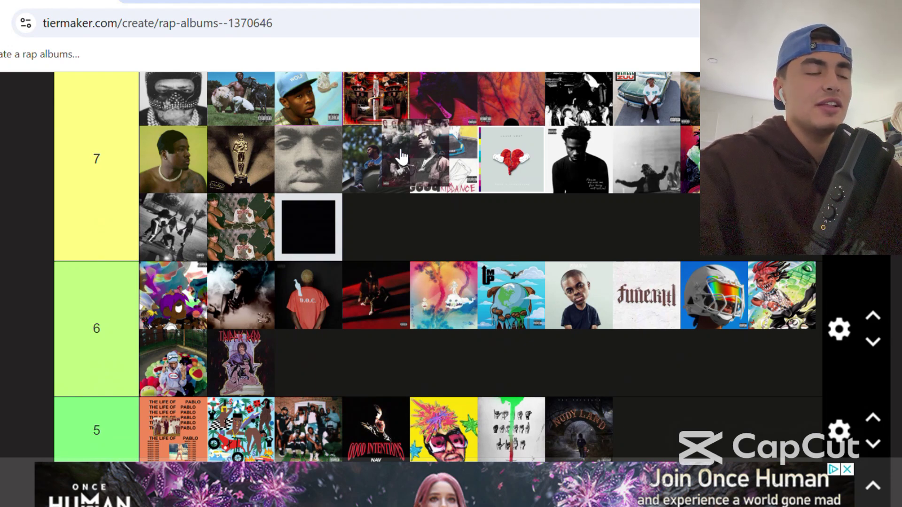
left_click_drag(402, 157, 455, 236)
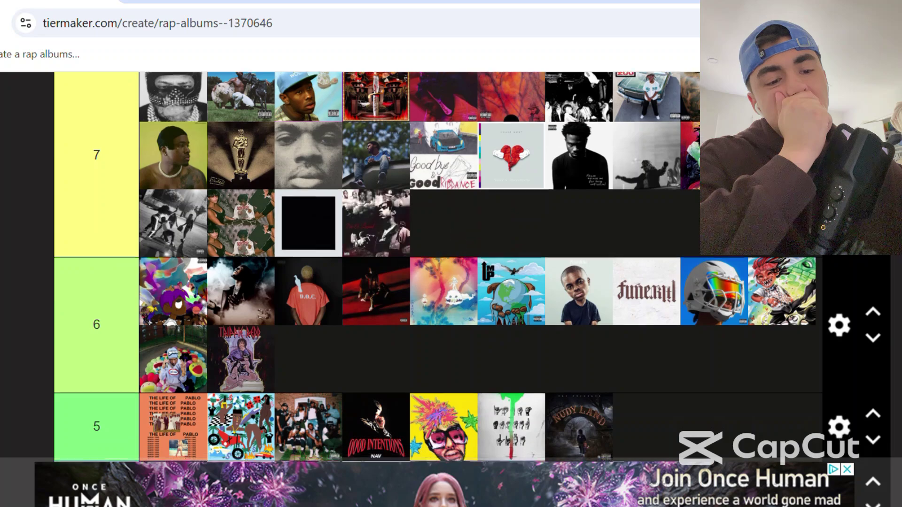
Place the WITHOUT WARNING dog cover in tier 7, directly after the cover with a man in front of a green car.
scroll(455, 235, "down", 11)
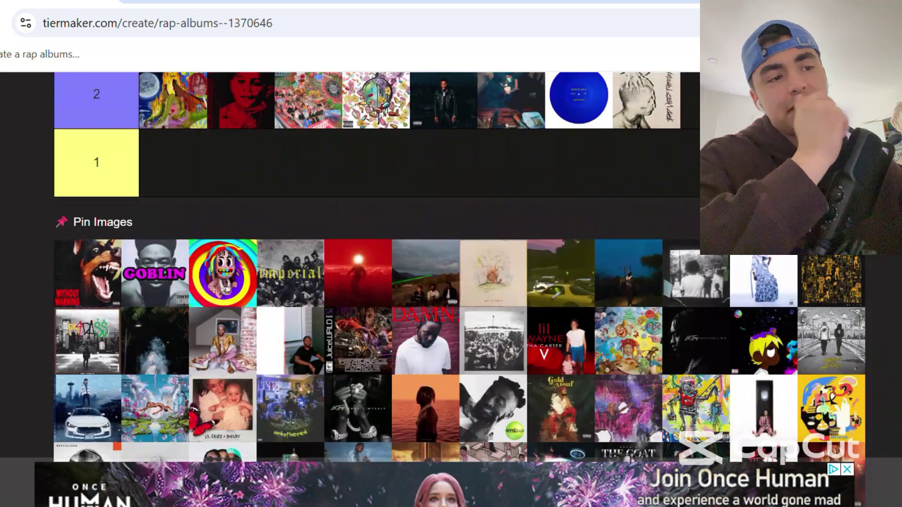
left_click_drag(80, 277, 580, 173)
scroll(24, 141, "up", 2)
scroll(25, 150, "up", 3)
scroll(25, 151, "up", 7)
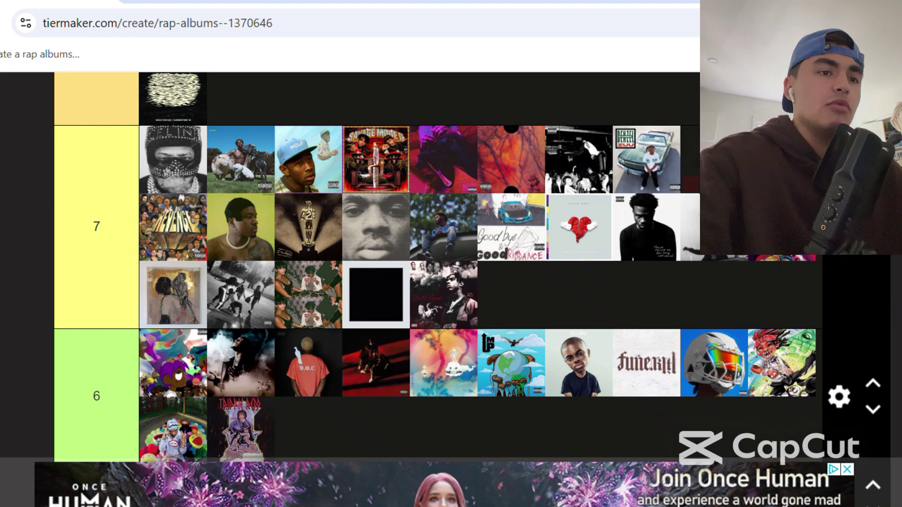
Move the GOBLIN cover out of the unranked images into the tier list.
scroll(376, 263, "down", 13)
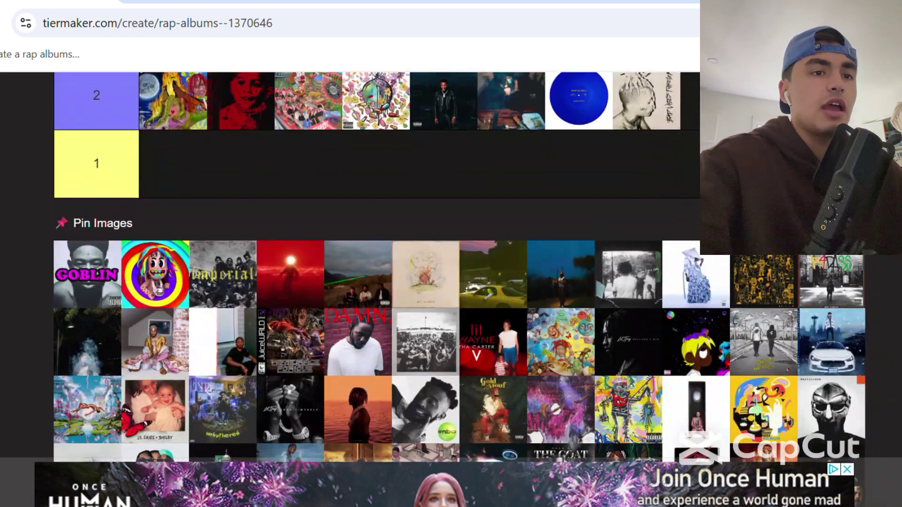
left_click_drag(77, 268, 273, 236)
scroll(10, 171, "up", 13)
scroll(10, 169, "up", 6)
scroll(272, 236, "down", 15)
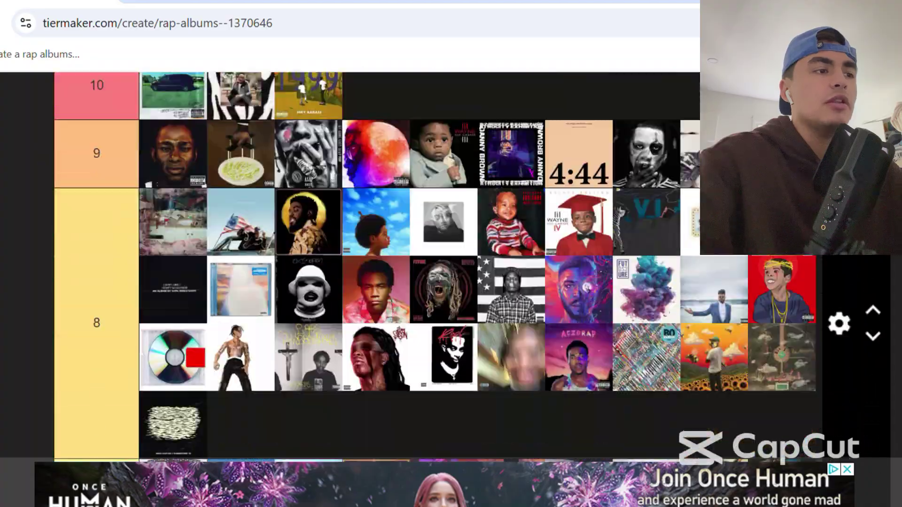
Place the cartoon cover with rainbow rings in tier 1 and the black-and-white Imperial cover in tier 8, before the plain black text cover.
scroll(272, 236, "down", 14)
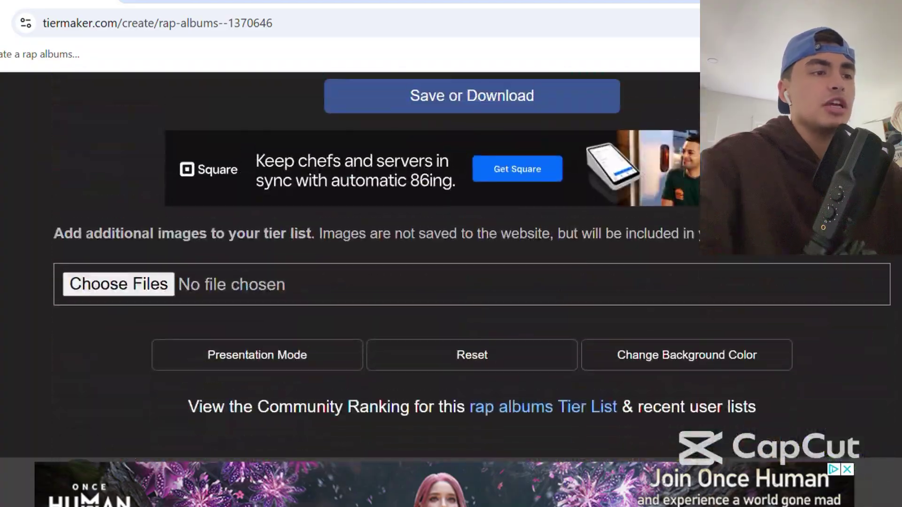
scroll(273, 236, "up", 8)
scroll(272, 236, "up", 5)
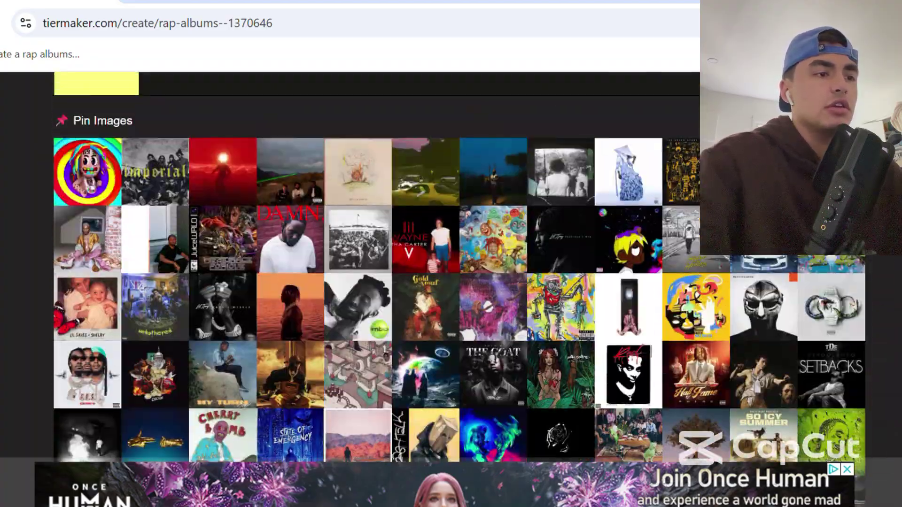
scroll(40, 202, "up", 1)
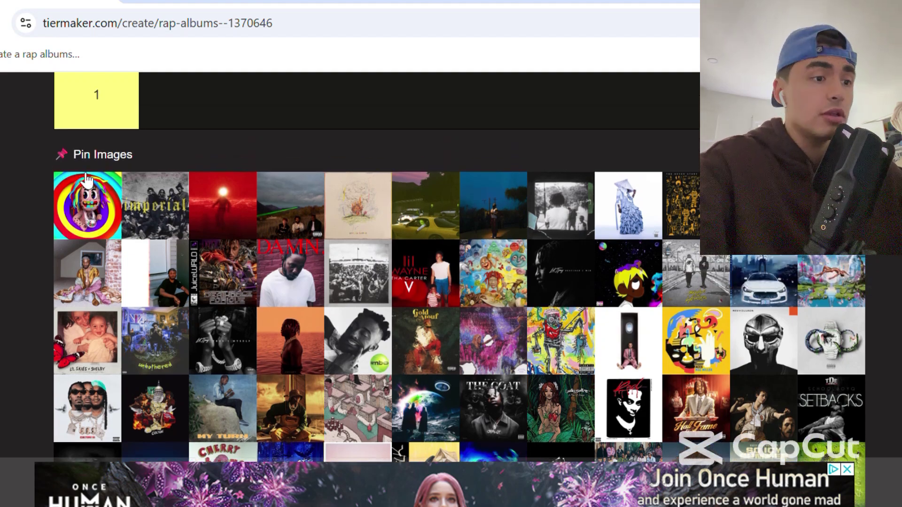
left_click_drag(96, 199, 202, 123)
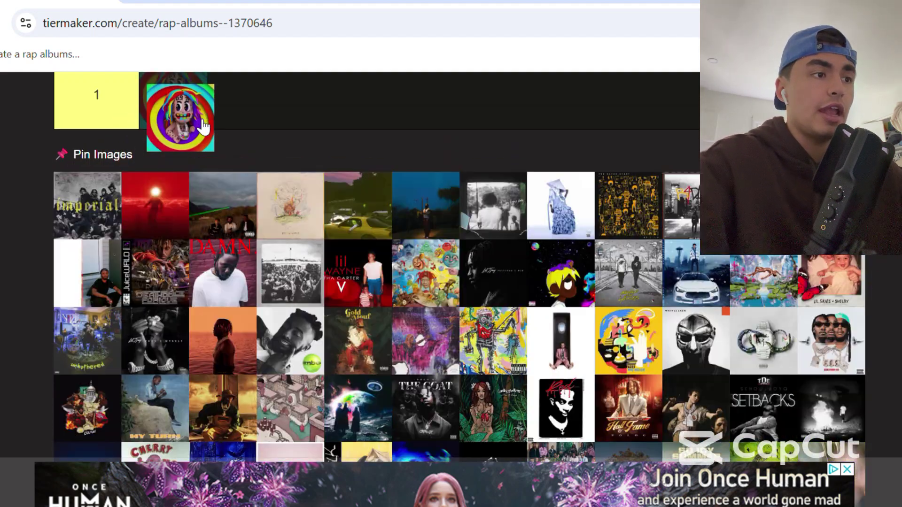
left_click_drag(111, 215, 175, 192)
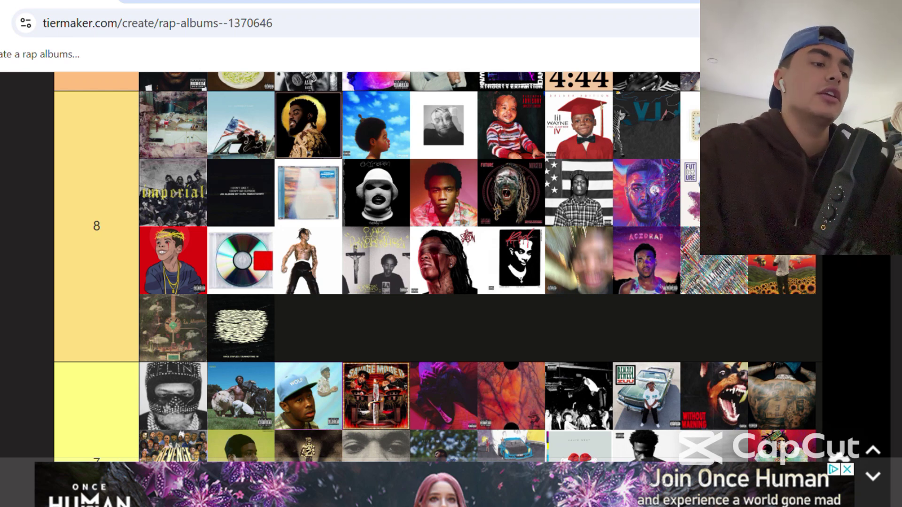
Place the red cover with the glowing sun in tier 7, directly before the Good Riddance cover.
scroll(423, 268, "down", 3)
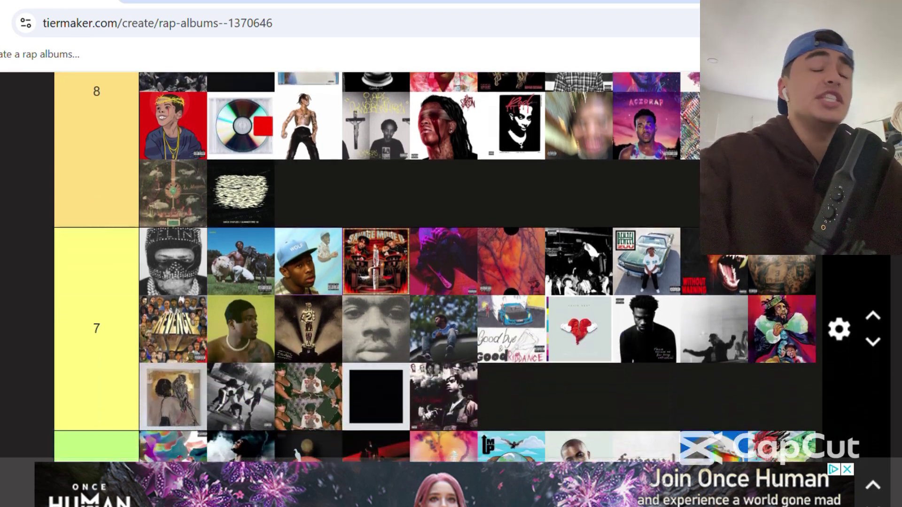
scroll(423, 268, "down", 20)
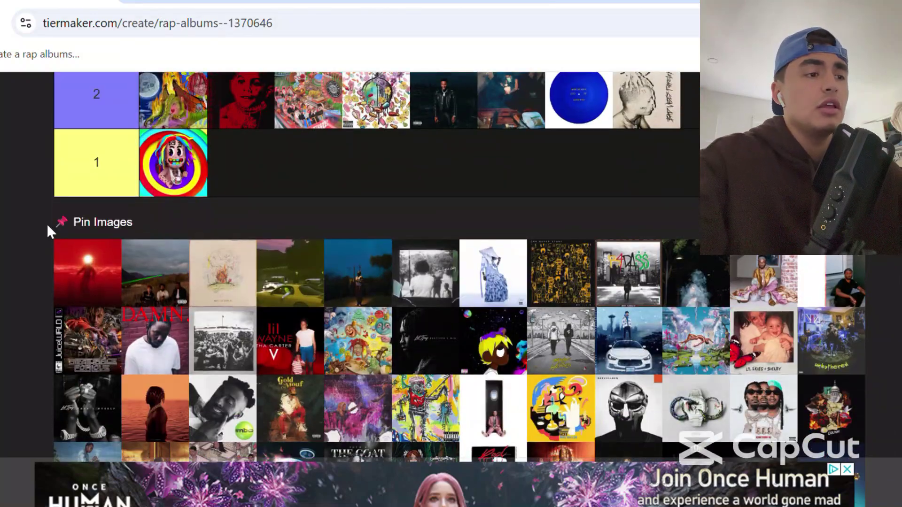
left_click_drag(75, 254, 521, 190)
scroll(155, 176, "up", 9)
scroll(150, 177, "up", 3)
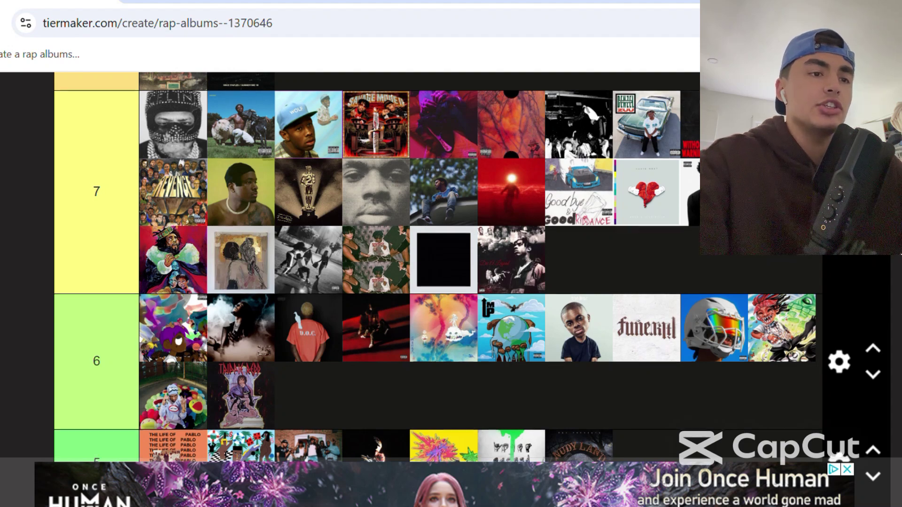
Place the dark mountain landscape cover with the green beam in tier 7, between WITHOUT WARNING and the tattooed-back cover.
scroll(437, 267, "down", 1)
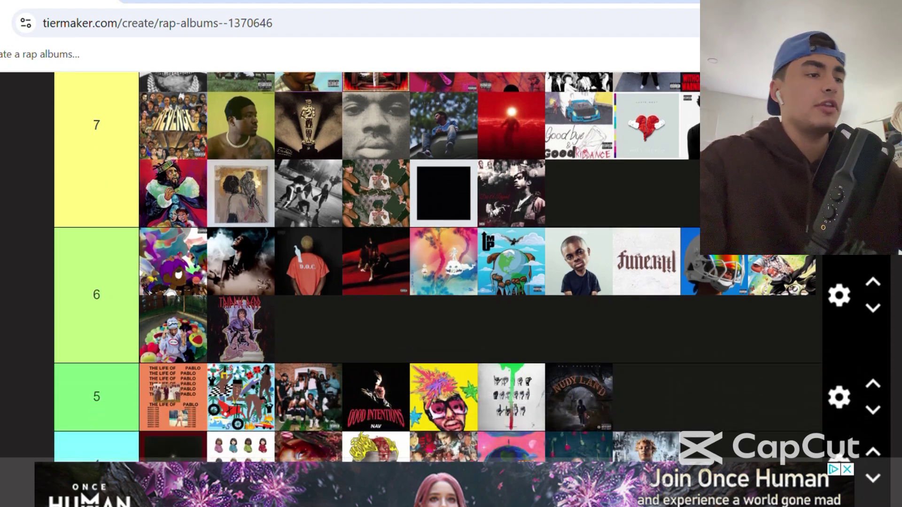
scroll(376, 267, "down", 4)
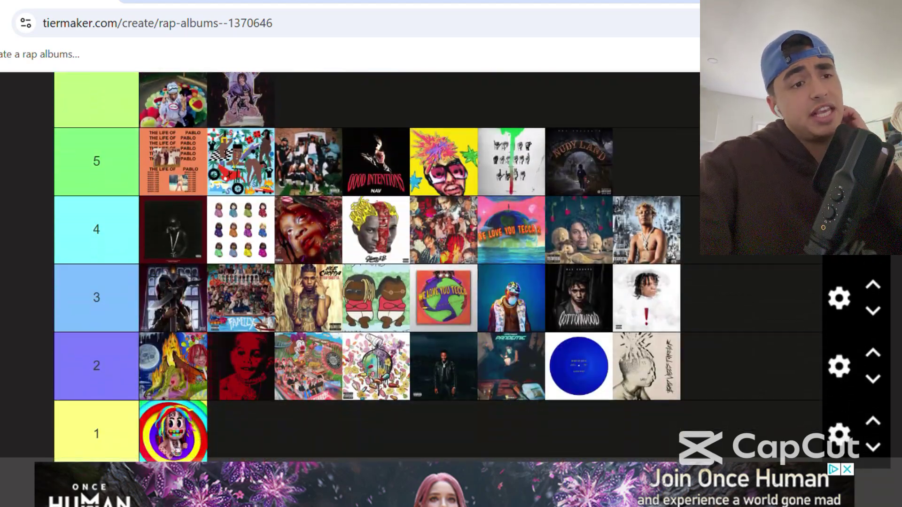
scroll(376, 268, "down", 5)
left_click_drag(87, 240, 690, 240)
scroll(291, 112, "up", 10)
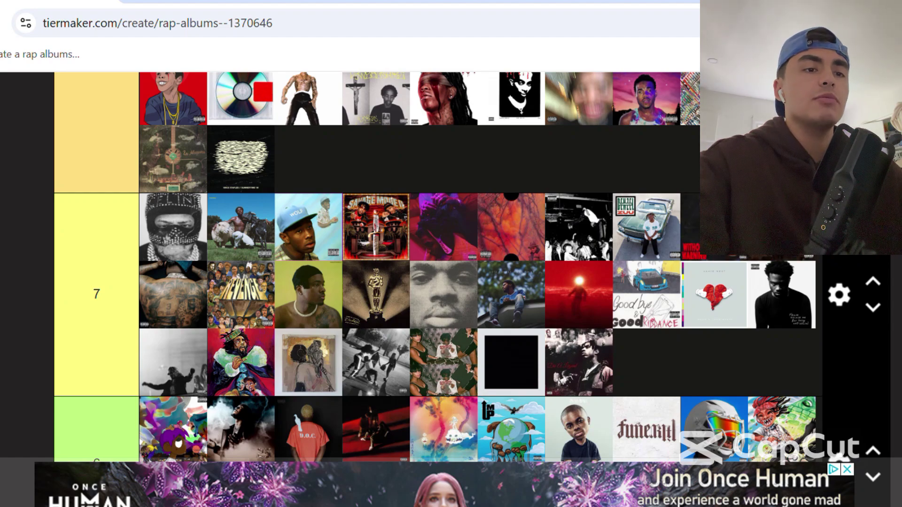
Place the beige cover with the small drawing sixth in tier 7, between the purple cover and the orange-red tree cover.
scroll(12, 268, "down", 10)
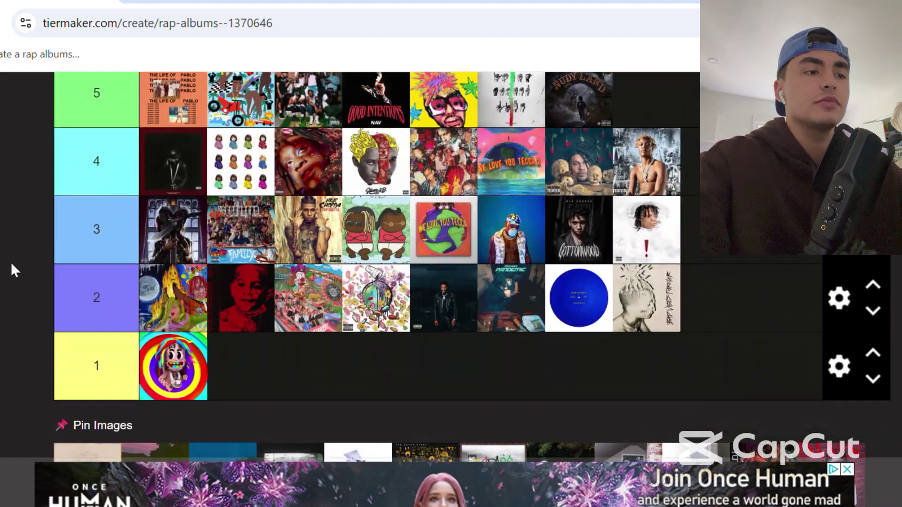
scroll(12, 269, "down", 3)
left_click_drag(104, 337, 538, 154)
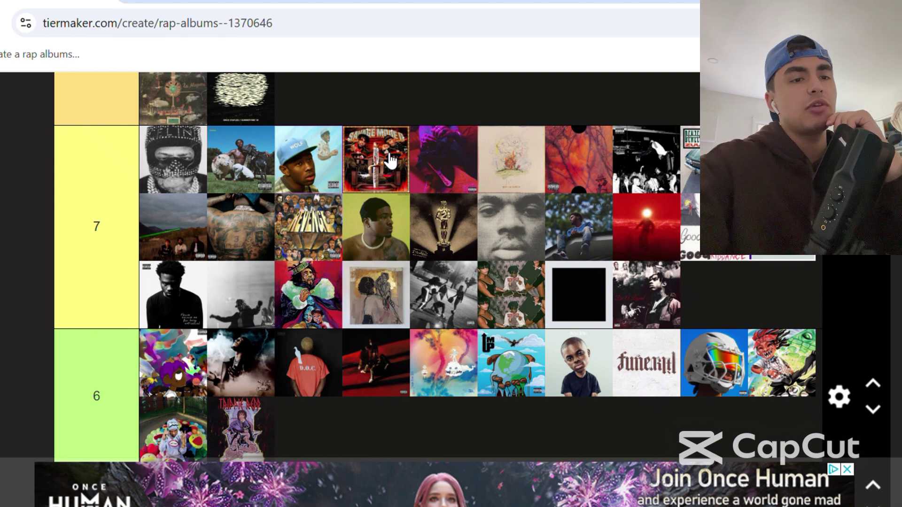
Reorder tier 7 so the blue WOLF cap cover sits fourth, between Savage Mode II and the purple cover.
scroll(48, 174, "down", 1)
left_click_drag(281, 135, 397, 107)
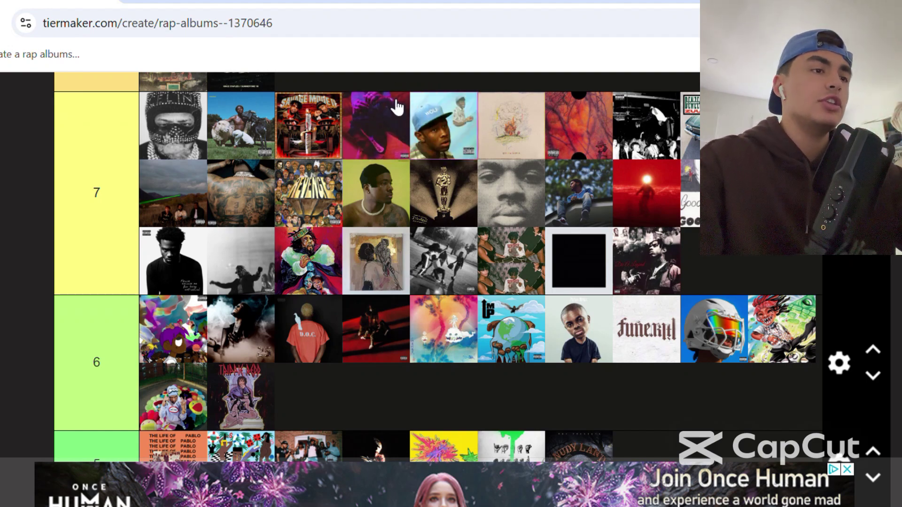
left_click_drag(507, 122, 461, 129)
mouse_move(582, 139)
left_mouse_down()
mouse_move(507, 137)
mouse_move(478, 149)
mouse_move(572, 145)
left_mouse_up()
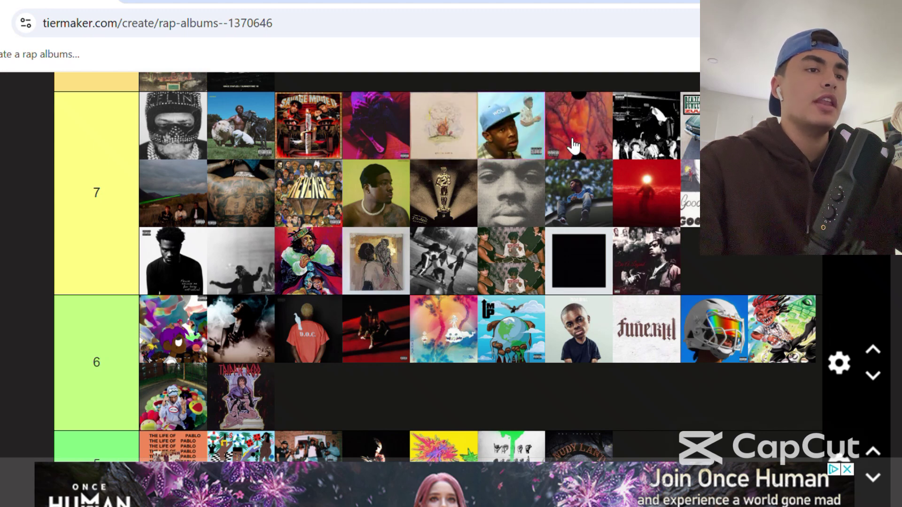
left_click_drag(504, 153, 350, 127)
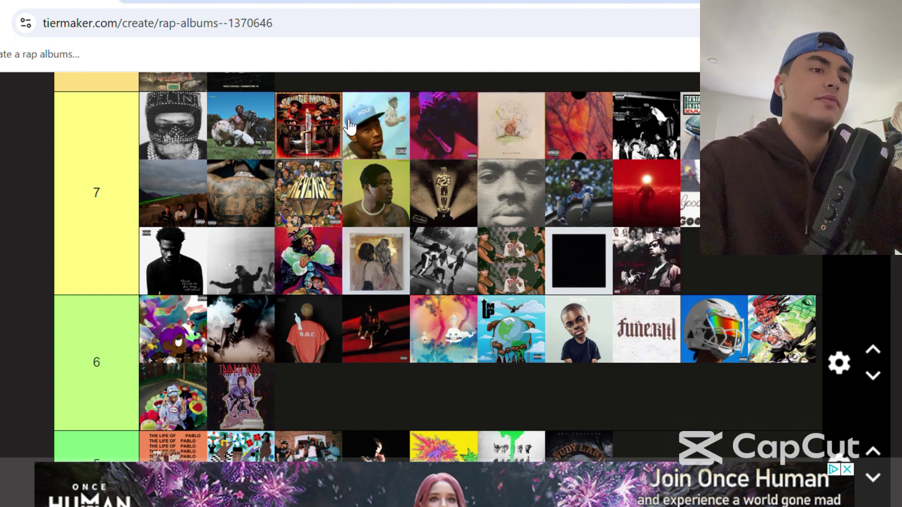
Place the cover with the yellow car in tier 5, directly after Good Intentions.
scroll(86, 183, "down", 5)
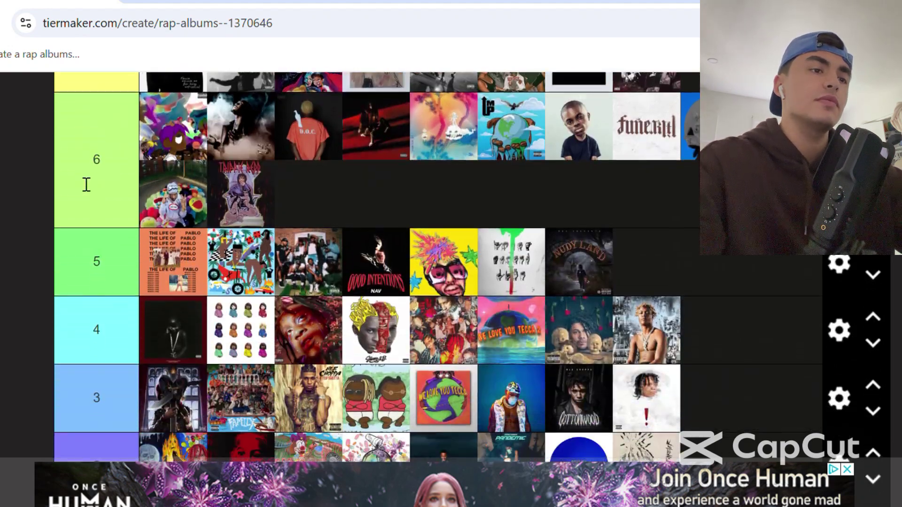
scroll(86, 184, "down", 8)
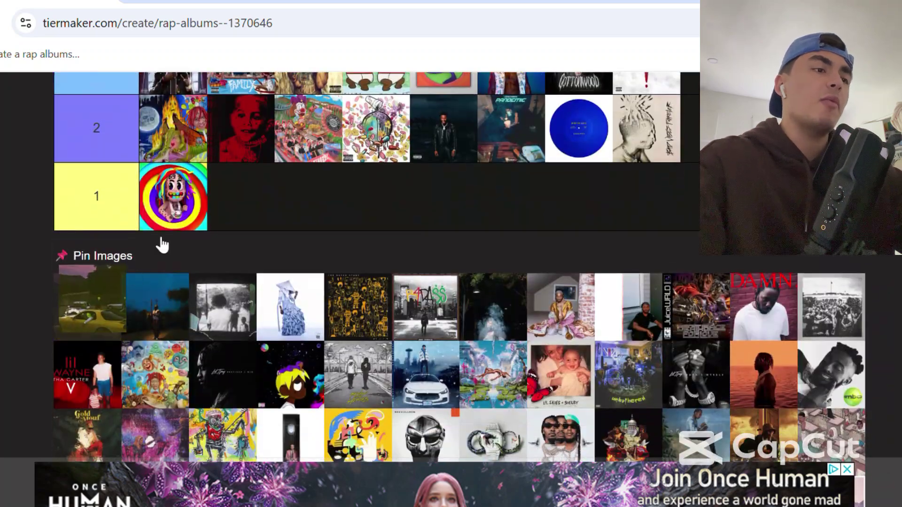
left_click_drag(162, 244, 453, 165)
left_click_drag(453, 165, 452, 164)
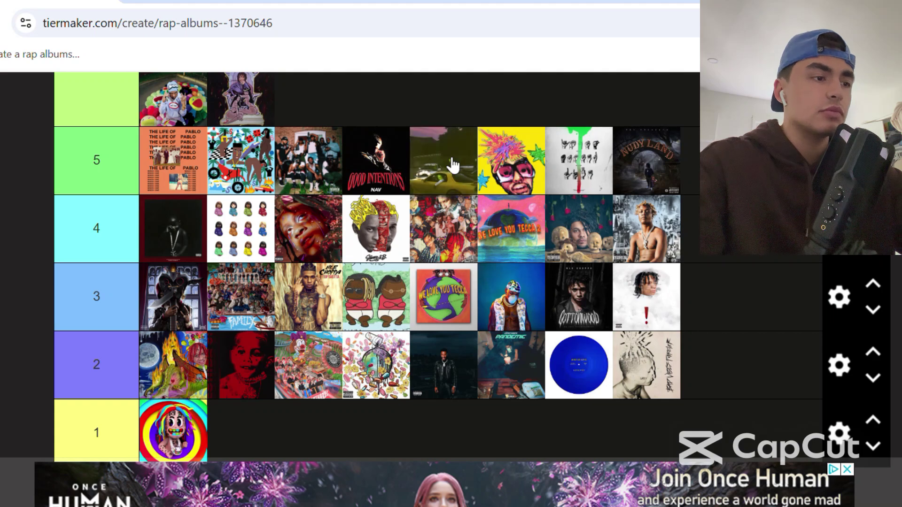
Place the dark blue night cover with the lone standing figure at the start of tier 6.
scroll(376, 264, "down", 3)
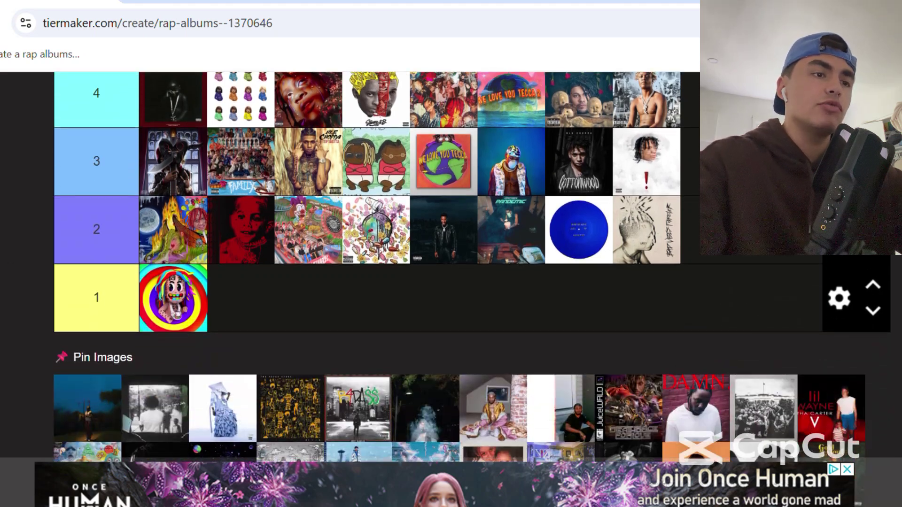
left_click_drag(87, 408, 155, 251)
scroll(141, 338, "up", 7)
Place the black-and-white cover with figures seen from behind third in tier 8, after the American flag monument cover.
scroll(29, 230, "down", 8)
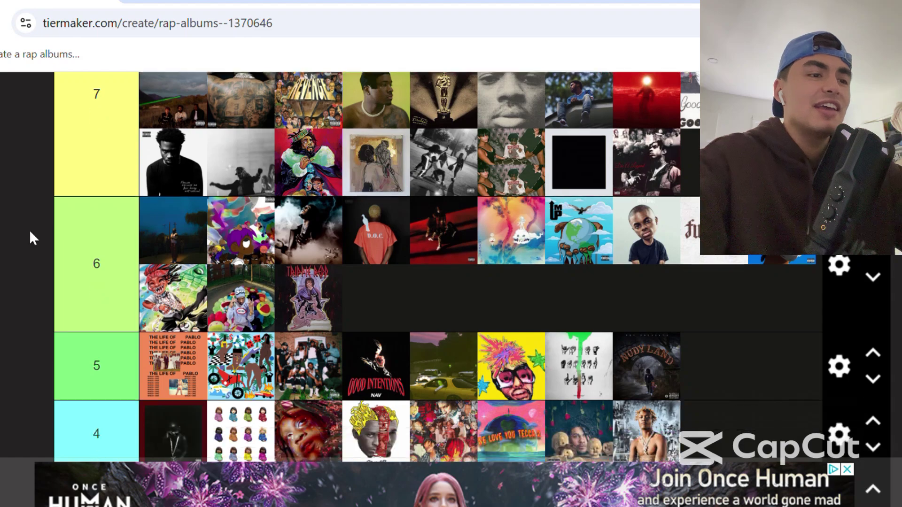
scroll(30, 232, "down", 1)
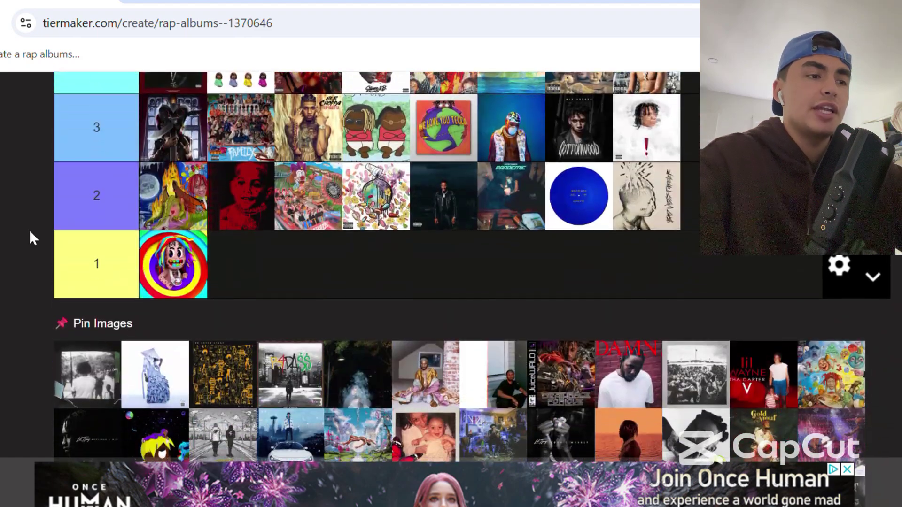
left_click_drag(85, 371, 327, 198)
scroll(292, 151, "up", 1)
scroll(288, 159, "up", 15)
scroll(288, 158, "up", 9)
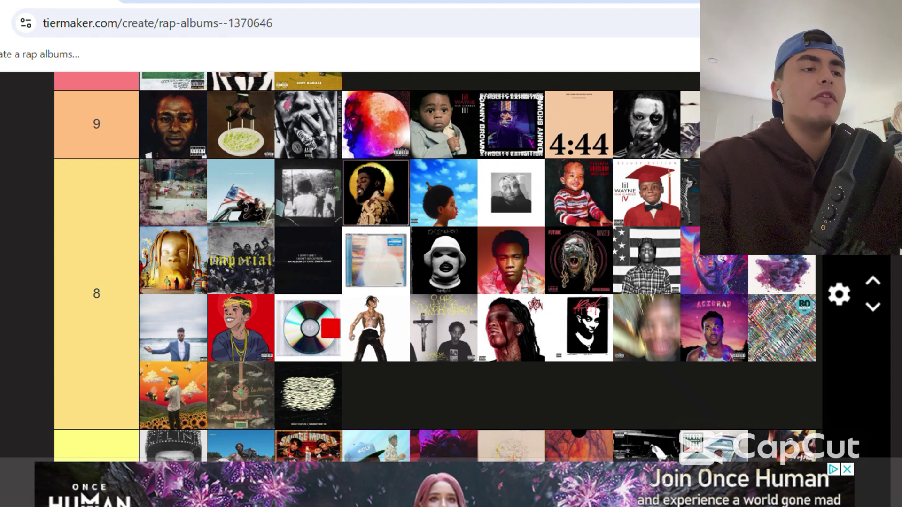
Place the cover with the figure in a blue ruffled dress eighth in tier 8, between the red baby portrait and the Lil Wayne IV cover.
scroll(434, 267, "down", 2)
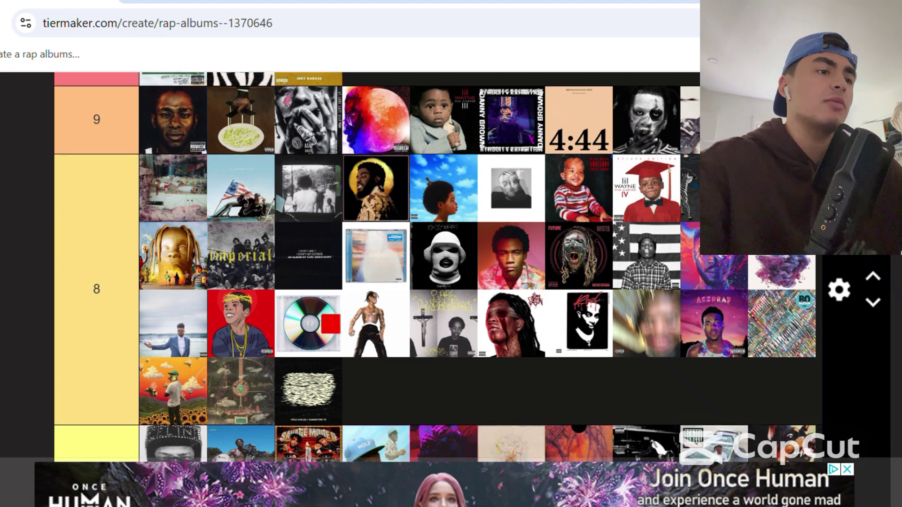
scroll(434, 268, "down", 1)
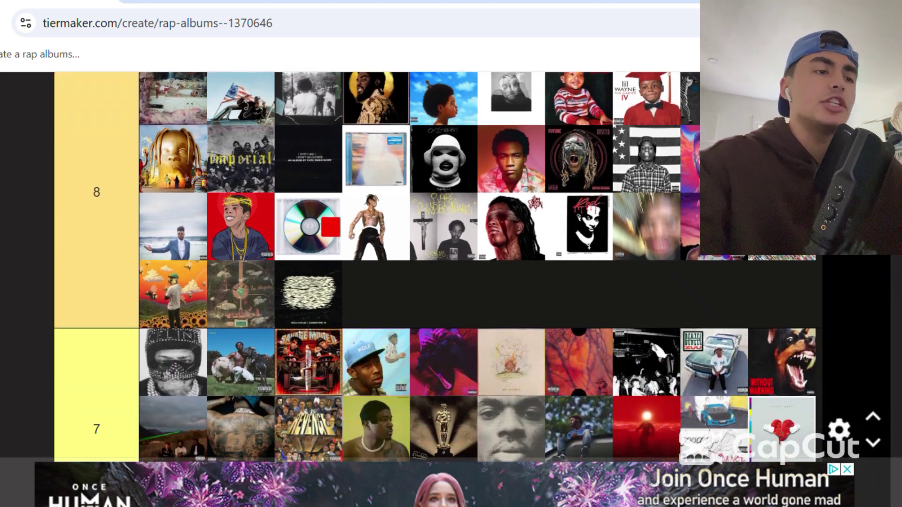
scroll(435, 267, "down", 15)
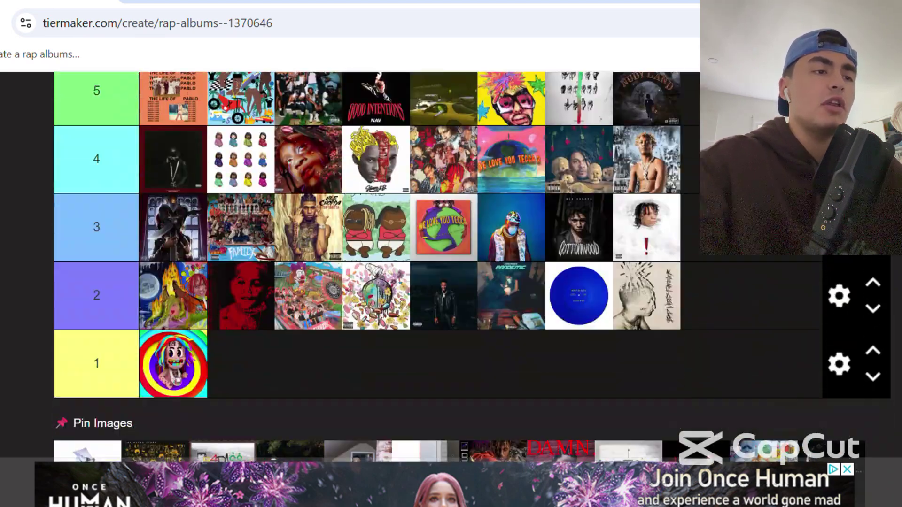
scroll(434, 267, "down", 1)
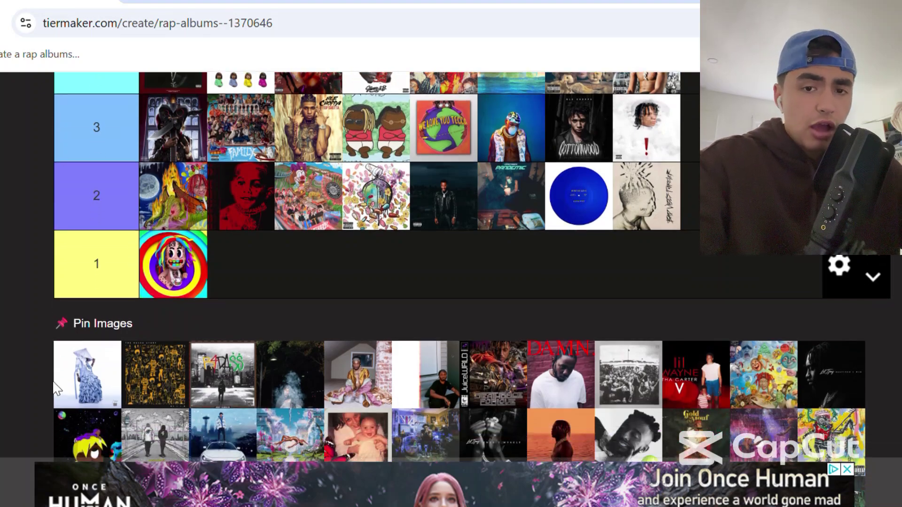
left_click_drag(56, 389, 376, 253)
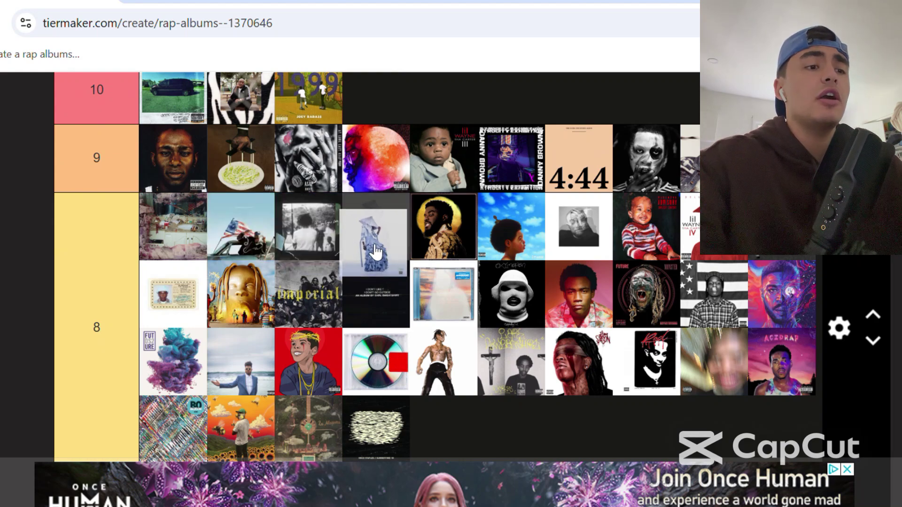
left_click_drag(376, 253, 436, 247)
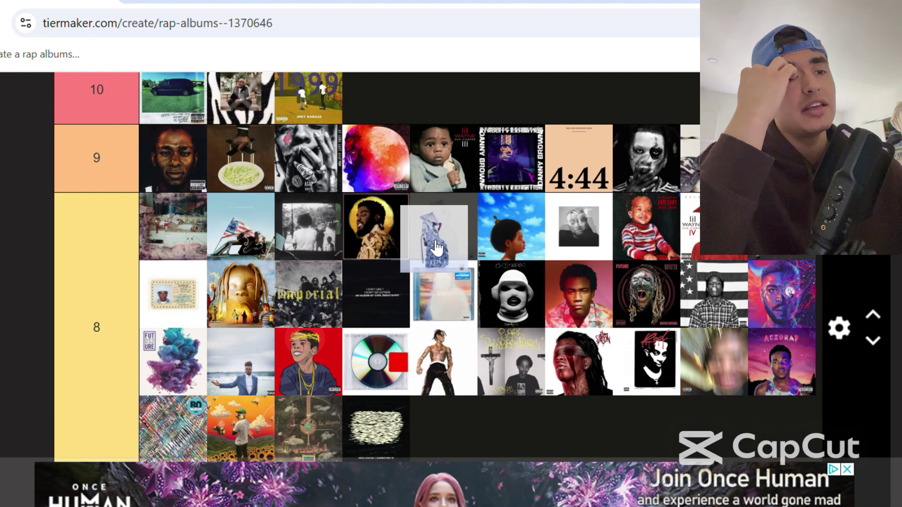
left_click_drag(436, 246, 402, 240)
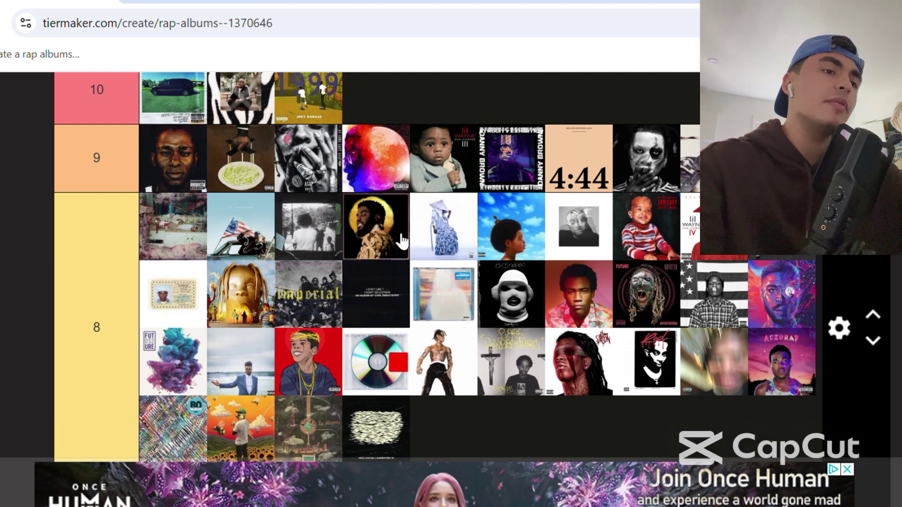
left_click_drag(402, 239, 620, 237)
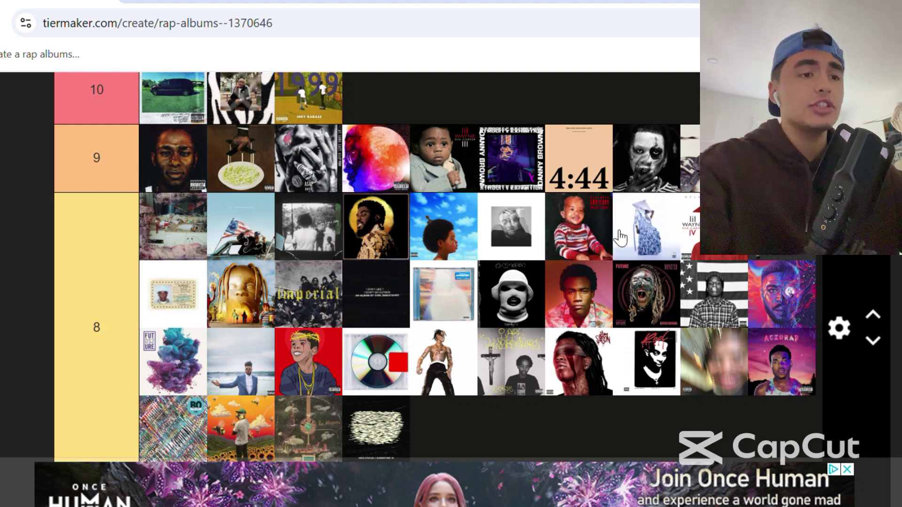
Move the blue ruffled dress cover ahead of the red baby portrait in tier 8, and place the gold-on-black figures cover seventh in tier 7.
left_click_drag(621, 237, 582, 223)
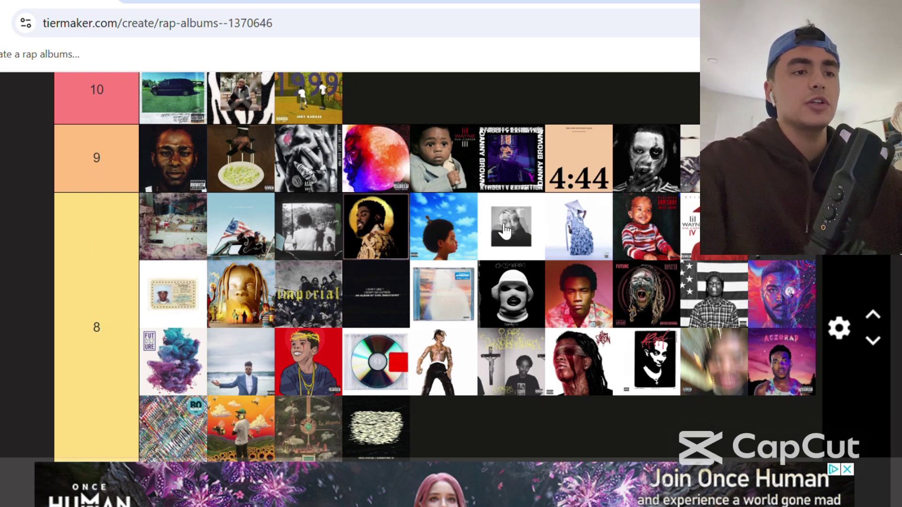
scroll(505, 230, "down", 15)
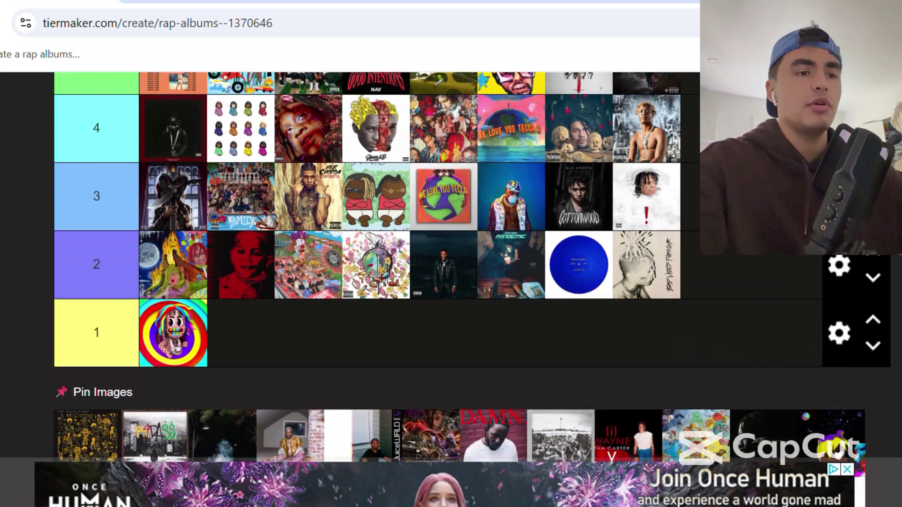
scroll(472, 266, "down", 2)
left_click_drag(91, 355, 579, 159)
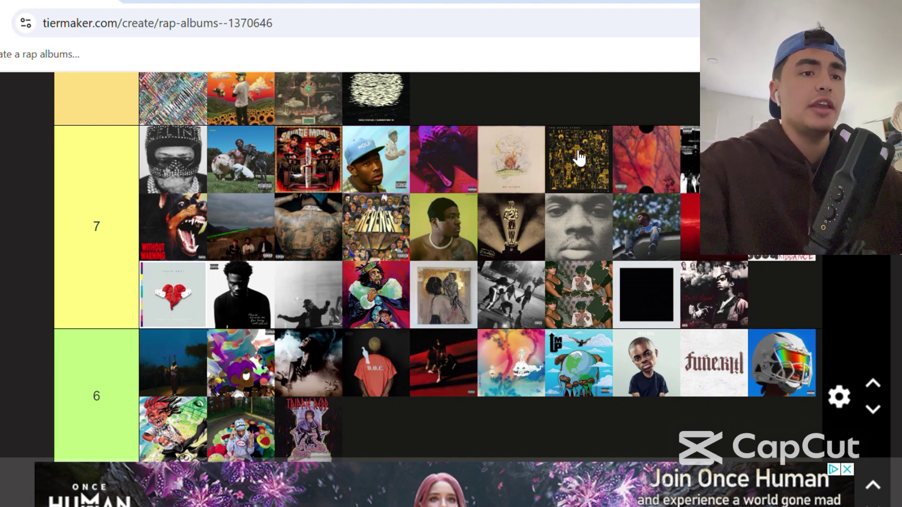
scroll(10, 298, "down", 1)
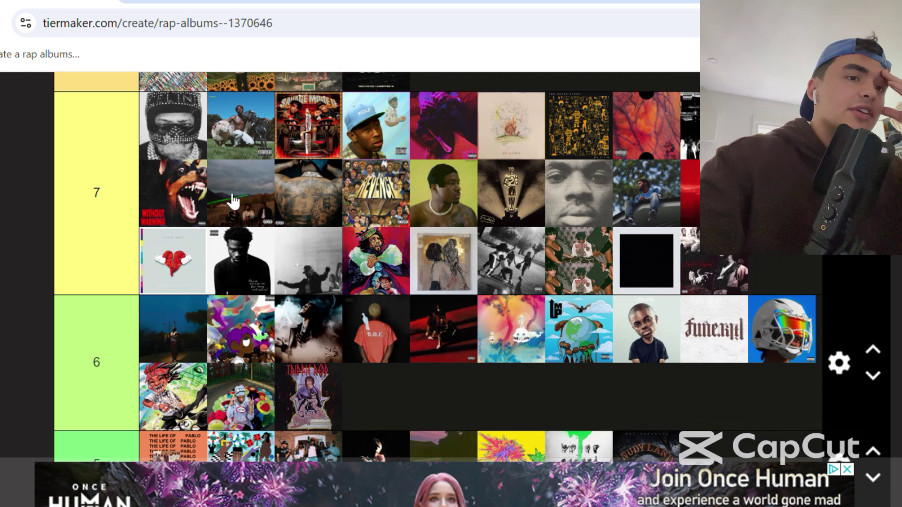
left_click_drag(204, 195, 212, 180)
left_click_drag(204, 145, 183, 143)
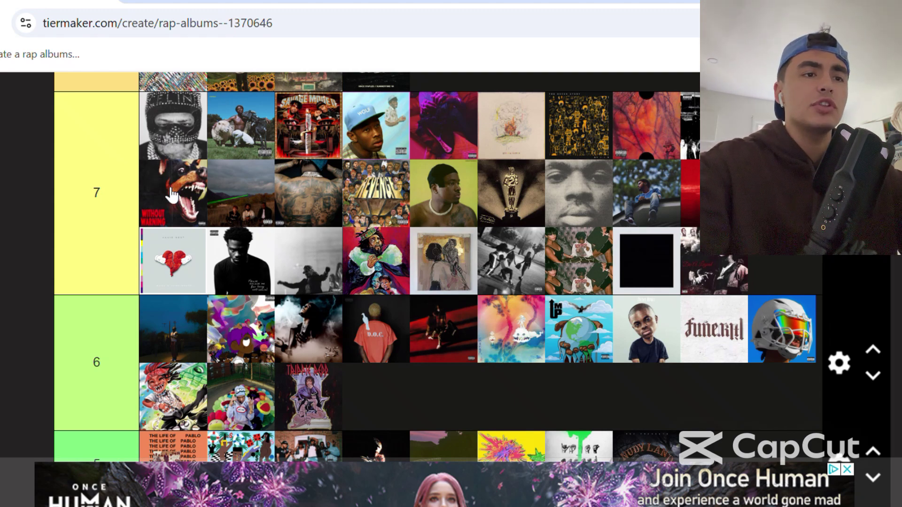
Place the B4DA$$ cover in tier 8's last row, directly after the sunflower field cover.
scroll(375, 268, "down", 6)
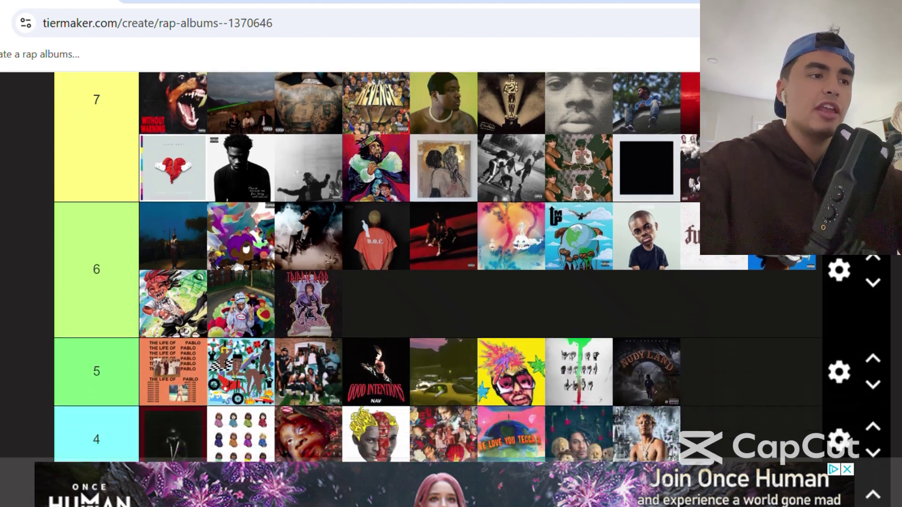
scroll(376, 268, "down", 5)
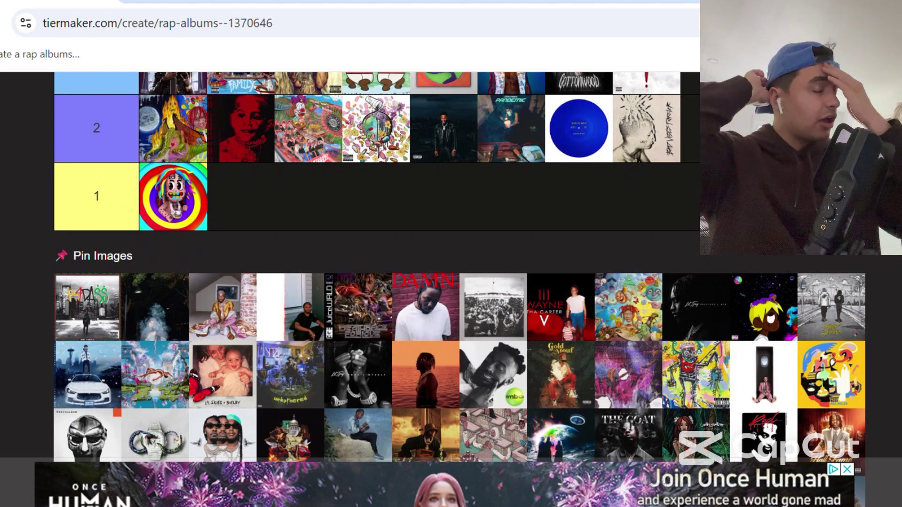
left_click_drag(88, 306, 382, 153)
scroll(383, 153, "up", 15)
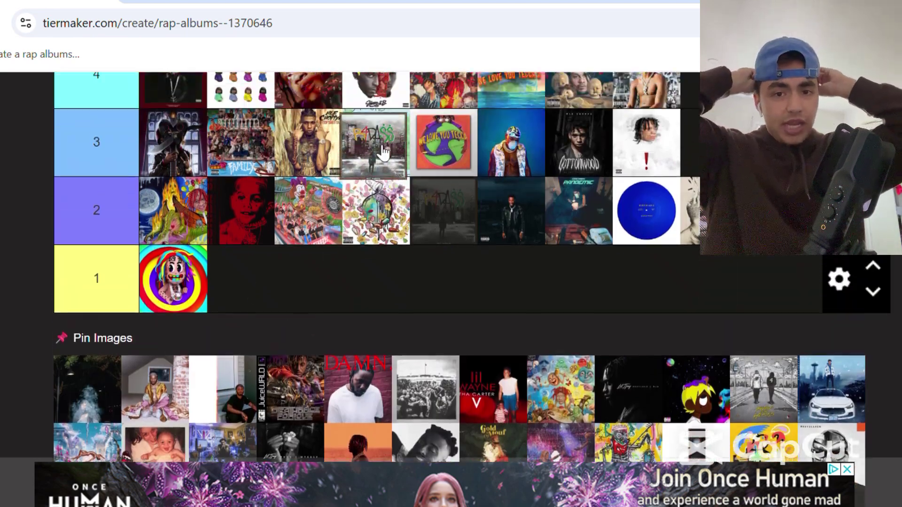
scroll(383, 153, "up", 4)
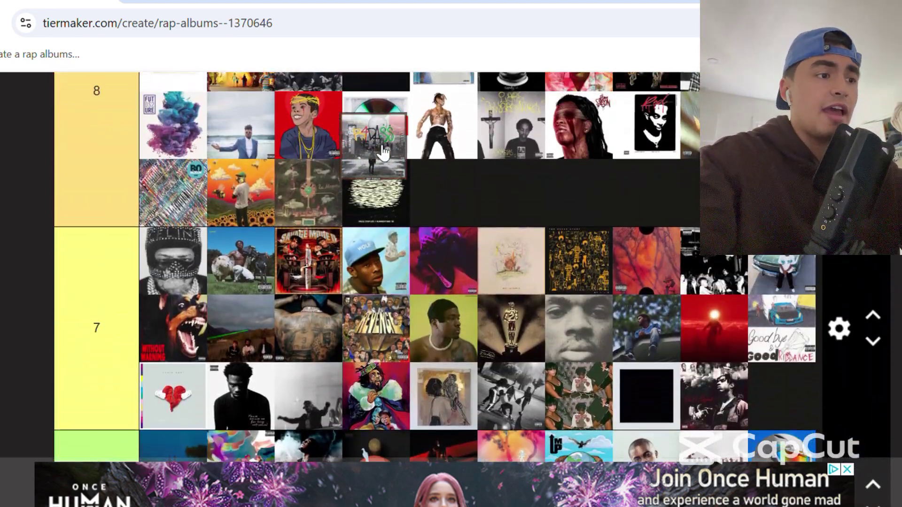
left_click_drag(383, 153, 335, 197)
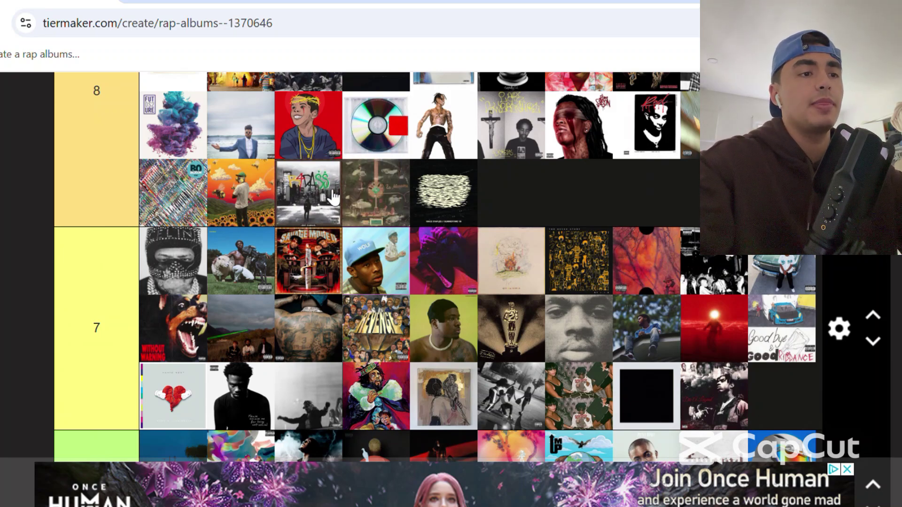
Place the dark cover with pale blue smoke in tier 7, directly after Without Warning.
scroll(346, 201, "down", 2)
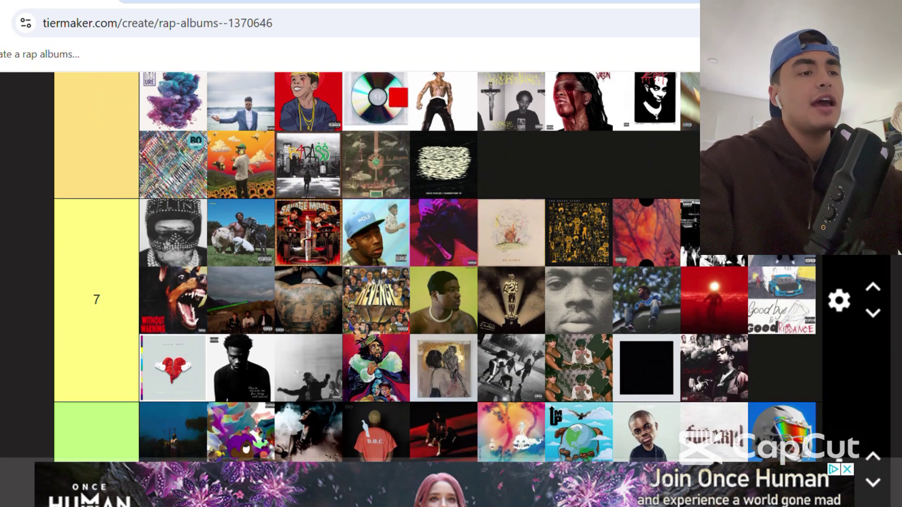
scroll(376, 263, "down", 15)
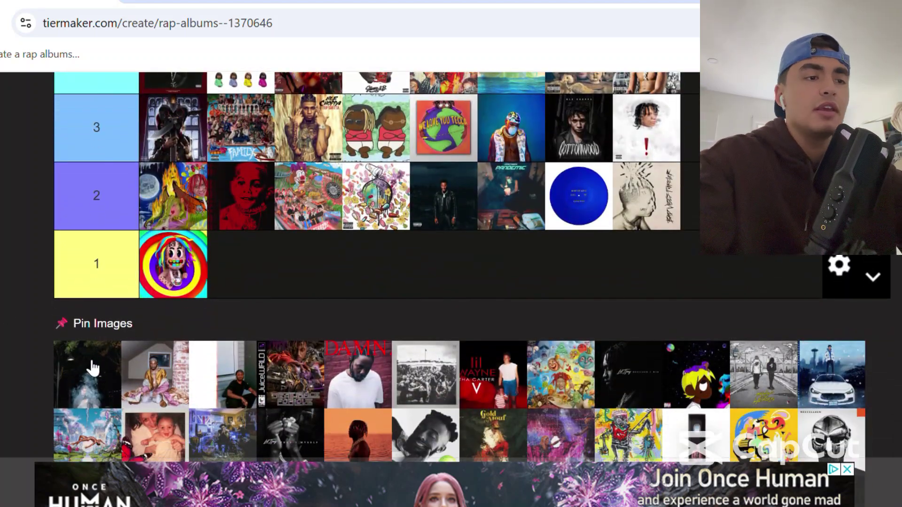
left_click_drag(91, 369, 350, 173)
scroll(355, 171, "up", 10)
left_click_drag(354, 172, 251, 247)
scroll(355, 171, "up", 1)
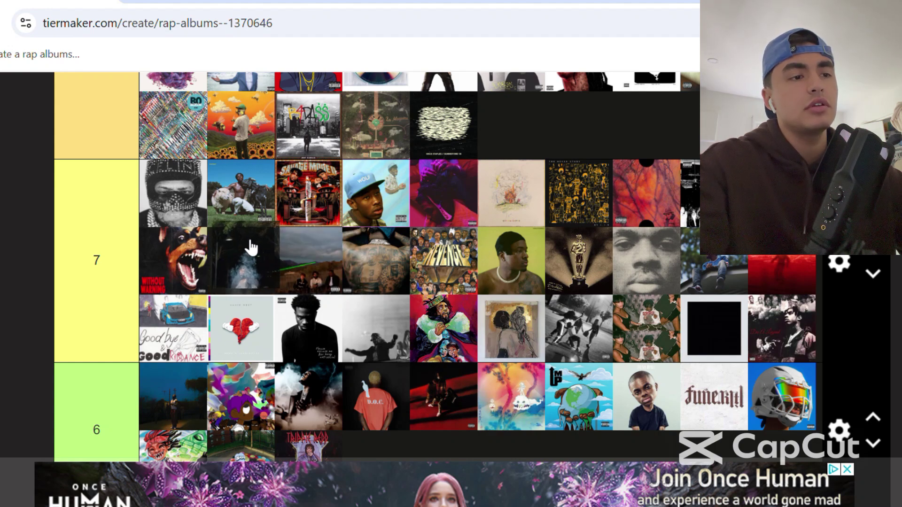
left_click_drag(250, 247, 251, 246)
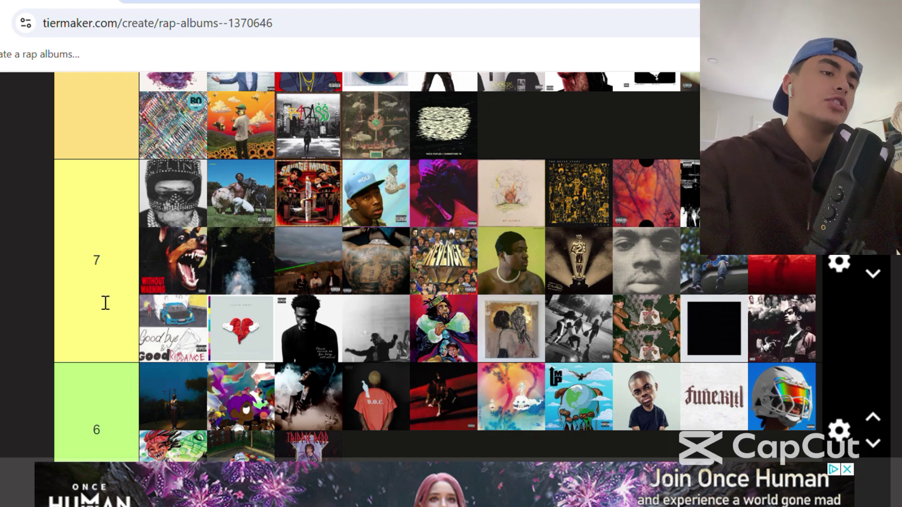
Place the attic room cover with the seated robed figure seventh in tier 7, between the tree drawing and the gold-on-black cover.
scroll(10, 308, "down", 3)
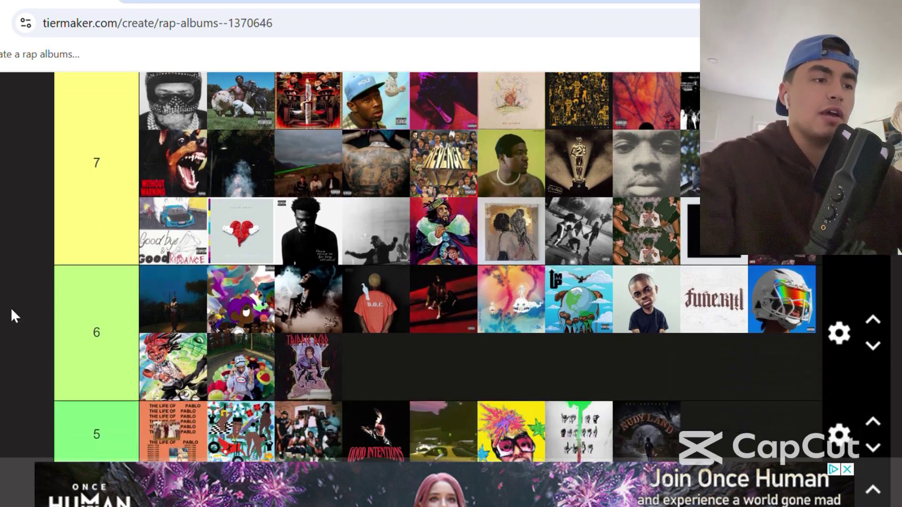
scroll(10, 308, "down", 8)
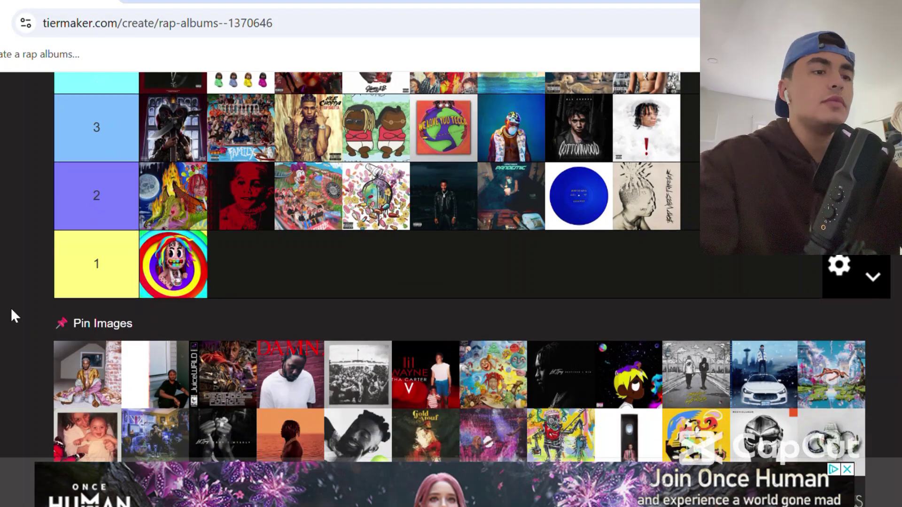
left_click_drag(107, 389, 581, 137)
scroll(202, 221, "up", 10)
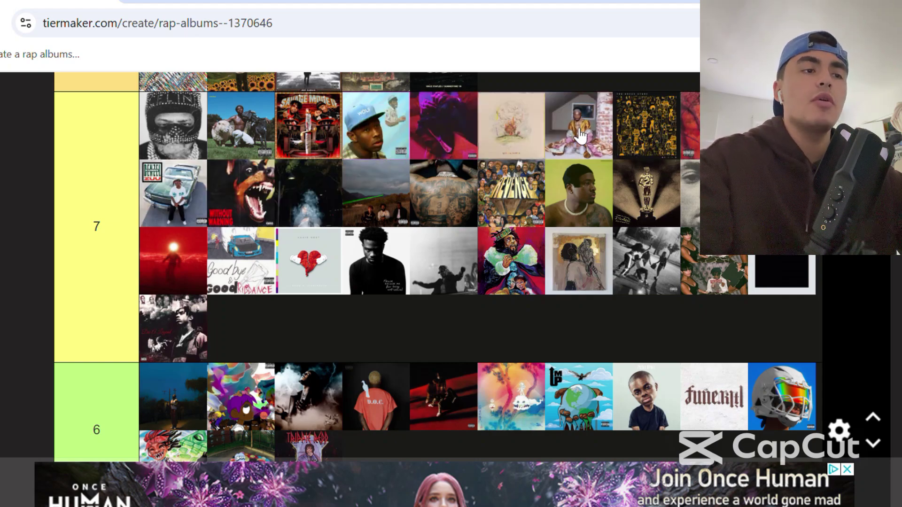
Place the white cover with the man seated by a doorway in tier 7, directly after the gold statuette cover.
scroll(581, 137, "down", 9)
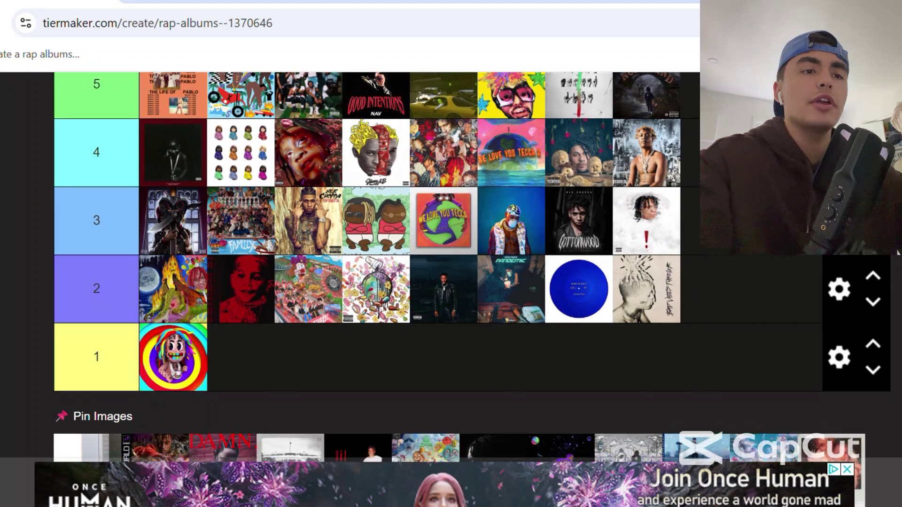
scroll(470, 282, "down", 2)
left_click_drag(87, 376, 689, 180)
scroll(307, 185, "up", 8)
scroll(313, 181, "up", 2)
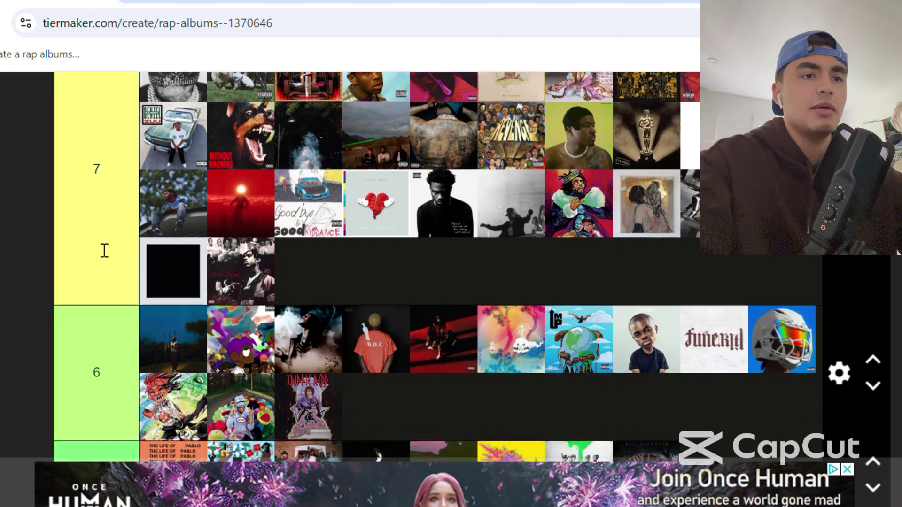
Place the Juice WRLD cover sixth in tier 6, between the red-floor cover and the pastel swirl cover.
scroll(105, 250, "down", 1)
scroll(104, 251, "down", 14)
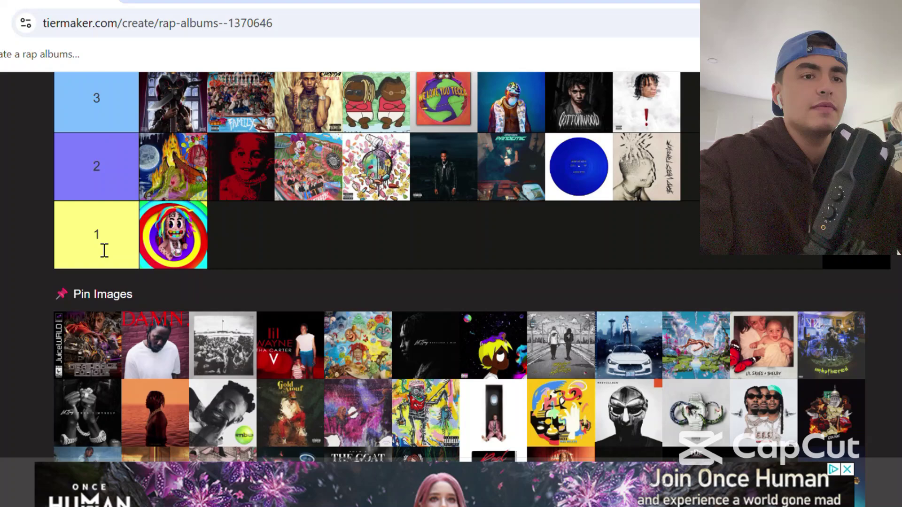
left_click_drag(94, 329, 313, 205)
scroll(234, 191, "up", 1)
scroll(234, 190, "up", 9)
scroll(233, 188, "up", 1)
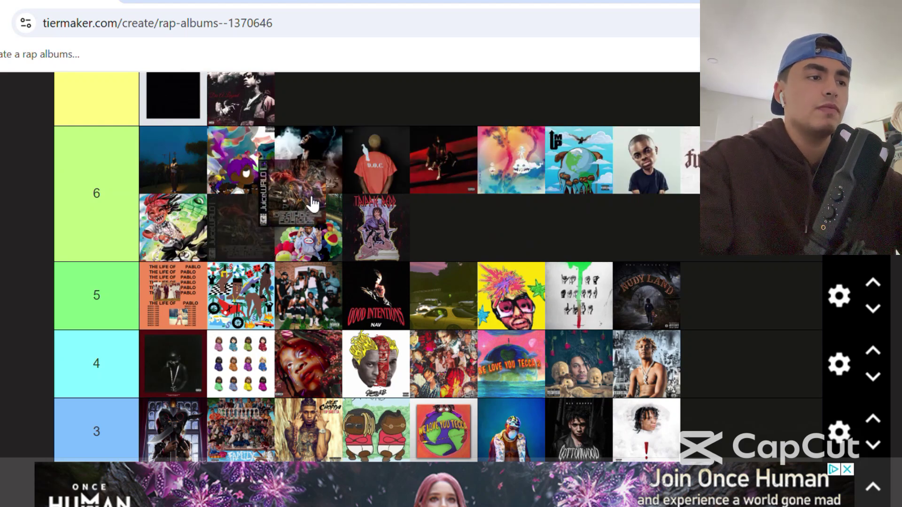
left_click_drag(322, 207, 486, 179)
Place the DAMN. cover at the start of tier 9.
scroll(375, 266, "down", 8)
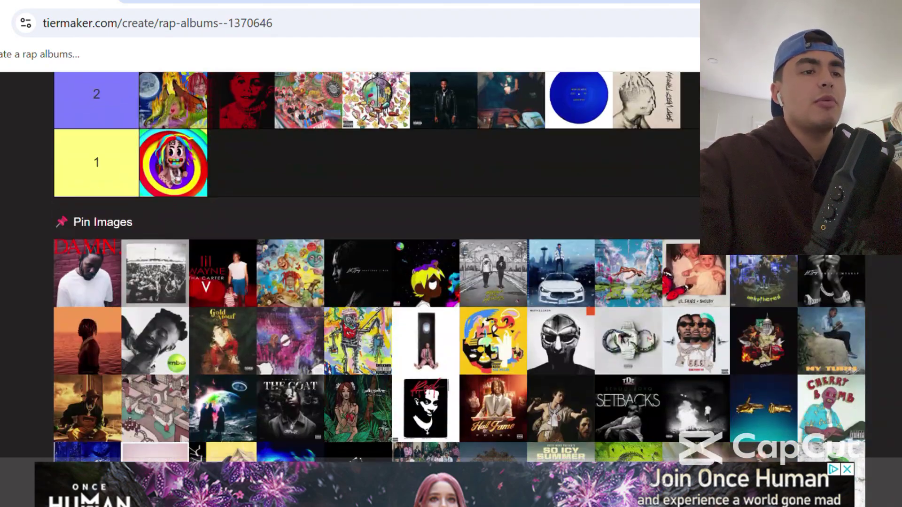
left_click_drag(87, 277, 189, 137)
scroll(278, 156, "up", 15)
scroll(277, 156, "up", 5)
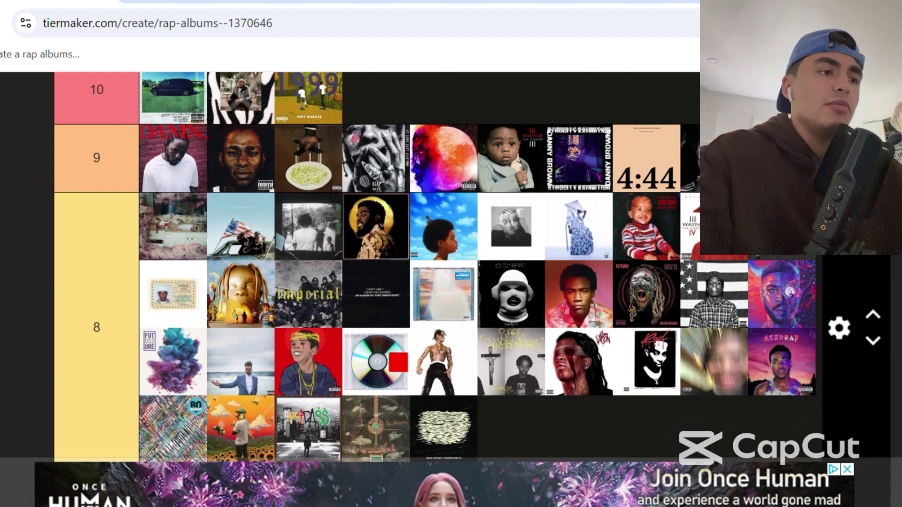
Place the black-and-white crowd cover third in tier 10, directly before 1999.
scroll(423, 268, "down", 10)
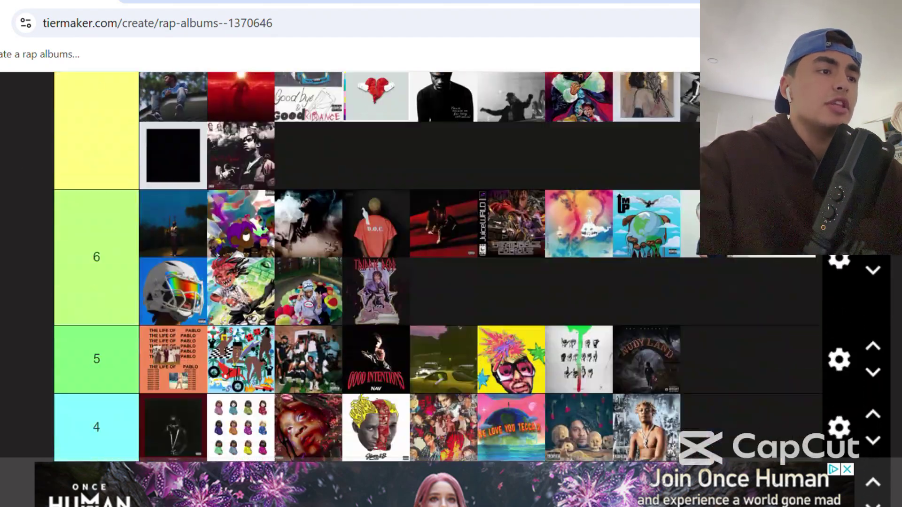
scroll(423, 268, "down", 8)
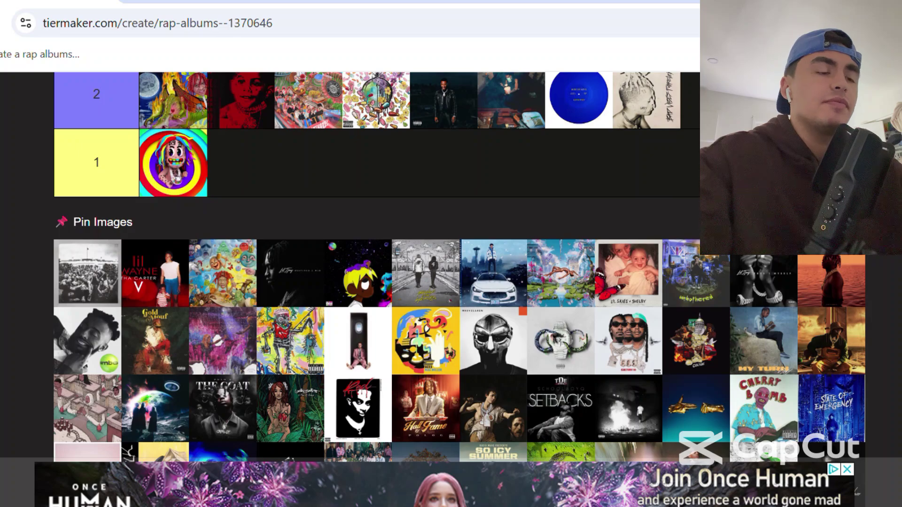
left_click_drag(87, 273, 277, 139)
left_click(94, 192)
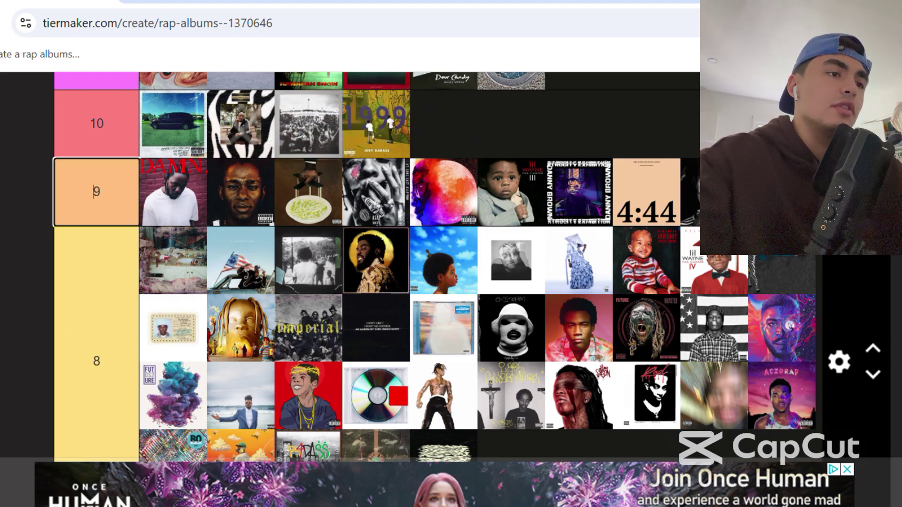
key("Return")
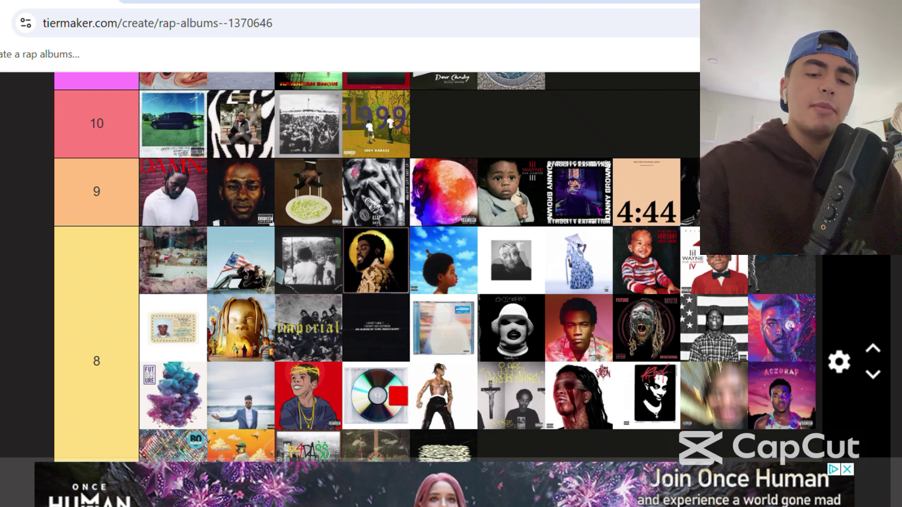
Place Lil Wayne's Tha Carter V in tier 7, between the red sun cover and Goodbye & Good Riddance.
scroll(435, 267, "down", 3)
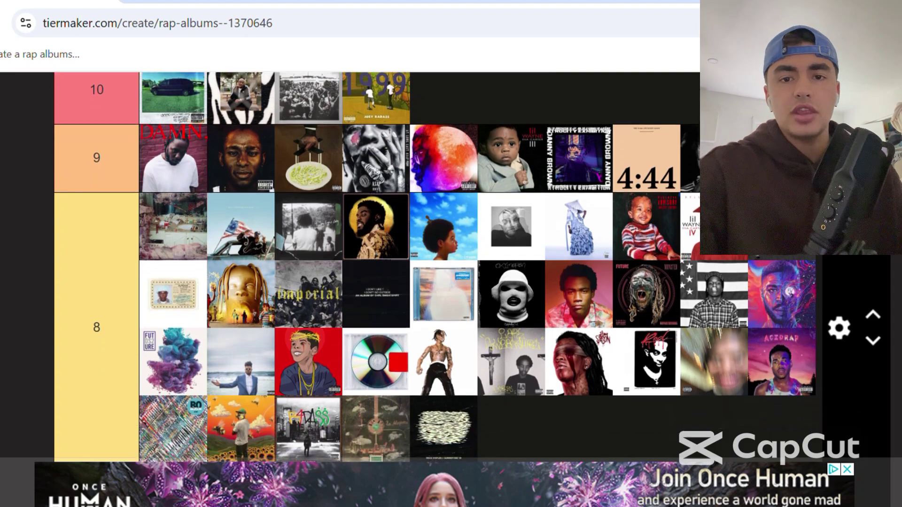
scroll(435, 267, "down", 15)
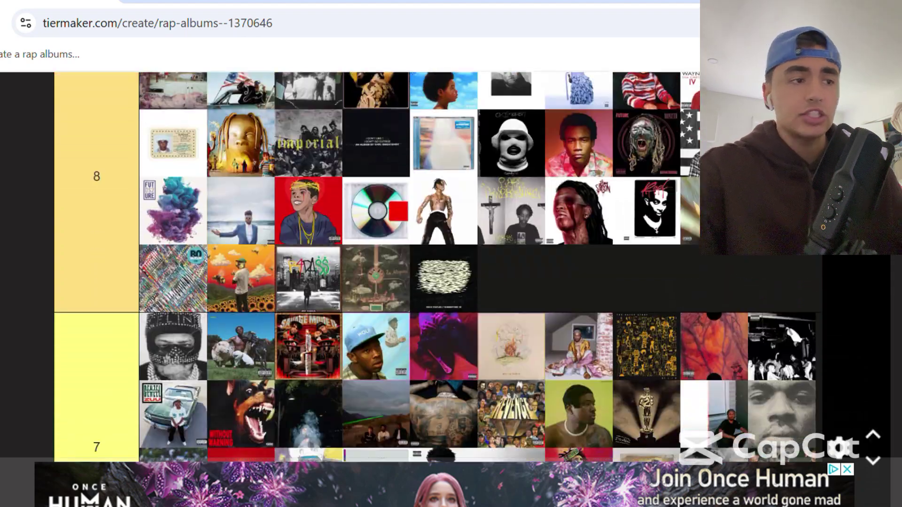
scroll(434, 267, "down", 4)
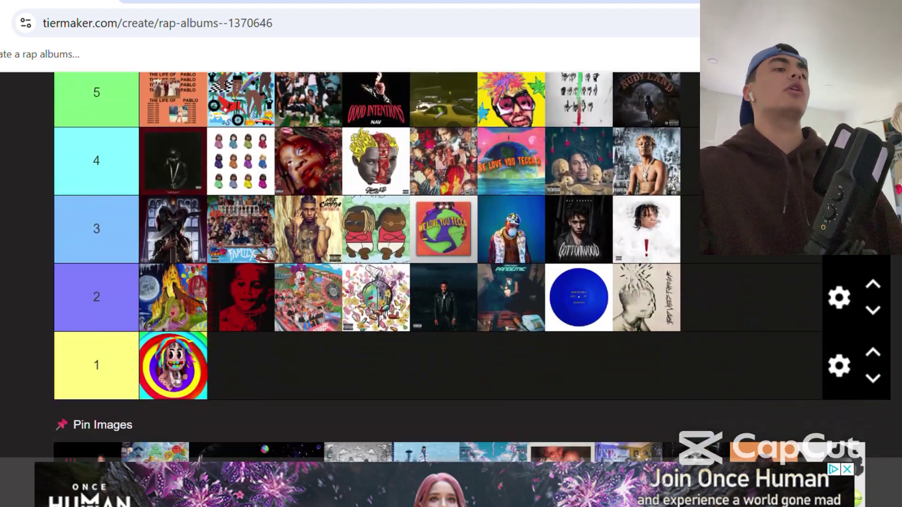
left_click_drag(68, 364, 299, 245)
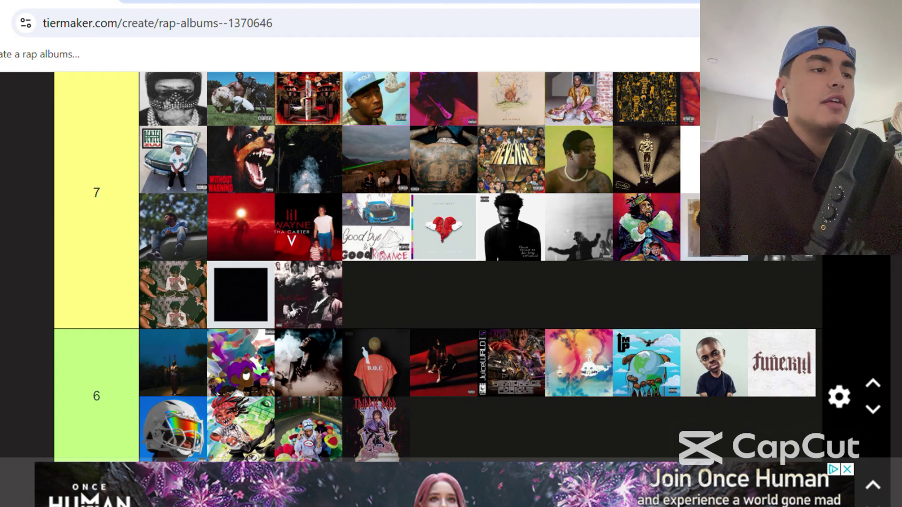
Place the colourful cartoon faces cover fourth in tier 4, directly after the red-haired portrait.
scroll(113, 238, "down", 10)
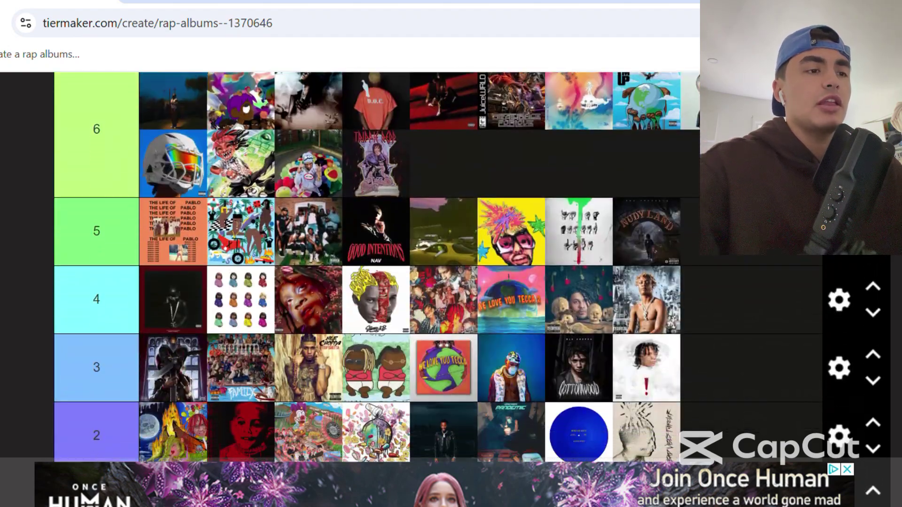
scroll(467, 281, "down", 4)
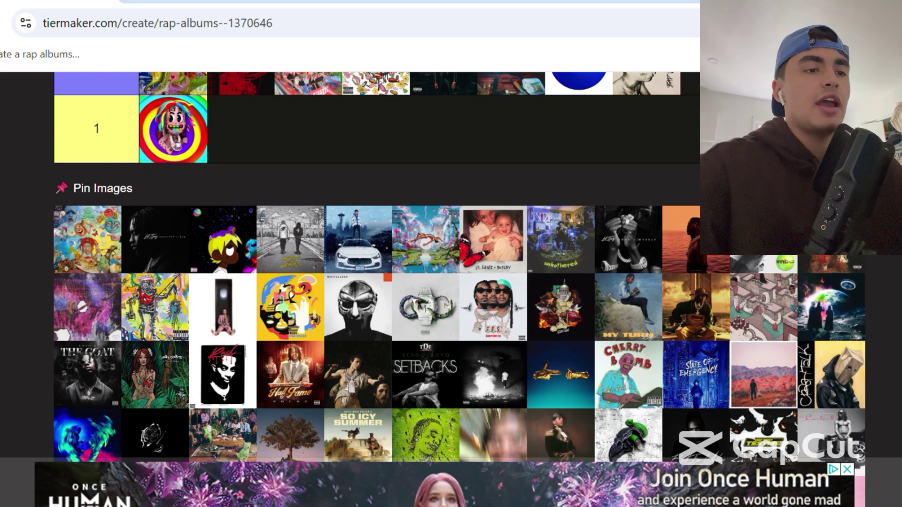
left_click_drag(88, 239, 360, 155)
Place the black cover with the dim side profile second in tier 6, after the dark blue night cover.
scroll(46, 236, "down", 3)
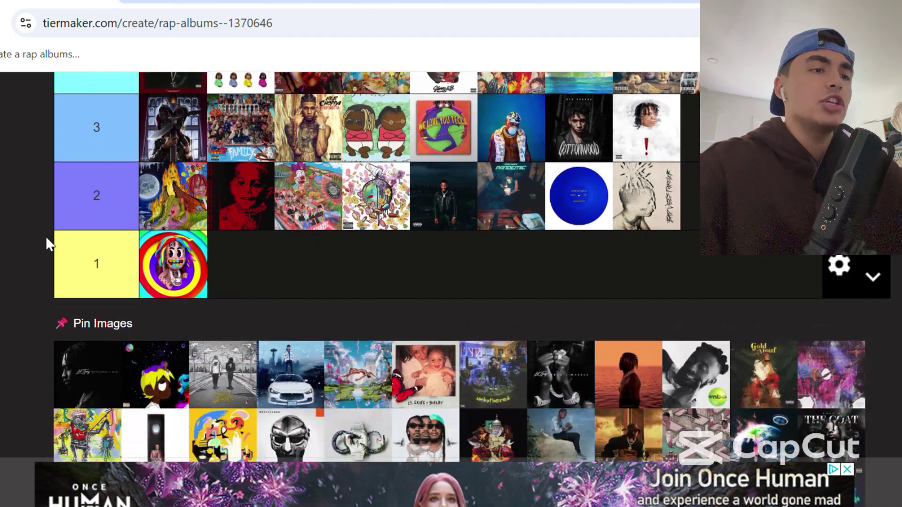
left_click_drag(113, 372, 227, 325)
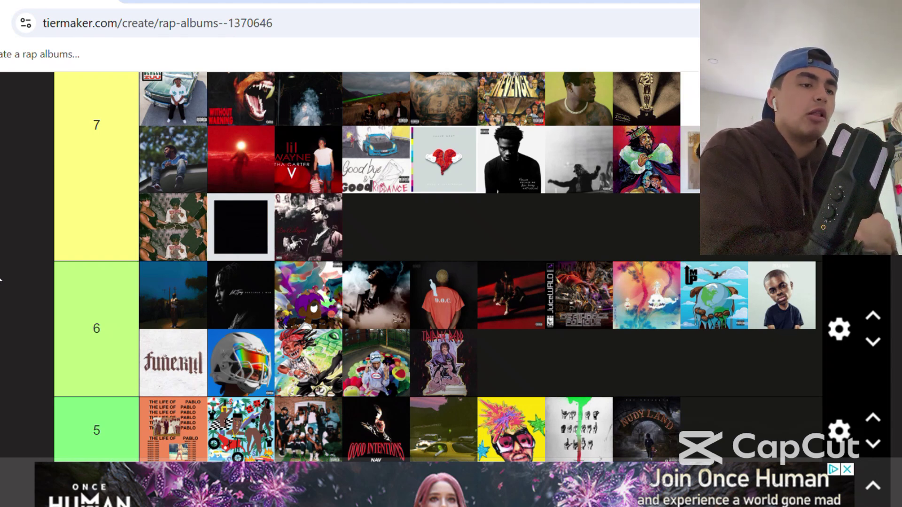
Place the starry cartoon cover with the yellow-and-purple-haired figure fourth in tier 4, directly after the red-haired portrait.
scroll(238, 312, "down", 2)
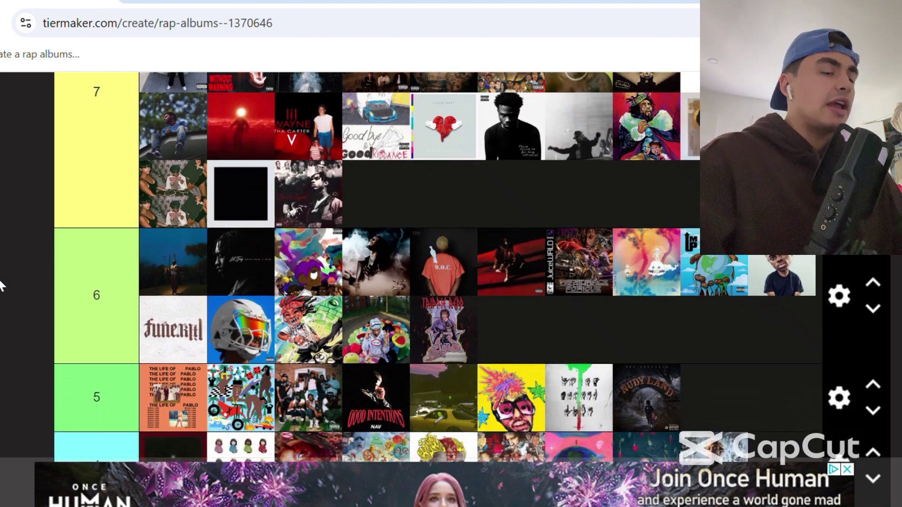
scroll(1, 285, "down", 9)
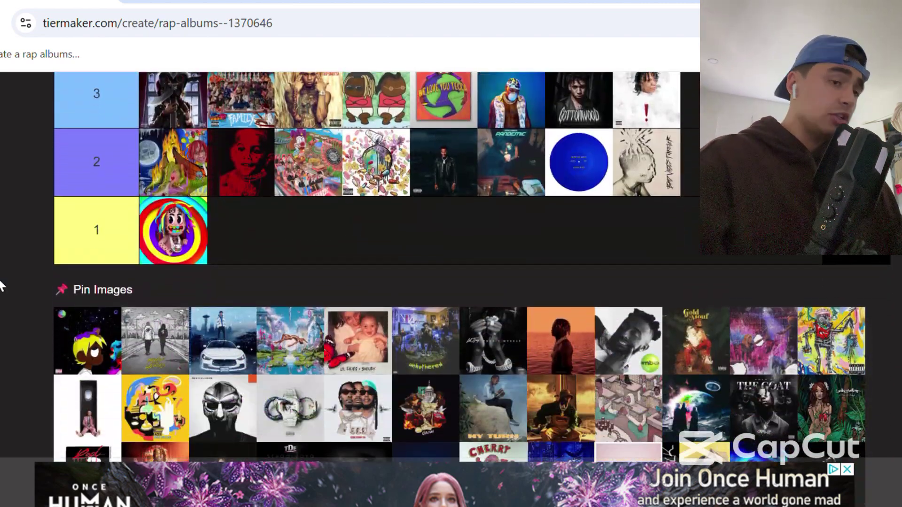
left_click_drag(100, 328, 488, 217)
scroll(314, 232, "up", 4)
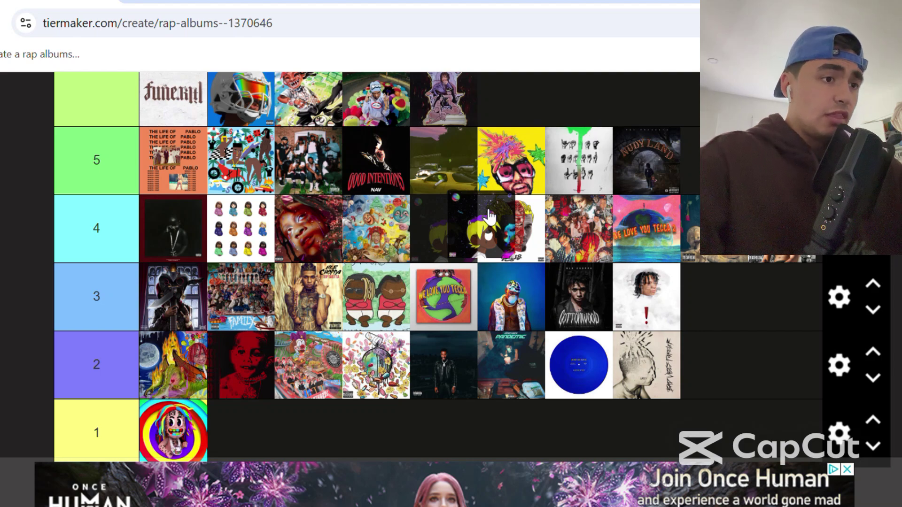
left_click_drag(488, 217, 383, 216)
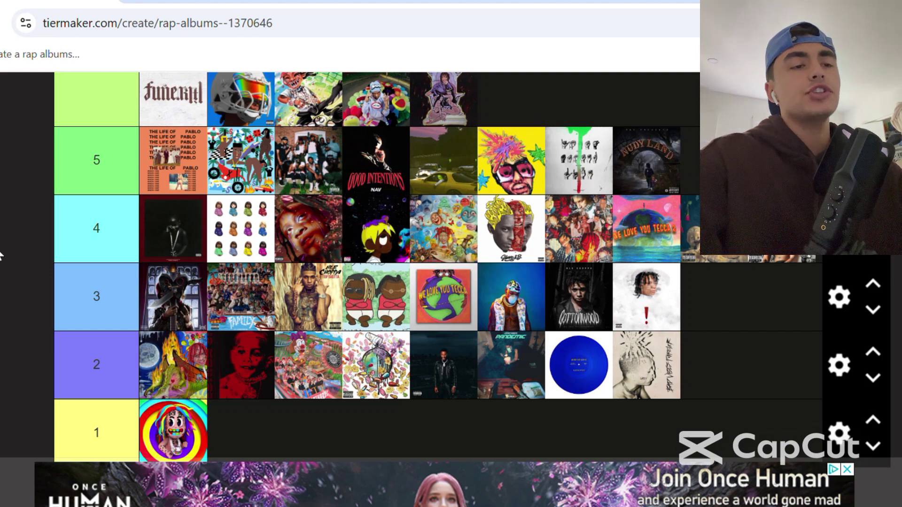
Place the black-and-white cover of two figures on a road in tier 6, directly after the football helmet cover.
scroll(1, 256, "down", 3)
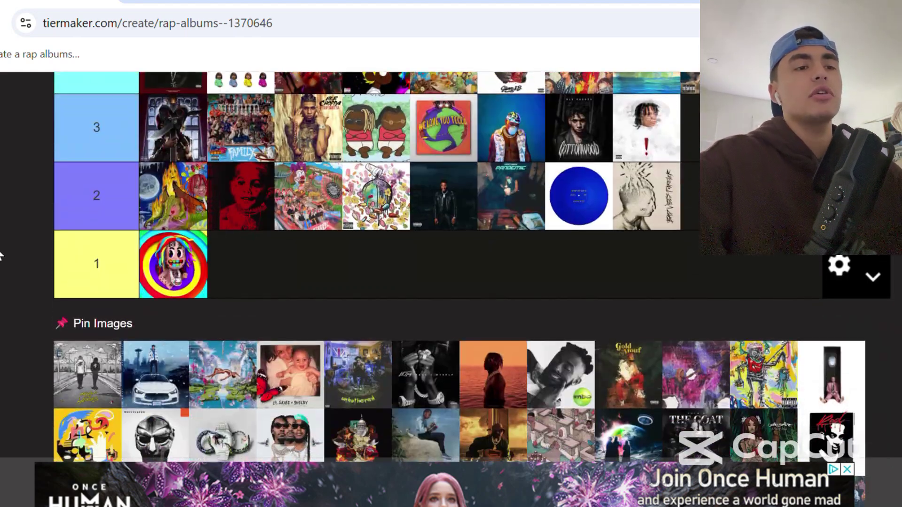
left_click_drag(72, 371, 305, 209)
scroll(147, 222, "up", 4)
scroll(150, 222, "up", 3)
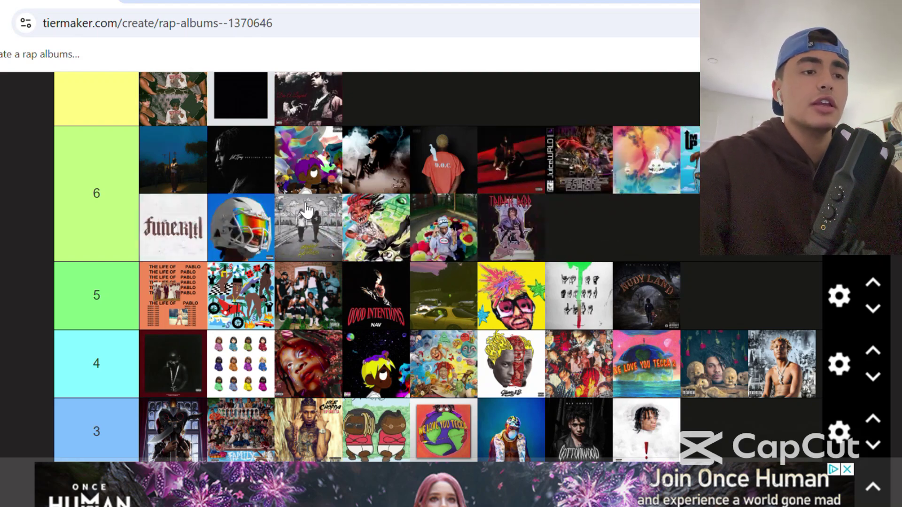
Place the white car cover fourth in tier 4, between the red-haired portrait and the starry cartoon cover.
scroll(18, 283, "down", 4)
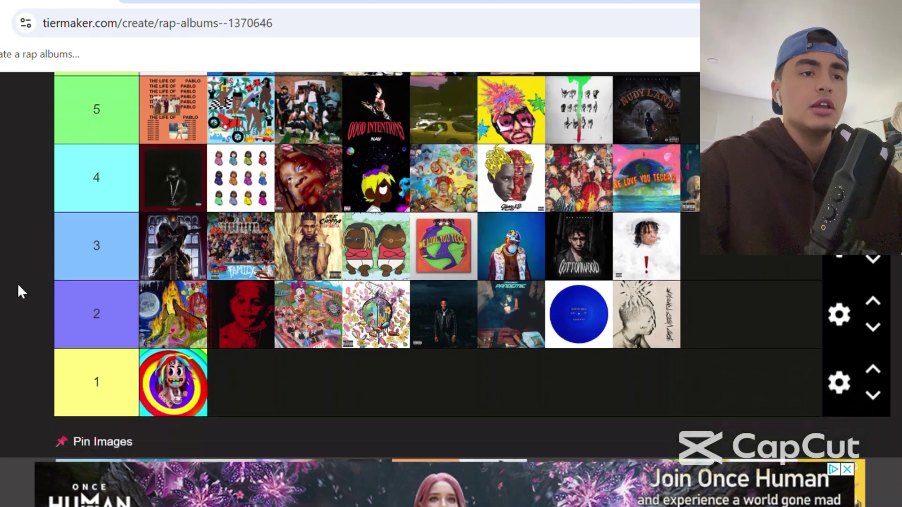
scroll(17, 284, "down", 3)
left_click_drag(83, 366, 177, 230)
scroll(173, 228, "up", 5)
scroll(176, 230, "up", 1)
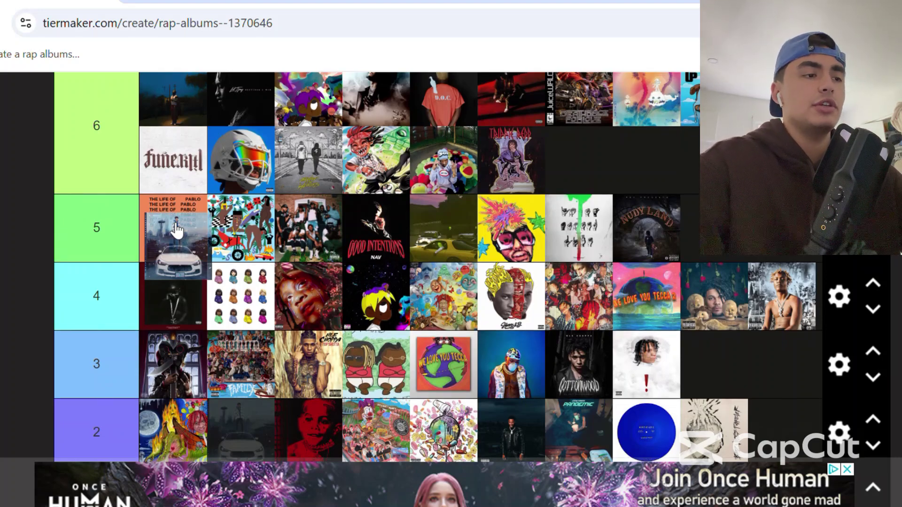
left_click_drag(176, 231, 401, 284)
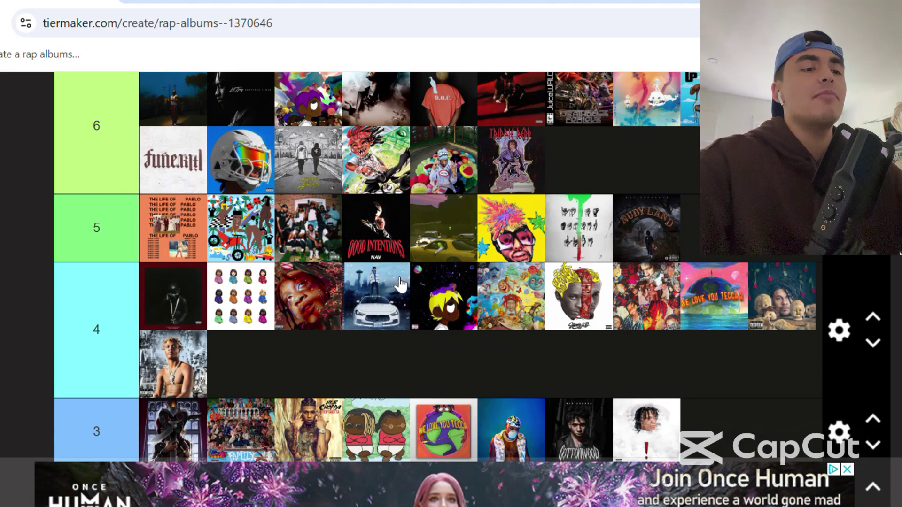
Place the pastel fantasy landscape cover in tier 6, between the football helmet and the two figures on a road.
scroll(400, 284, "down", 4)
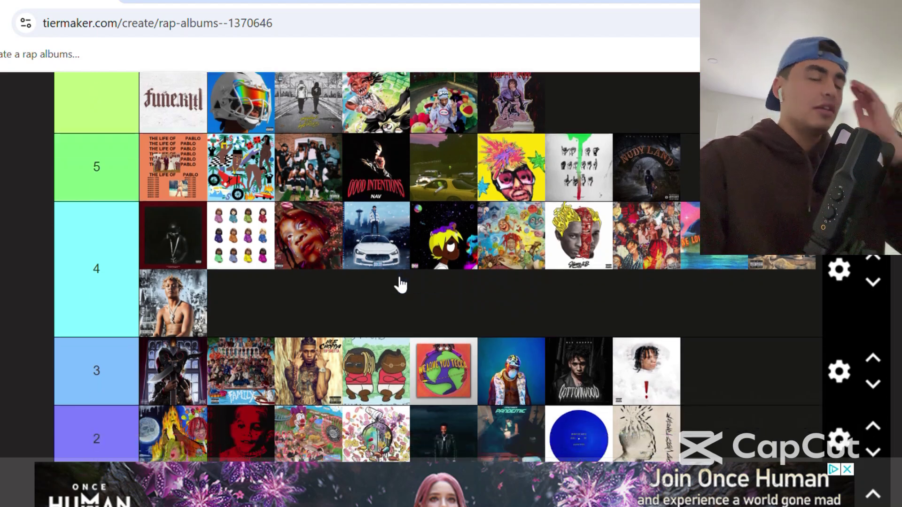
scroll(399, 282, "down", 3)
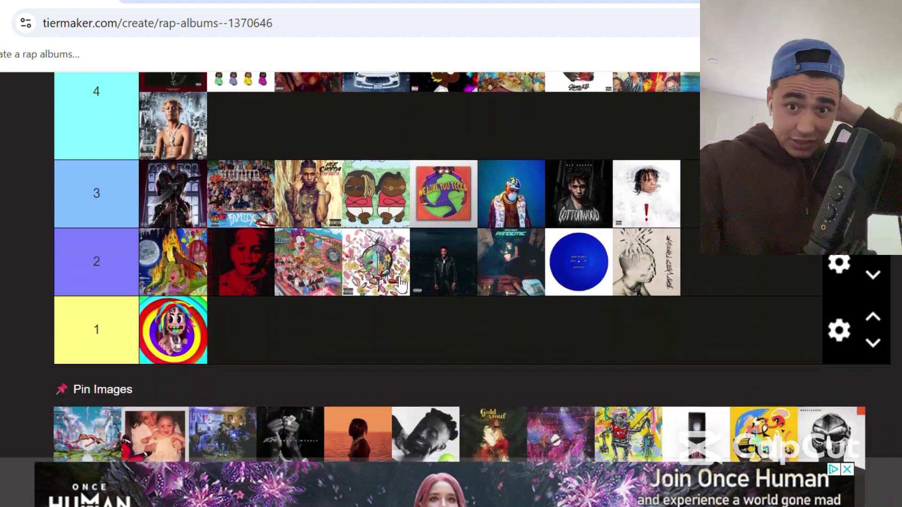
scroll(397, 282, "down", 1)
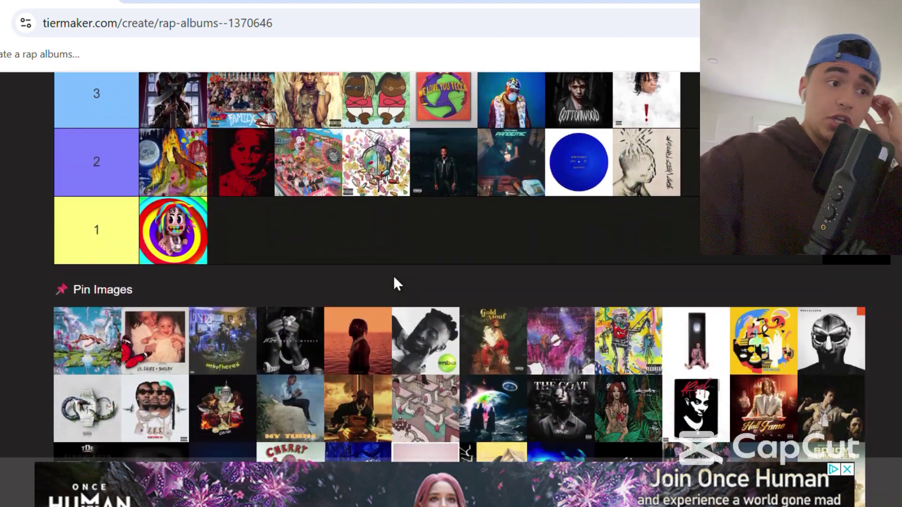
left_click_drag(119, 346, 347, 183)
scroll(332, 219, "up", 1)
scroll(332, 218, "up", 5)
scroll(332, 217, "up", 3)
scroll(333, 218, "up", 1)
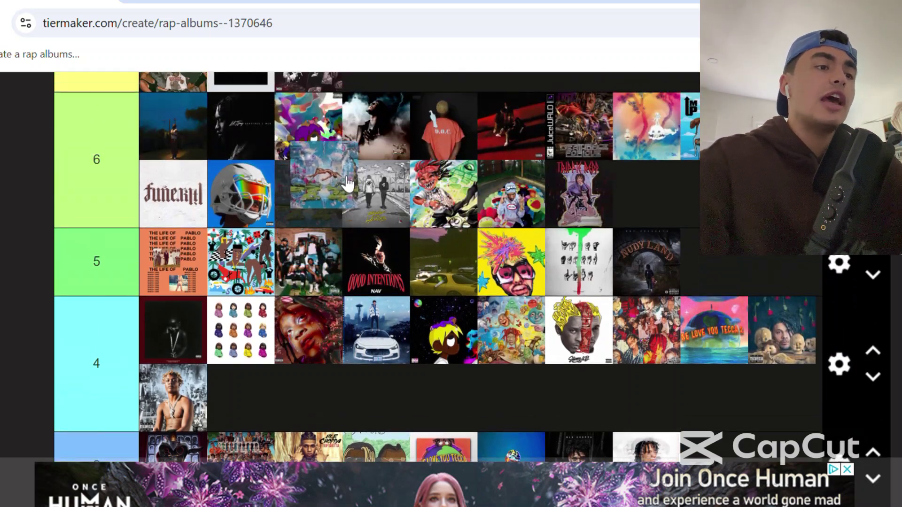
Place Lil Skies' Shelby third in tier 6, between the dark side profile and the purple cartoon cover.
scroll(328, 190, "down", 10)
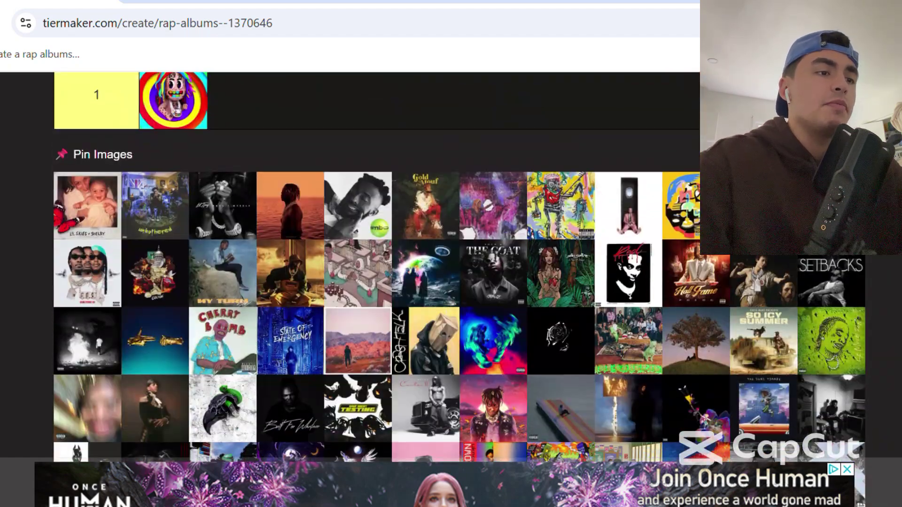
left_click_drag(87, 206, 393, 306)
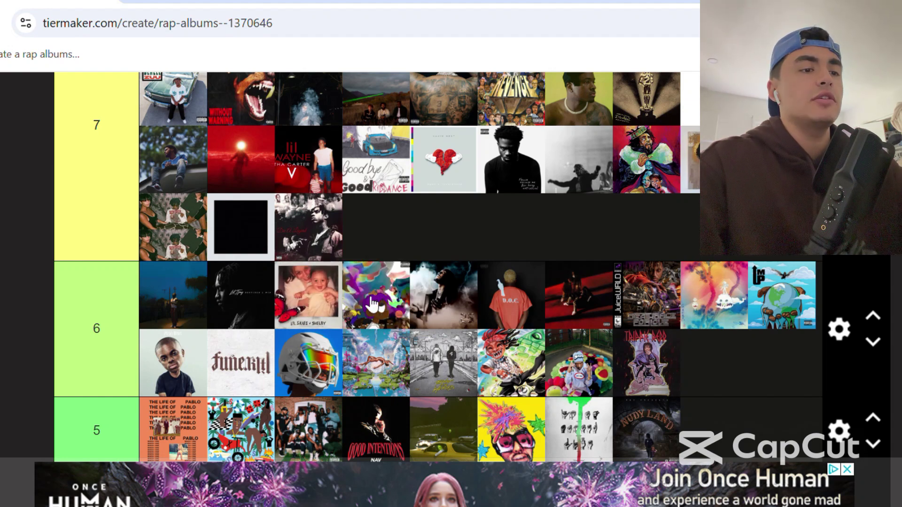
Place the Unbothered cover in tier 4, between the colourful cartoon faces and the yellow-haired double-face cover.
scroll(1, 306, "down", 2)
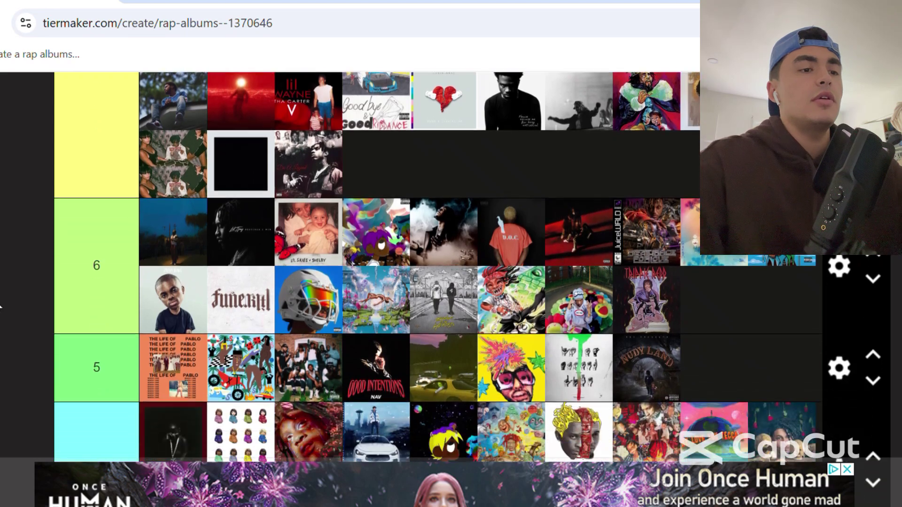
scroll(1, 307, "down", 10)
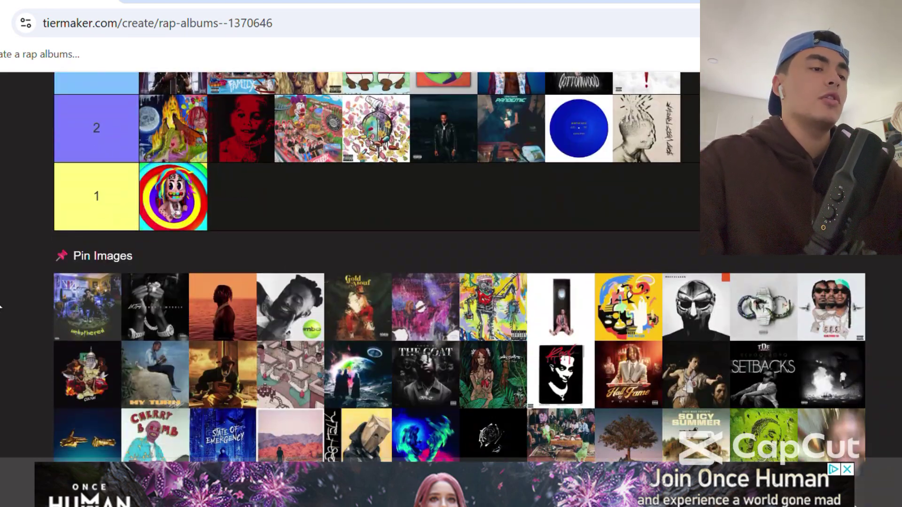
left_click_drag(114, 292, 593, 204)
scroll(305, 190, "up", 4)
scroll(305, 191, "up", 5)
scroll(302, 187, "down", 3)
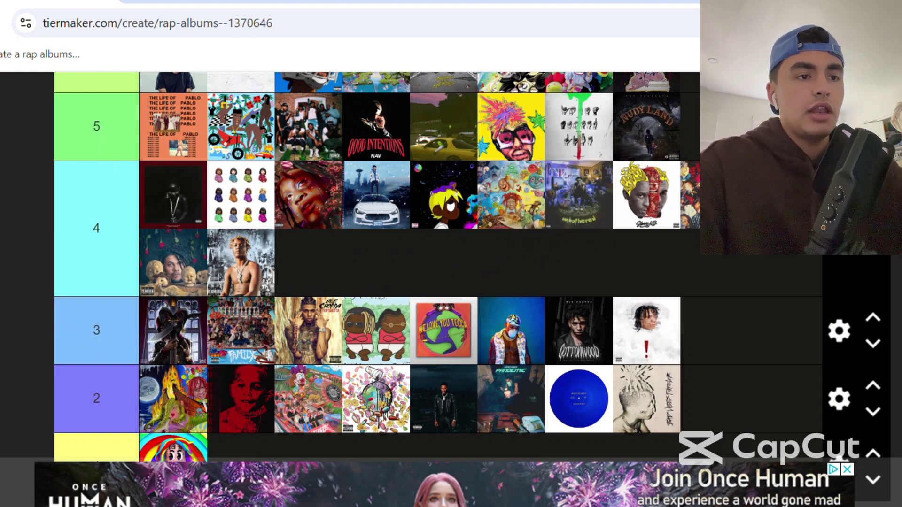
Place the black-and-white clasped hands cover second in tier 6, and move the dark side profile cover to the start of tier 5.
scroll(376, 263, "down", 7)
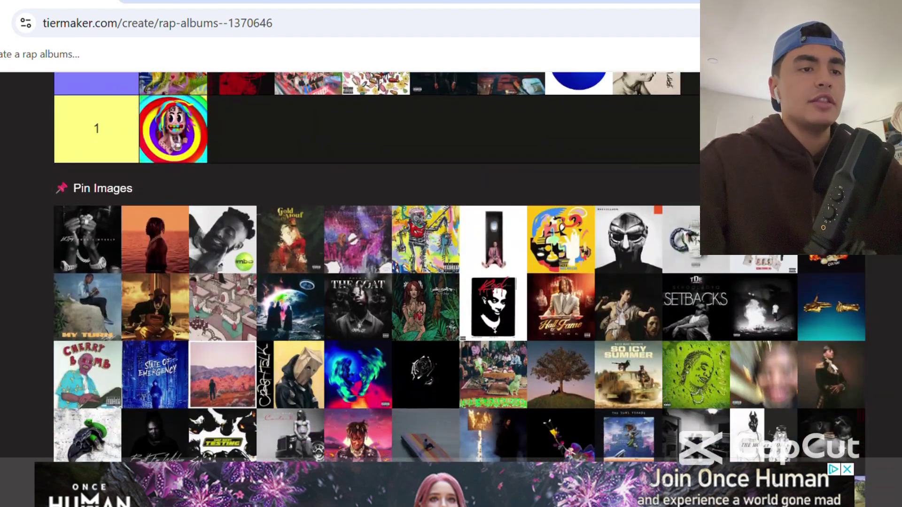
left_click_drag(71, 235, 237, 202)
scroll(144, 188, "up", 6)
scroll(147, 195, "up", 7)
scroll(147, 195, "down", 3)
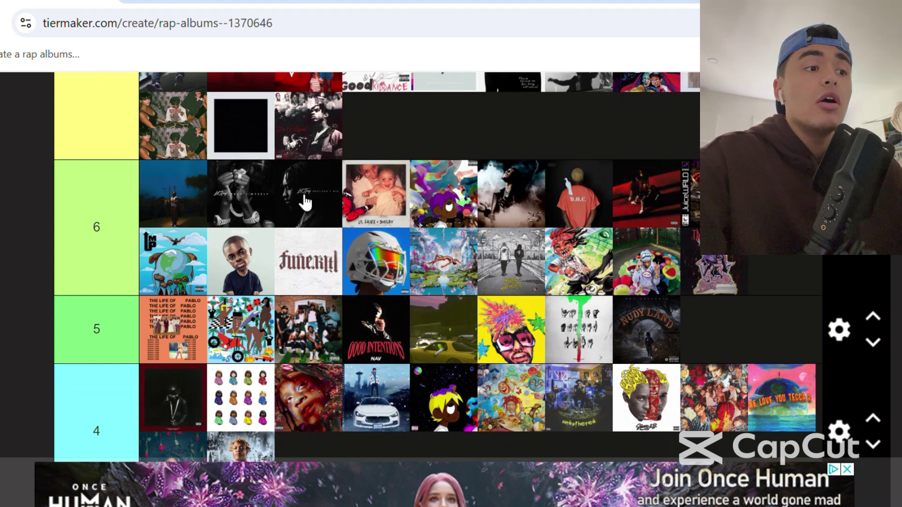
left_click_drag(305, 202, 171, 347)
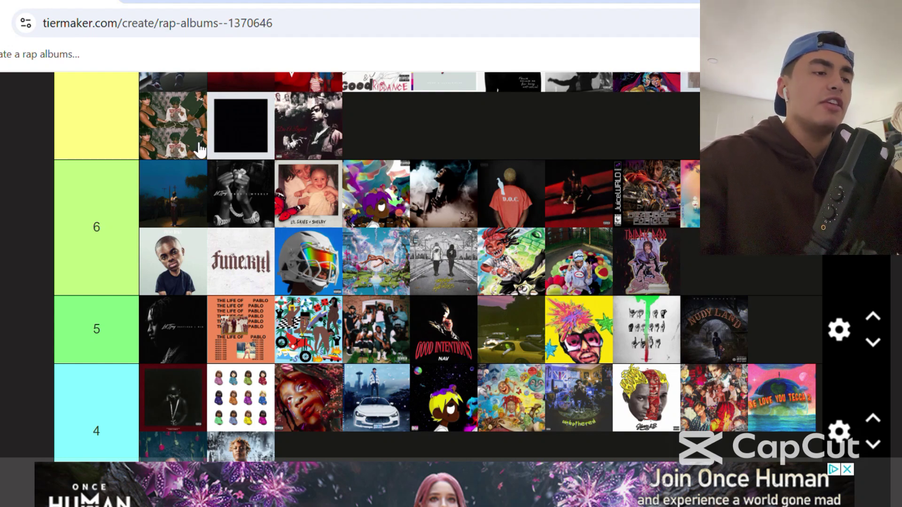
Place the orange sea cover with the silhouetted figure second in tier 3, directly before the Family crowd cover.
scroll(200, 149, "down", 10)
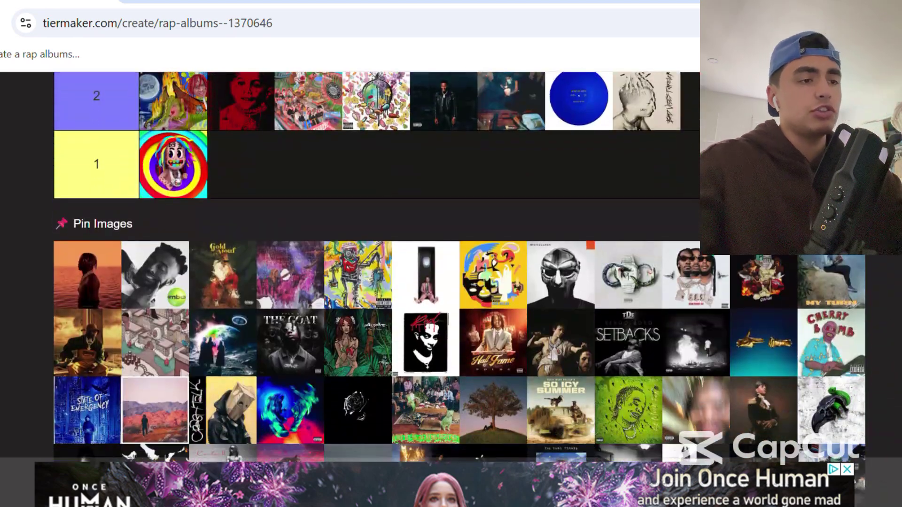
left_click_drag(84, 284, 200, 287)
scroll(323, 135, "up", 5)
Place the black-and-white Limbo cover in tier 8, between the shirtless standing figure and the cover with the crosses.
scroll(200, 287, "down", 1)
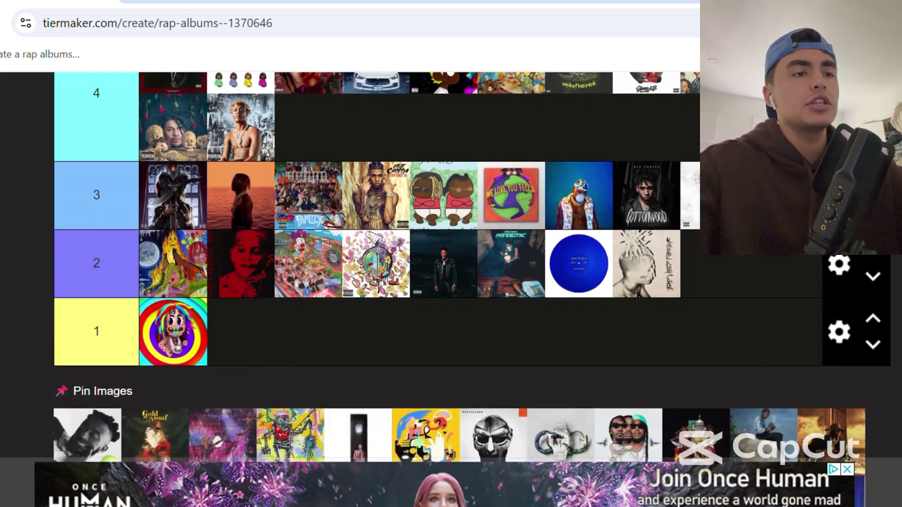
left_click_drag(96, 423, 412, 216)
scroll(393, 202, "up", 5)
scroll(412, 216, "up", 3)
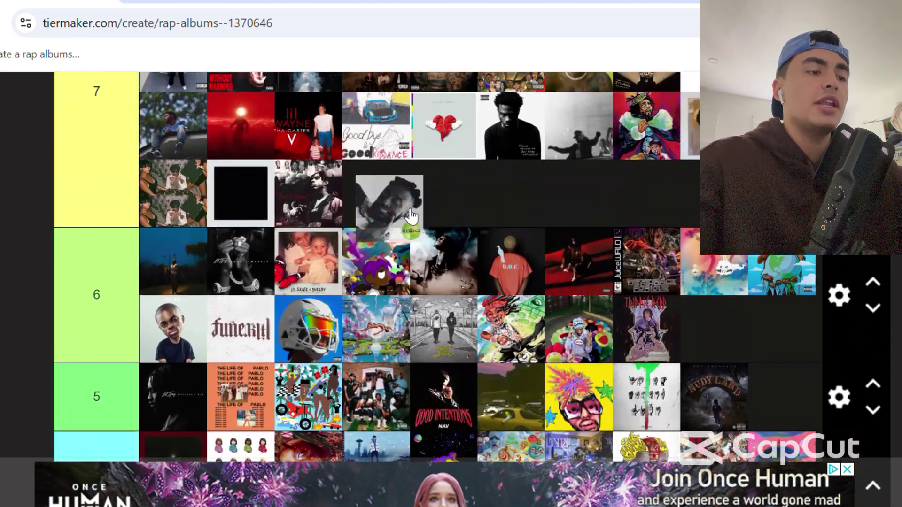
scroll(412, 216, "up", 8)
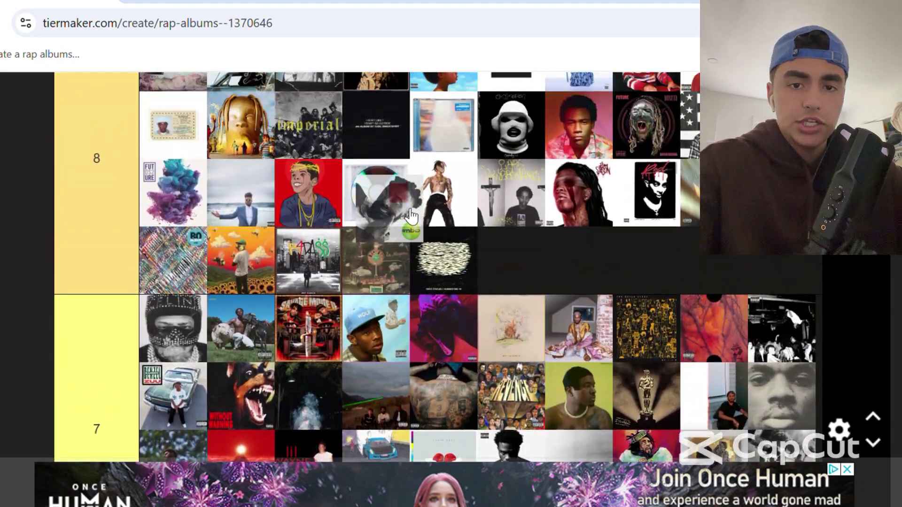
left_click_drag(412, 217, 533, 198)
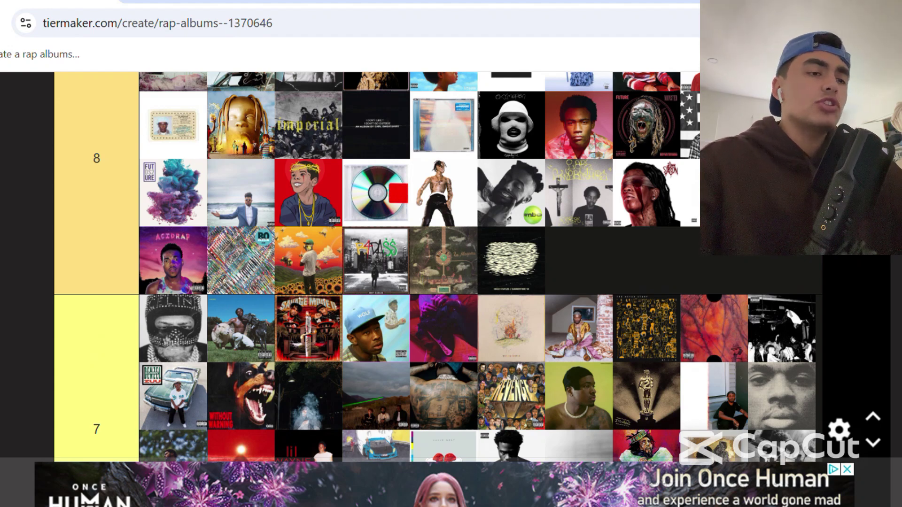
Place the Gold Mouf cover third in tier 6, between the clasped hands cover and Shelby.
scroll(422, 268, "down", 5)
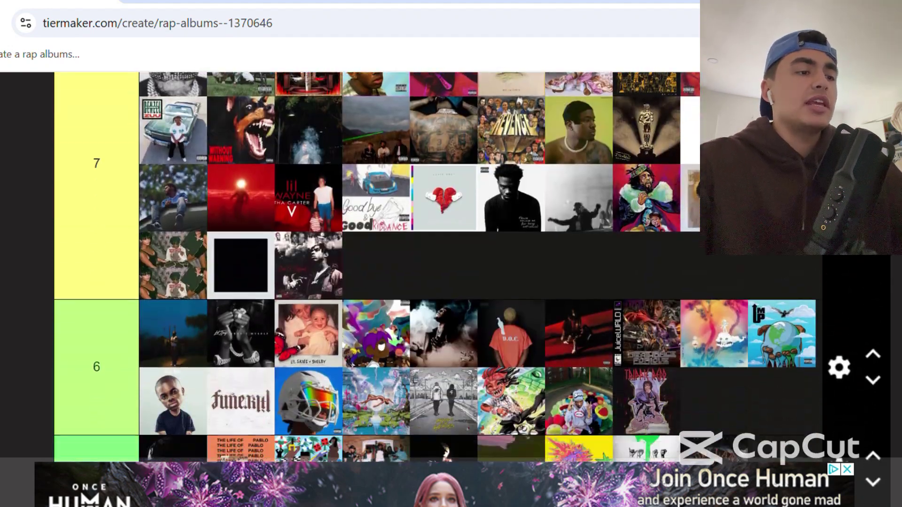
scroll(423, 268, "down", 6)
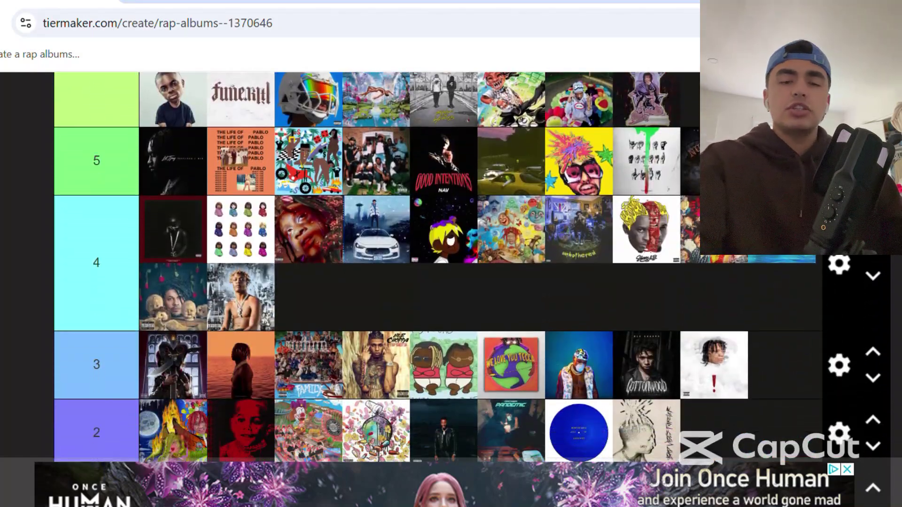
scroll(422, 268, "down", 3)
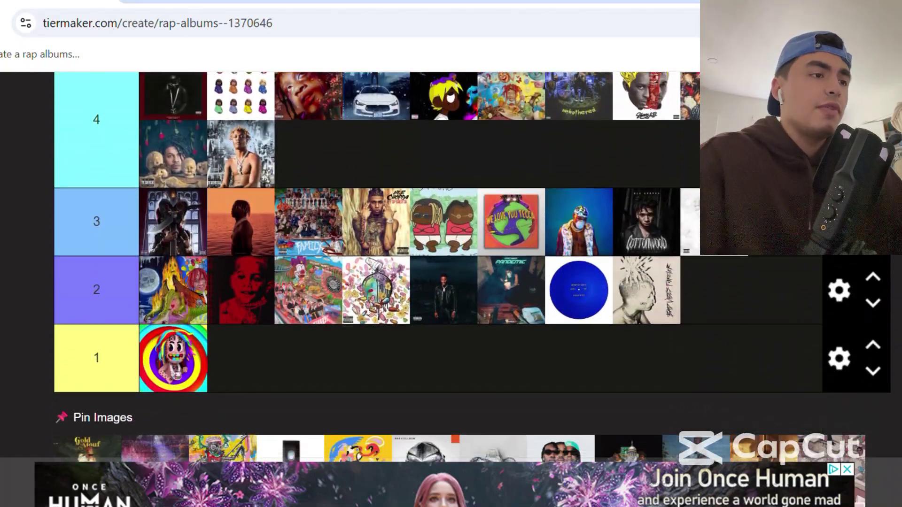
scroll(422, 268, "down", 2)
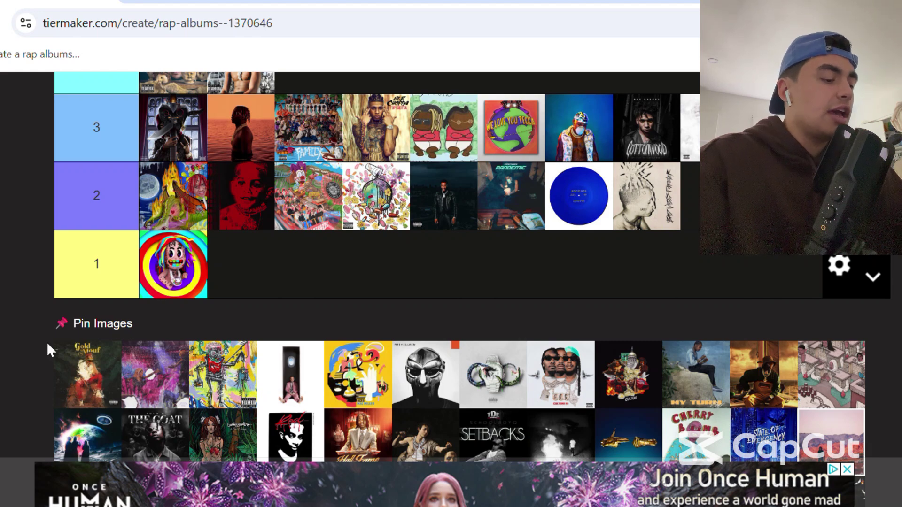
left_click_drag(89, 371, 260, 252)
scroll(260, 244, "up", 6)
scroll(259, 252, "up", 2)
left_click_drag(353, 244, 369, 251)
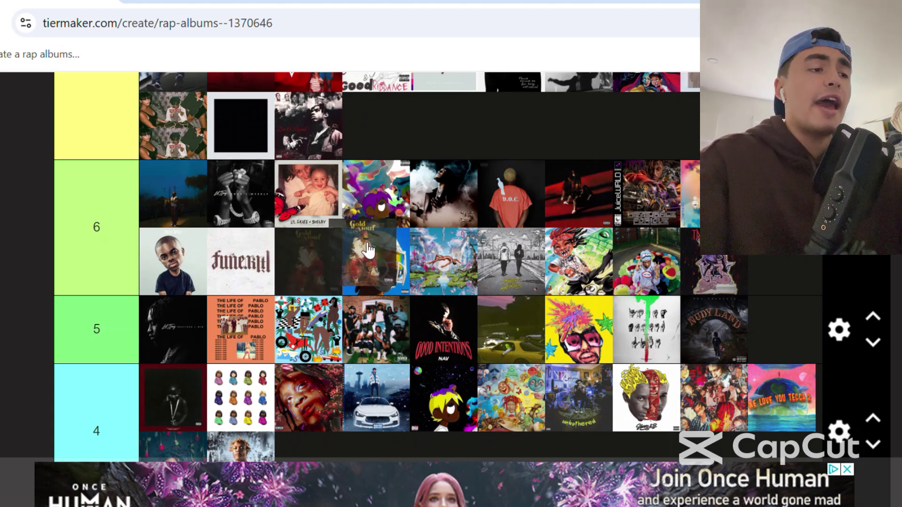
left_click_drag(375, 249, 338, 201)
Place the purple galaxy cover seventh in tier 6, between the smoke portrait and the orange D.O.C. shirt cover.
scroll(338, 202, "down", 13)
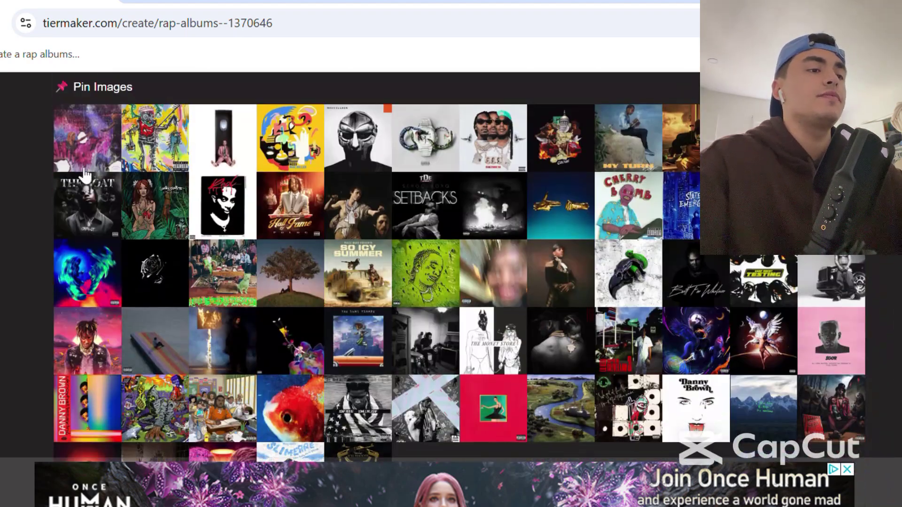
left_click_drag(84, 177, 587, 274)
scroll(588, 275, "down", 8)
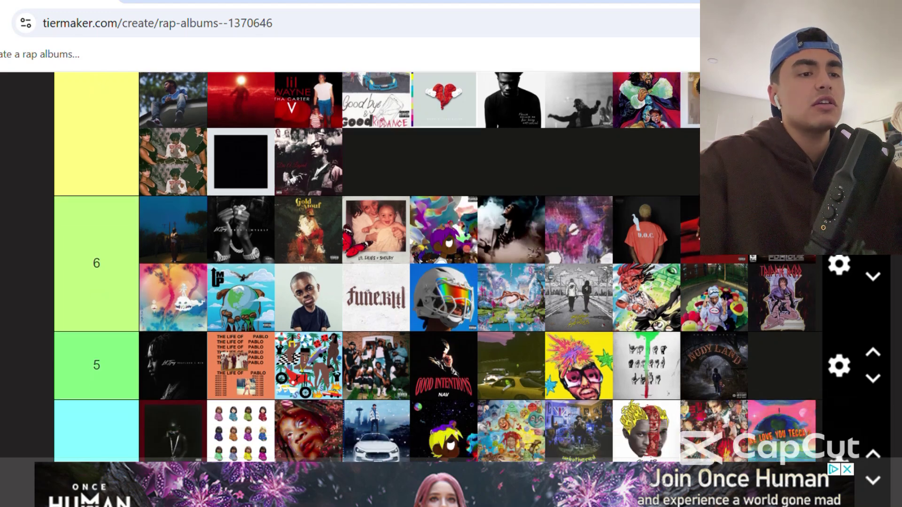
Place the colourful graffiti robot cover third in tier 7, directly before the red Savage Mode cover.
scroll(468, 281, "down", 1)
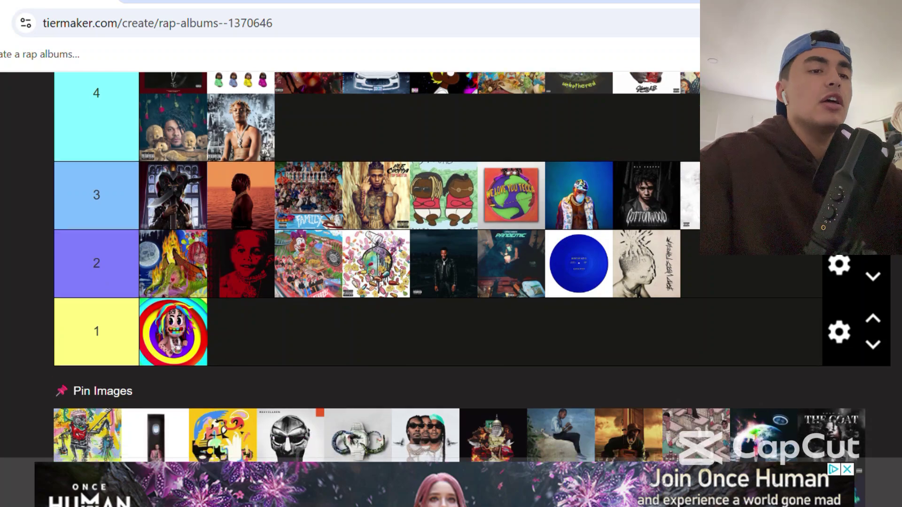
left_click_drag(75, 426, 361, 390)
scroll(414, 182, "up", 15)
scroll(413, 181, "up", 6)
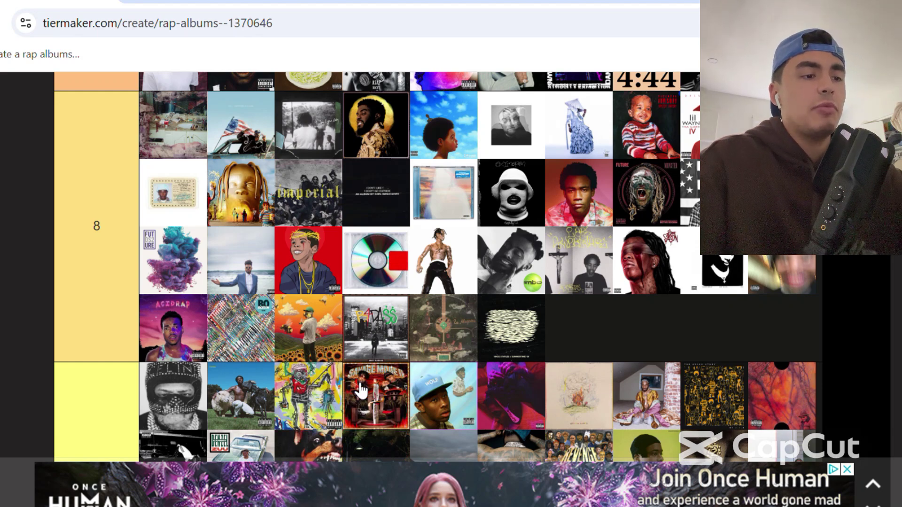
Place the white cover with the man seated at the doorway fifth in tier 9, directly before the colourful moon profile cover.
scroll(72, 391, "down", 5)
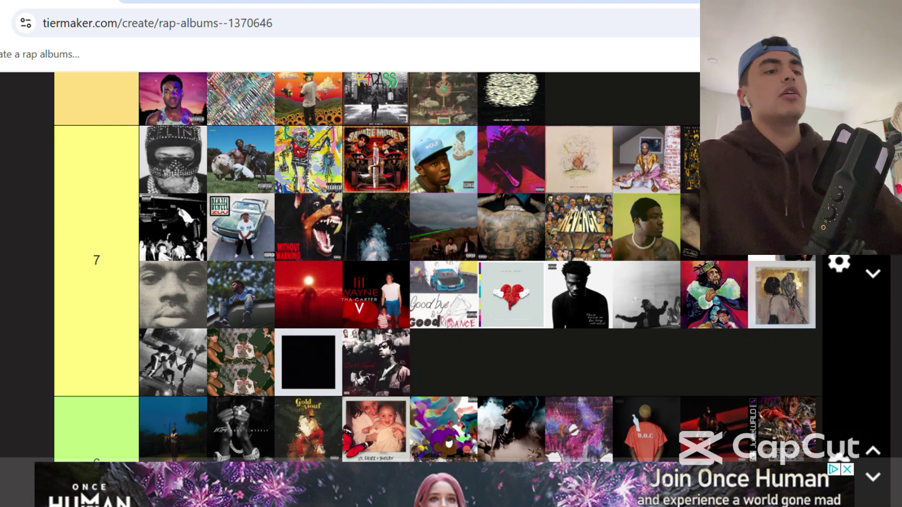
scroll(40, 233, "down", 3)
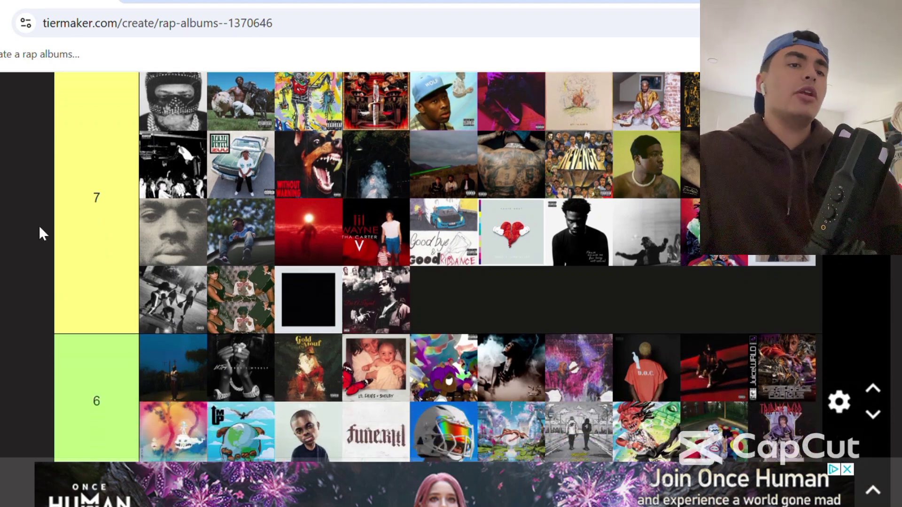
scroll(39, 224, "down", 15)
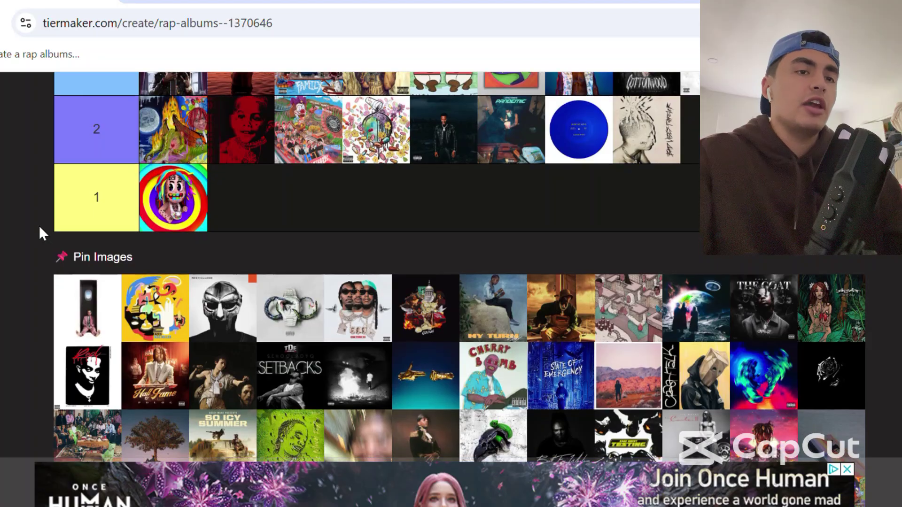
left_click_drag(87, 308, 384, 323)
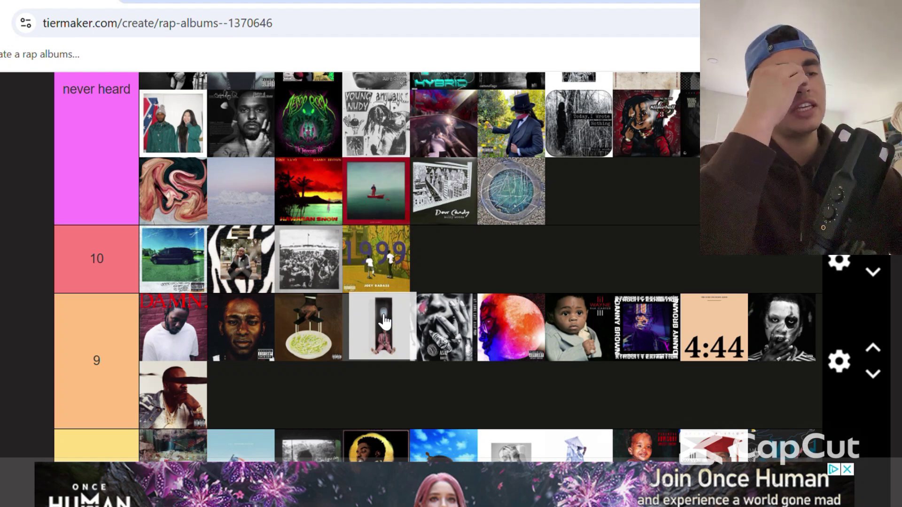
left_click_drag(385, 323, 480, 323)
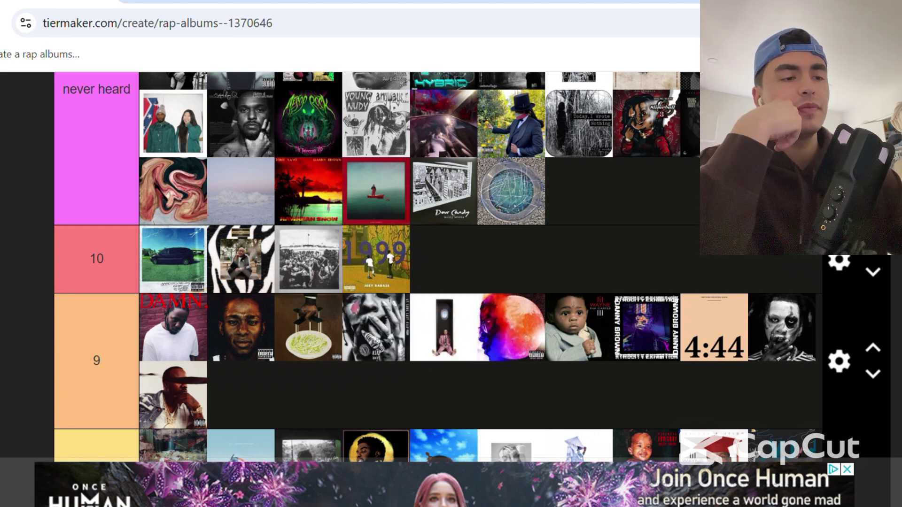
Place the yellow abstract collage cover in tier 8, between the ID card cover and the giant golden head cover.
scroll(437, 268, "down", 5)
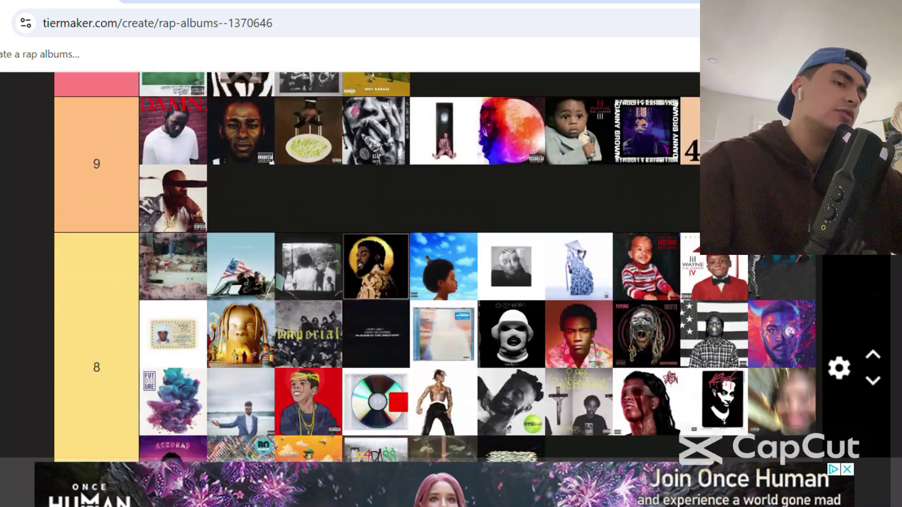
scroll(437, 268, "down", 10)
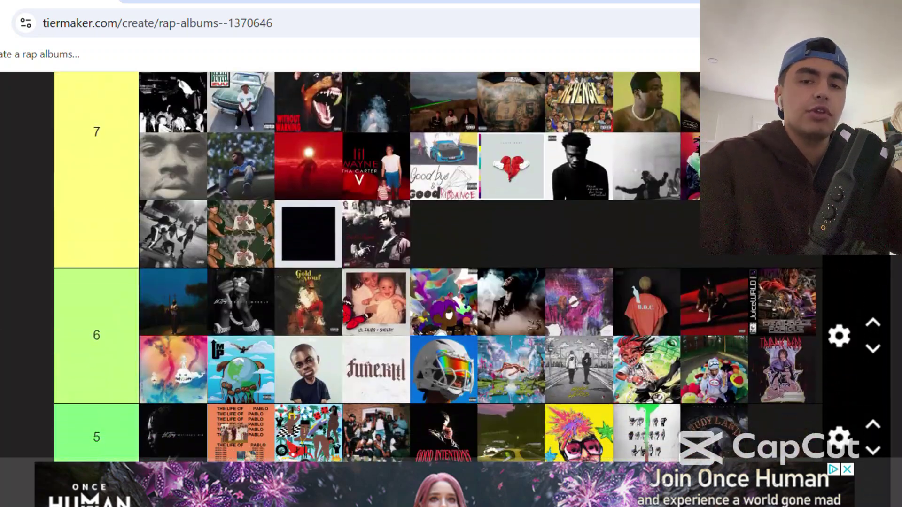
scroll(437, 268, "down", 10)
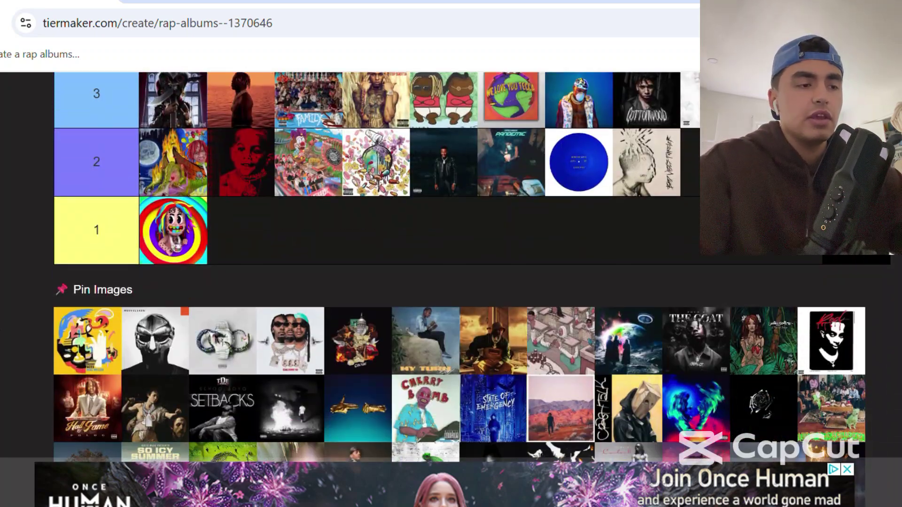
left_click_drag(108, 340, 390, 177)
scroll(312, 185, "up", 7)
scroll(312, 185, "up", 10)
scroll(312, 184, "up", 3)
scroll(312, 185, "up", 1)
scroll(311, 185, "up", 1)
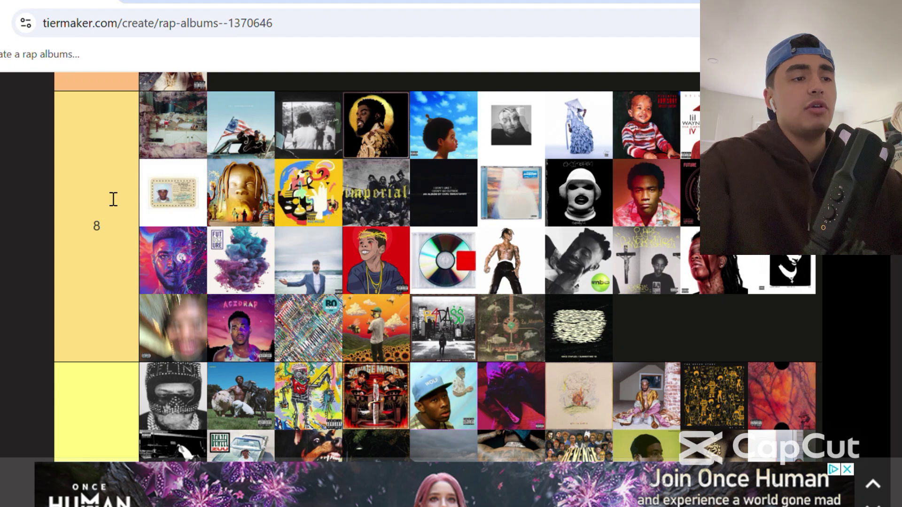
left_click_drag(204, 203, 202, 205)
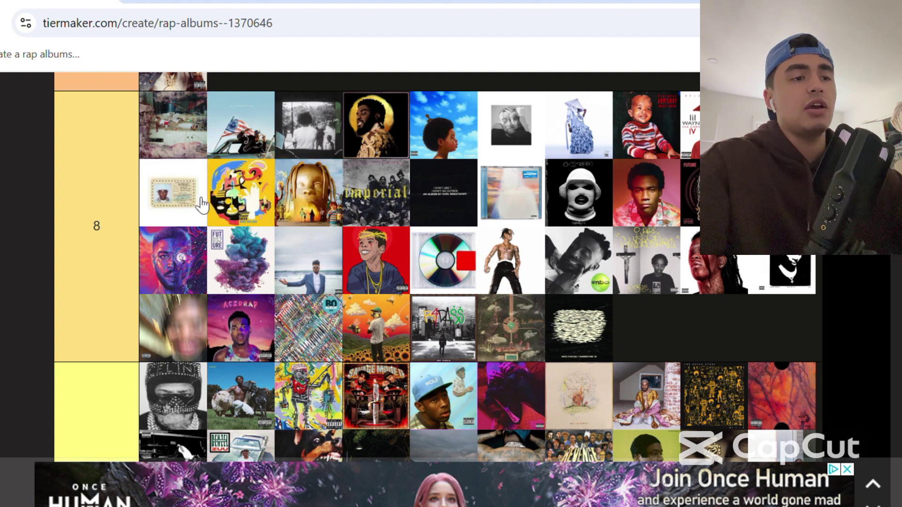
Place the metal mask cover last in tier 10, directly after the 1999 cover.
scroll(241, 192, "down", 8)
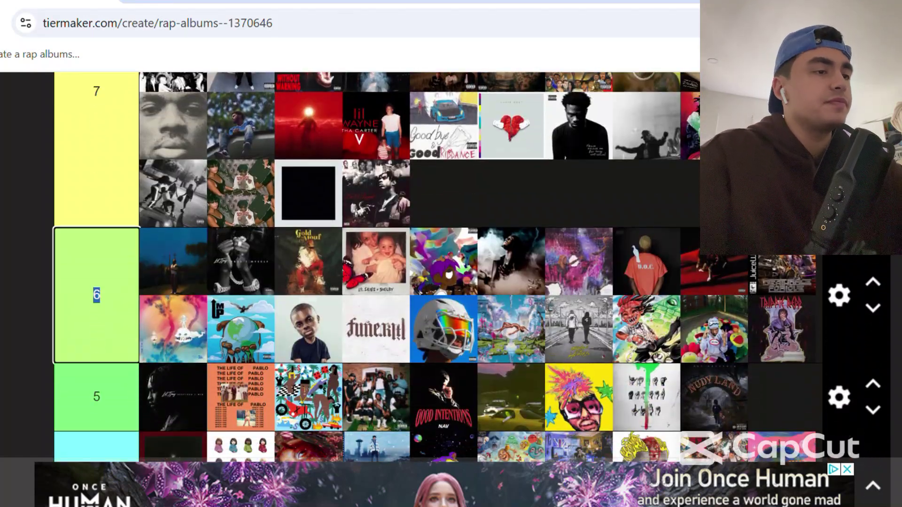
scroll(96, 295, "down", 6)
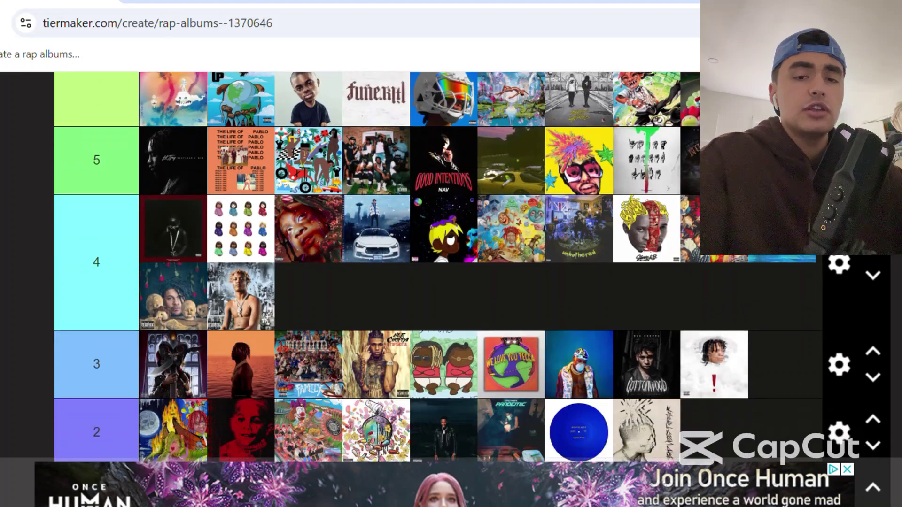
scroll(472, 289, "down", 4)
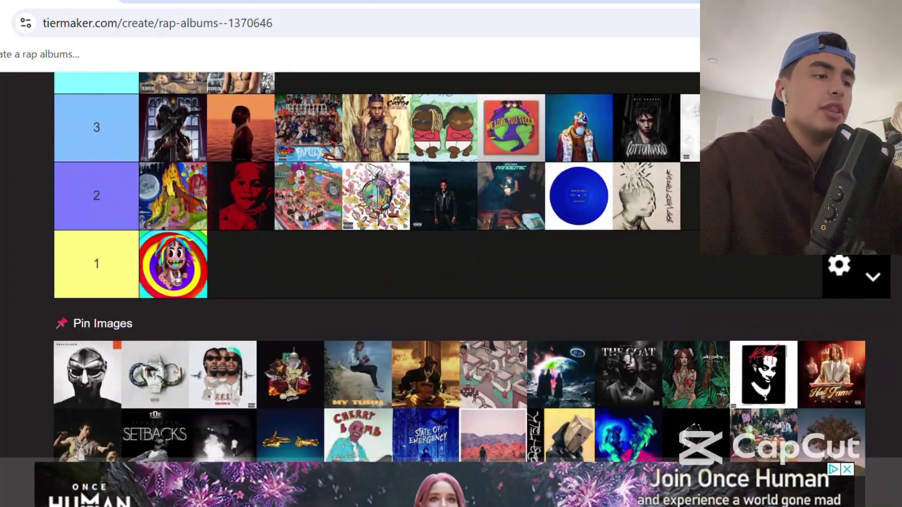
left_click_drag(88, 376, 479, 133)
scroll(262, 215, "up", 12)
scroll(263, 216, "up", 4)
scroll(263, 217, "up", 3)
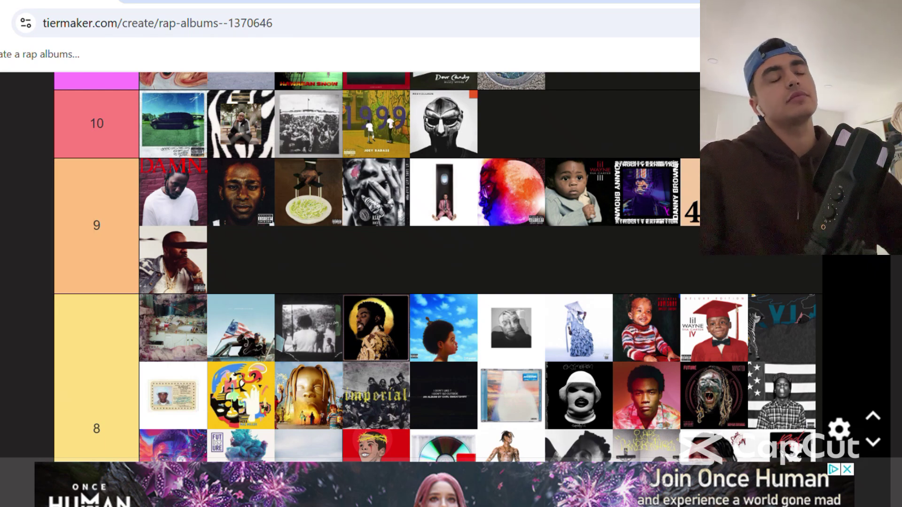
Place the pale cover with the interlocked rings in tier 4, between the skulls cover and the shirtless blond man.
scroll(434, 268, "down", 5)
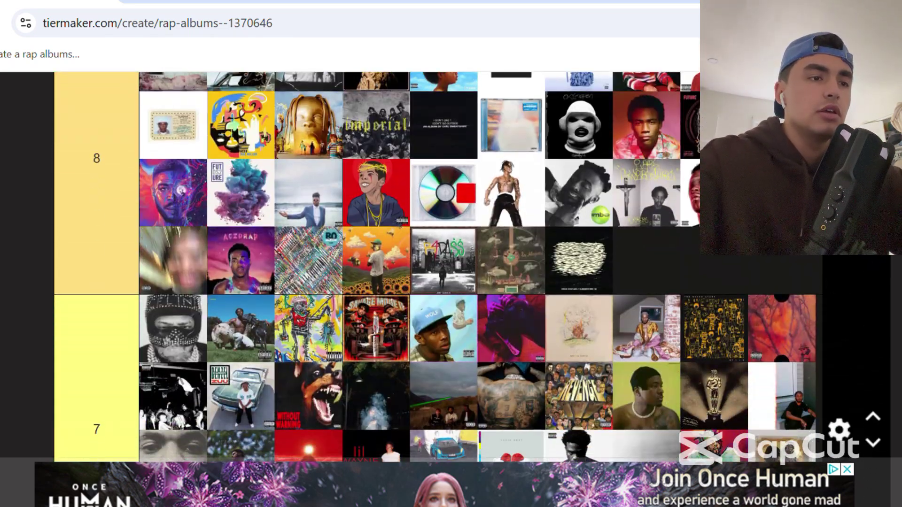
scroll(435, 267, "down", 15)
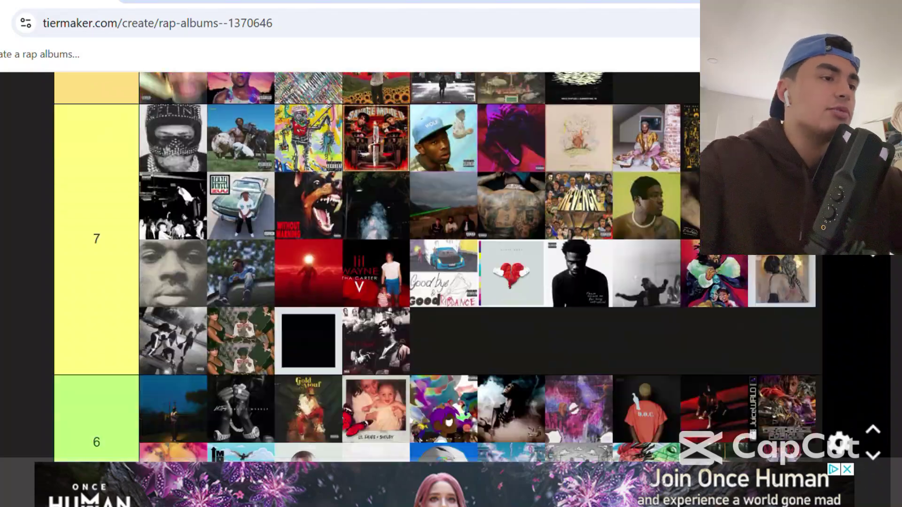
scroll(435, 268, "down", 15)
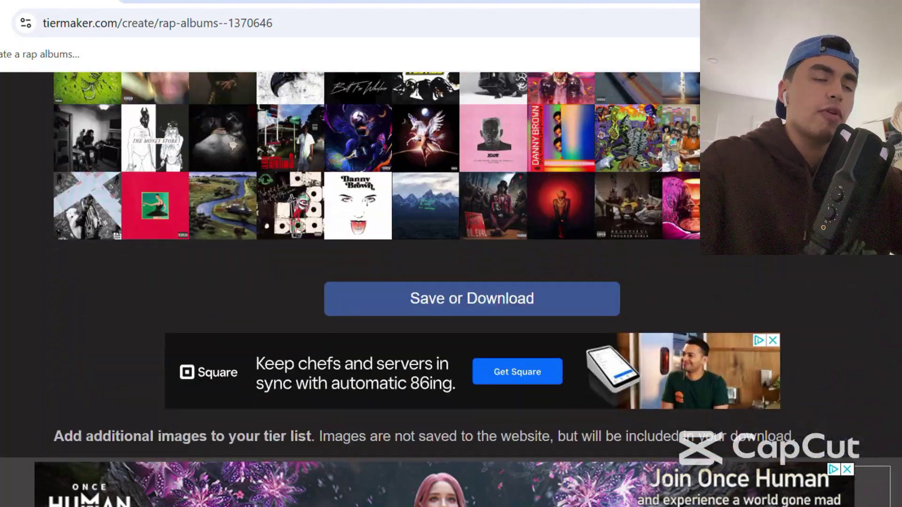
scroll(435, 268, "up", 1)
scroll(435, 267, "up", 4)
scroll(435, 268, "down", 1)
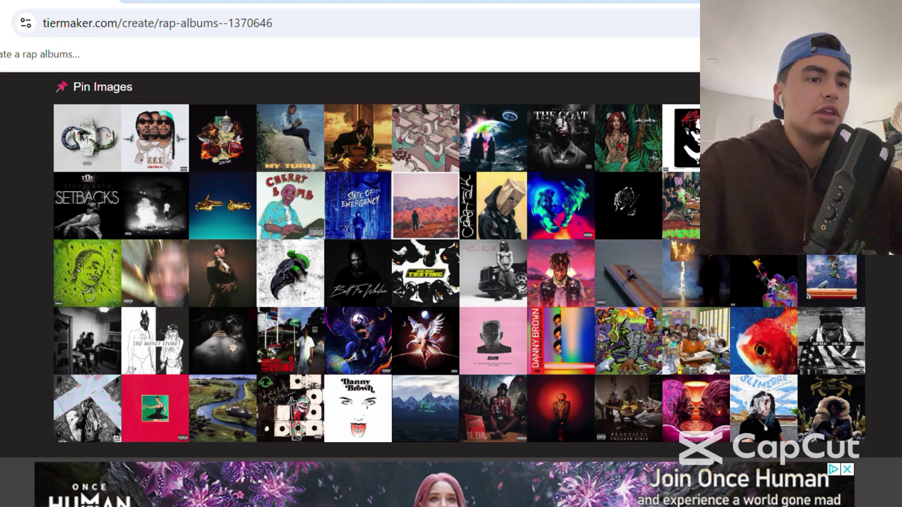
scroll(435, 268, "up", 2)
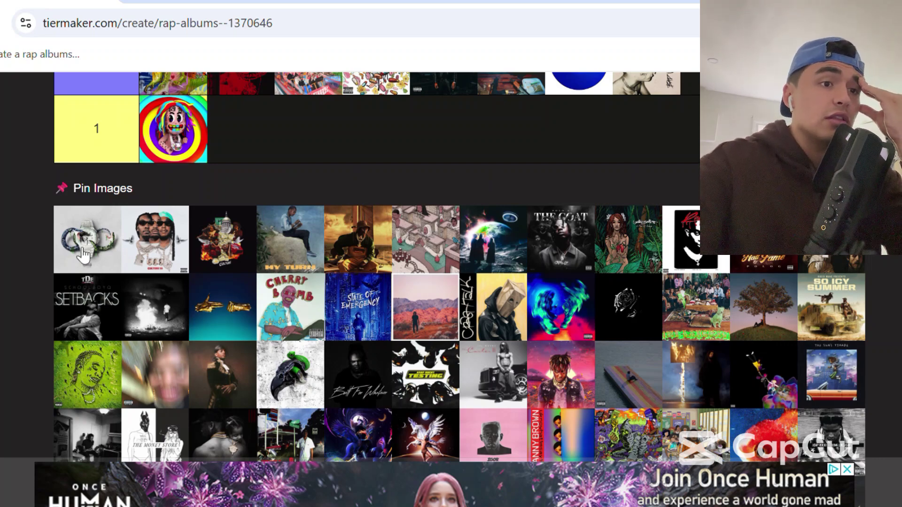
left_click_drag(83, 254, 250, 186)
scroll(251, 185, "up", 5)
scroll(251, 186, "up", 1)
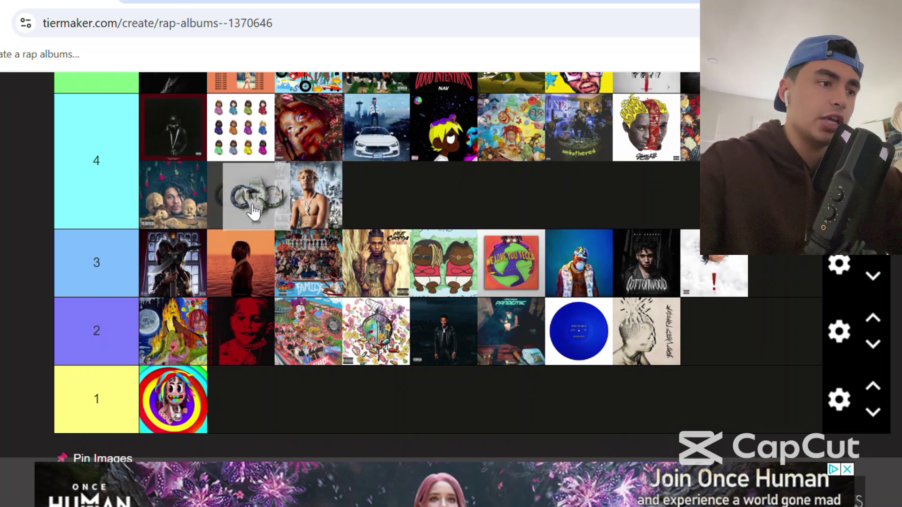
left_click_drag(252, 212, 252, 212)
Place the white cover with three heads in sunglasses fourth in tier 5, between the colourful collage and the group photo.
scroll(252, 212, "down", 1)
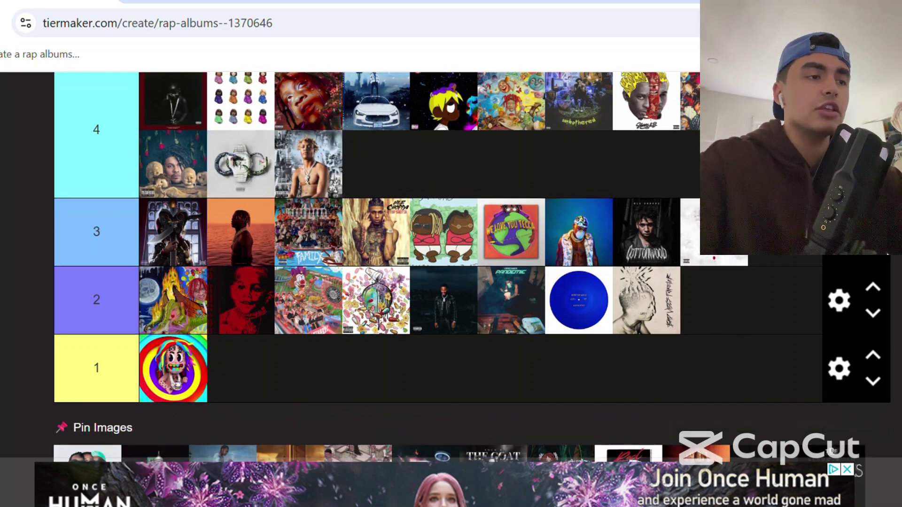
left_click_drag(74, 449, 317, 306)
scroll(284, 222, "up", 5)
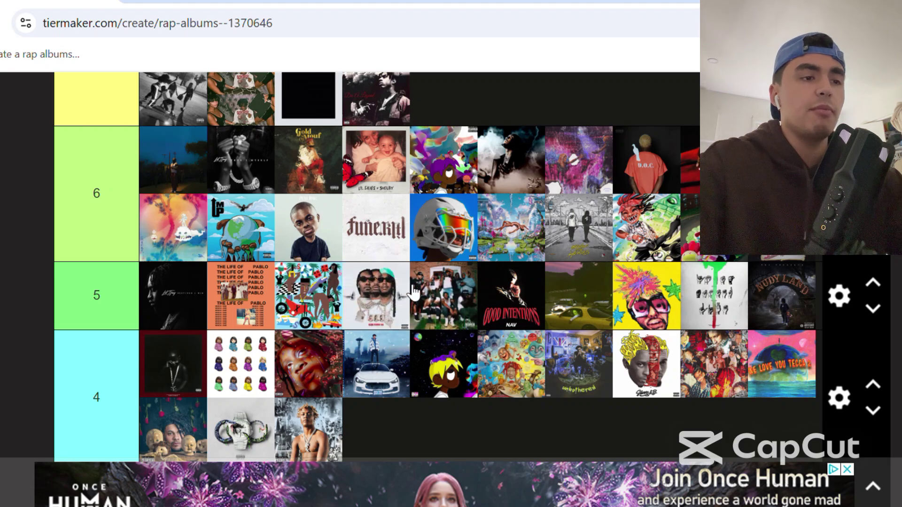
Place the black cover with the domed floral crest in tier 7, between the green car cover and Without Warning.
scroll(412, 292, "down", 6)
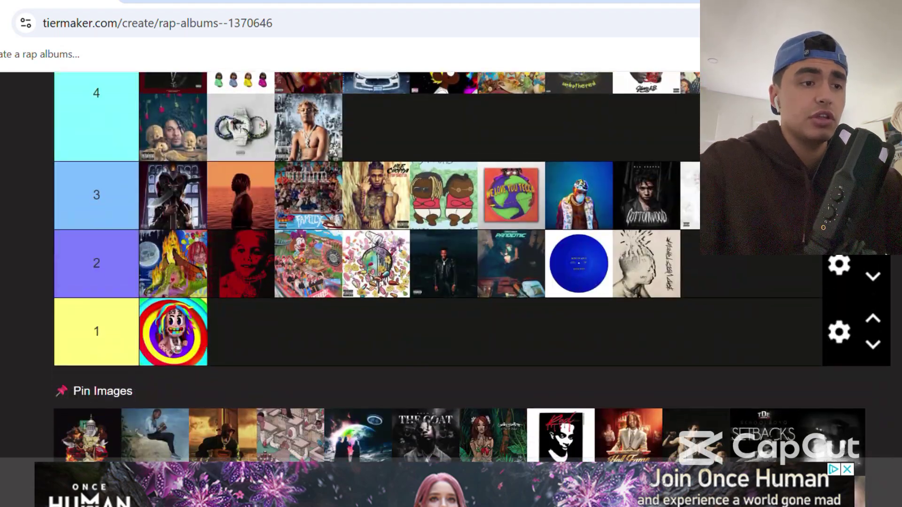
scroll(312, 161, "up", 10)
left_click_drag(308, 193, 329, 265)
scroll(311, 162, "up", 3)
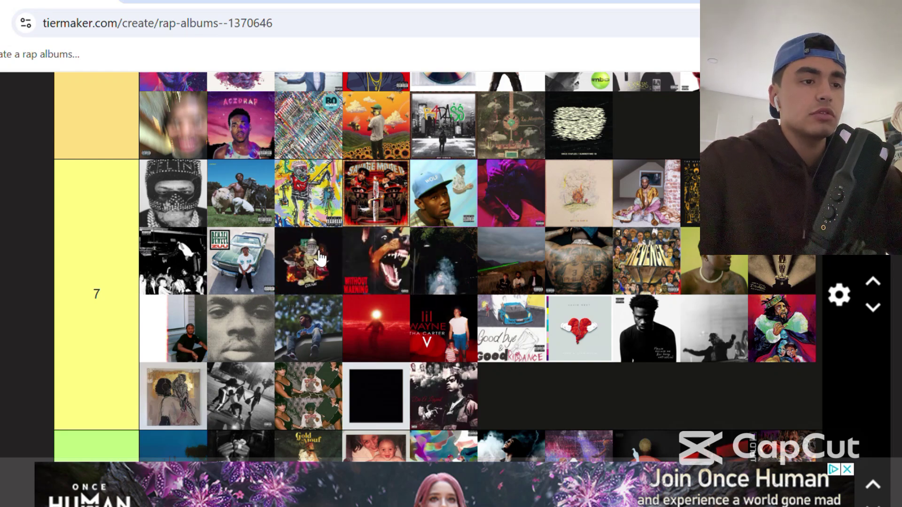
Place the My Turn cover last in tier 8, directly after the black cover with the cream scribbled patch.
scroll(320, 258, "down", 9)
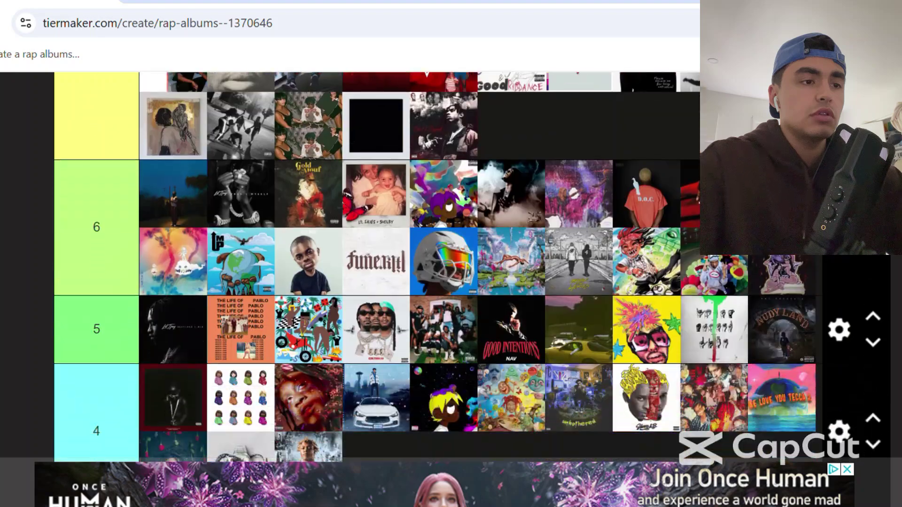
scroll(376, 266, "down", 9)
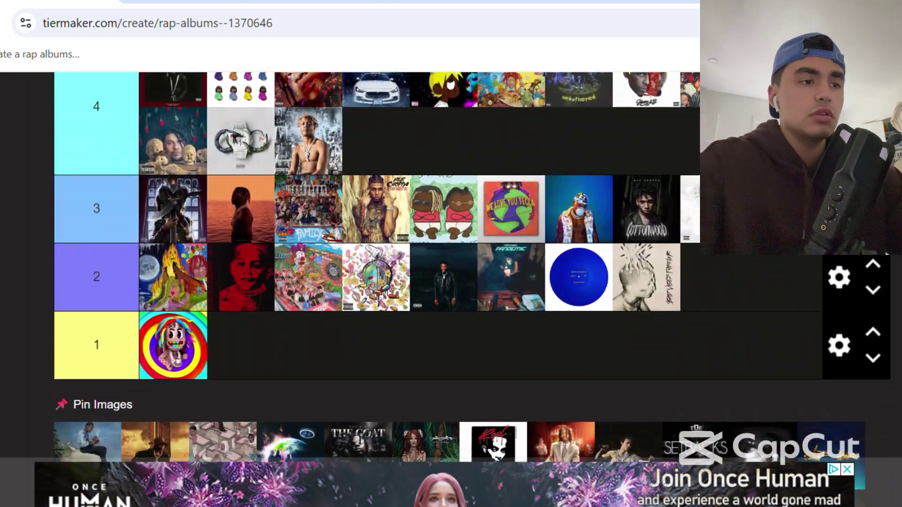
scroll(376, 265, "up", 1)
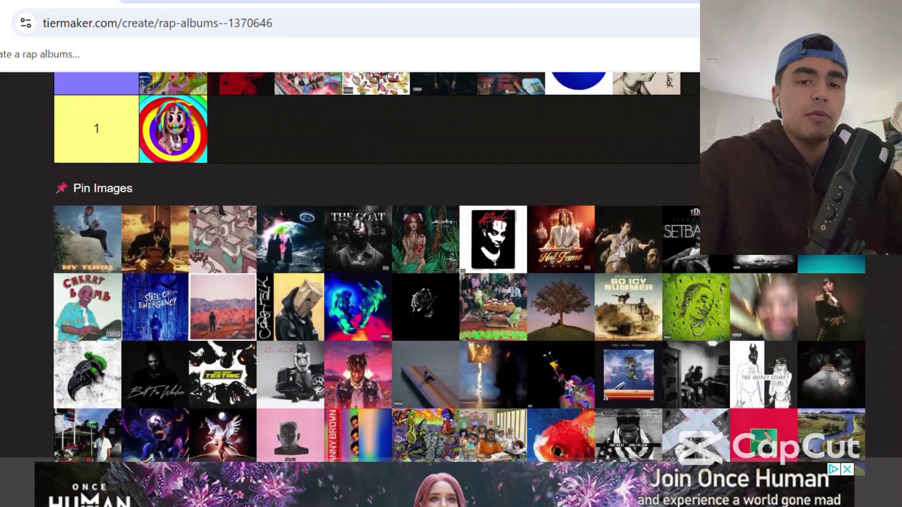
left_click_drag(99, 224, 398, 191)
scroll(266, 124, "up", 10)
scroll(265, 124, "up", 10)
scroll(266, 124, "up", 2)
scroll(266, 124, "down", 4)
scroll(266, 124, "up", 3)
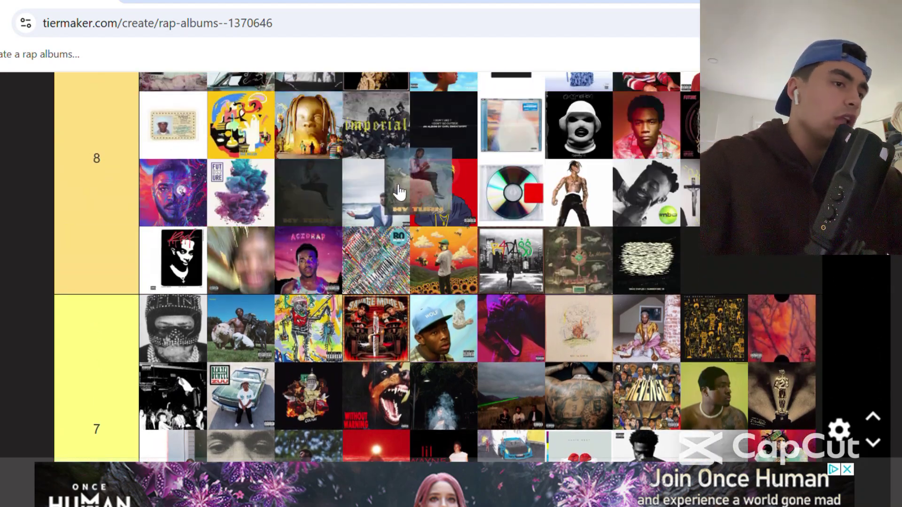
left_click_drag(470, 251, 654, 270)
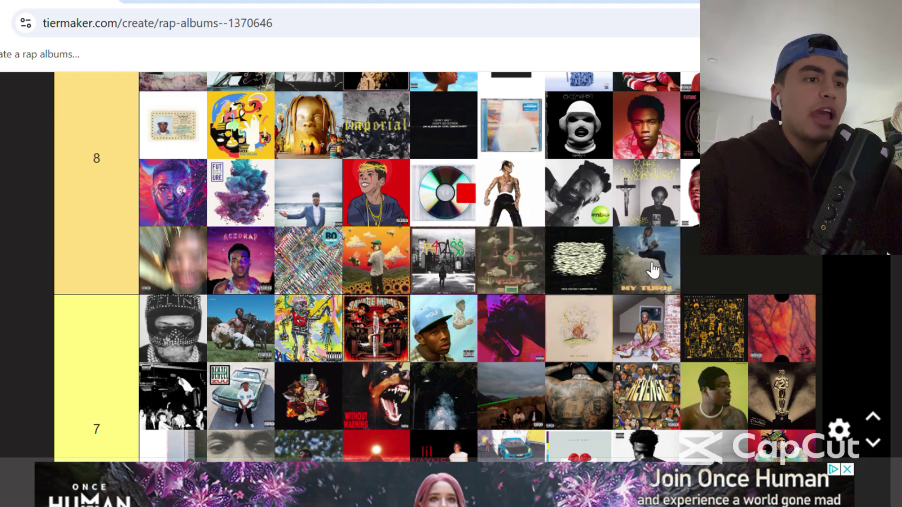
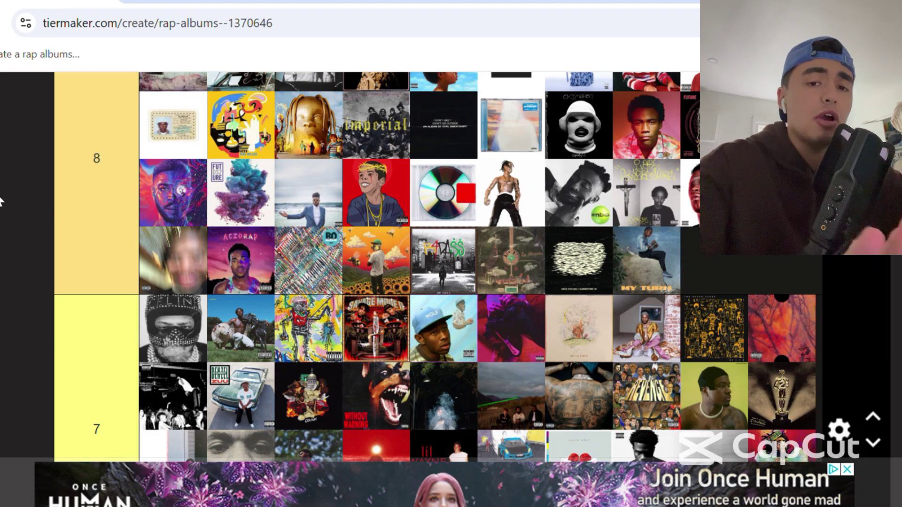
Place the golden cover with the seated man in a hat sixth in tier 3, directly before We Love You Tecca.
scroll(2, 197, "down", 2)
scroll(2, 197, "down", 8)
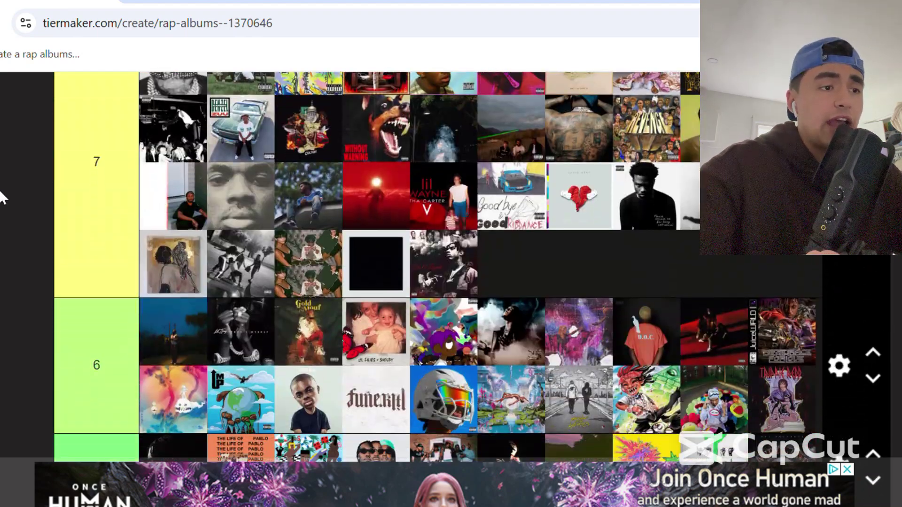
scroll(2, 197, "down", 7)
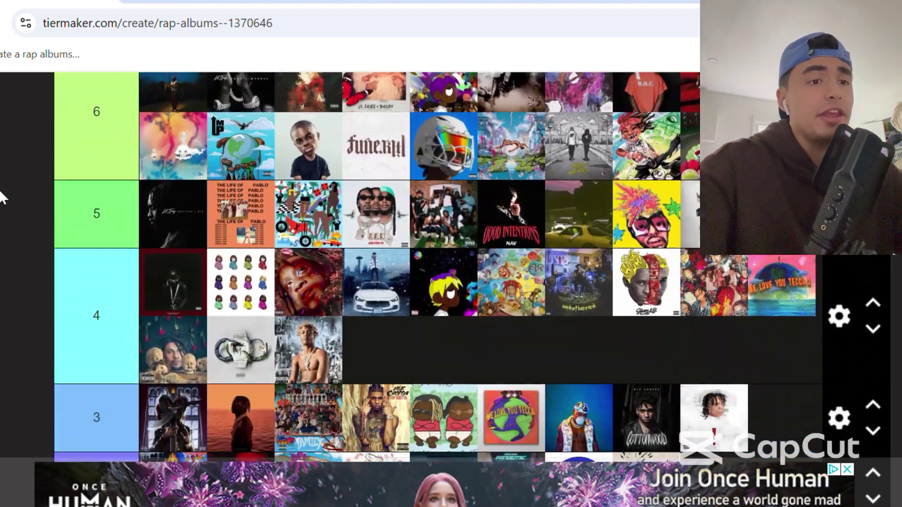
scroll(1, 197, "down", 1)
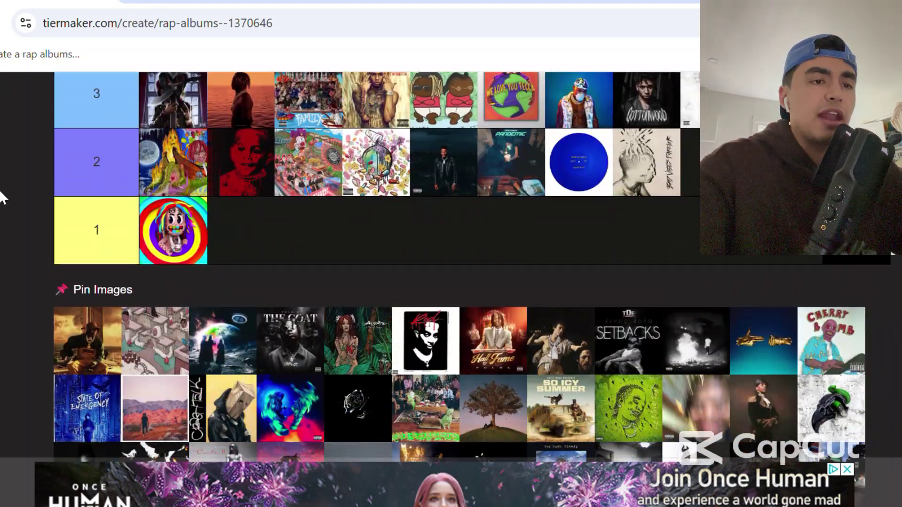
left_click_drag(80, 329, 511, 316)
Move the pink isometric maze cover from the unranked images into the upper tiers.
scroll(511, 316, "down", 3)
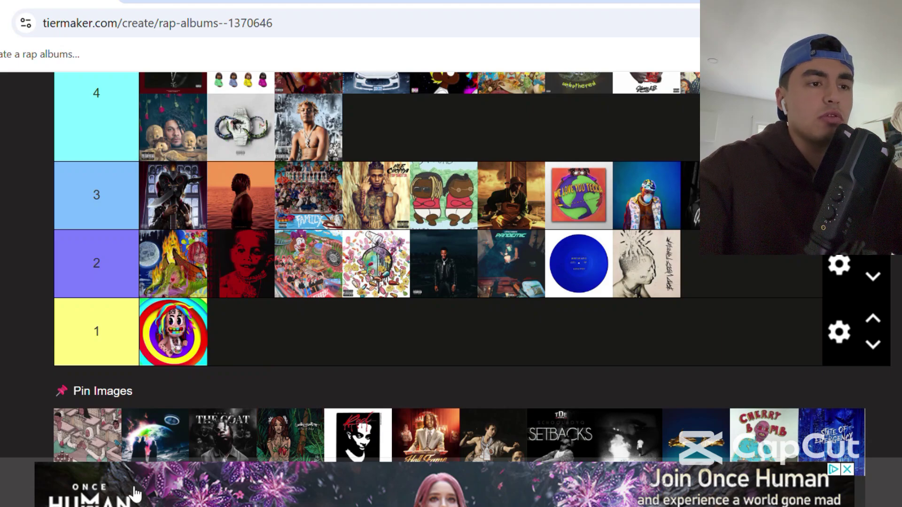
left_click_drag(107, 460, 332, 190)
scroll(268, 252, "up", 1)
scroll(270, 249, "up", 20)
scroll(333, 191, "down", 20)
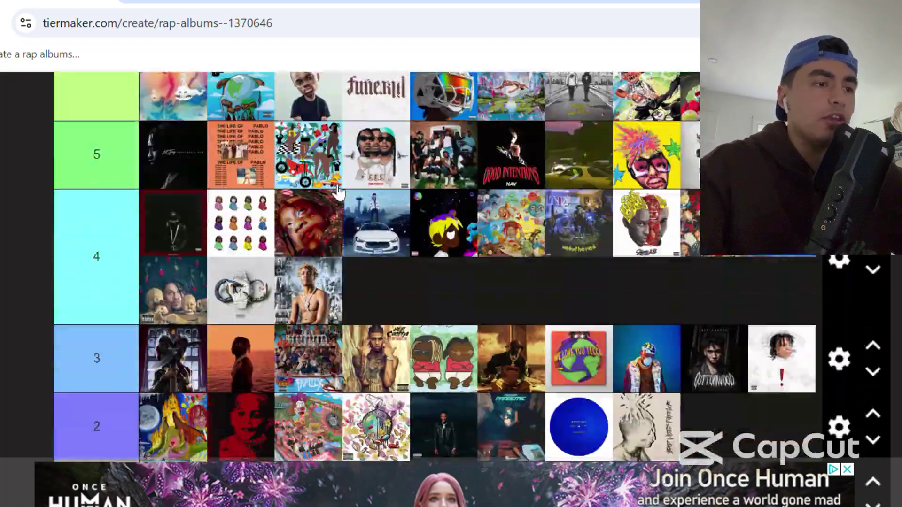
Place the two-figures-in-space cover with the rainbow burst in tier 5, between Good Intentions and the parked car cover.
scroll(333, 188, "down", 8)
left_click_drag(116, 209, 578, 207)
scroll(316, 112, "up", 7)
scroll(308, 155, "up", 1)
scroll(369, 132, "up", 2)
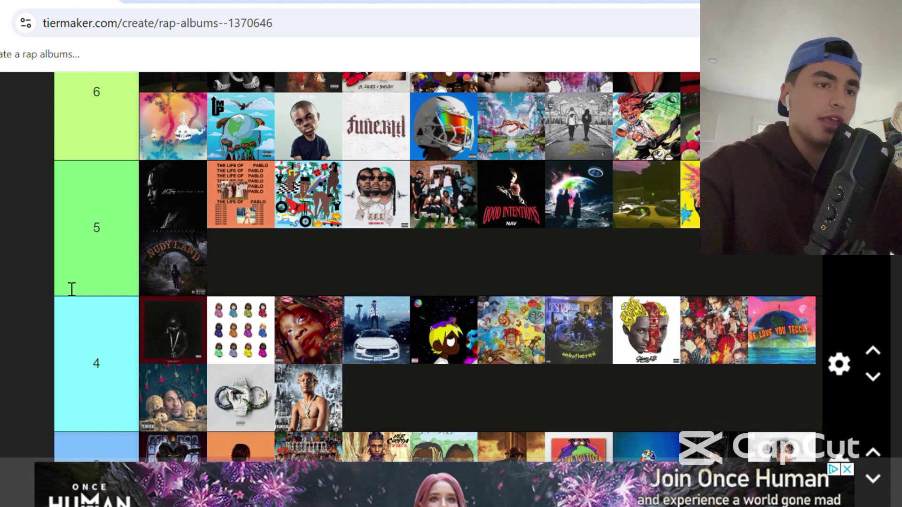
Place The Goat cover in tier 7, between Tha Carter V and Goodbye & Good Riddance.
scroll(4, 266, "down", 3)
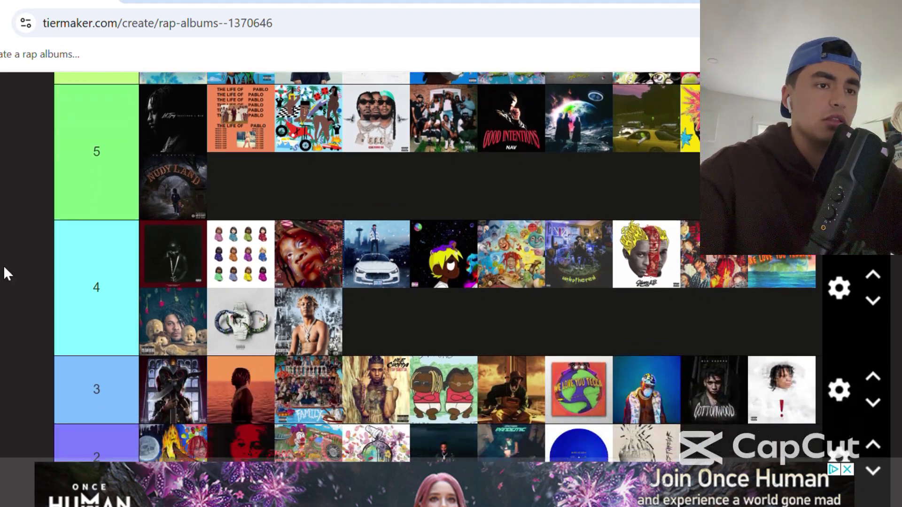
scroll(4, 266, "down", 5)
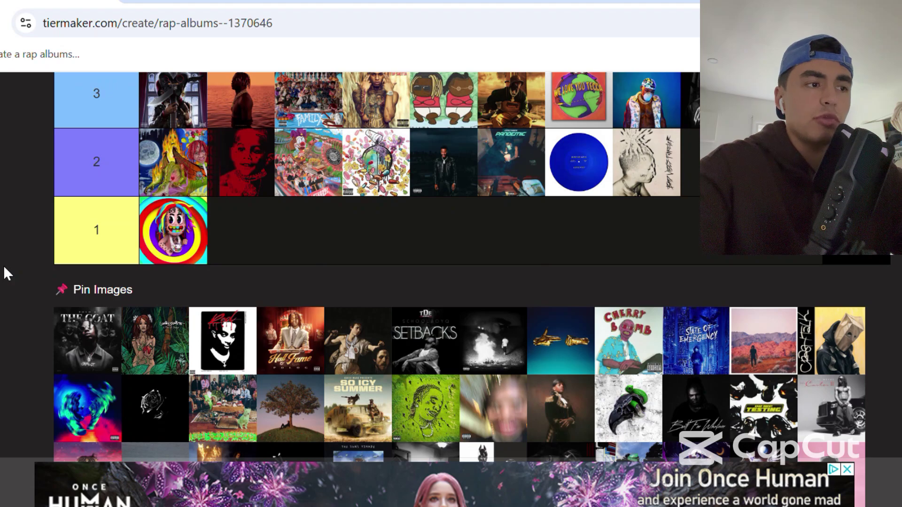
left_click_drag(93, 348, 544, 182)
scroll(321, 169, "up", 10)
scroll(321, 178, "up", 3)
scroll(321, 178, "up", 3)
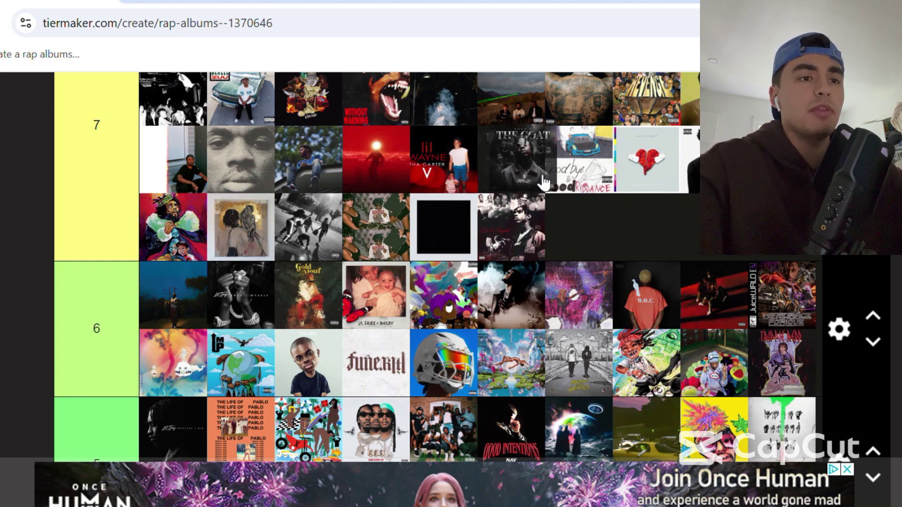
mouse_move(544, 182)
left_mouse_down()
mouse_move(529, 183)
mouse_move(536, 178)
left_mouse_up()
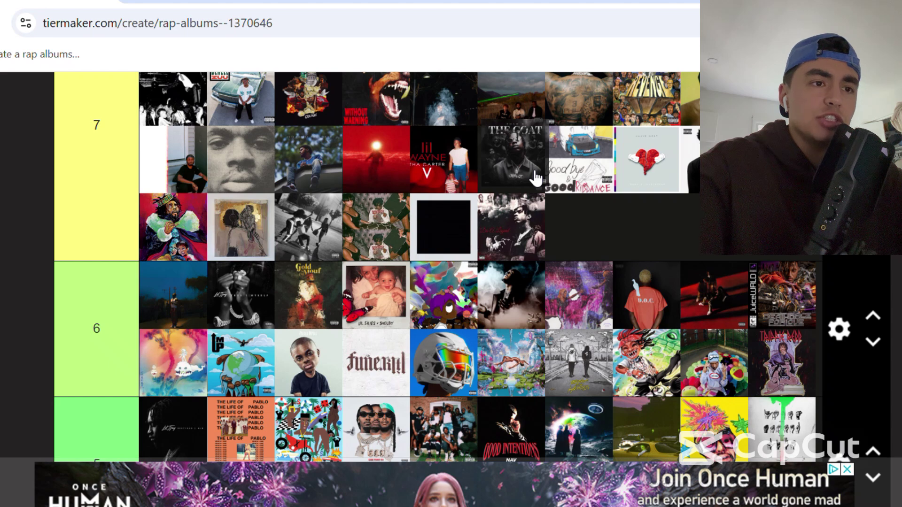
left_click_drag(535, 178, 536, 179)
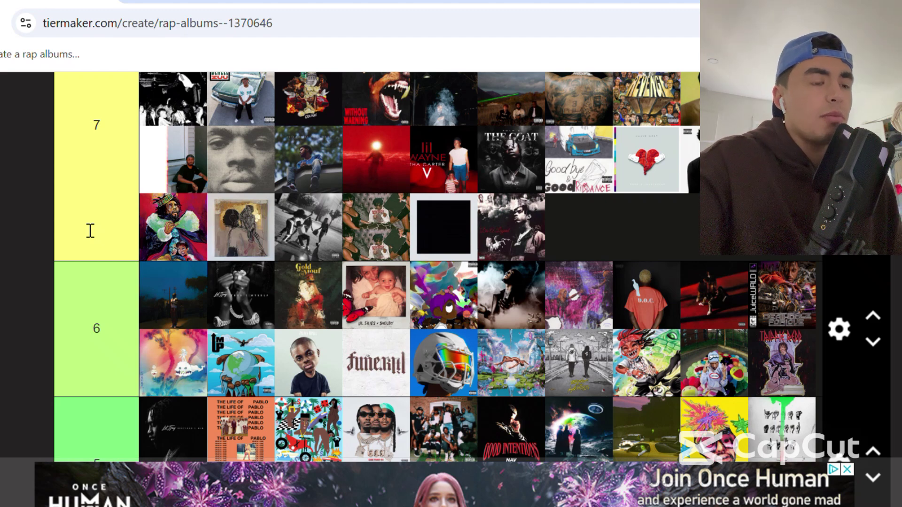
Place the red-haired woman in green jungle leaves cover in tier 9, directly before the man in the dark hat.
scroll(2, 179, "up", 3)
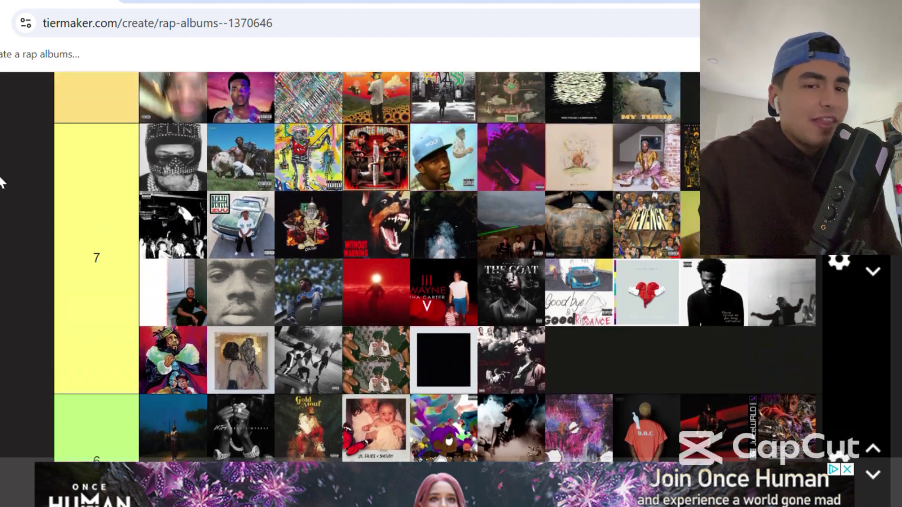
scroll(2, 183, "down", 3)
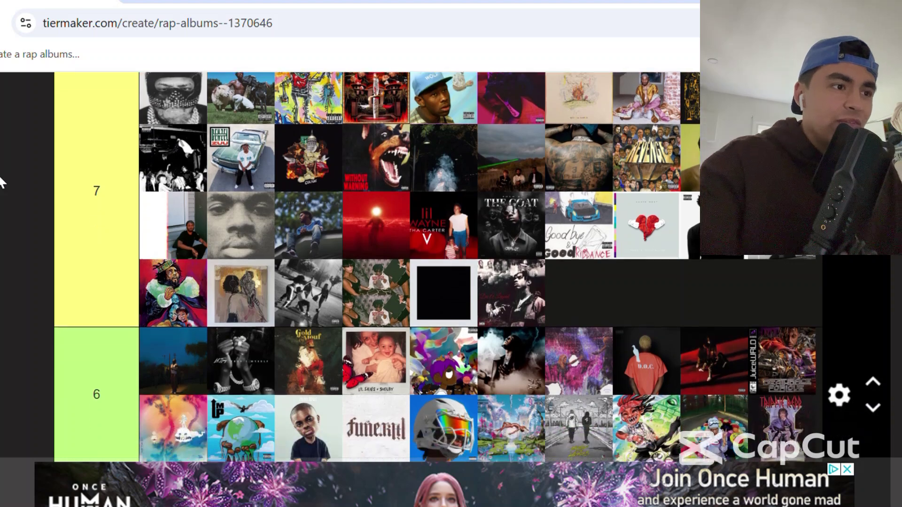
scroll(2, 184, "down", 3)
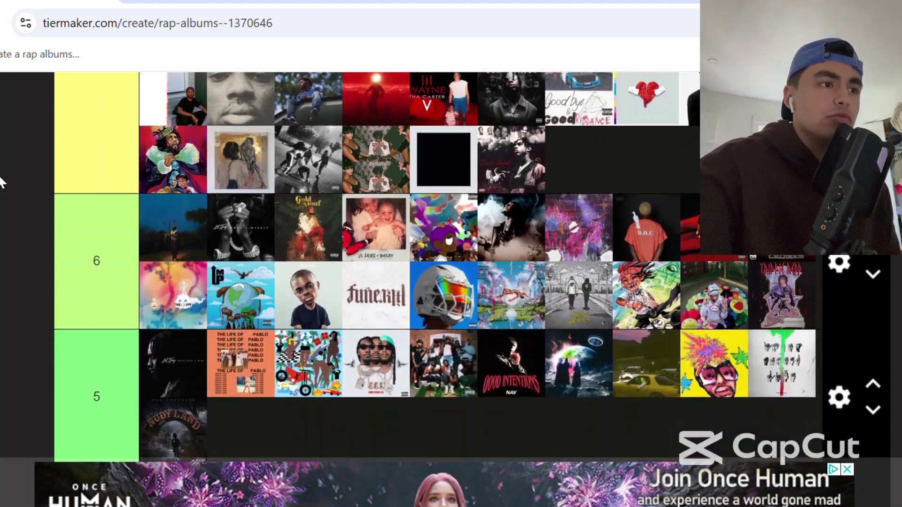
scroll(1, 183, "up", 1)
scroll(1, 183, "down", 1)
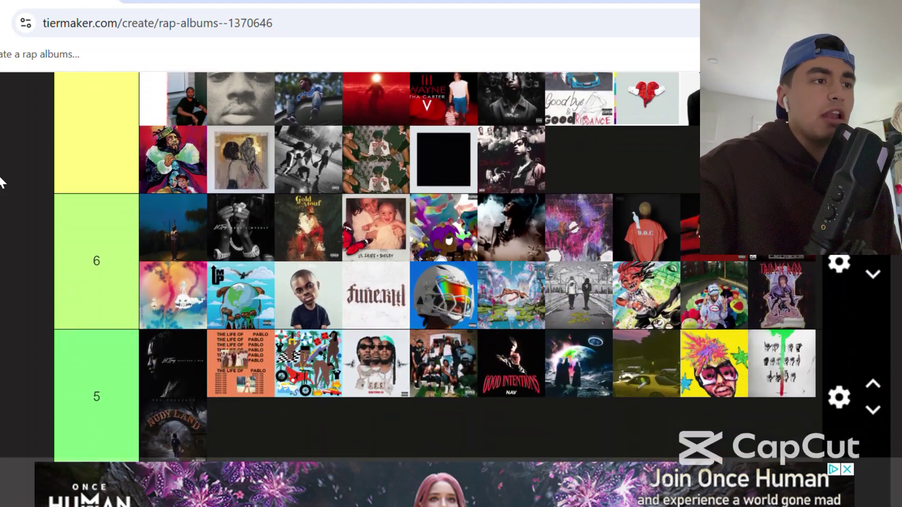
scroll(2, 183, "down", 8)
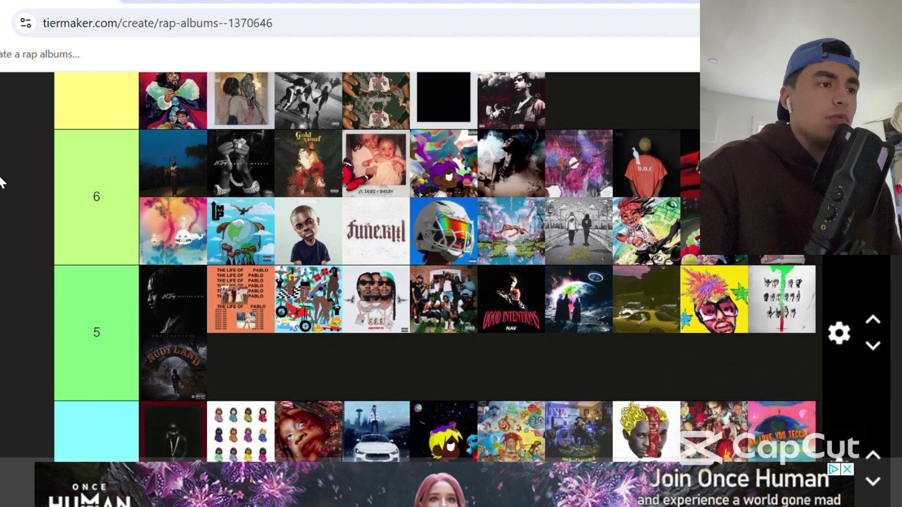
scroll(2, 183, "down", 8)
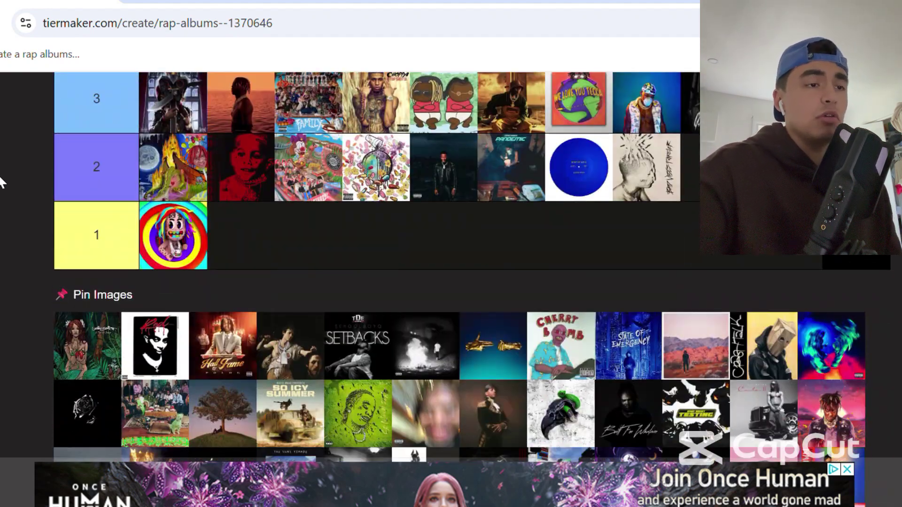
left_click_drag(87, 345, 158, 200)
scroll(350, 175, "up", 20)
scroll(350, 175, "up", 7)
scroll(350, 175, "up", 1)
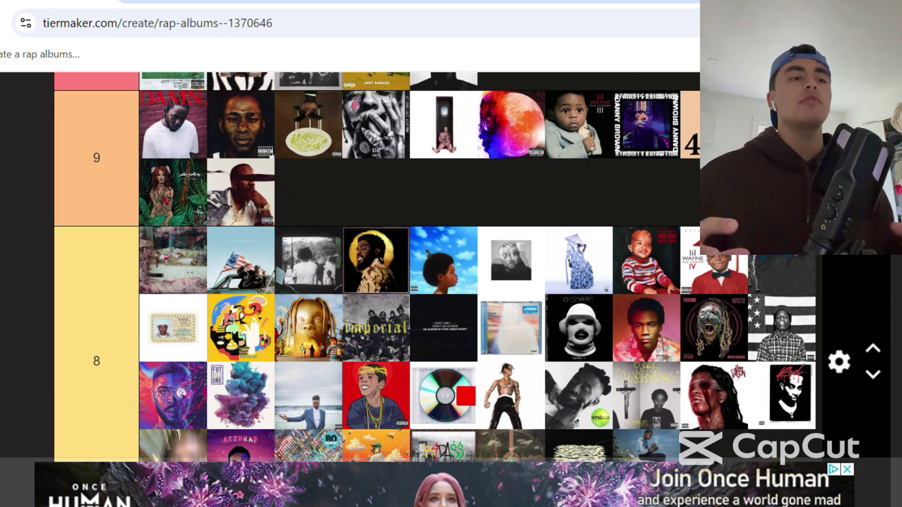
Place the unranked black-and-white Red cover in tier 8, right beside its duplicate after the bloodied-face cover.
scroll(376, 267, "down", 1)
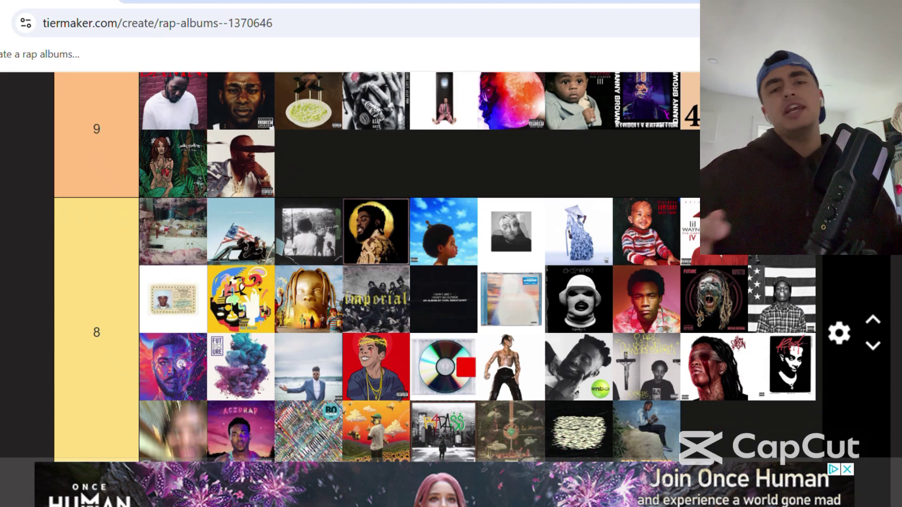
scroll(434, 268, "down", 3)
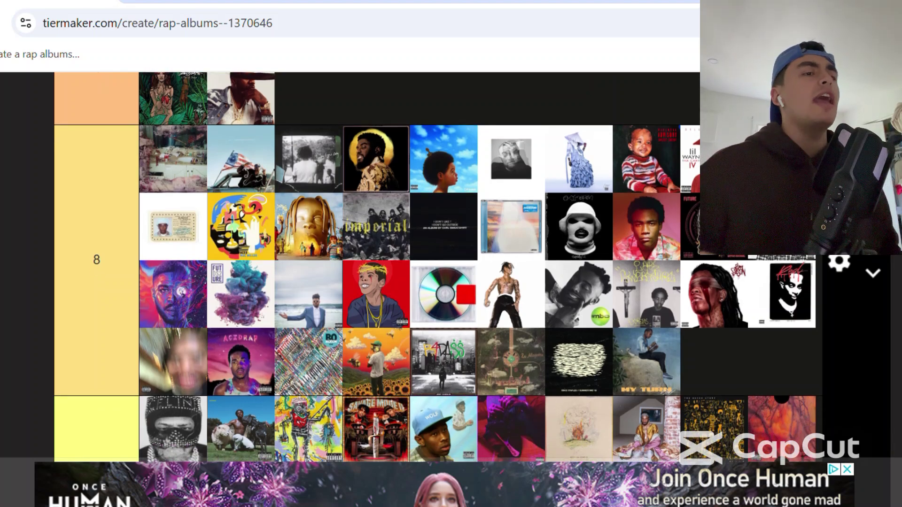
scroll(435, 268, "up", 1)
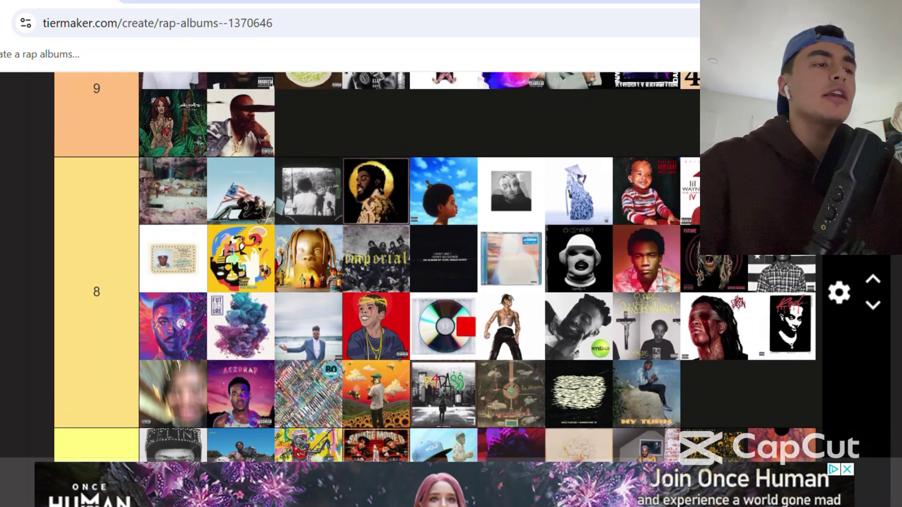
scroll(434, 268, "up", 4)
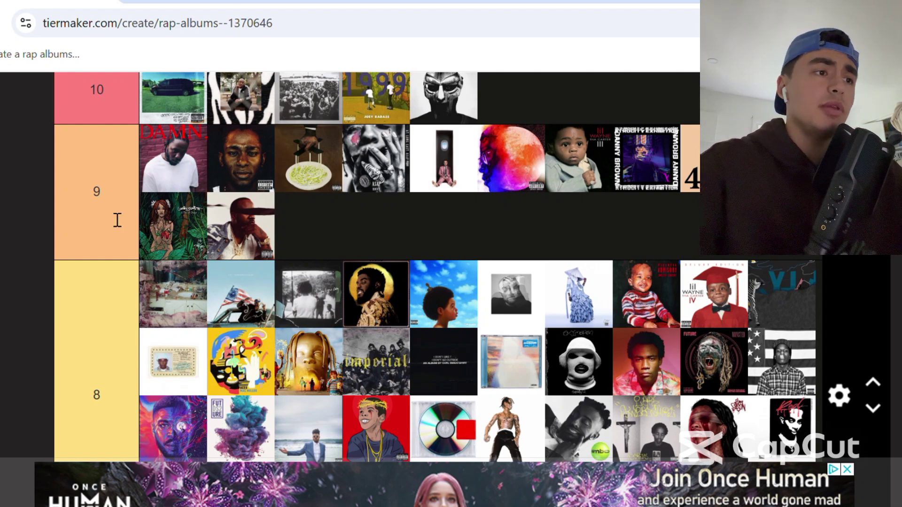
scroll(170, 240, "down", 15)
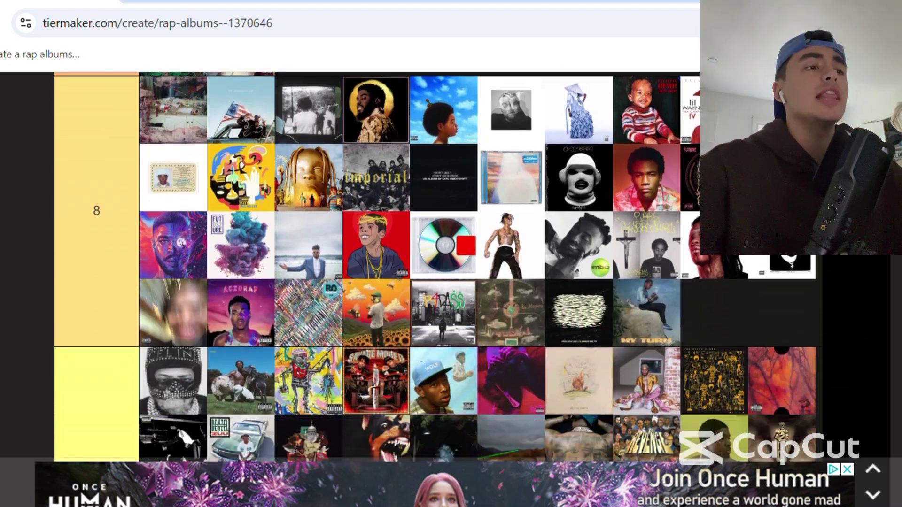
scroll(435, 267, "down", 8)
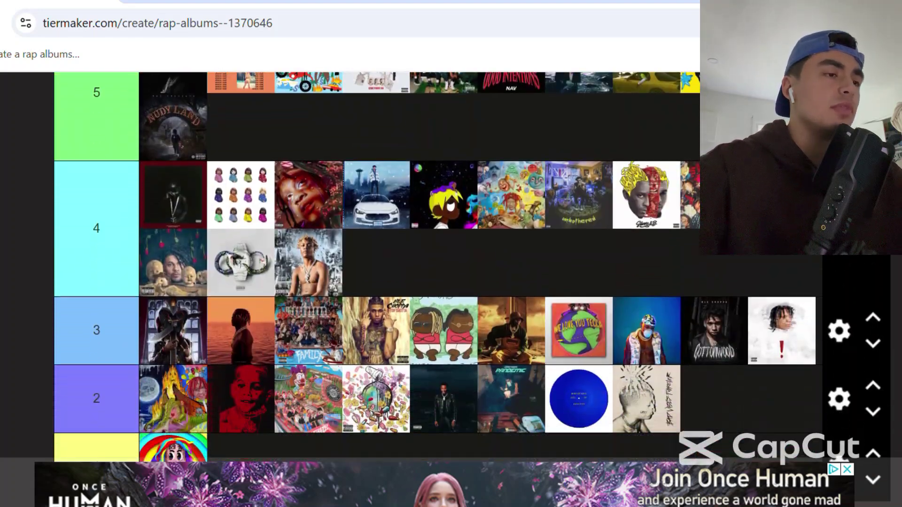
scroll(182, 308, "down", 3)
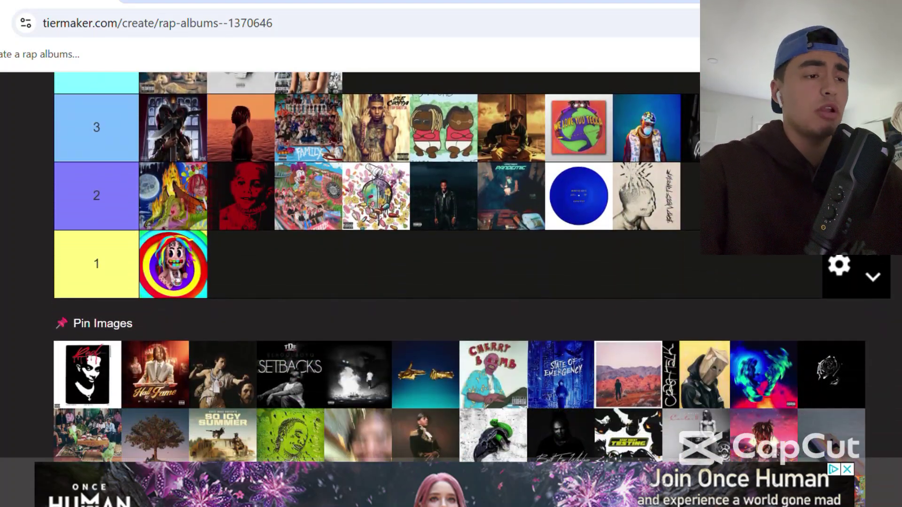
left_click_drag(182, 309, 114, 363)
left_click_drag(790, 294, 838, 301)
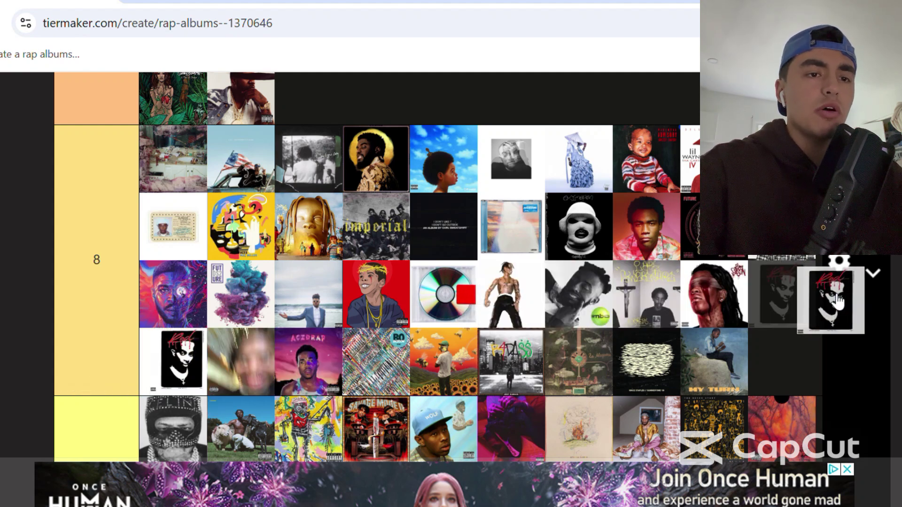
Place the Hall of Fame cover at the start of tier 3, ahead of the dark armoured-figure cover.
scroll(469, 263, "down", 20)
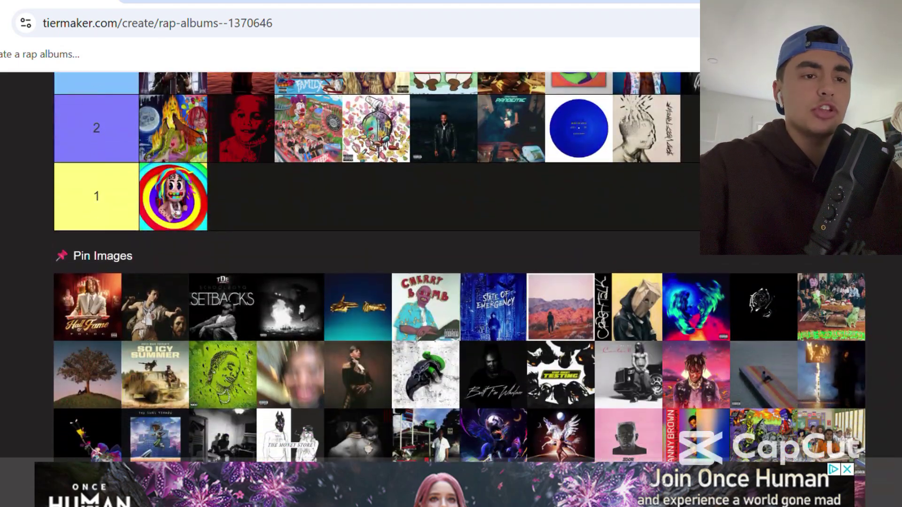
left_click_drag(87, 307, 222, 246)
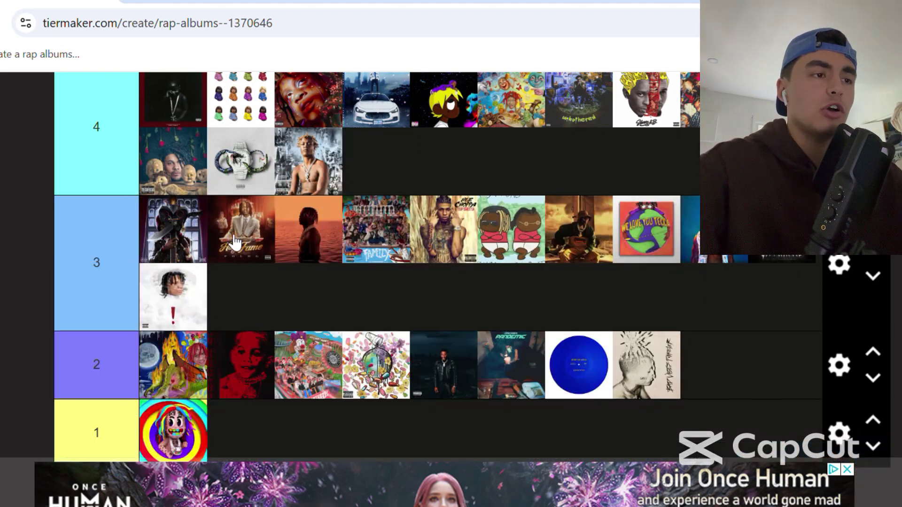
left_click_drag(180, 241, 181, 207)
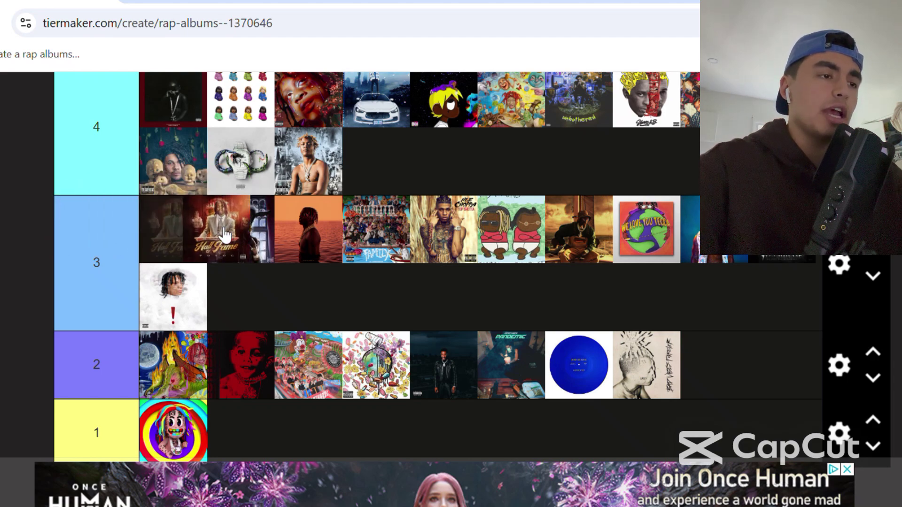
Place the dark painting-like group cover fourth in tier 8, directly before the golden halo portrait.
scroll(224, 235, "down", 6)
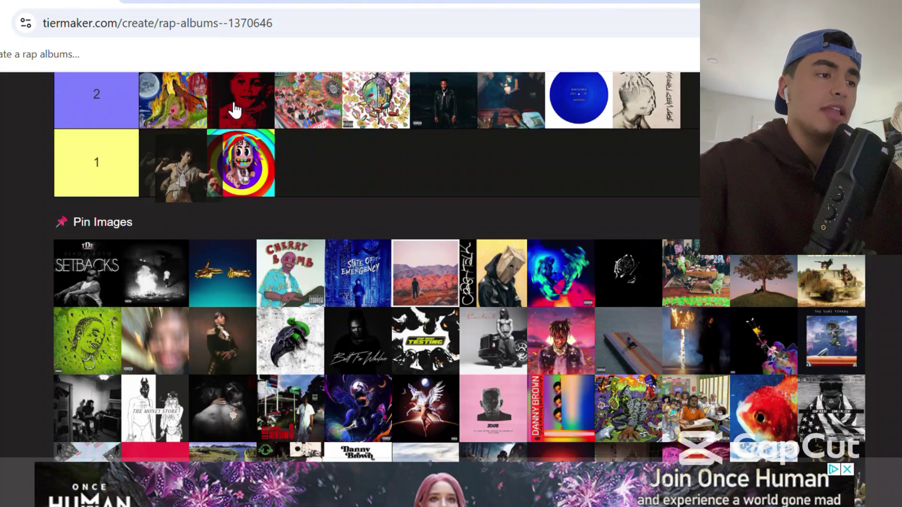
scroll(237, 109, "up", 18)
scroll(235, 111, "up", 8)
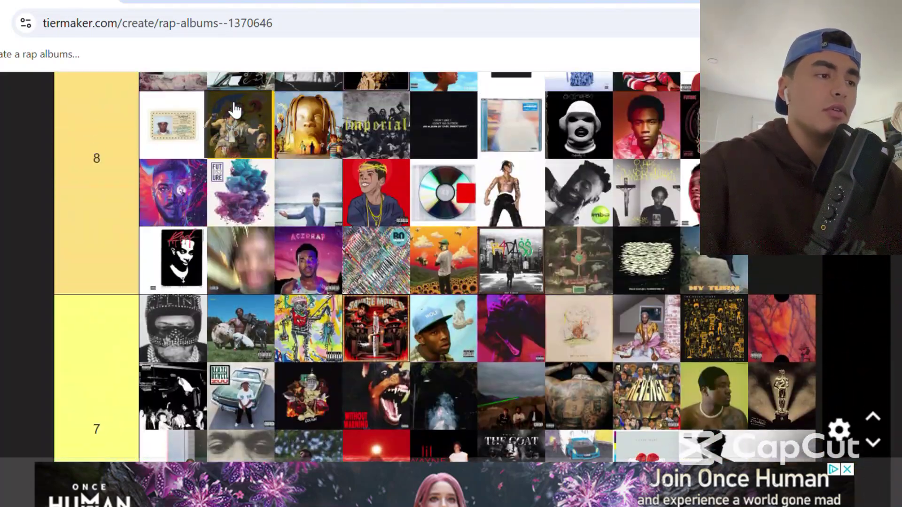
scroll(235, 110, "up", 1)
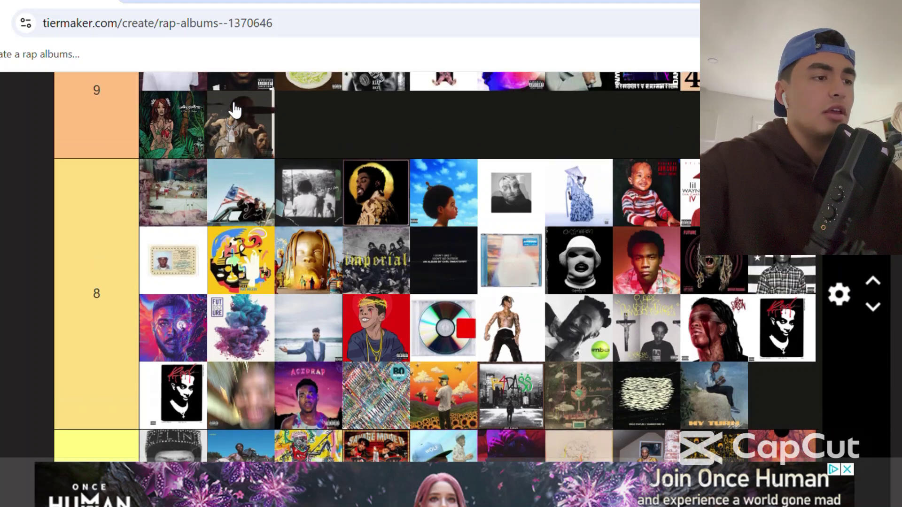
left_click_drag(235, 111, 235, 126)
left_click_drag(235, 160, 421, 186)
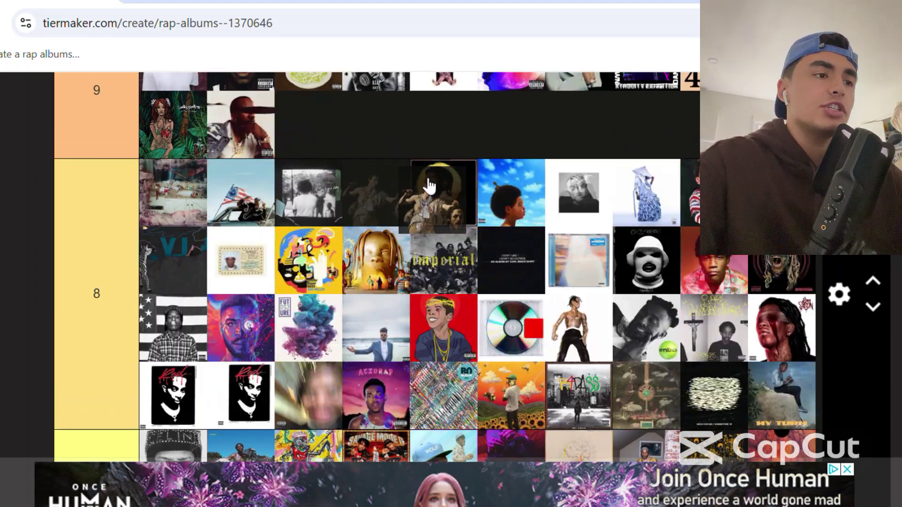
Place the Setbacks cover in tier 7, between the black cover with the domed floral crest and Without Warning.
scroll(429, 185, "down", 3)
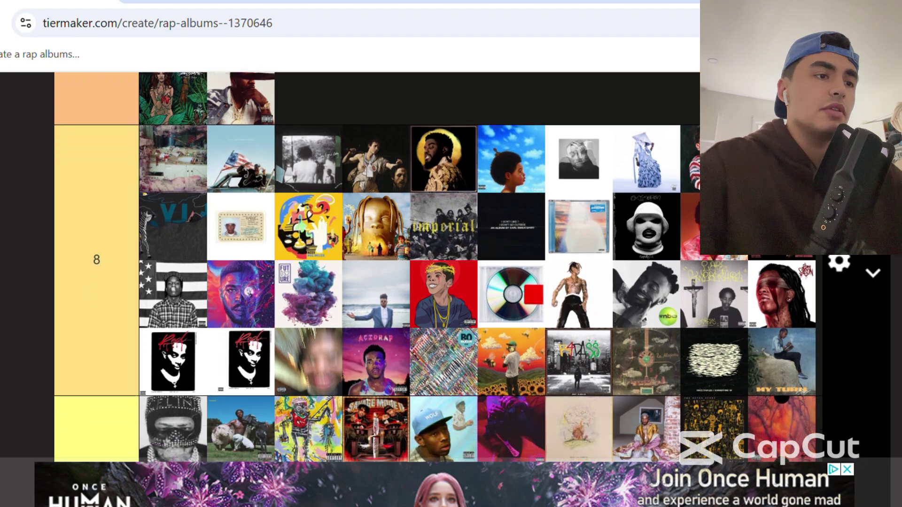
scroll(428, 267, "down", 15)
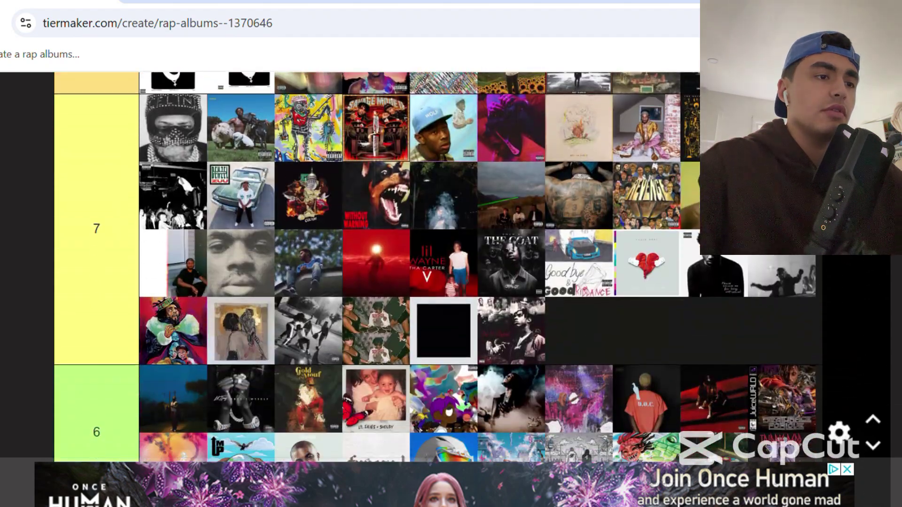
scroll(429, 267, "down", 8)
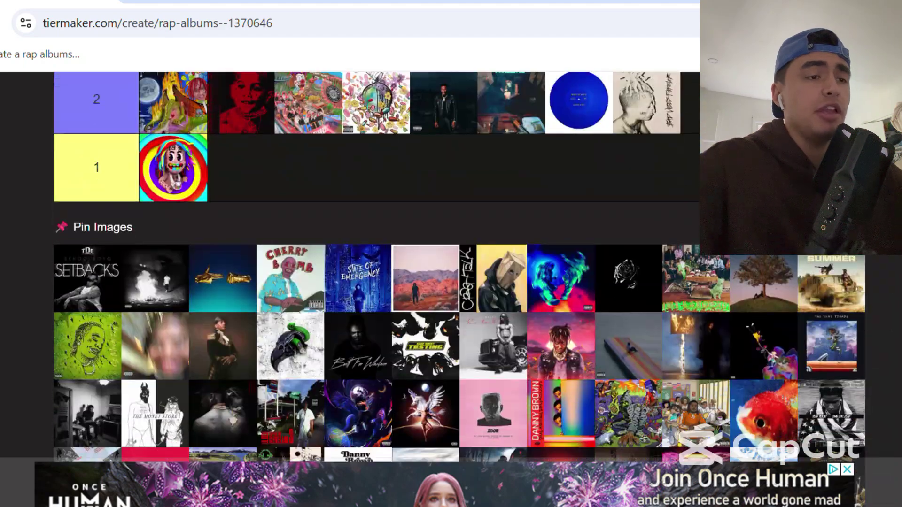
left_click_drag(87, 272, 506, 256)
scroll(371, 150, "up", 10)
scroll(369, 149, "up", 10)
scroll(369, 149, "up", 2)
scroll(369, 149, "down", 3)
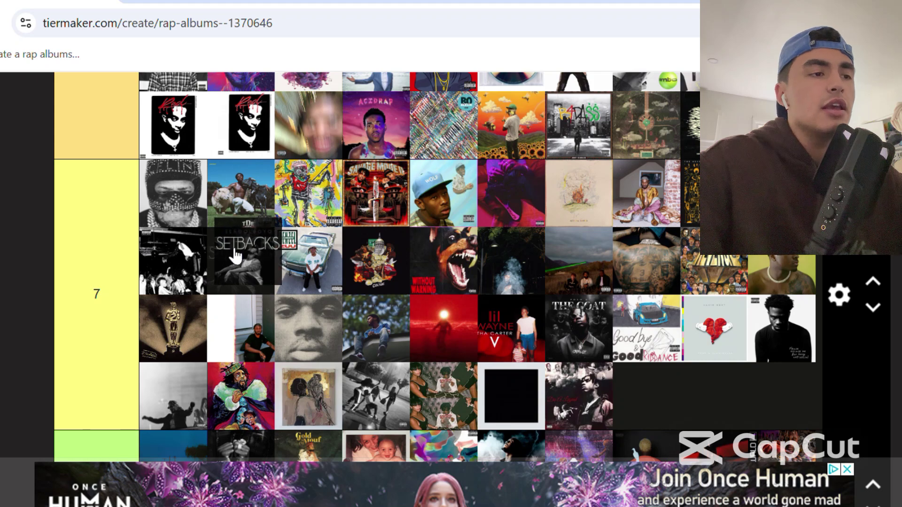
left_click_drag(331, 267, 402, 276)
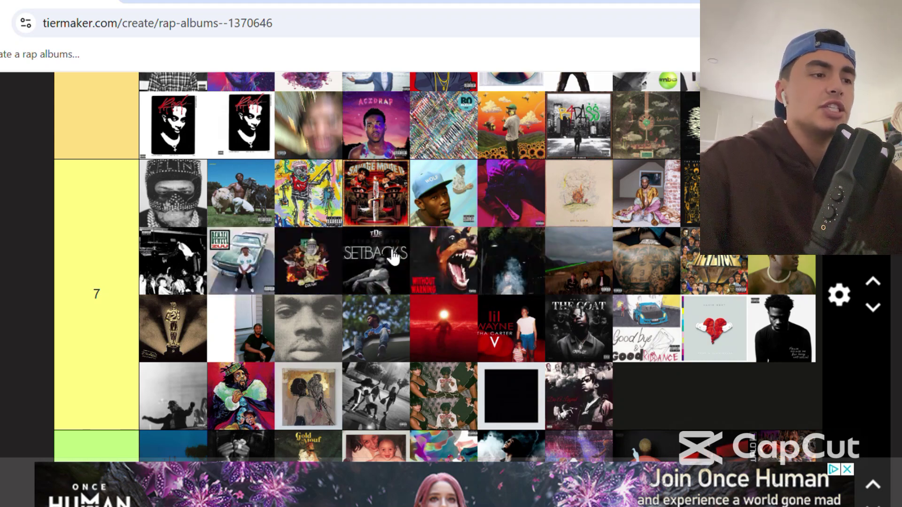
scroll(38, 204, "down", 1)
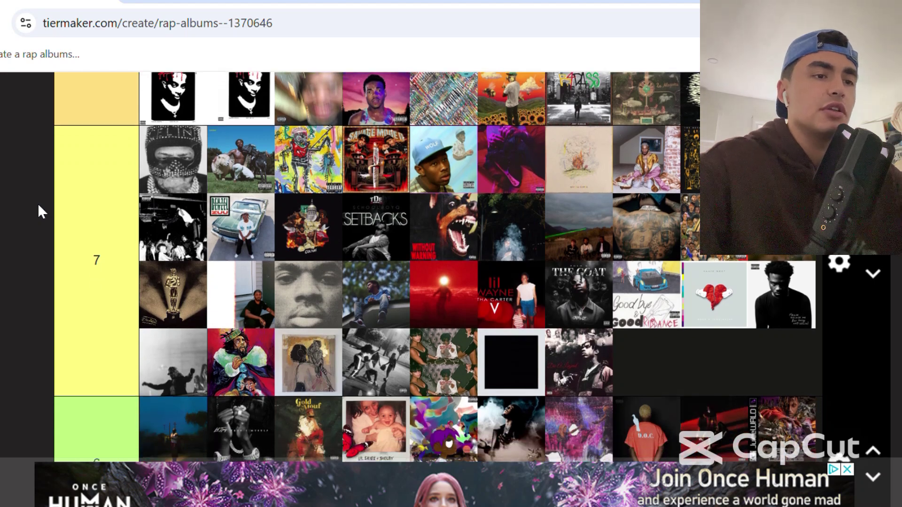
scroll(39, 207, "down", 8)
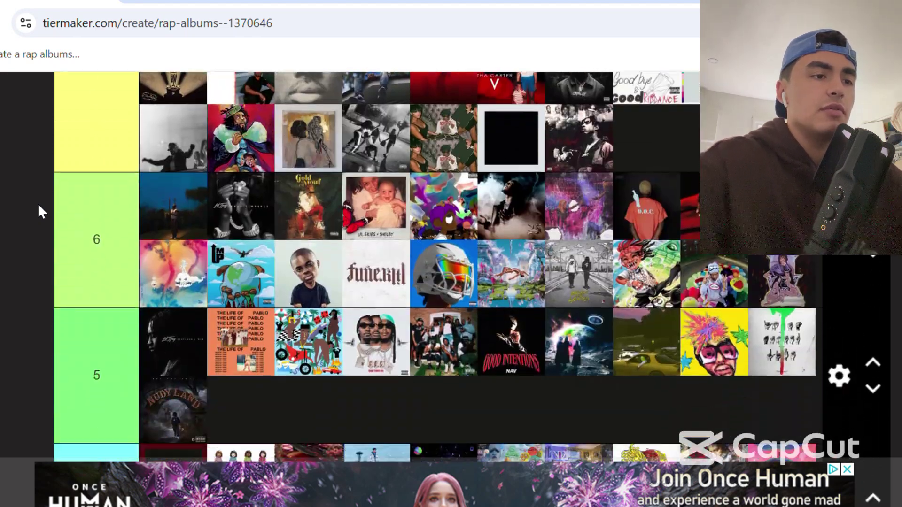
Place the black-and-white bonfire cover in tier 6, directly before the pastel pink-and-orange ghost cover.
scroll(38, 204, "down", 1)
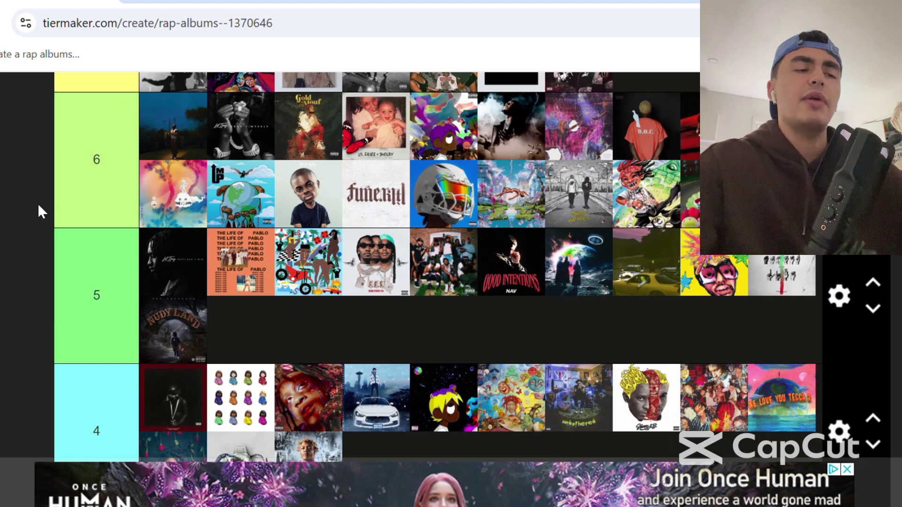
scroll(37, 204, "down", 3)
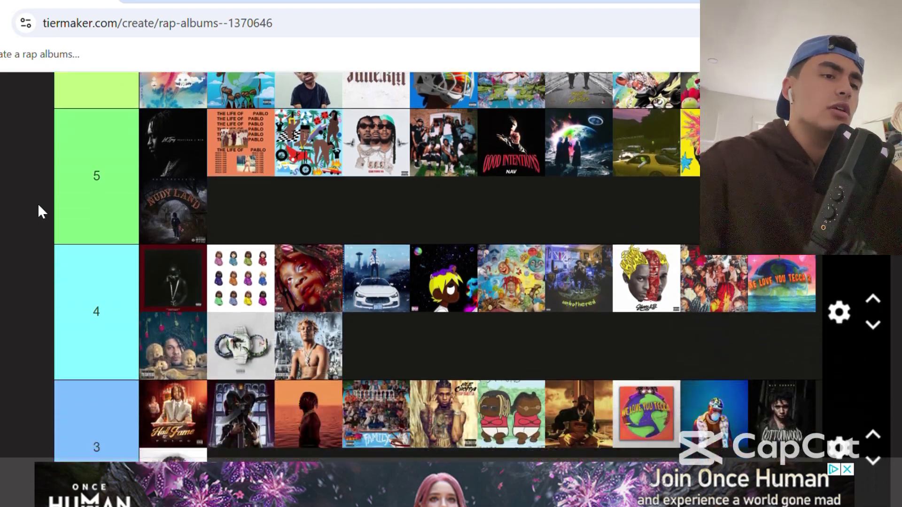
scroll(38, 204, "down", 8)
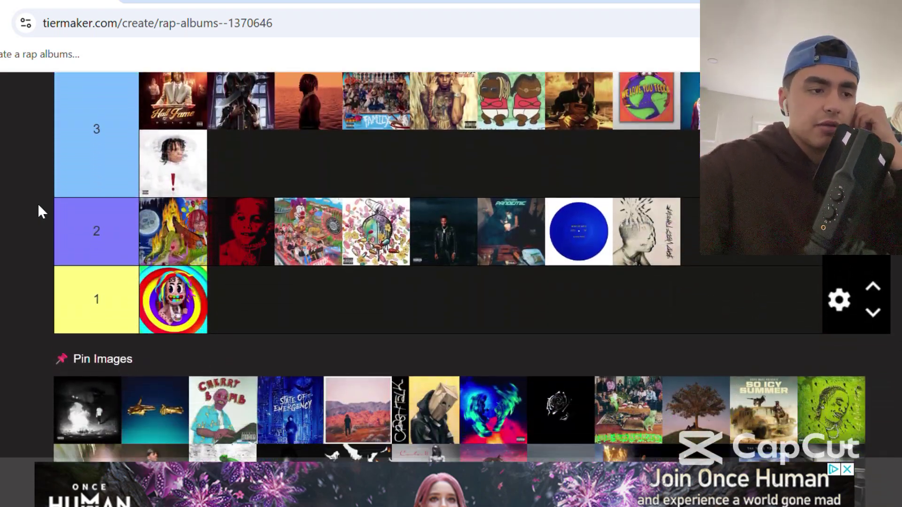
scroll(38, 206, "down", 1)
left_click_drag(87, 376, 332, 285)
scroll(326, 203, "up", 15)
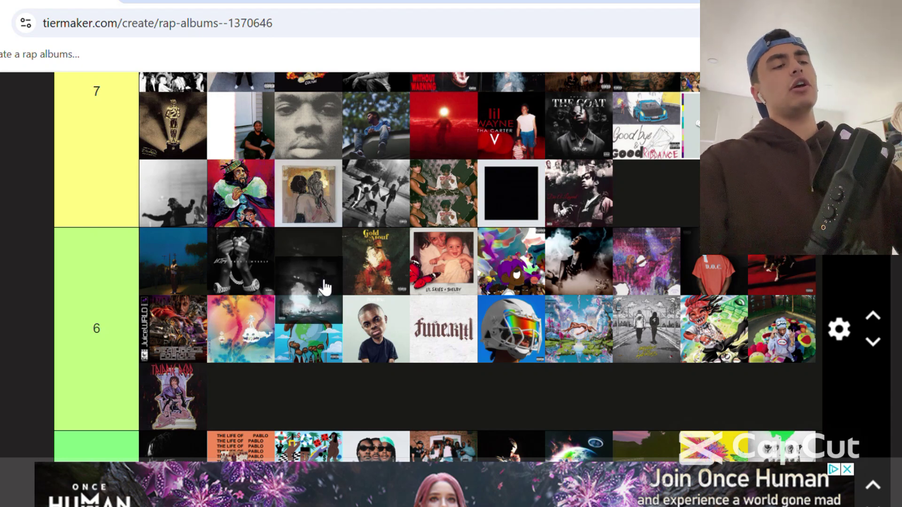
left_click_drag(324, 287, 330, 286)
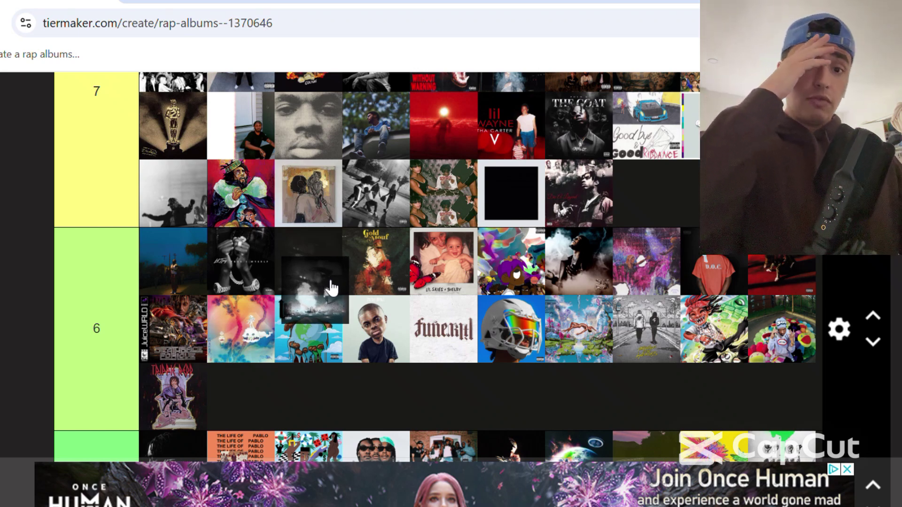
left_click_drag(330, 286, 329, 286)
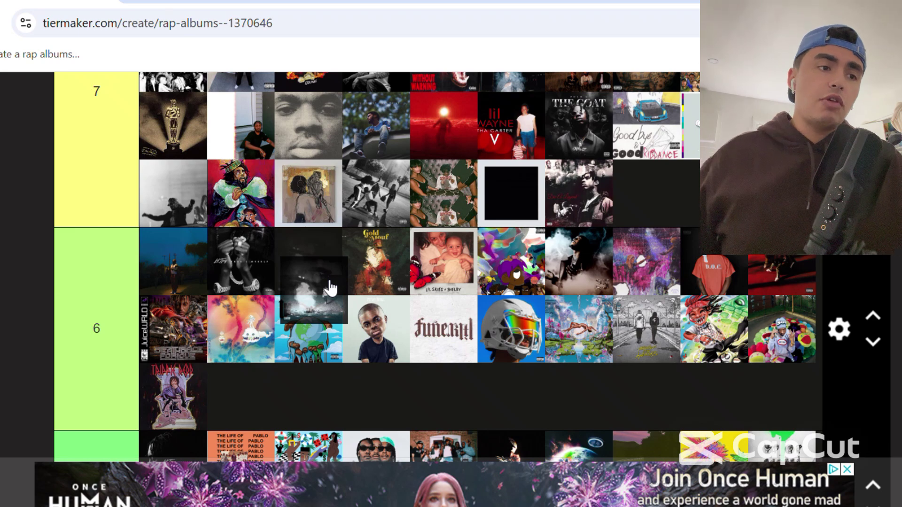
left_click_drag(329, 286, 244, 324)
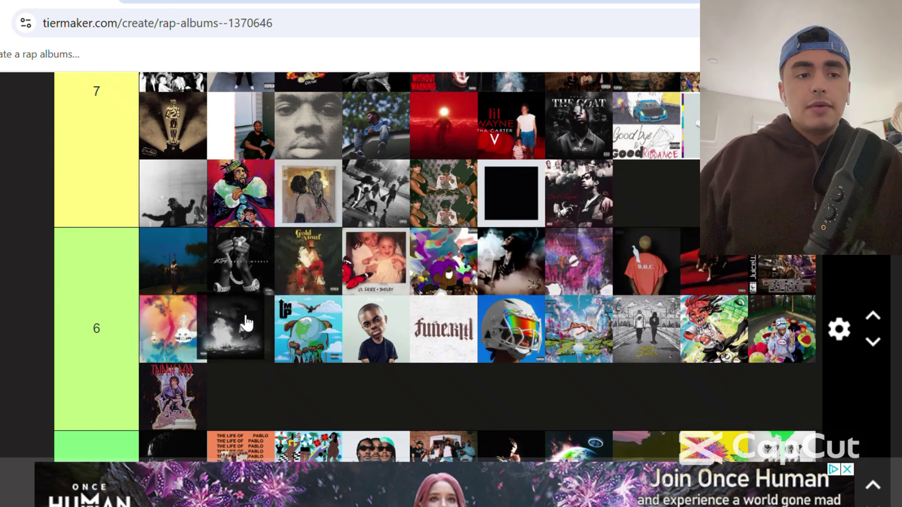
left_click_drag(245, 323, 182, 339)
Place the dark blue cover with two golden hands in tier 1, after the rainbow-ringed cartoon cover.
scroll(21, 246, "down", 20)
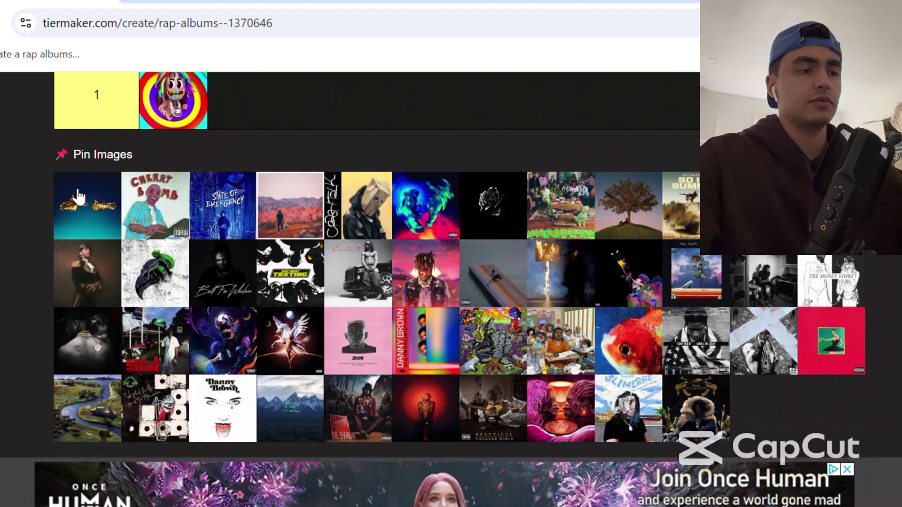
left_click_drag(78, 196, 320, 92)
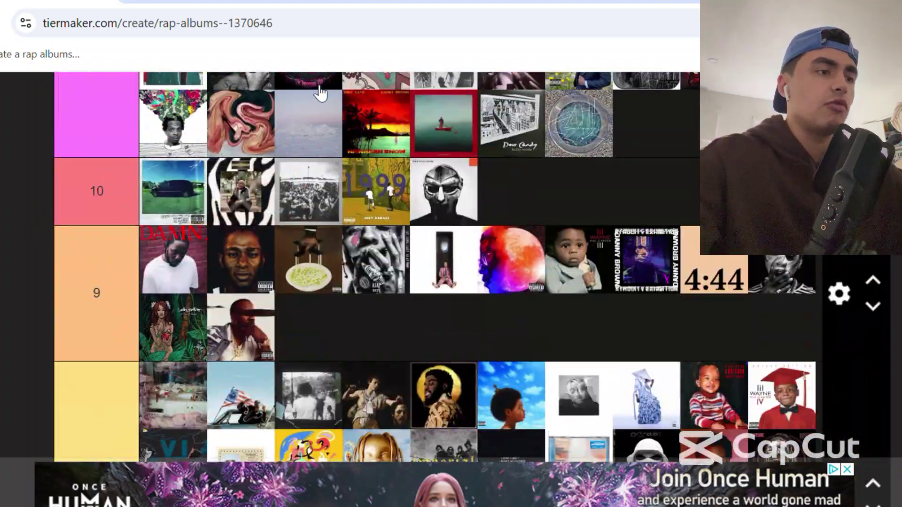
scroll(320, 93, "down", 15)
scroll(321, 93, "down", 15)
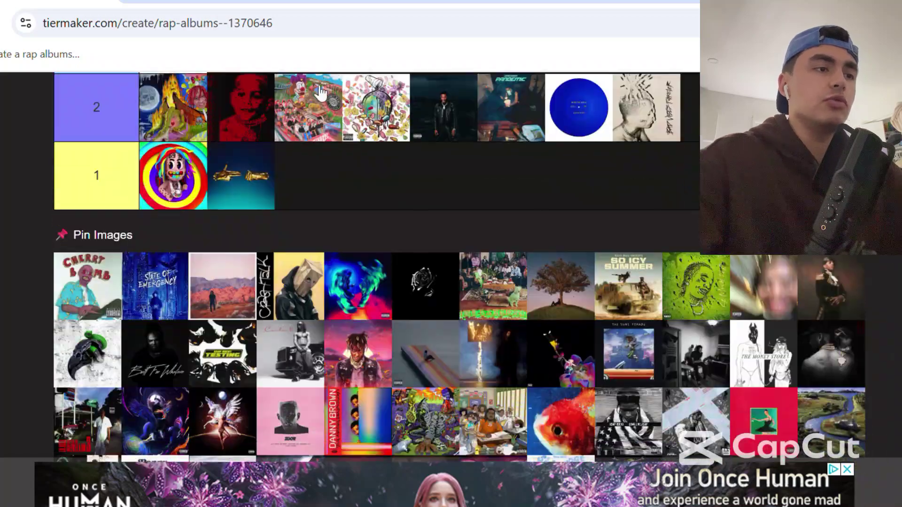
Place the Cherry Bomb cover in tier 6, between the pastel ghost cover and the blue globe cover.
scroll(125, 233, "up", 3)
scroll(124, 233, "up", 1)
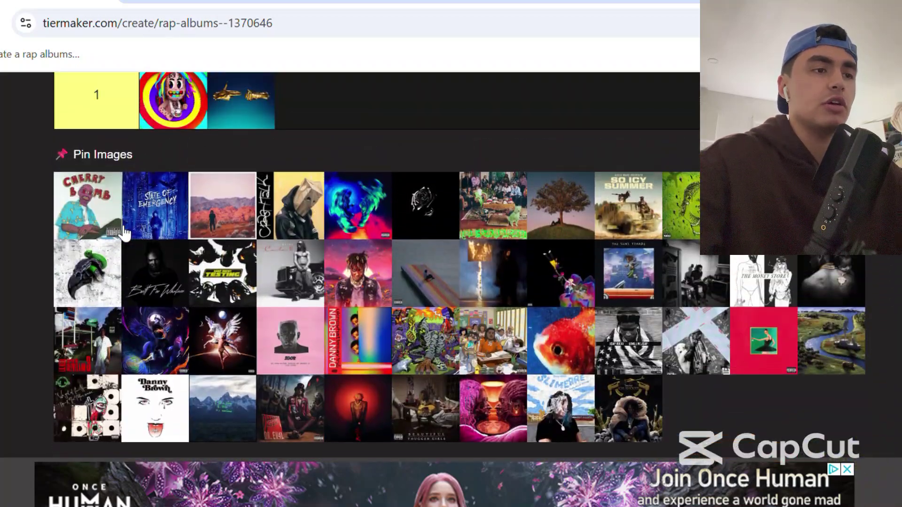
left_click_drag(94, 217, 312, 315)
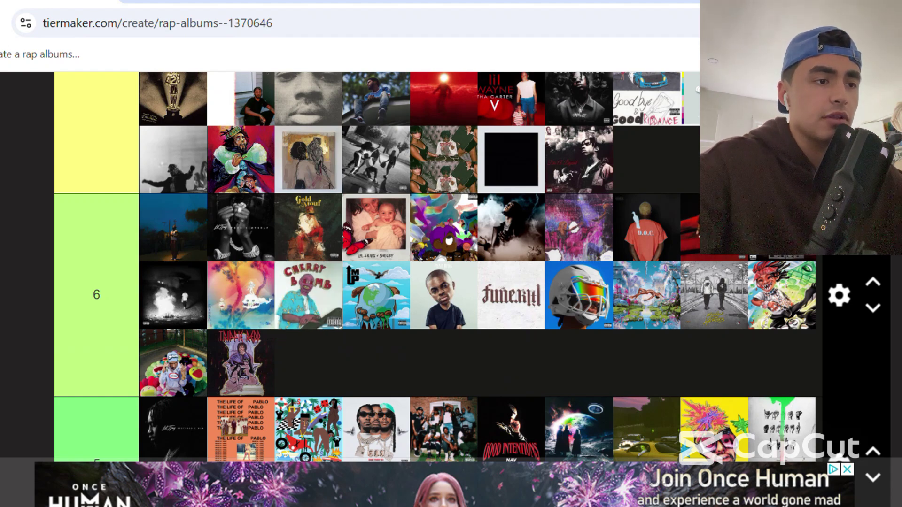
Place the State of Emergency cover second in tier 4, directly before the white cover with the grid of small cartoon heads.
scroll(467, 278, "down", 2)
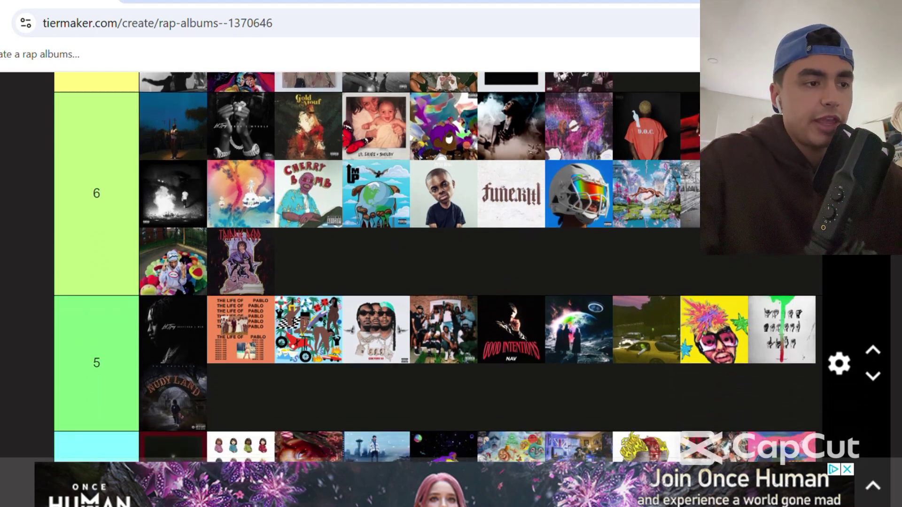
scroll(467, 277, "down", 2)
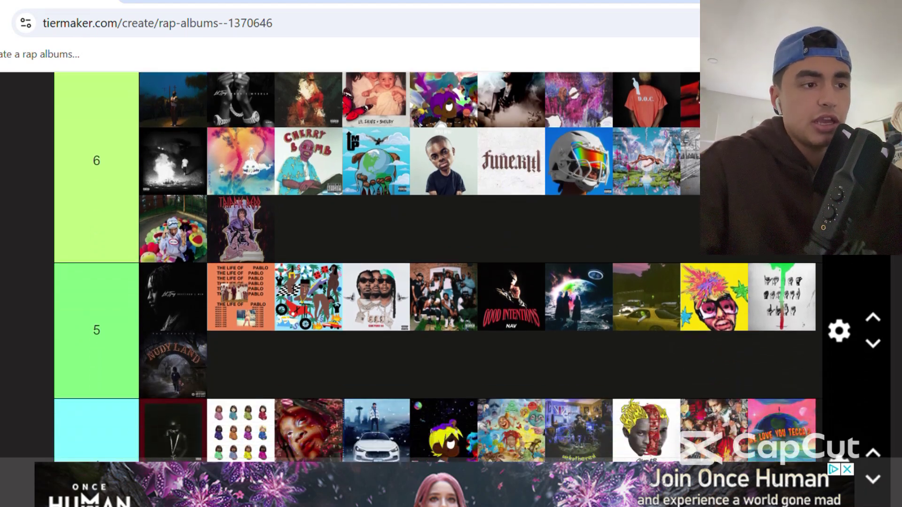
scroll(467, 278, "down", 8)
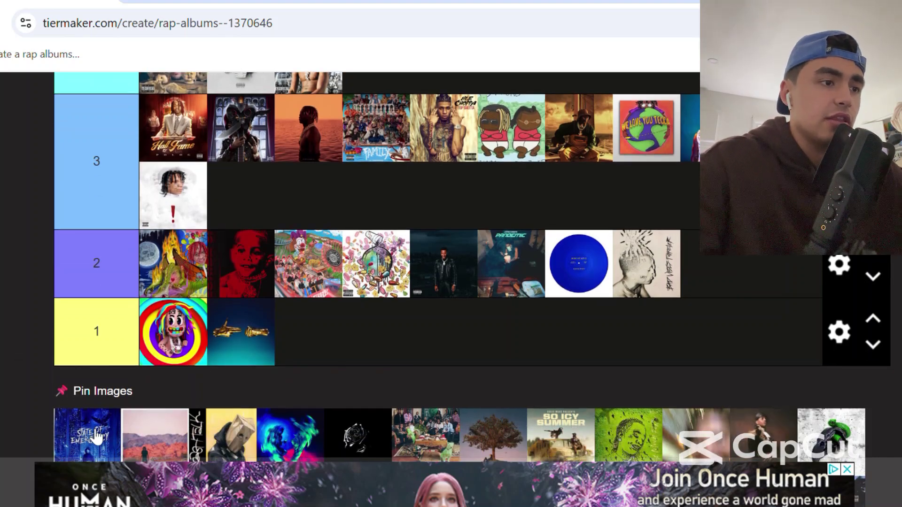
left_click_drag(91, 432, 328, 218)
scroll(328, 219, "up", 5)
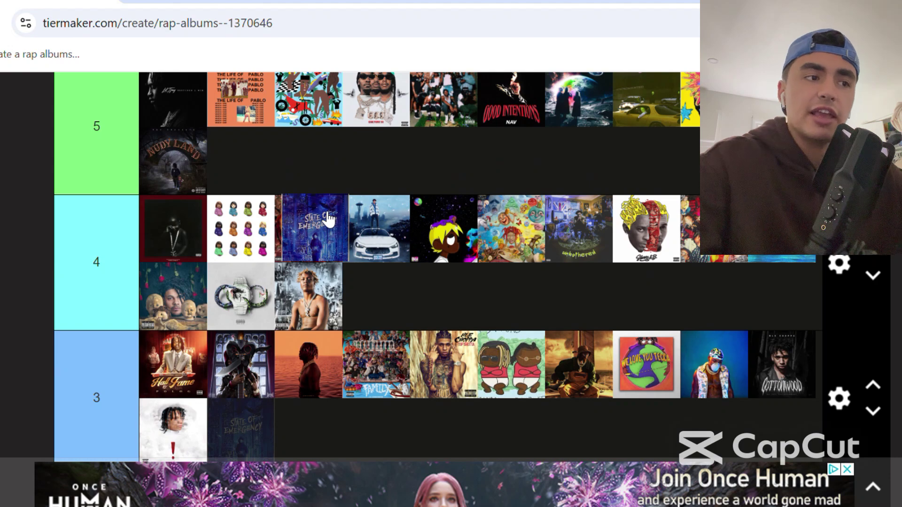
left_click_drag(328, 218, 216, 217)
Place the orange desert landscape cover in tier 7 after the golden statue, and the paper-bag-mask cover in tier 6 before Gold Mouf.
scroll(220, 220, "down", 10)
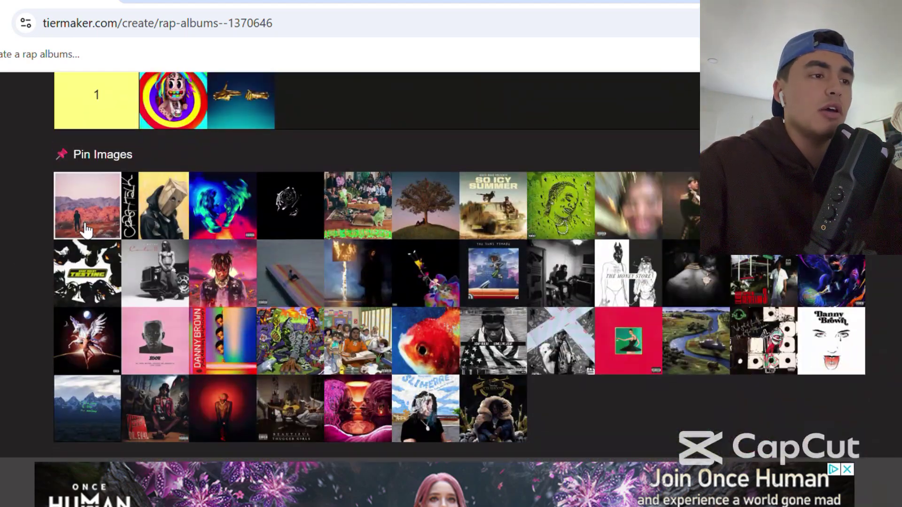
left_click_drag(86, 231, 202, 250)
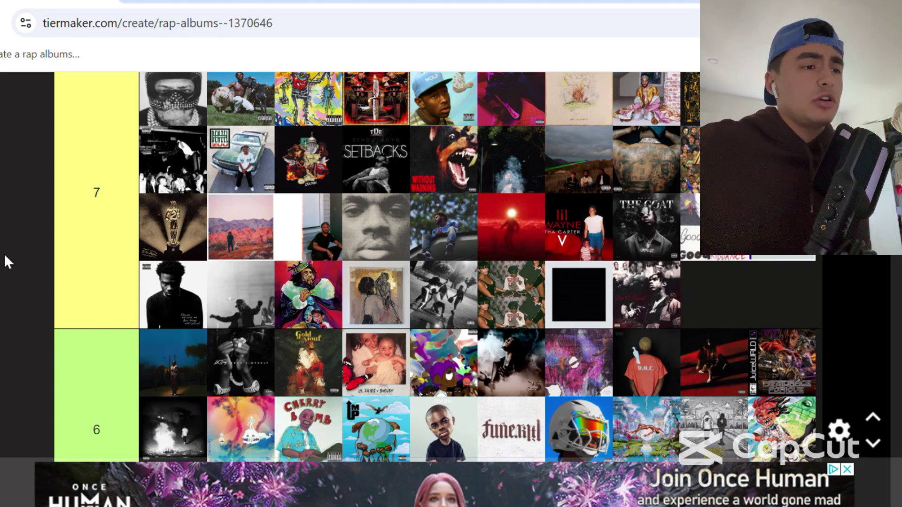
scroll(4, 253, "down", 1)
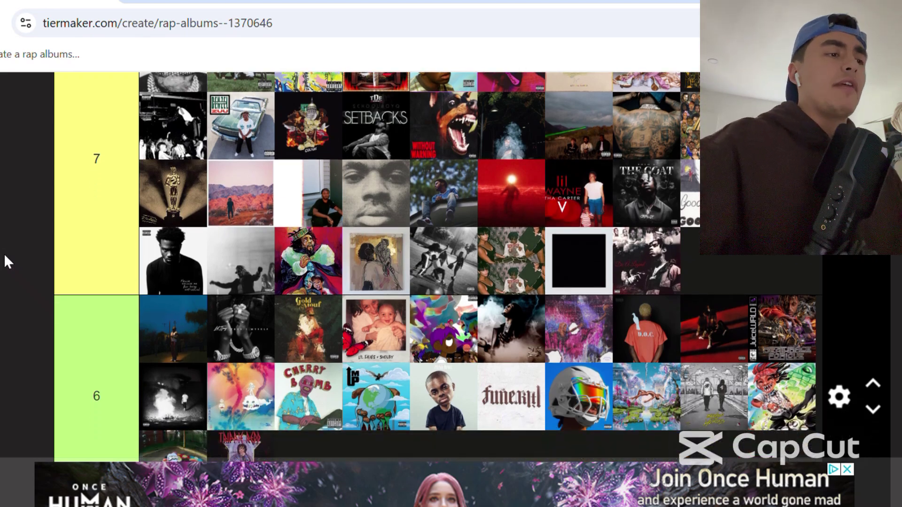
scroll(4, 253, "down", 10)
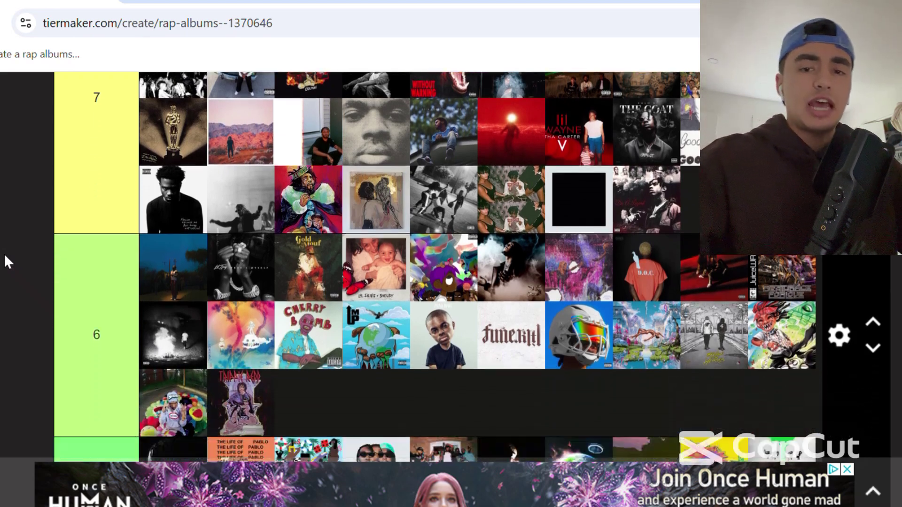
scroll(4, 253, "down", 8)
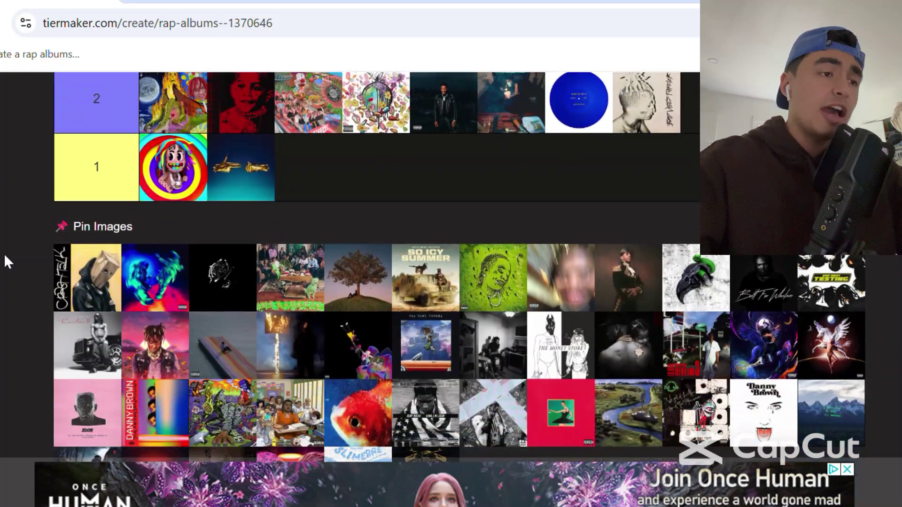
left_click_drag(74, 288, 272, 180)
scroll(282, 174, "up", 10)
scroll(285, 175, "up", 4)
Place the neon blue-and-green cover fourth in tier 2, directly before the white cover with the pill-ringed globe.
scroll(271, 180, "down", 8)
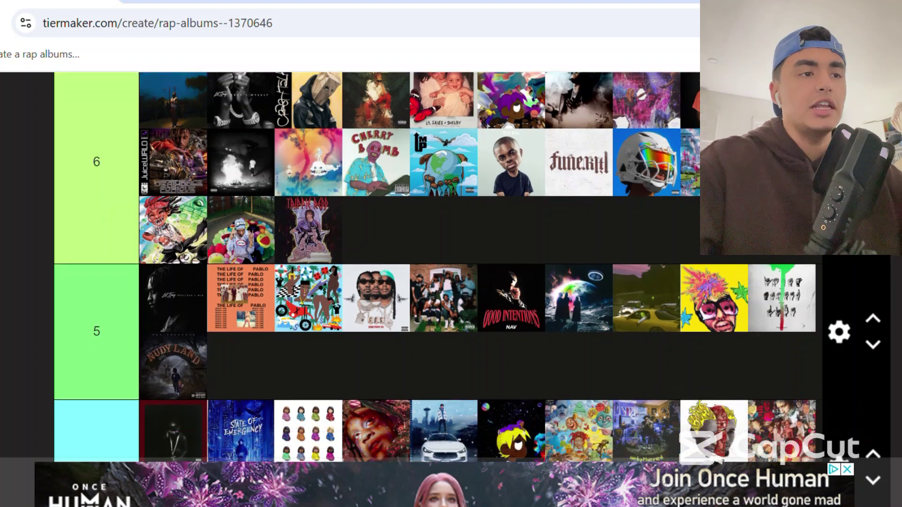
scroll(472, 289, "down", 4)
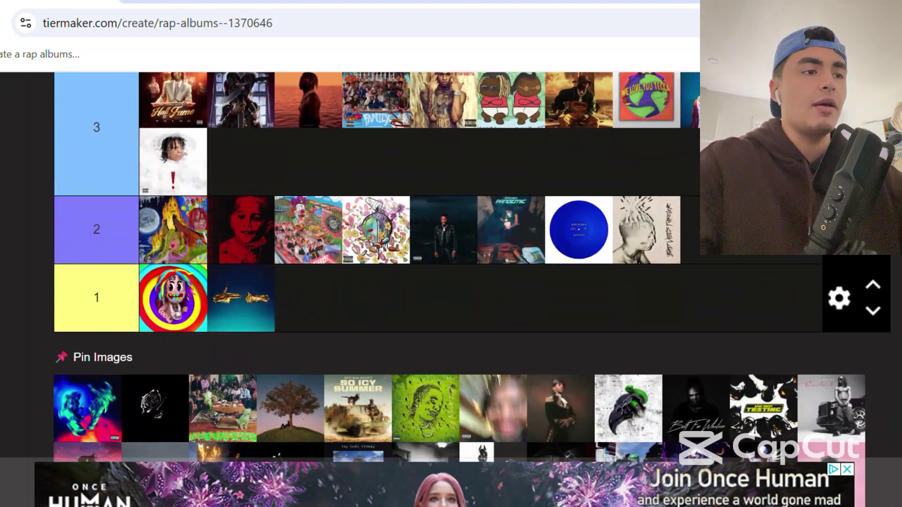
left_click_drag(87, 408, 404, 231)
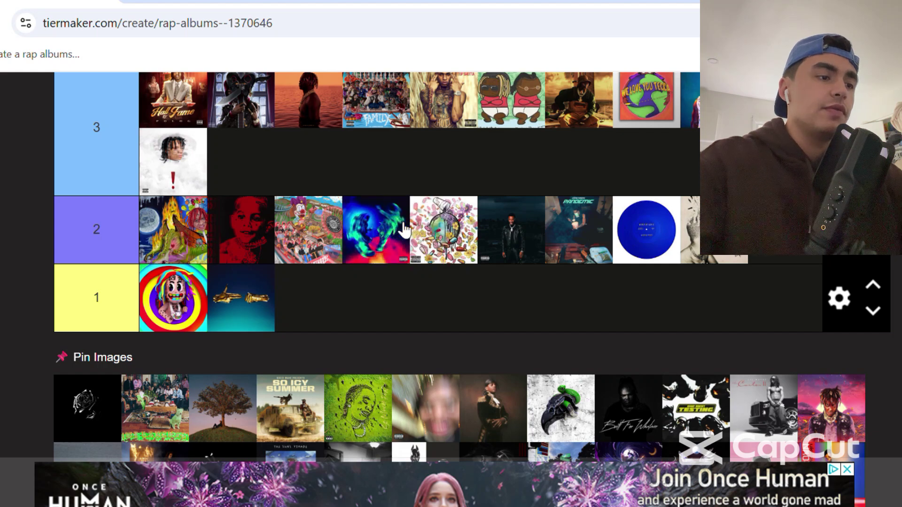
Place the black rose cover in tier 6, between the smoky portrait and the pink-purple space cover.
left_click_drag(90, 399, 605, 227)
scroll(3, 226, "up", 7)
scroll(2, 226, "up", 4)
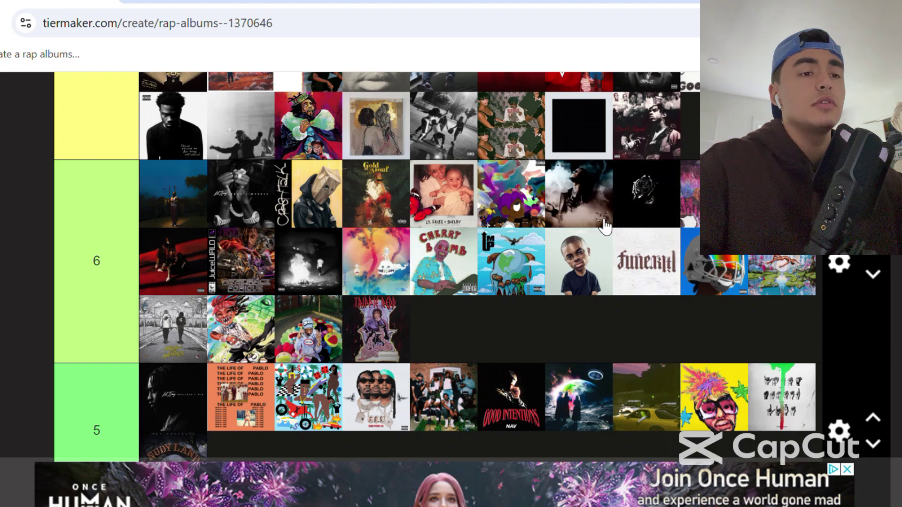
Place the green group-gathering cover third in tier 5, right after The Life of Pablo.
scroll(605, 226, "down", 10)
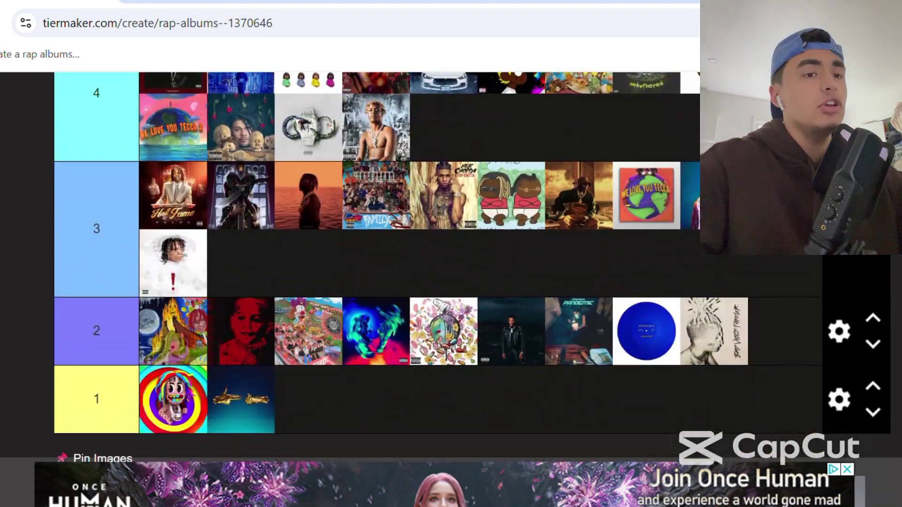
scroll(473, 288, "down", 5)
left_click_drag(87, 282, 306, 223)
scroll(231, 174, "up", 5)
scroll(232, 174, "up", 6)
Place the lone tree cover at the start of tier 7, ahead of the masked black-and-white portrait.
scroll(423, 263, "down", 6)
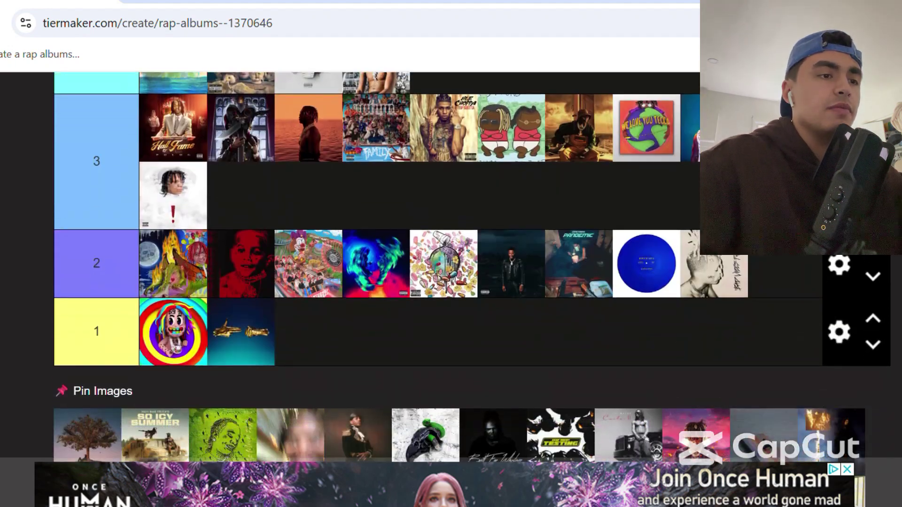
scroll(423, 263, "down", 2)
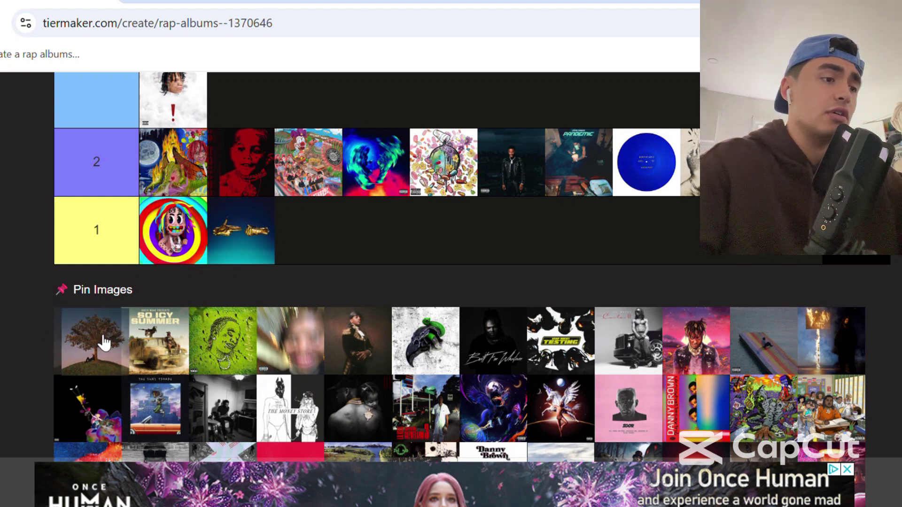
left_click_drag(112, 343, 177, 217)
scroll(345, 202, "up", 10)
scroll(345, 202, "up", 7)
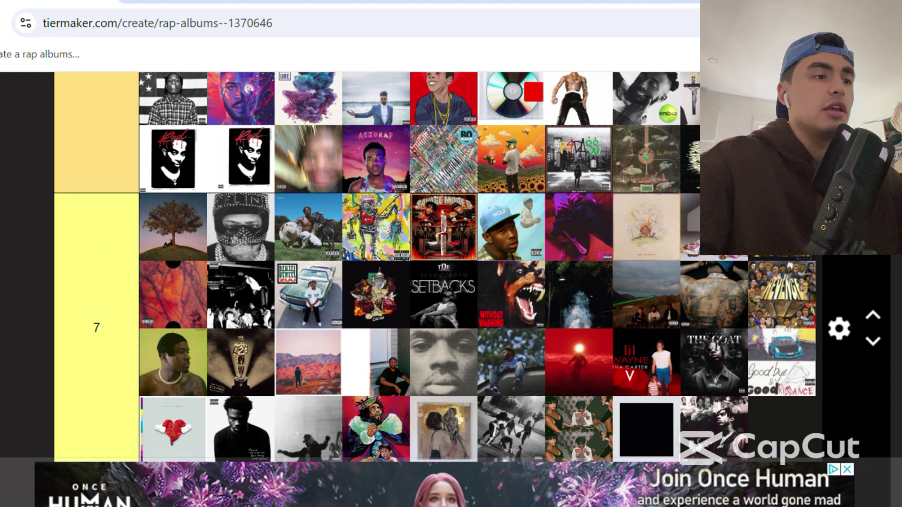
Place the So Icy Summer cover from the unranked images into the tier list.
scroll(468, 268, "down", 3)
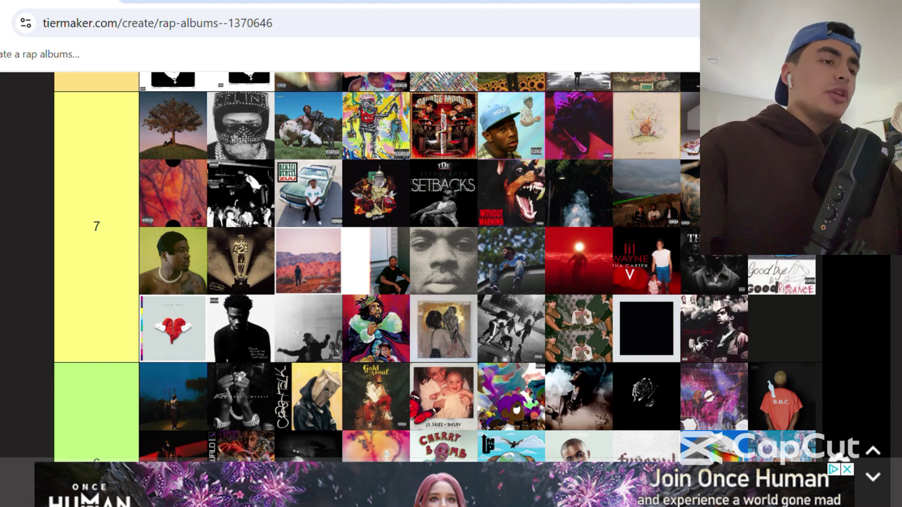
scroll(467, 268, "down", 9)
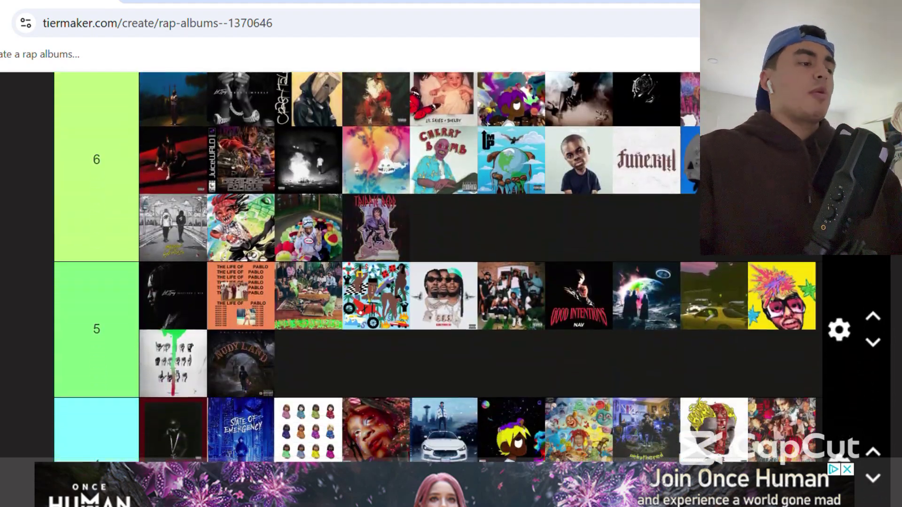
scroll(467, 268, "down", 20)
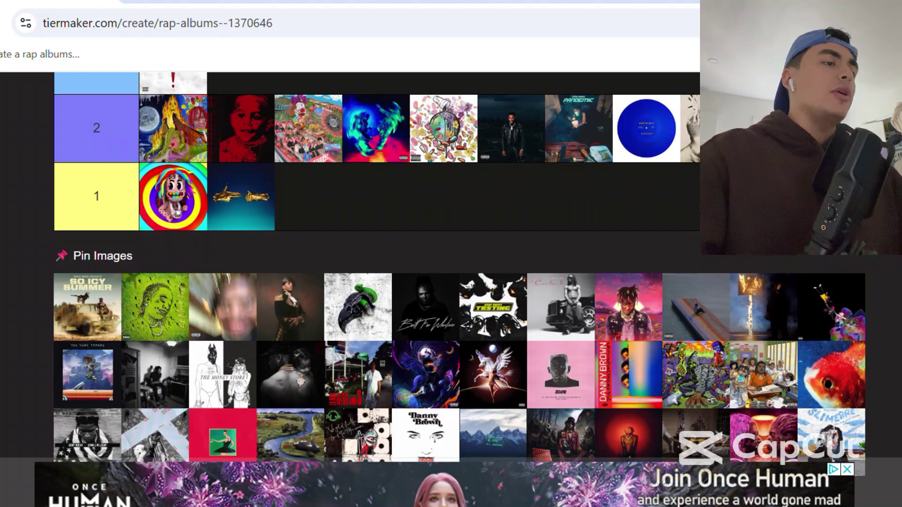
left_click_drag(76, 288, 409, 149)
scroll(231, 125, "up", 2)
scroll(232, 126, "up", 5)
scroll(231, 126, "down", 3)
Move the dark blue cover with two golden hands out of tier 1 into a higher tier.
left_click_drag(272, 343, 393, 134)
scroll(402, 80, "up", 3)
scroll(405, 80, "up", 15)
Place the green cartoon-portrait cover in tier 8, right after the B4.DA.$$ cover.
scroll(392, 134, "down", 20)
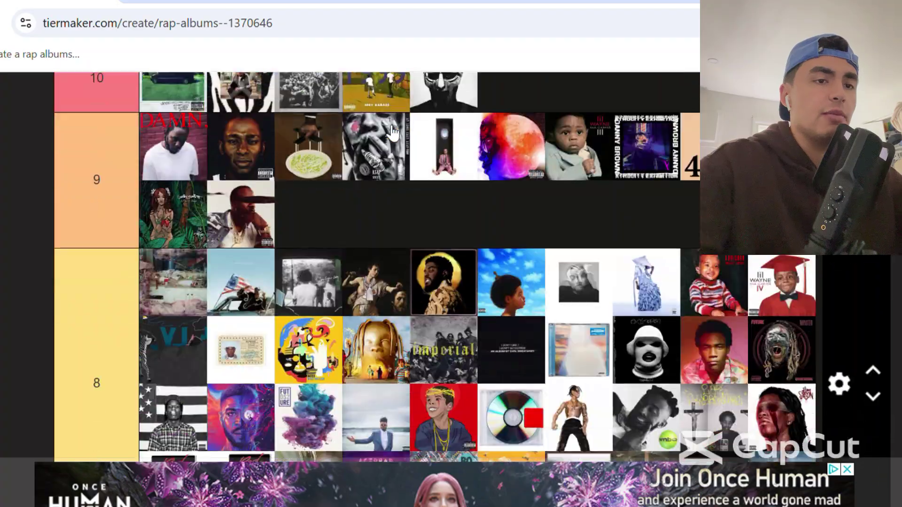
scroll(387, 129, "down", 8)
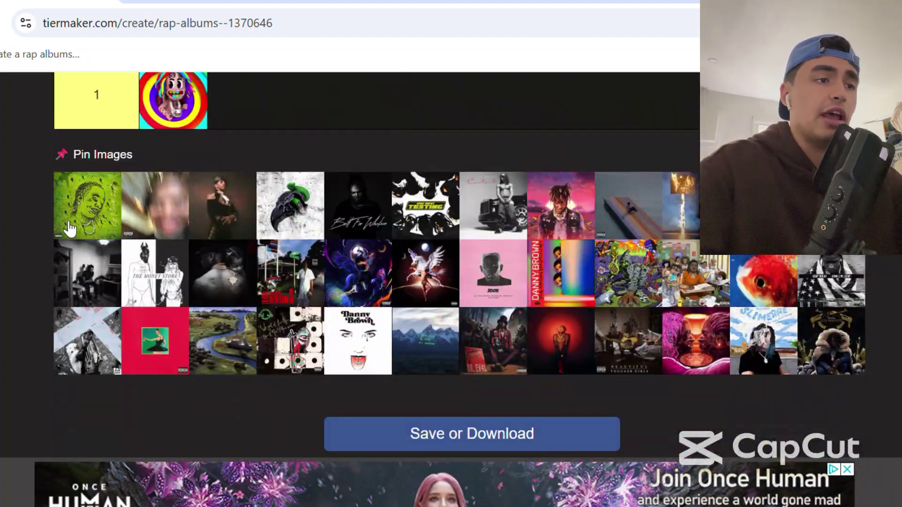
left_click_drag(70, 228, 359, 116)
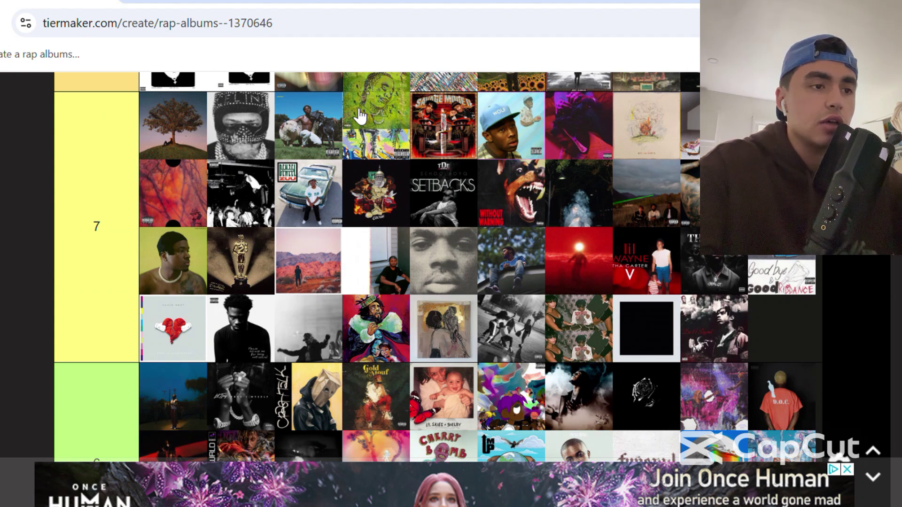
left_click_drag(359, 116, 360, 115)
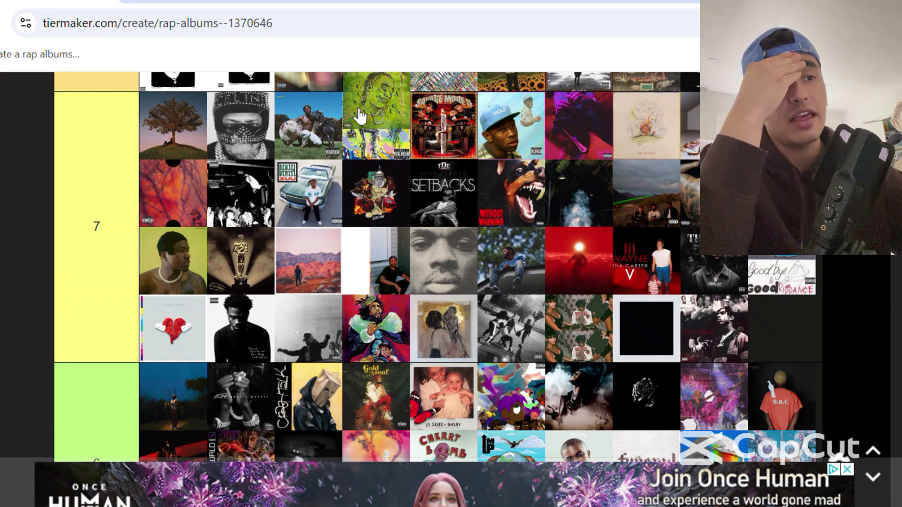
scroll(360, 115, "up", 3)
left_click_drag(359, 115, 603, 152)
Place the blurred-face cover in tier 8 next to its duplicate, between the Whole Lotta Red covers and Acid Rap.
scroll(10, 220, "down", 20)
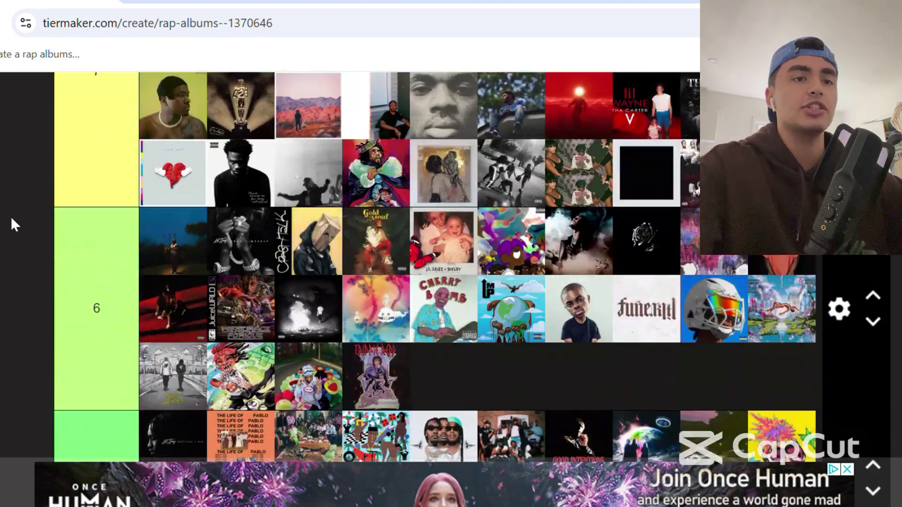
scroll(11, 217, "up", 2)
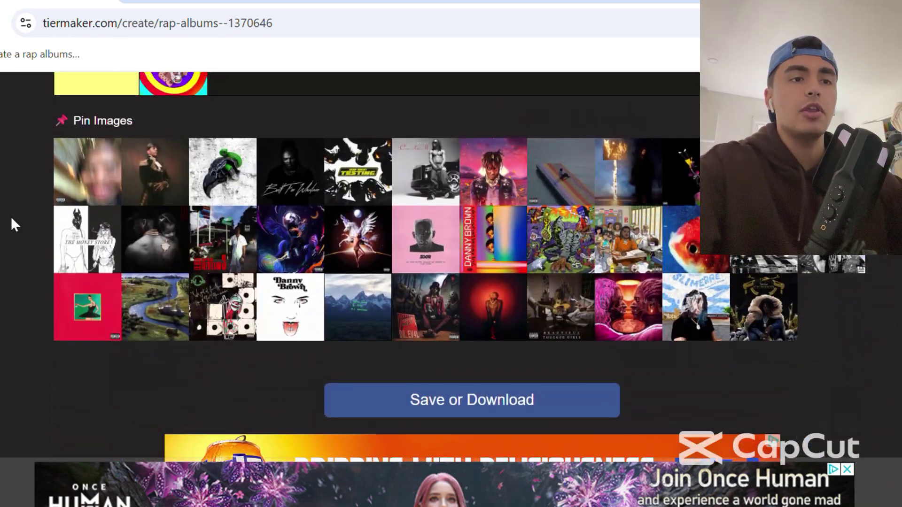
left_click_drag(87, 169, 182, 84)
scroll(182, 85, "up", 20)
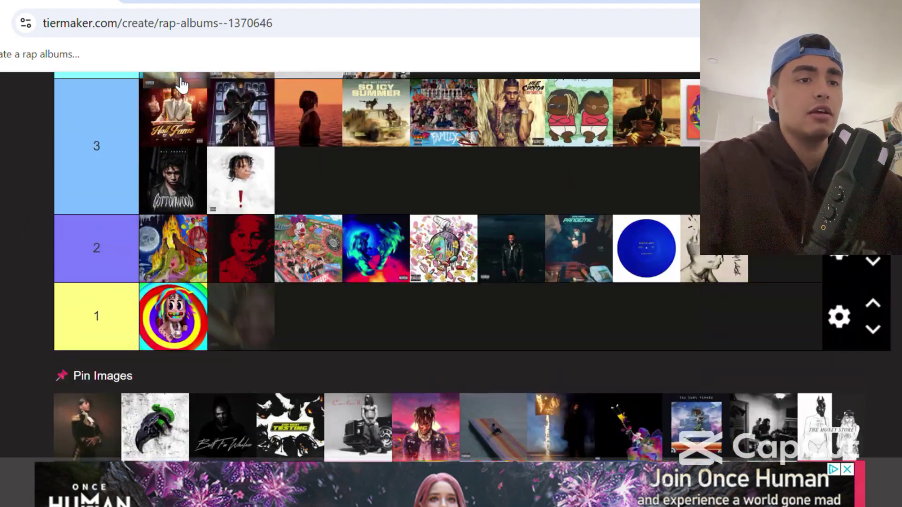
scroll(182, 84, "up", 8)
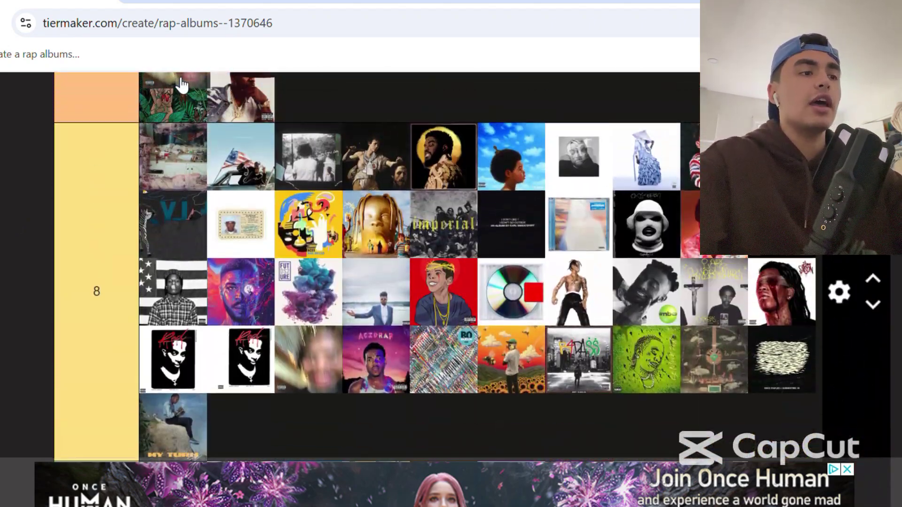
left_click_drag(310, 372, 402, 367)
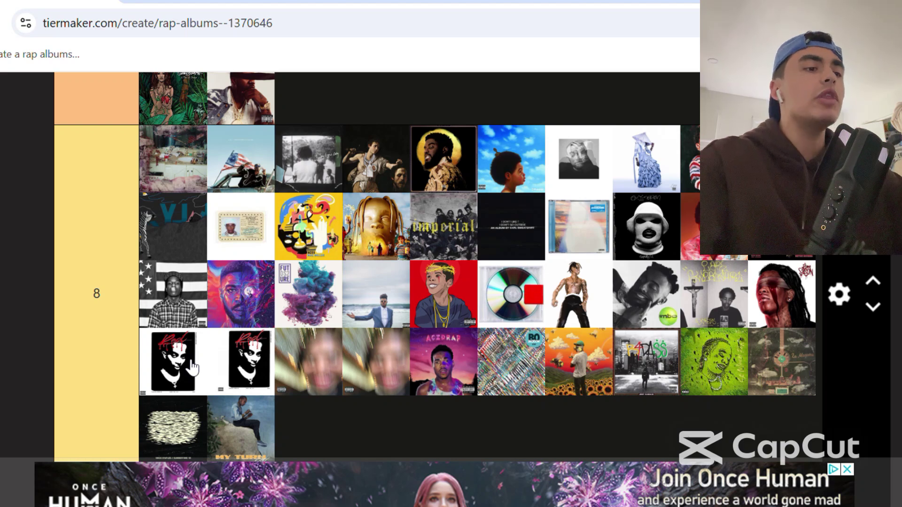
Place the dark brown portrait cover with the figure in a military-style jacket in tier 6, right after the black rose cover.
scroll(192, 369, "down", 8)
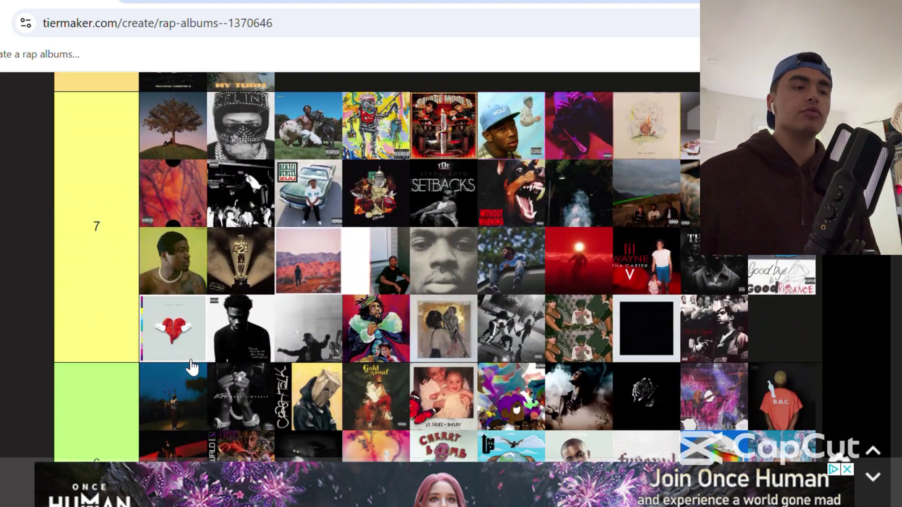
scroll(193, 369, "down", 7)
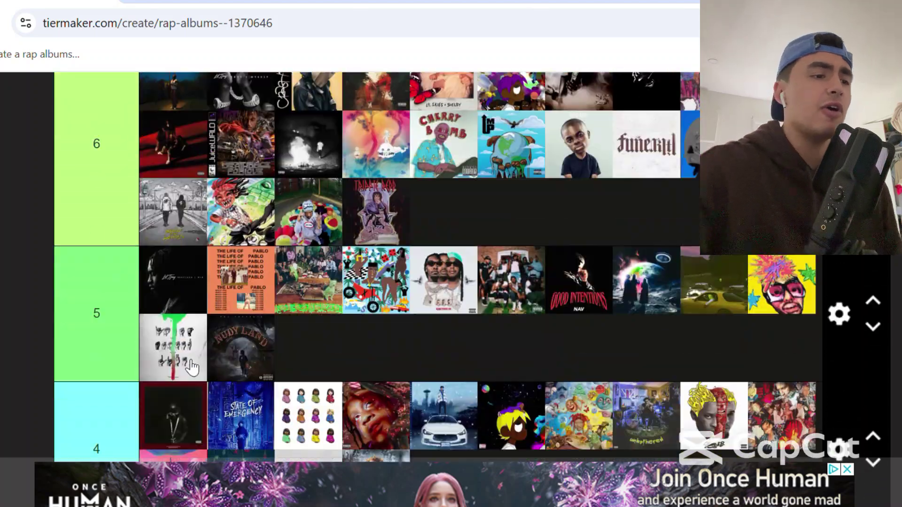
scroll(193, 369, "down", 12)
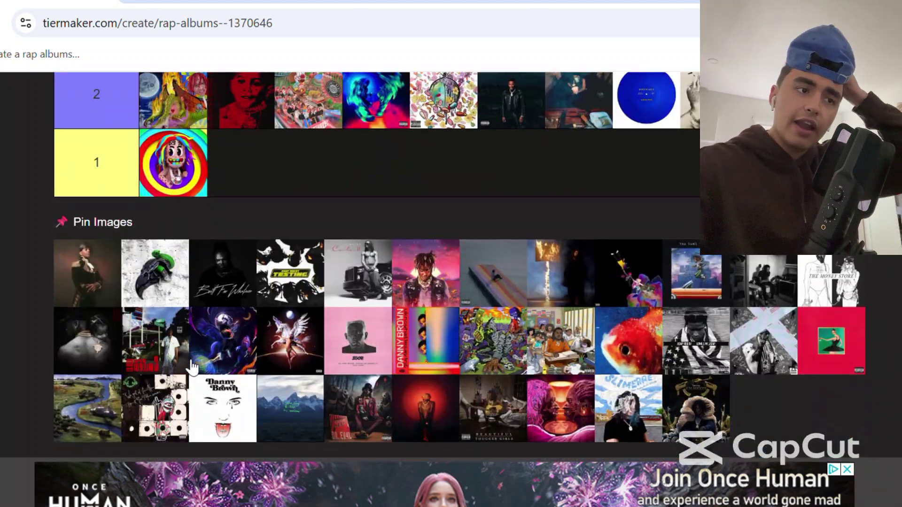
left_click_drag(87, 272, 558, 185)
scroll(261, 202, "up", 10)
scroll(264, 200, "up", 5)
scroll(262, 201, "up", 1)
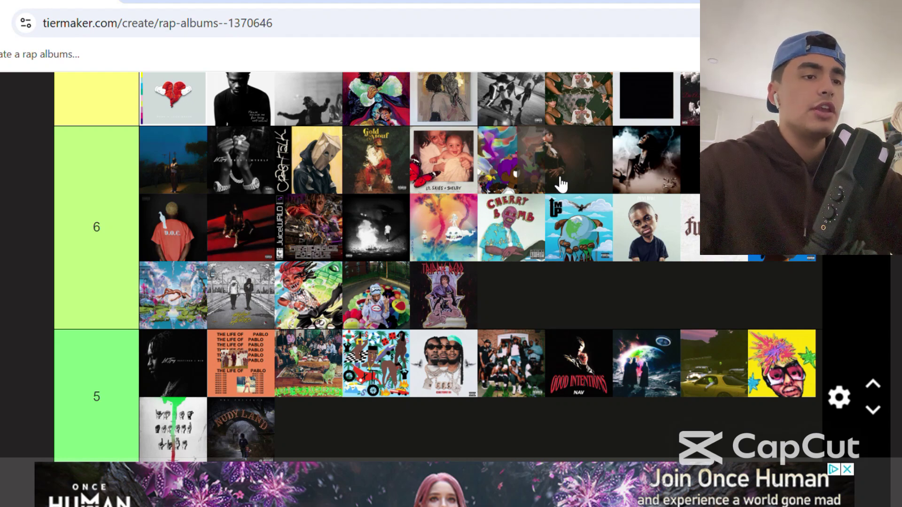
left_click_drag(561, 185, 704, 180)
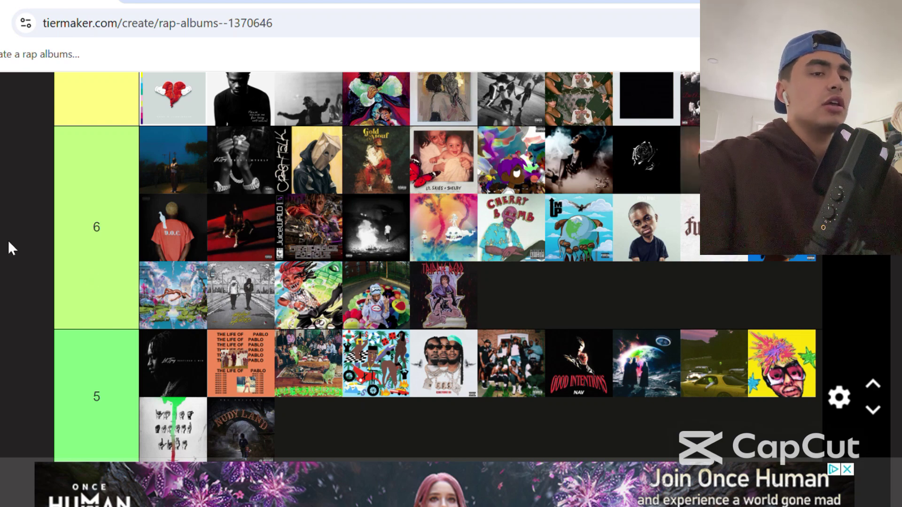
Place the green-and-black bird cover in tier 5, directly ahead of the yellow car cover.
scroll(7, 238, "down", 2)
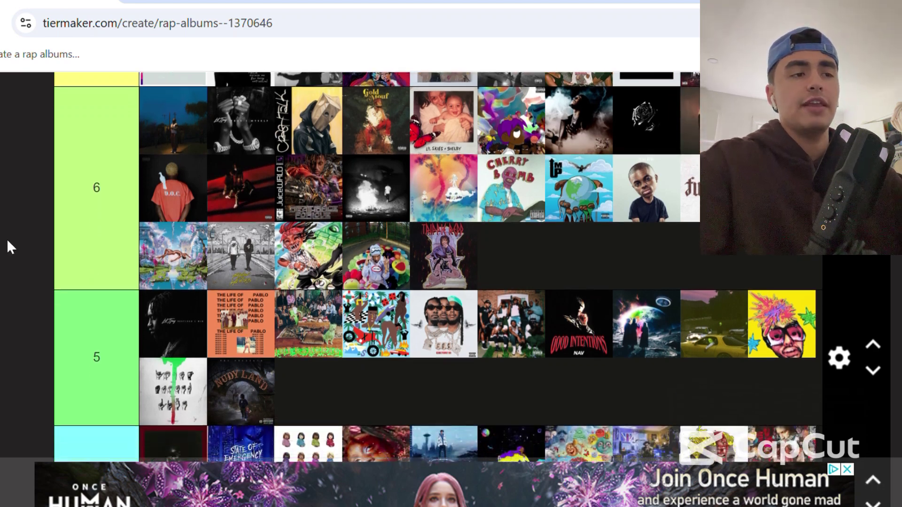
scroll(6, 239, "down", 5)
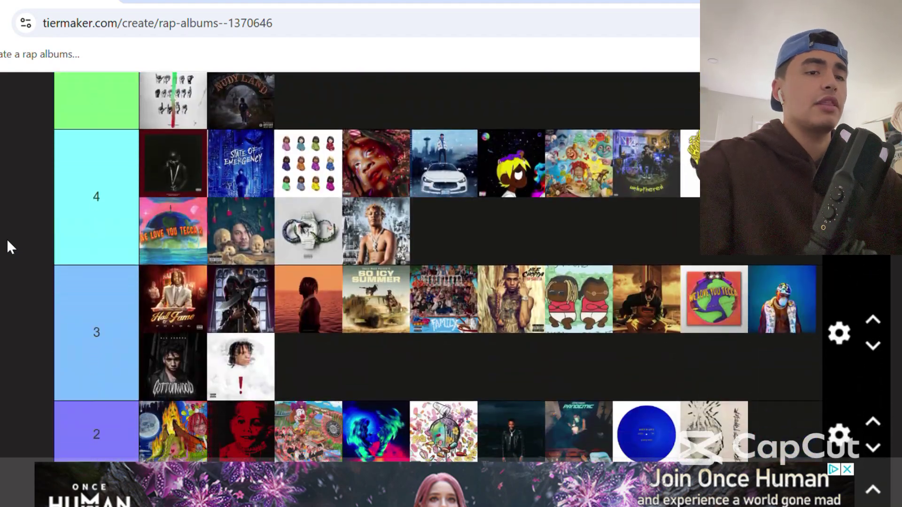
scroll(6, 239, "down", 1)
scroll(7, 239, "down", 5)
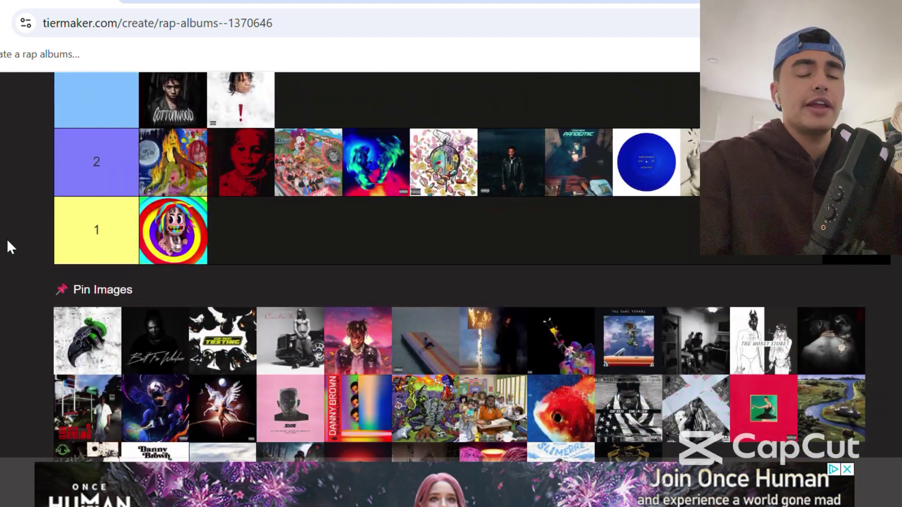
left_click_drag(104, 340, 732, 228)
scroll(286, 261, "up", 10)
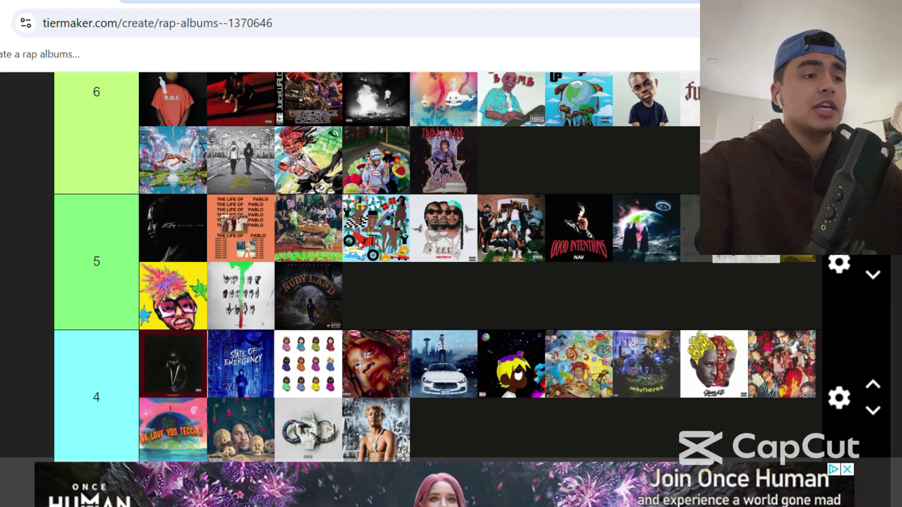
Place Built For Whatever right after Funeral in tier 6 and the Testing cover directly ahead of Savage Mode II in tier 7.
scroll(376, 282, "down", 12)
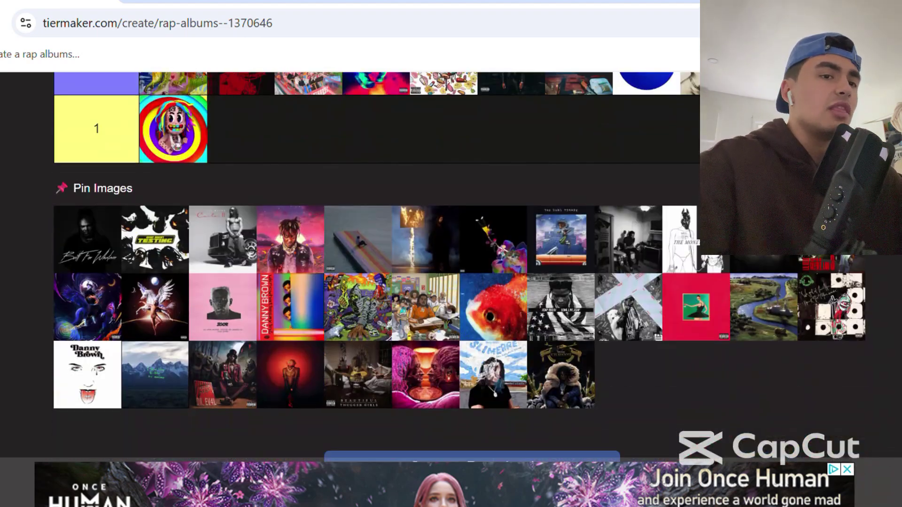
left_click_drag(87, 239, 678, 200)
scroll(318, 192, "up", 10)
scroll(321, 202, "up", 4)
scroll(321, 202, "up", 1)
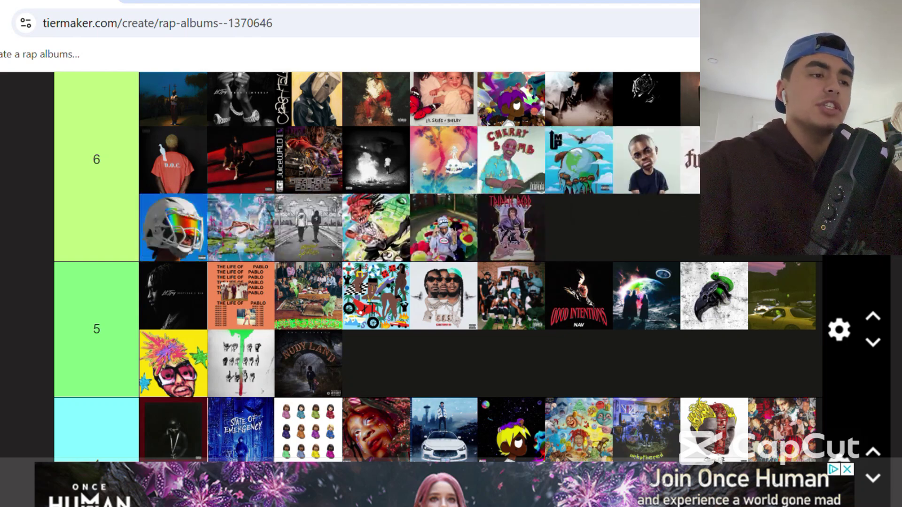
scroll(274, 266, "down", 15)
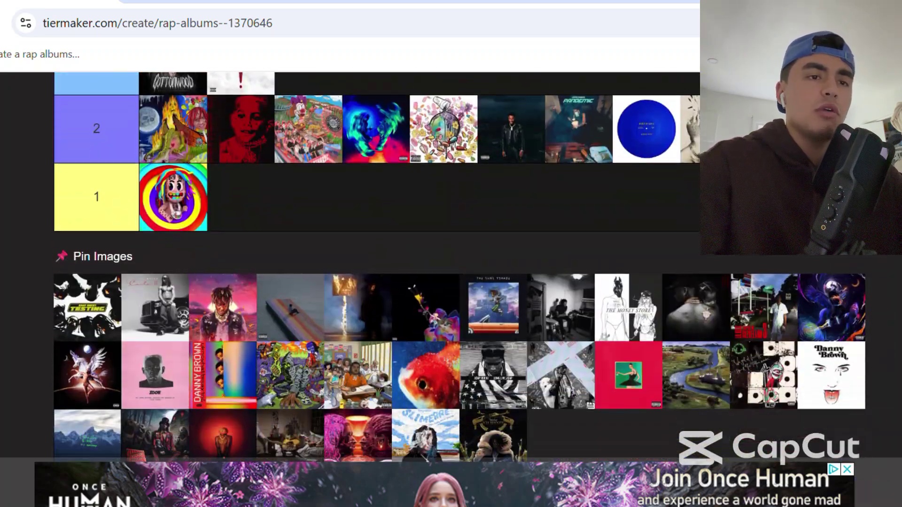
left_click_drag(87, 308, 498, 226)
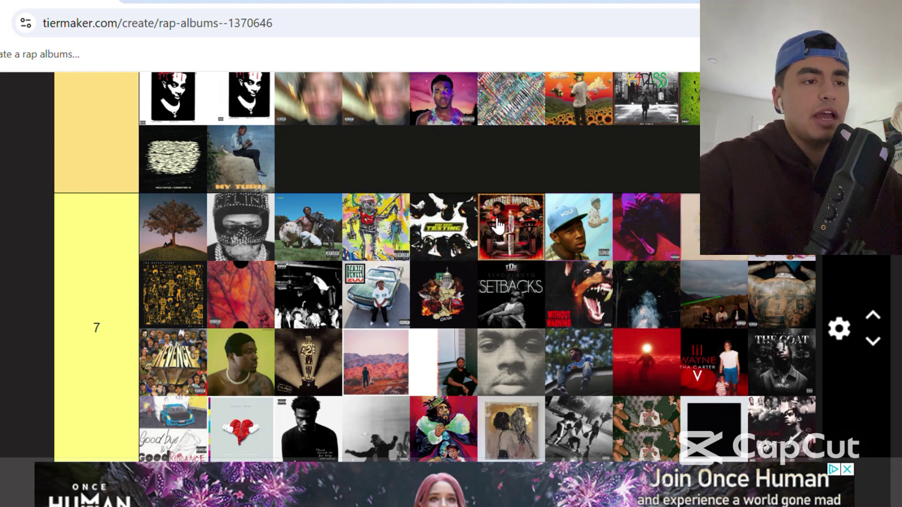
Place the black-and-white Carter cover with the man at a car sixth in tier 8, ahead of the blue cloud cover.
scroll(498, 226, "down", 10)
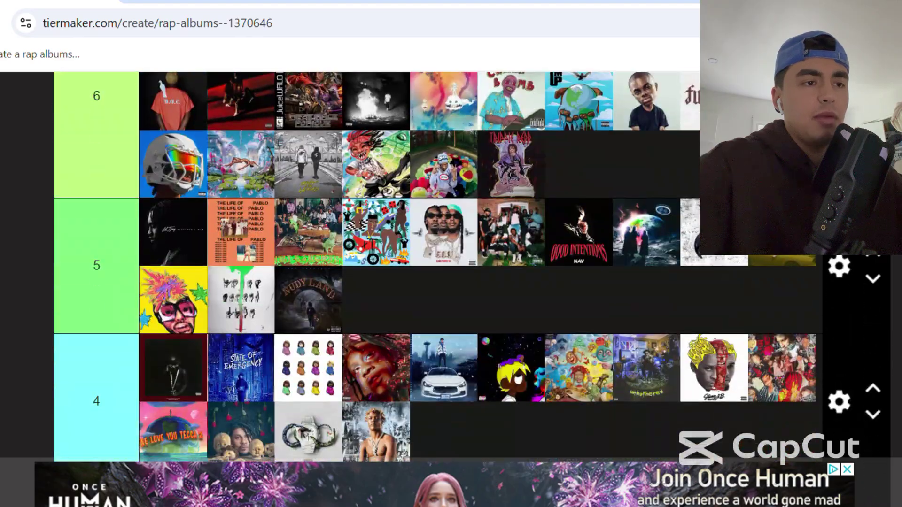
scroll(467, 268, "down", 12)
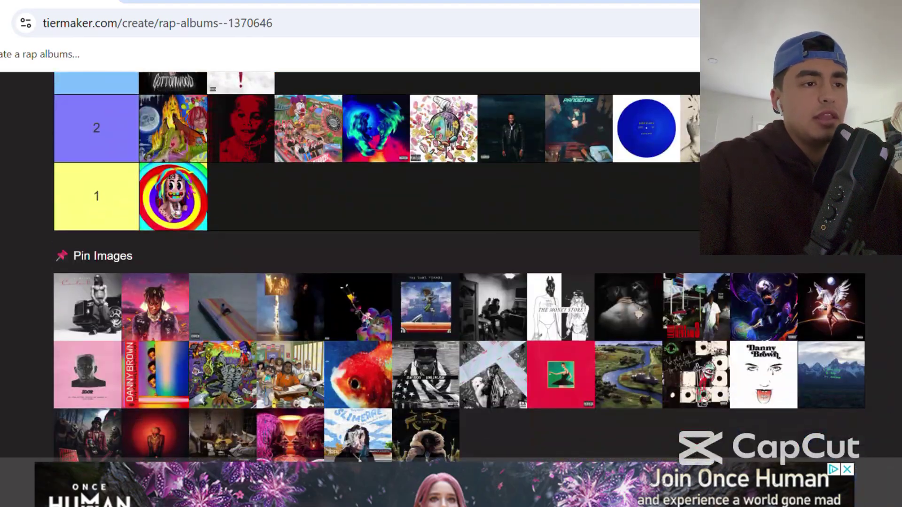
left_click_drag(92, 295, 557, 259)
scroll(197, 174, "up", 10)
scroll(197, 174, "up", 12)
scroll(197, 174, "up", 3)
scroll(197, 174, "down", 1)
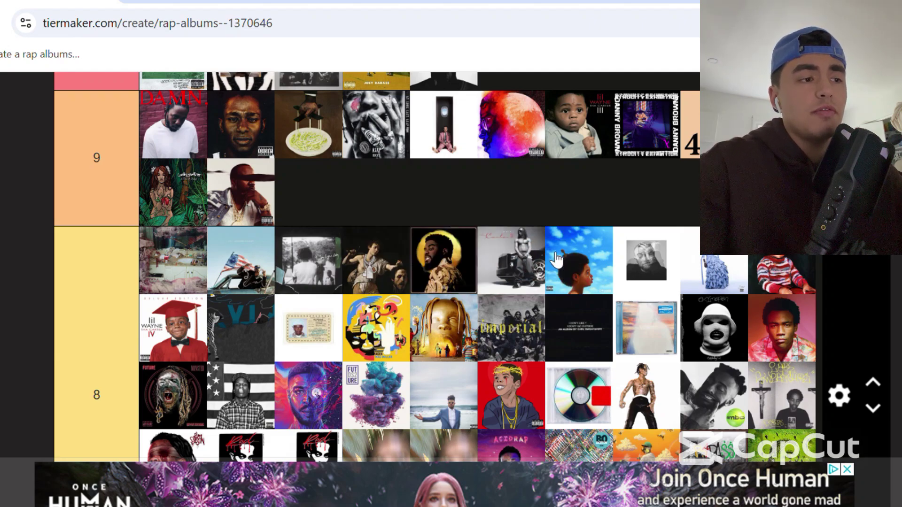
Place the portrait cover with the pink and purple sky from the unranked images into the tier list.
scroll(557, 259, "down", 20)
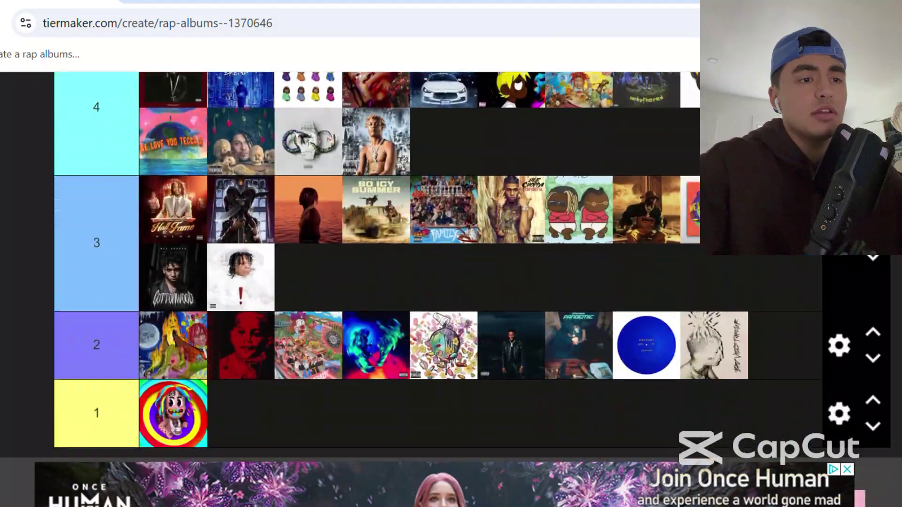
scroll(557, 259, "down", 5)
left_click_drag(88, 308, 396, 208)
scroll(296, 171, "up", 7)
scroll(396, 207, "down", 1)
scroll(396, 207, "down", 8)
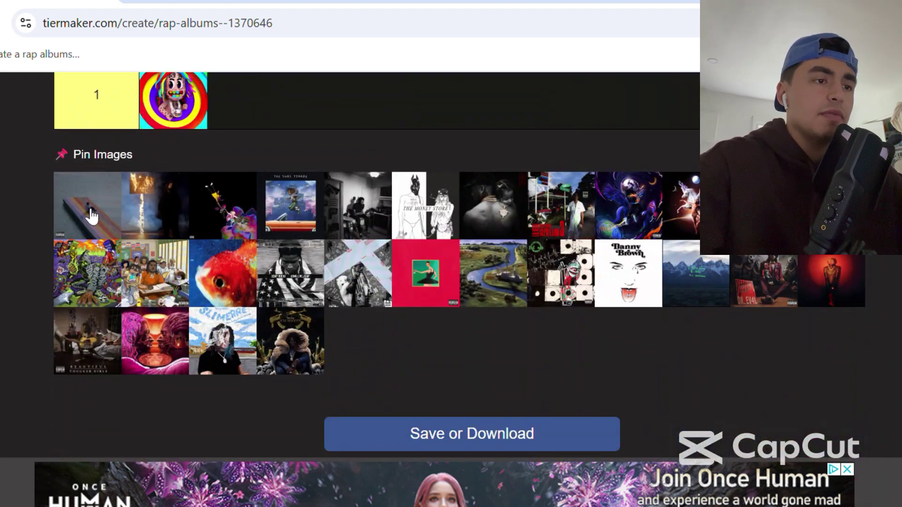
Place the grey water cover with the long orange-brown plank in tier 7's second row, right after the orange-red cover.
left_click_drag(92, 215, 304, 119)
scroll(305, 120, "up", 10)
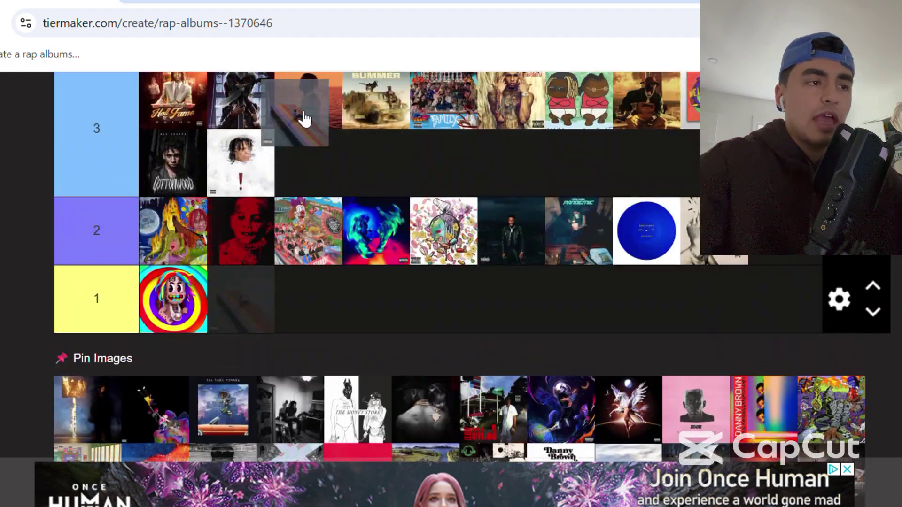
scroll(305, 120, "up", 5)
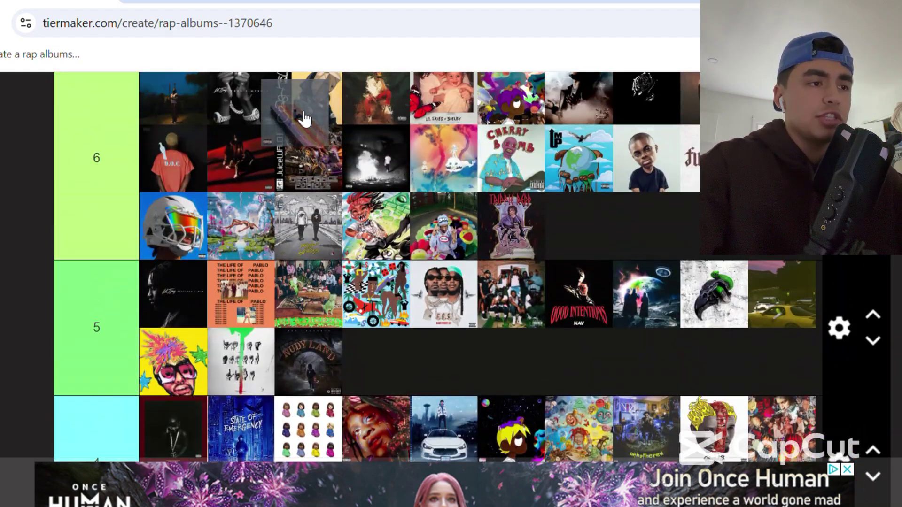
scroll(305, 120, "up", 4)
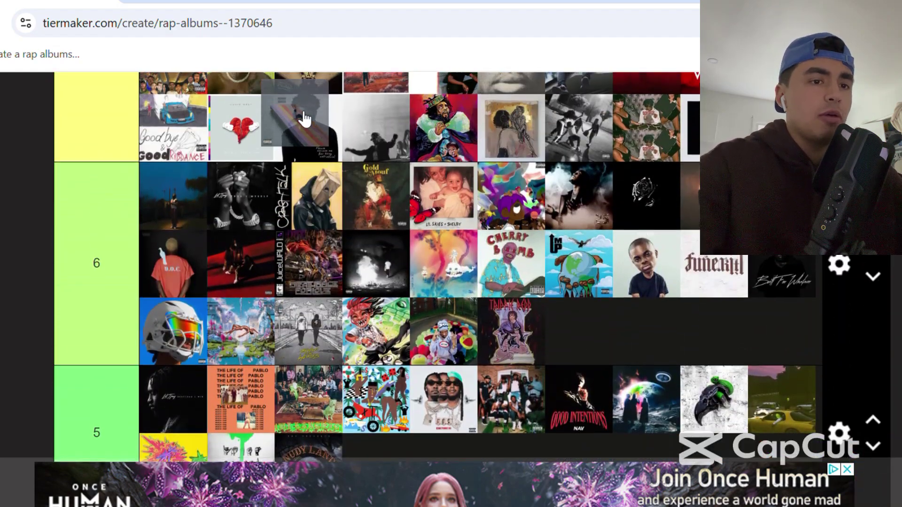
scroll(304, 119, "up", 2)
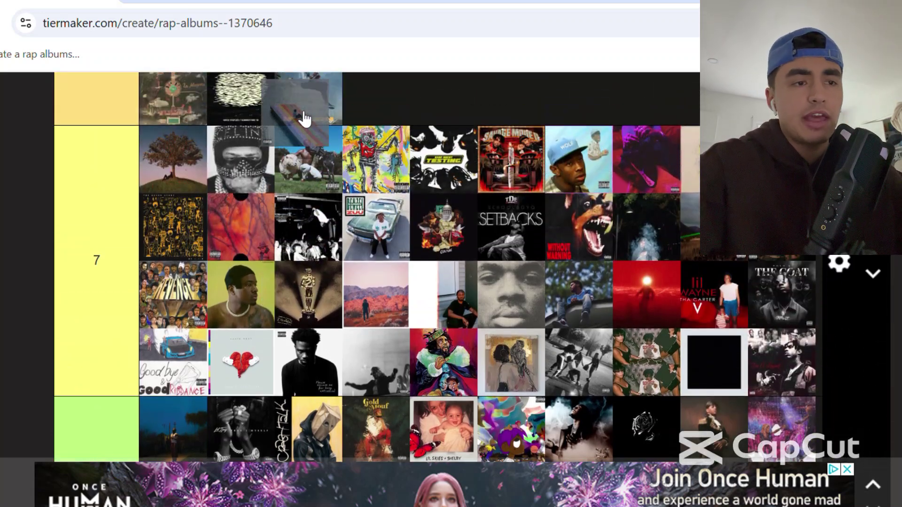
left_click_drag(305, 120, 247, 208)
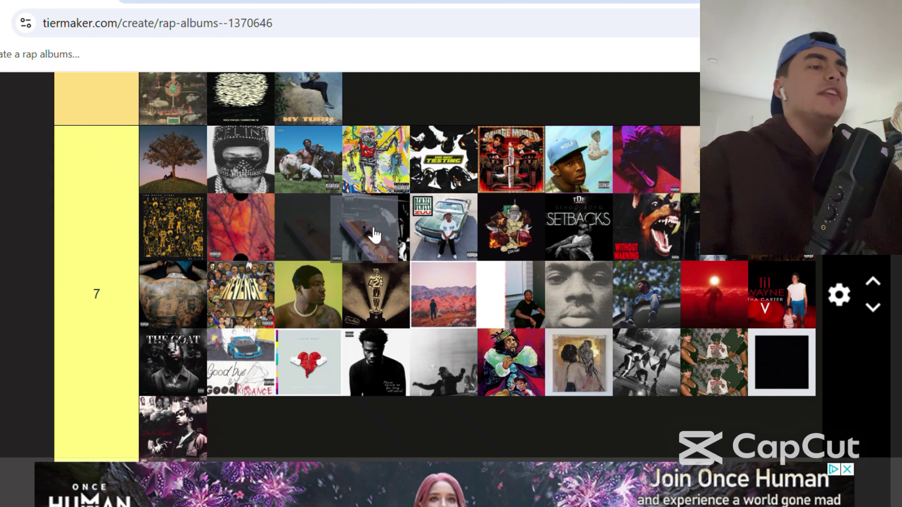
left_click_drag(397, 234, 324, 236)
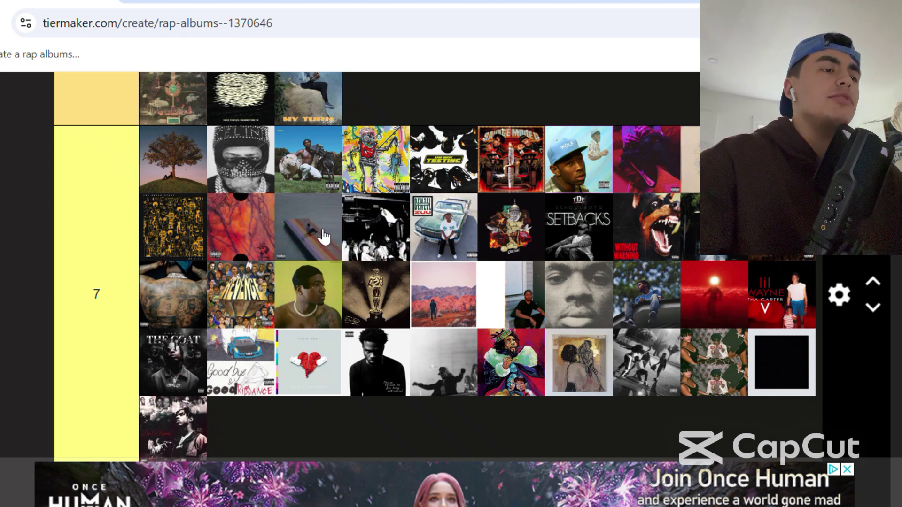
scroll(56, 220, "down", 10)
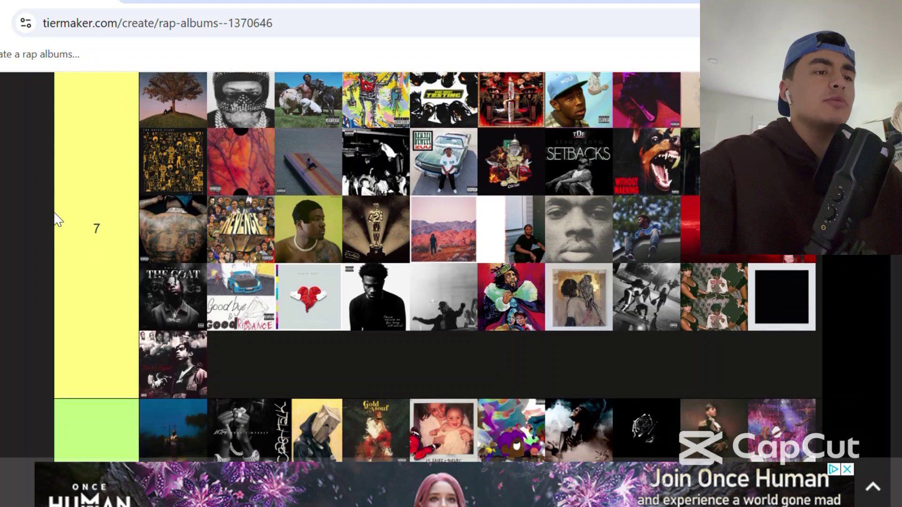
scroll(56, 216, "down", 9)
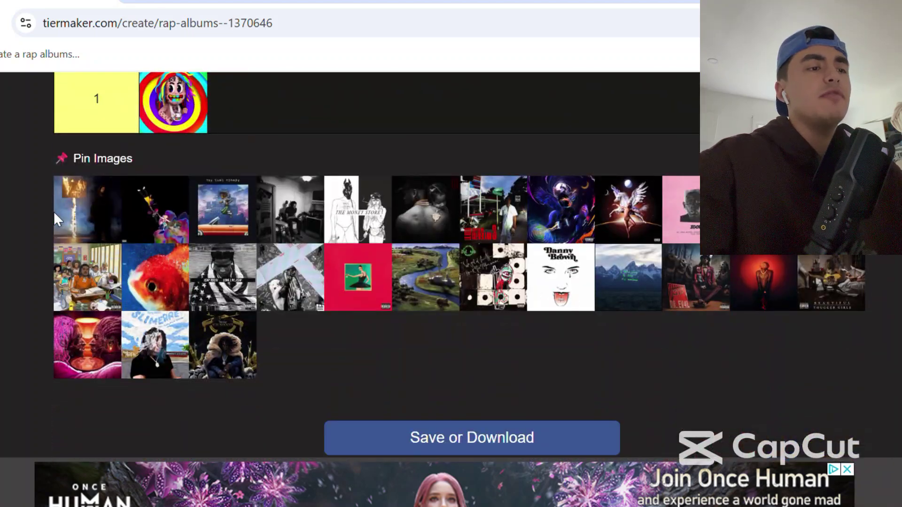
Place the dark blue cover with the burning pillar seventh in tier 8, between the Carter cover and the blue cloud cover.
left_click_drag(55, 212, 567, 219)
scroll(211, 143, "up", 15)
scroll(212, 143, "up", 5)
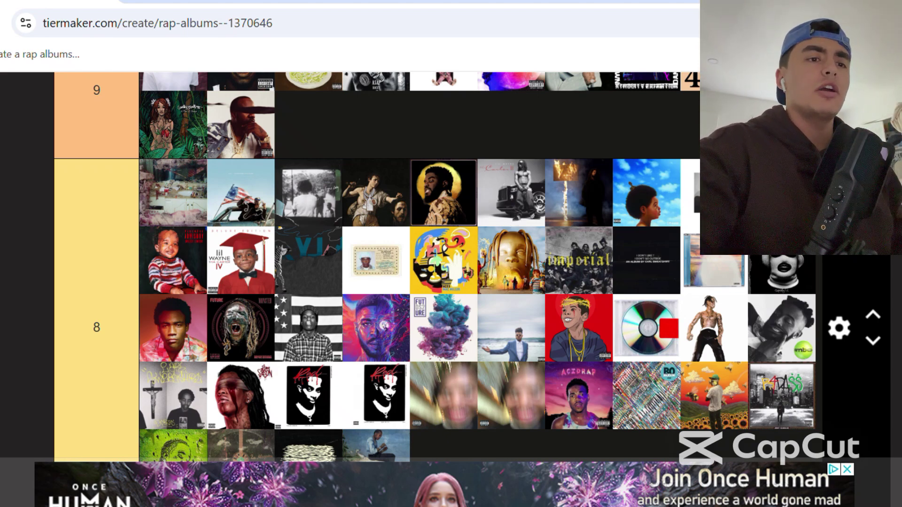
Place the black cover with the colourful burst in tier 6's first row, between Gold Mouf and the Lil Skies Shelby cover.
scroll(435, 268, "down", 20)
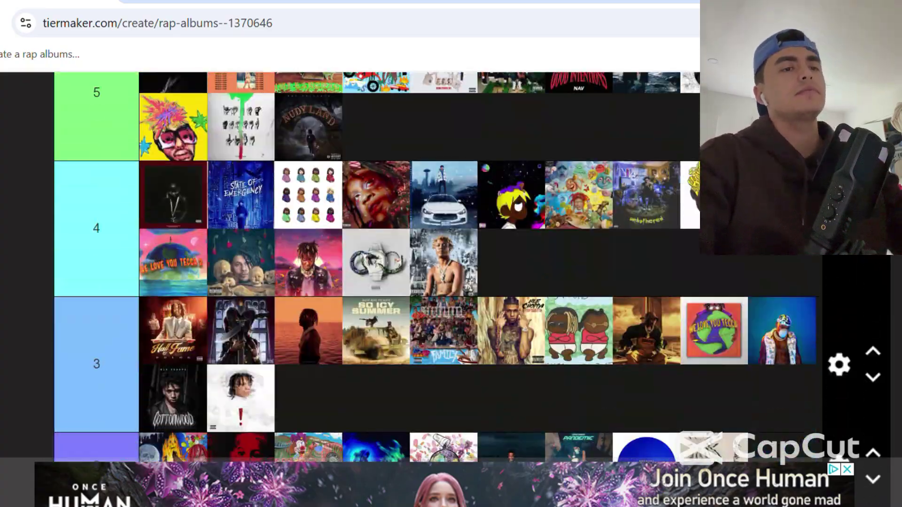
scroll(435, 268, "down", 12)
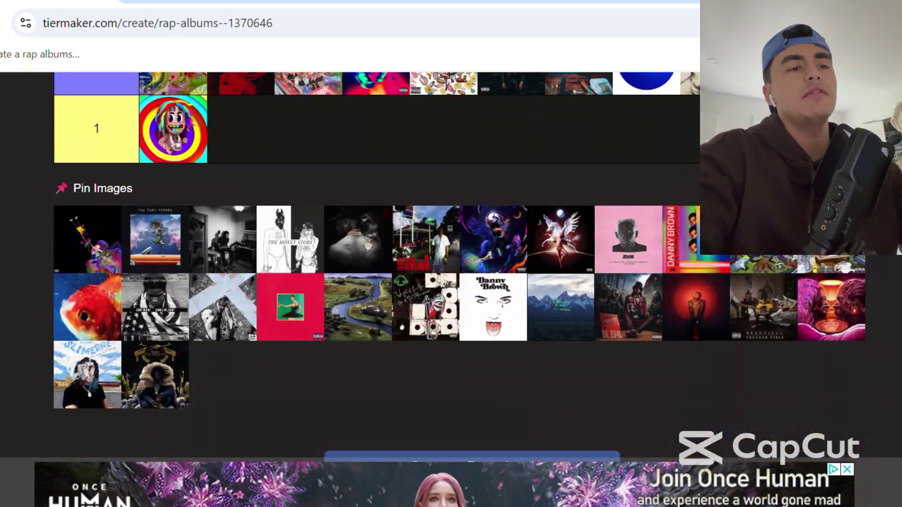
scroll(281, 63, "up", 15)
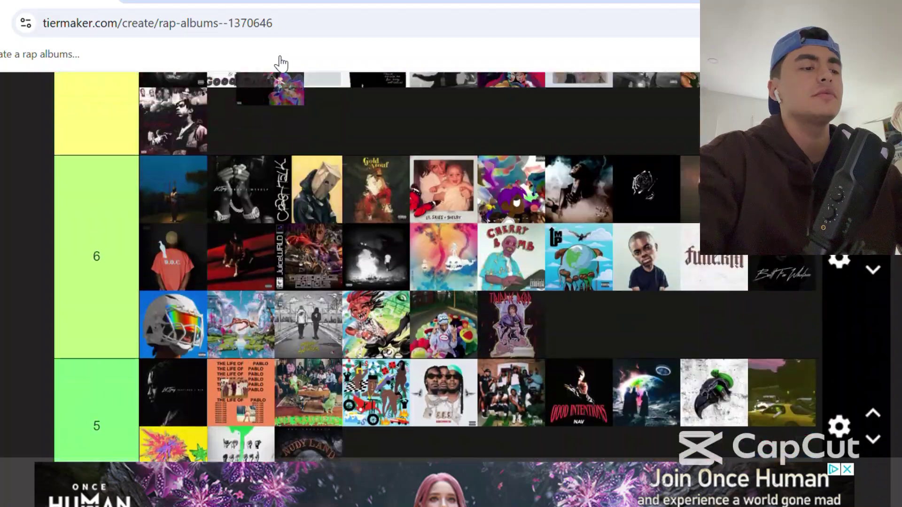
scroll(281, 63, "up", 5)
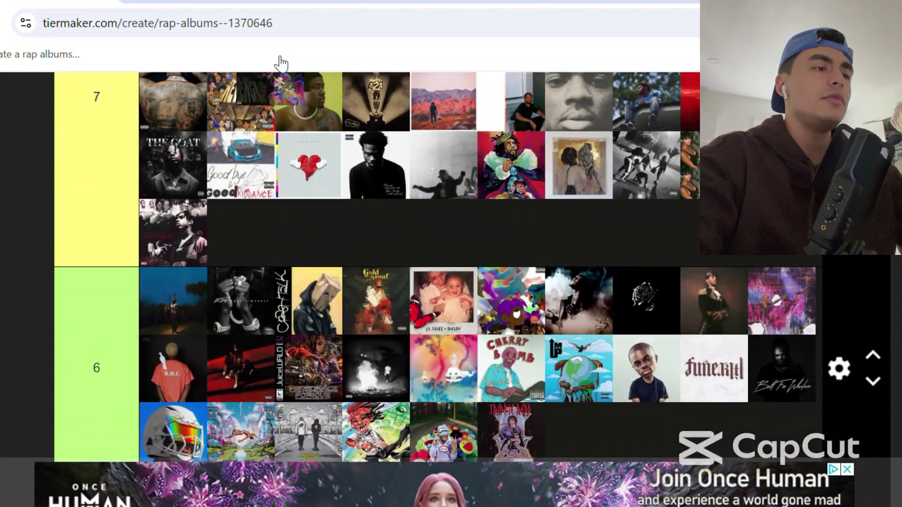
scroll(280, 62, "down", 1)
left_click_drag(280, 62, 343, 249)
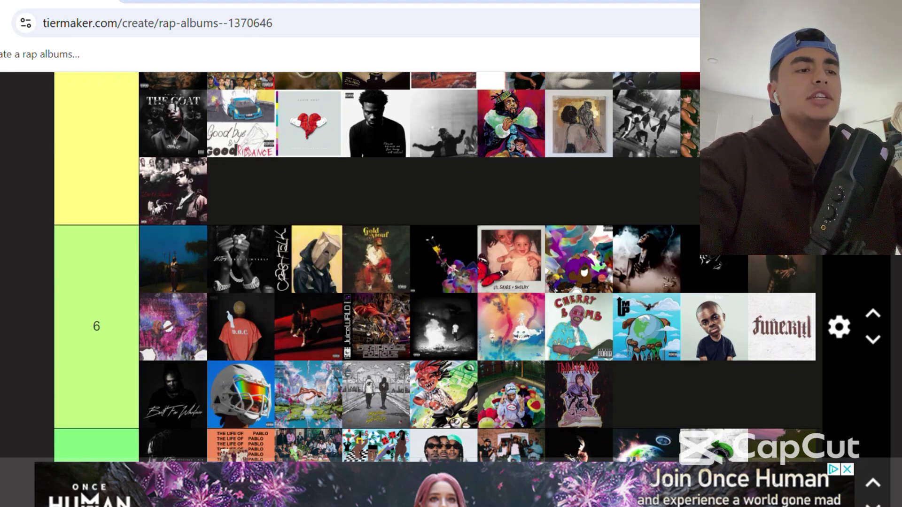
Place The Sun's Tirade cover in tier 8's third row, between the teal and purple smoke cover and the man-by-the-sea cover.
scroll(501, 260, "down", 20)
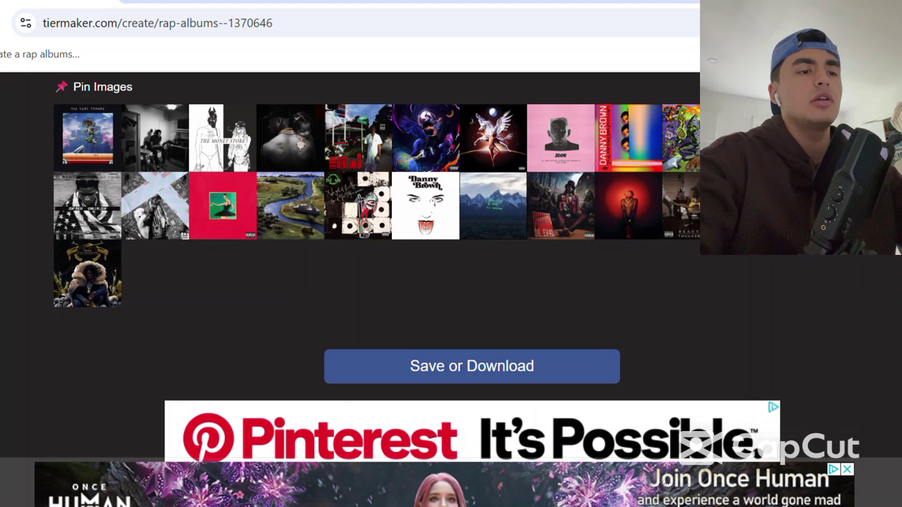
left_click_drag(84, 155, 319, 245)
scroll(131, 160, "up", 4)
scroll(131, 160, "up", 17)
scroll(131, 159, "up", 10)
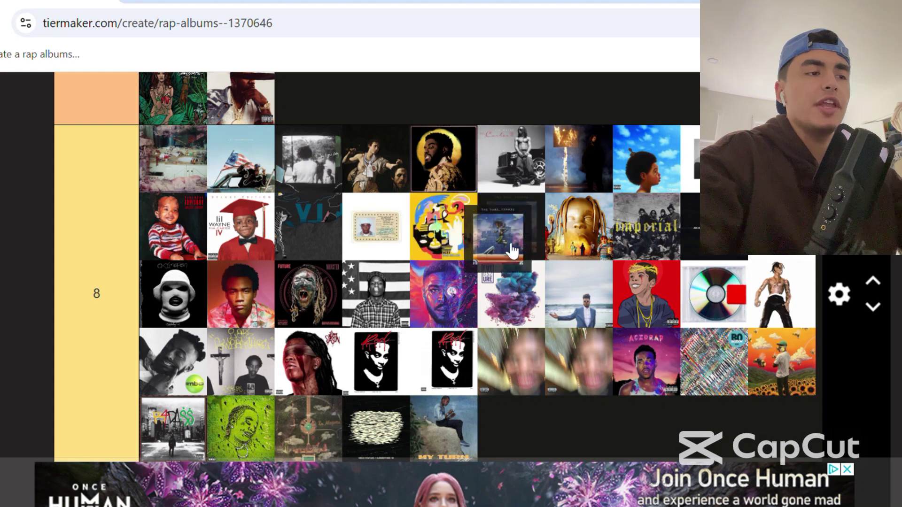
left_click_drag(512, 251, 502, 306)
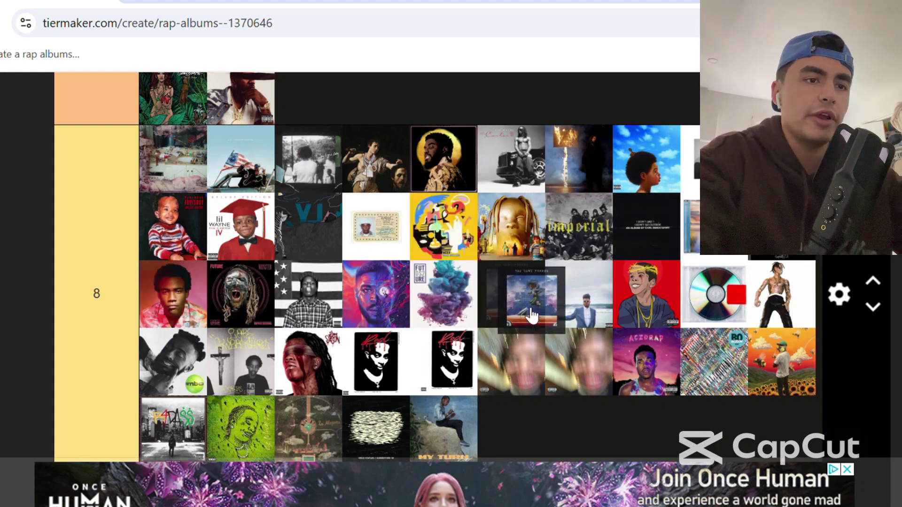
Place the black-and-white cover of people in a dim room at the end of tier 9's first row, ahead of the painted-face cover.
scroll(538, 315, "down", 10)
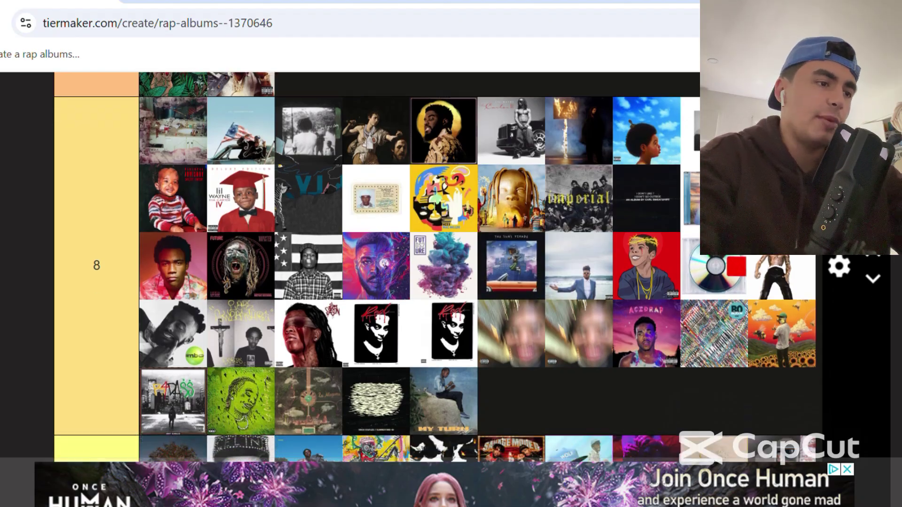
scroll(470, 268, "down", 20)
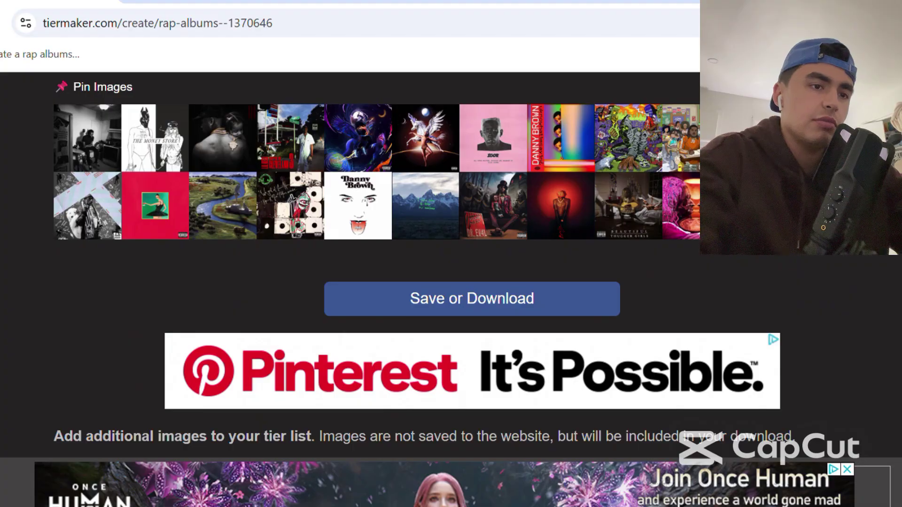
left_click_drag(89, 139, 274, 277)
scroll(117, 140, "up", 5)
scroll(213, 145, "up", 20)
scroll(221, 155, "down", 1)
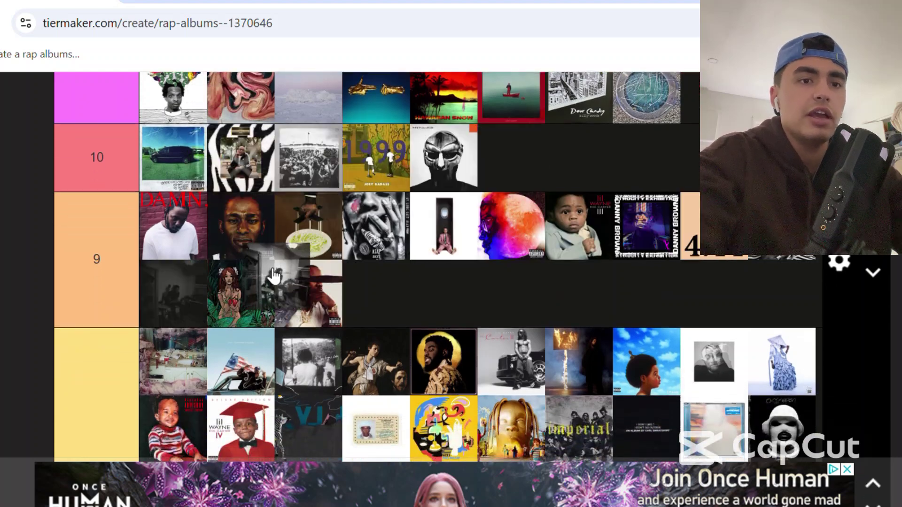
left_click_drag(362, 263, 793, 263)
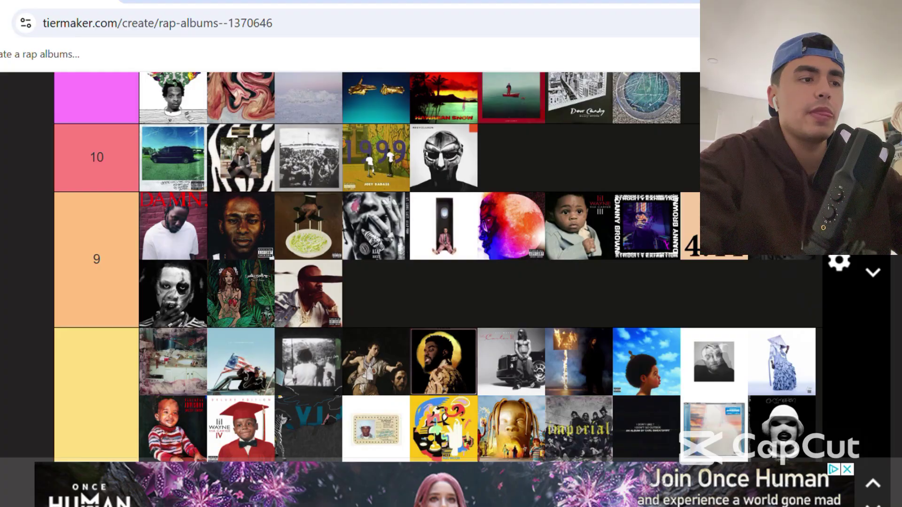
Place The Money Store fourth in tier 6's second row, between the red-and-black cover and the Juice WRLD cover.
scroll(4, 337, "down", 12)
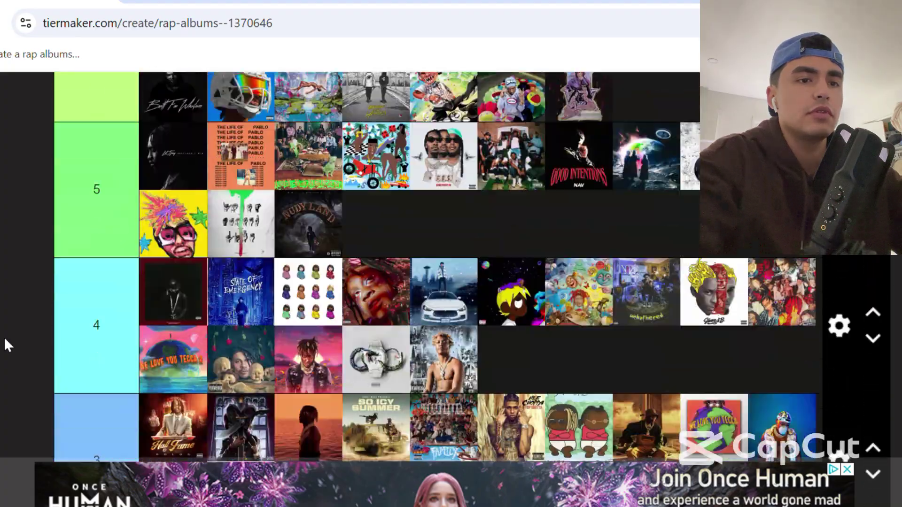
scroll(4, 337, "down", 10)
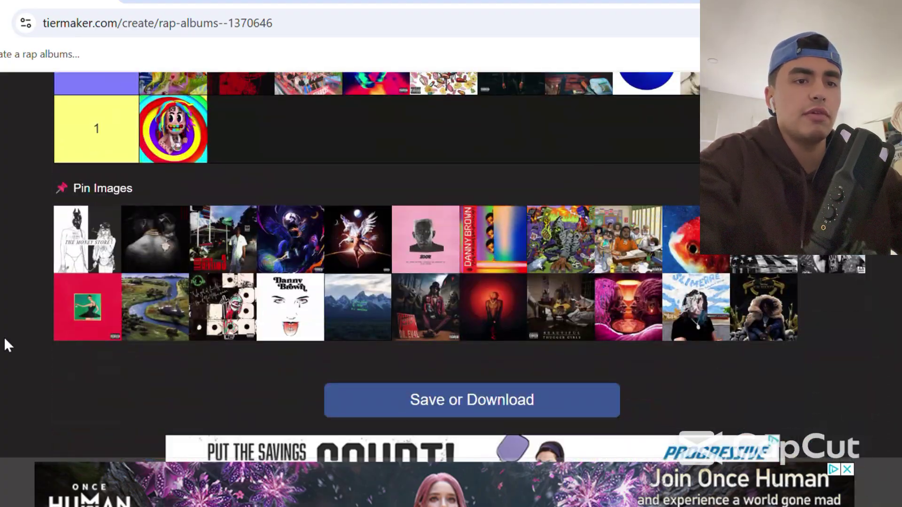
scroll(4, 337, "up", 1)
left_click_drag(89, 242, 400, 219)
scroll(356, 135, "up", 9)
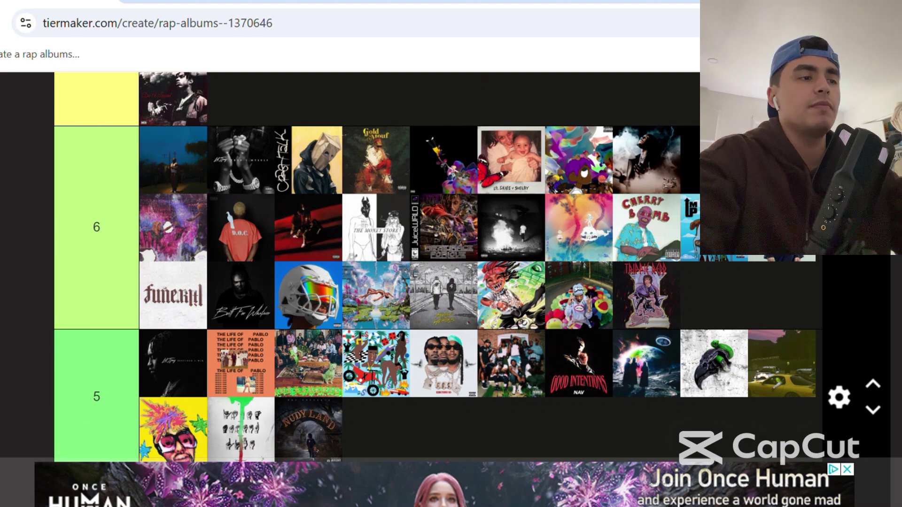
Place the dark embracing-couple cover near the end of tier 6's second row and the street cover with red lettering first in the third row.
scroll(98, 230, "down", 10)
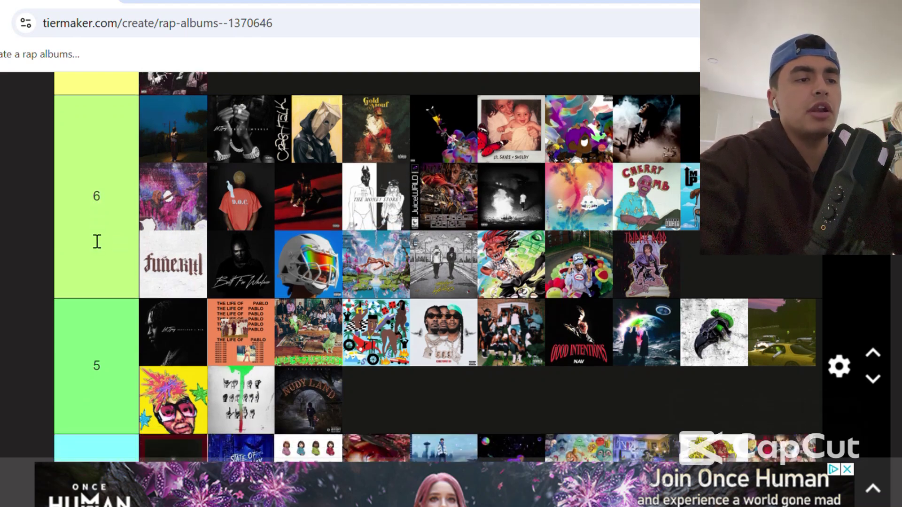
scroll(87, 232, "up", 1)
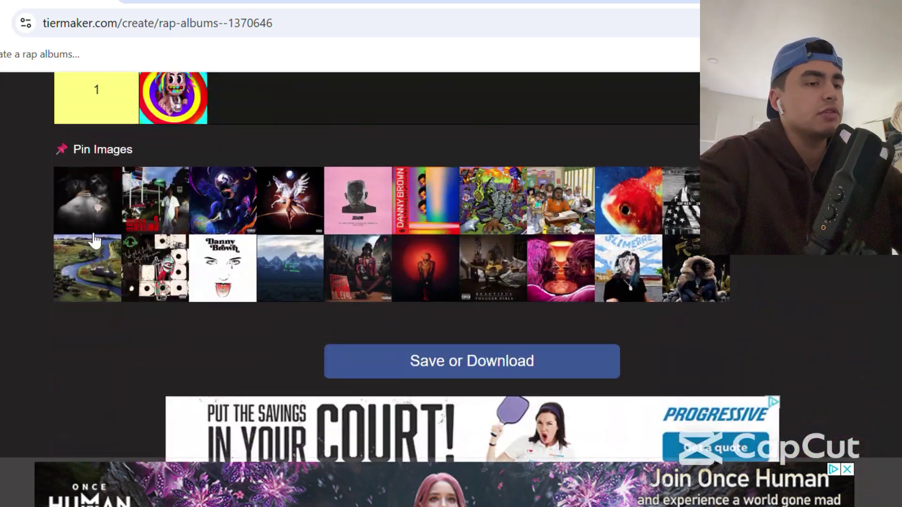
scroll(209, 115, "up", 10)
left_click_drag(210, 115, 714, 193)
scroll(210, 114, "up", 1)
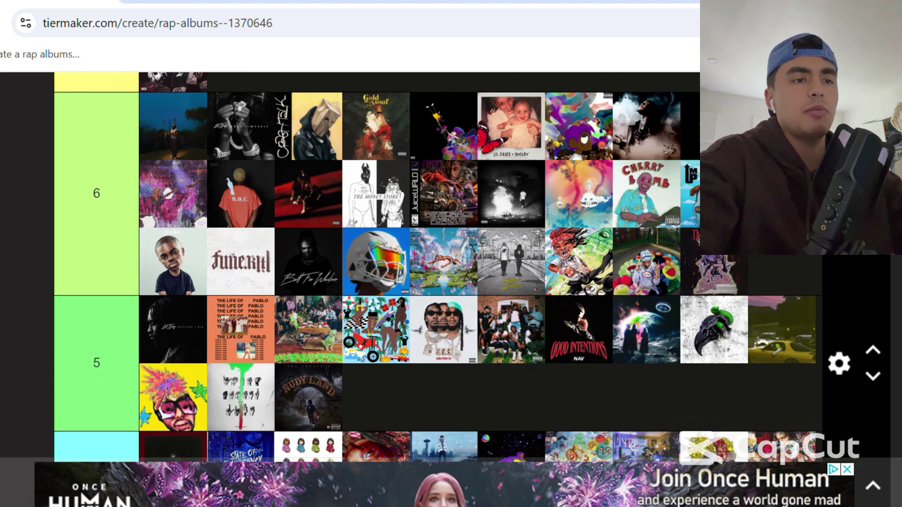
scroll(422, 263, "down", 20)
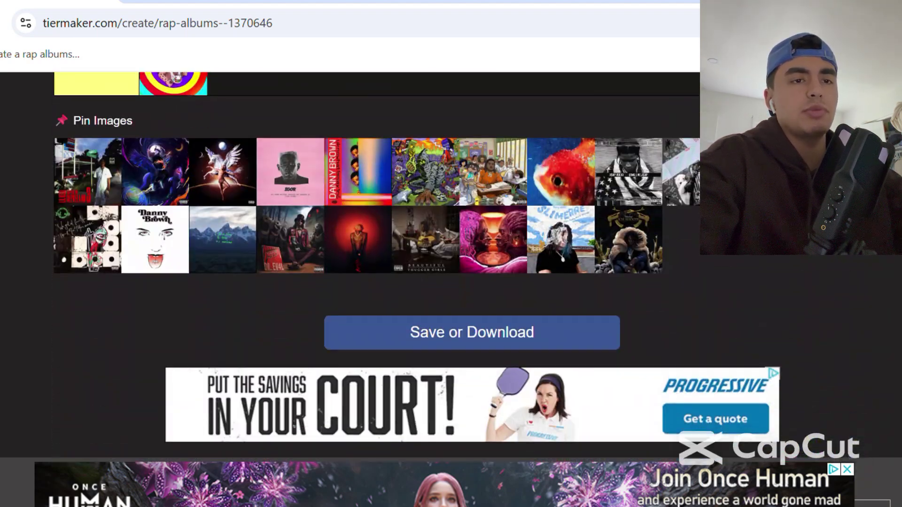
left_click_drag(106, 174, 202, 249)
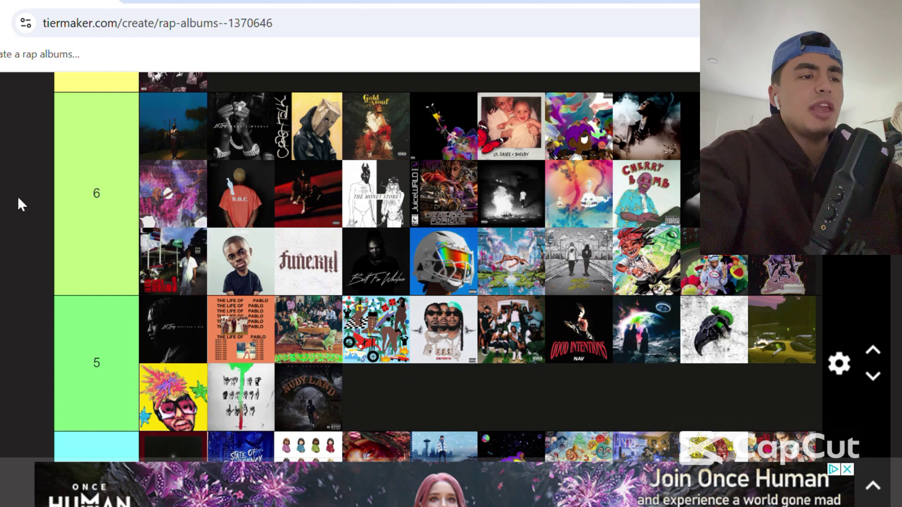
Place the blue-purple moon cover sixth in tier 3 and the winged-figure cover right after the blue disc cover in tier 2.
scroll(18, 197, "down", 15)
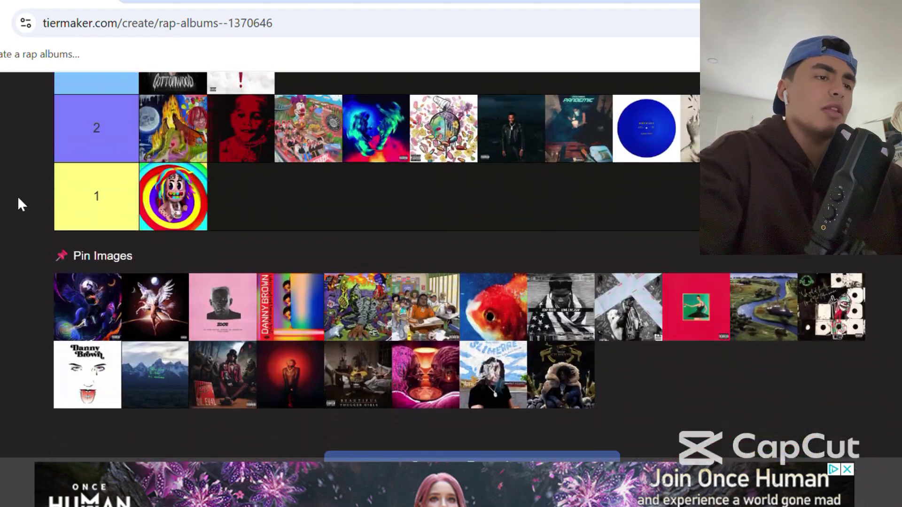
left_click_drag(88, 308, 540, 121)
scroll(310, 131, "up", 3)
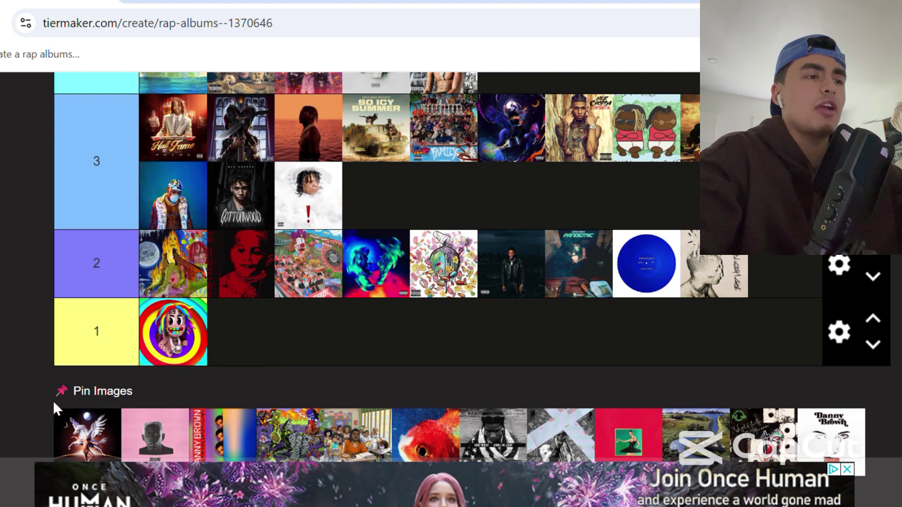
left_click_drag(55, 409, 697, 247)
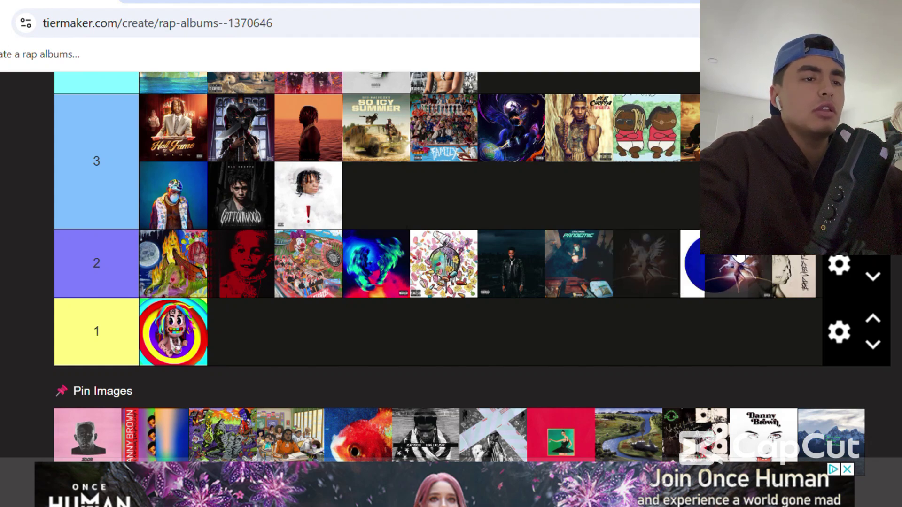
left_click_drag(754, 257, 778, 263)
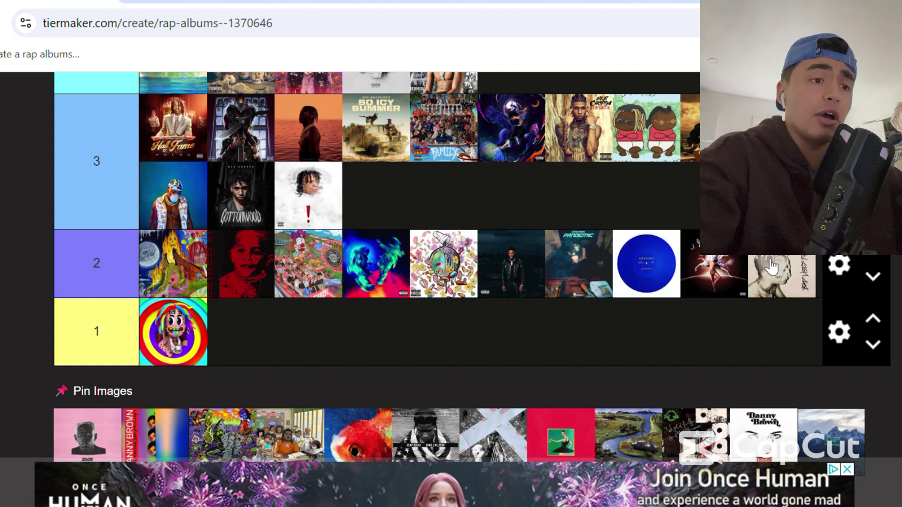
Place the pink portrait cover fourth in tier 8, right after the black-and-white television cover.
left_click_drag(88, 435, 371, 265)
scroll(362, 221, "up", 5)
scroll(361, 220, "up", 10)
scroll(362, 220, "up", 10)
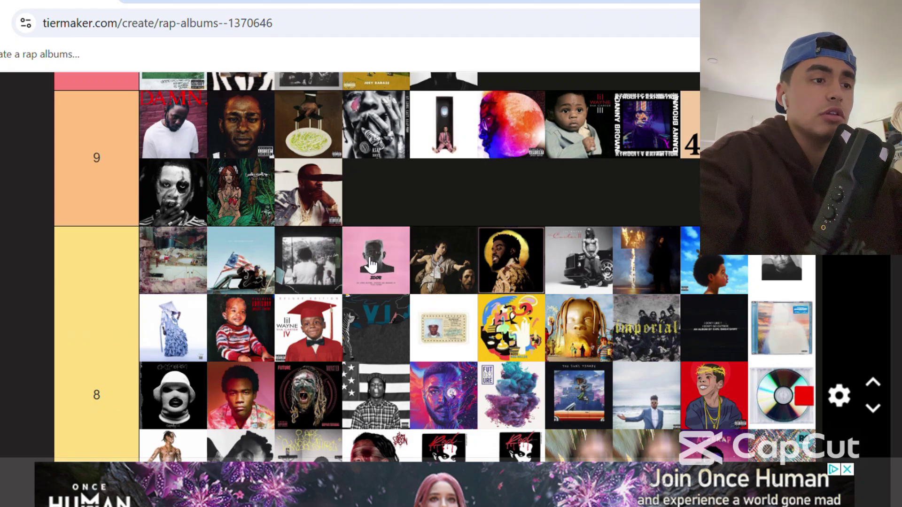
Place the rainbow Danny Brown cover in tier 8's last row, directly ahead of My Turn.
scroll(434, 268, "down", 20)
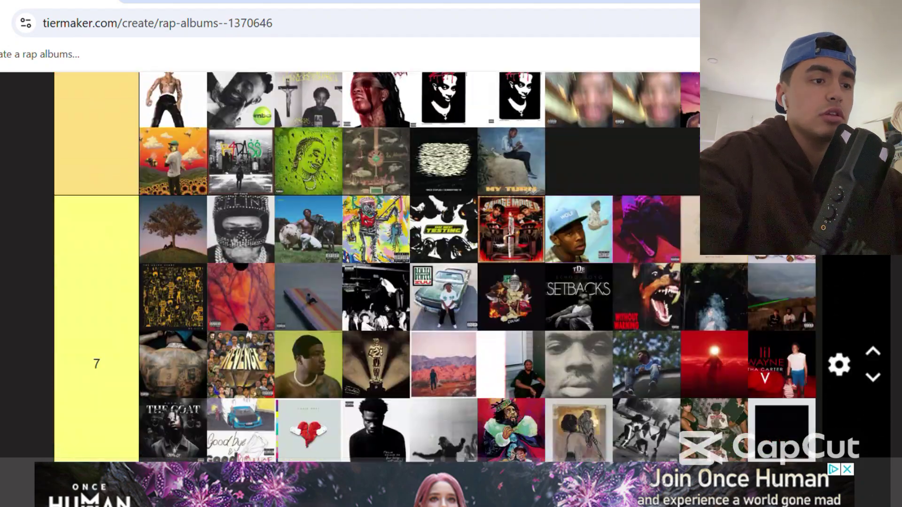
scroll(435, 268, "down", 7)
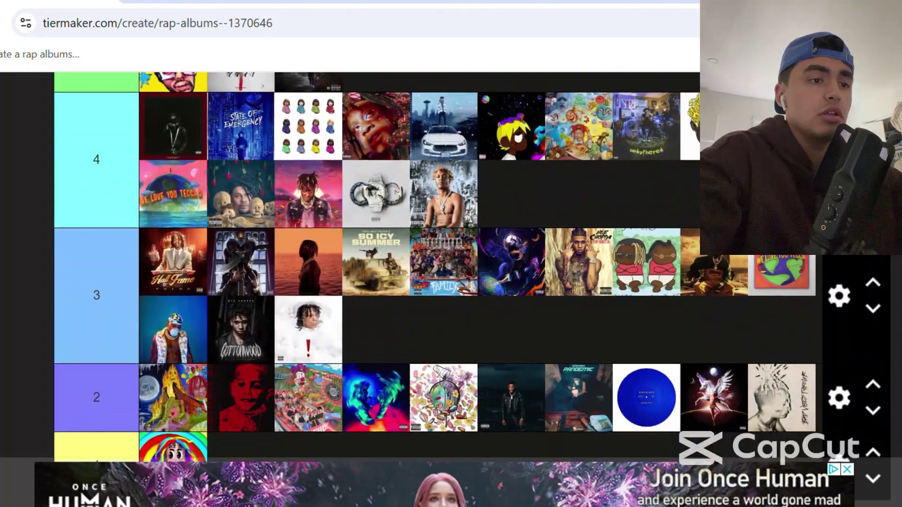
left_click_drag(66, 321, 274, 183)
scroll(275, 181, "up", 4)
scroll(274, 183, "up", 3)
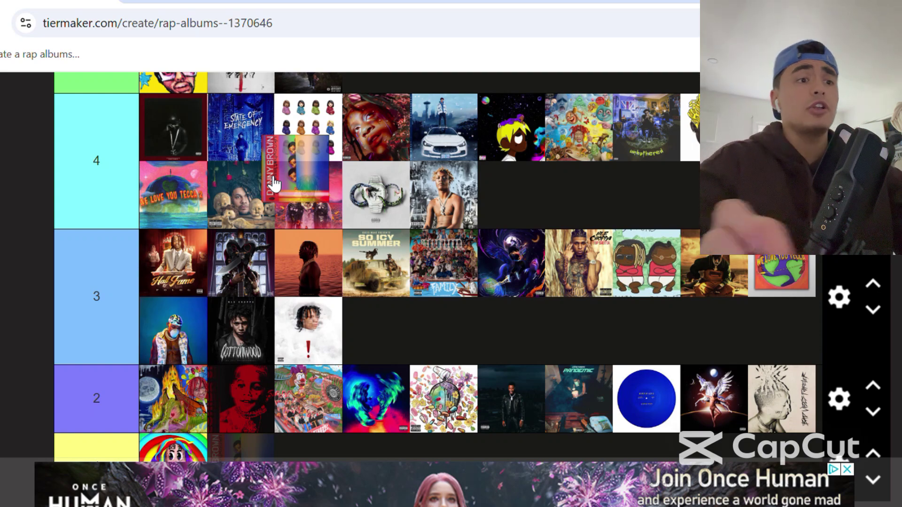
left_click_drag(274, 183, 511, 348)
scroll(274, 183, "up", 4)
scroll(274, 184, "up", 4)
scroll(274, 183, "up", 8)
scroll(274, 183, "up", 1)
scroll(511, 348, "down", 1)
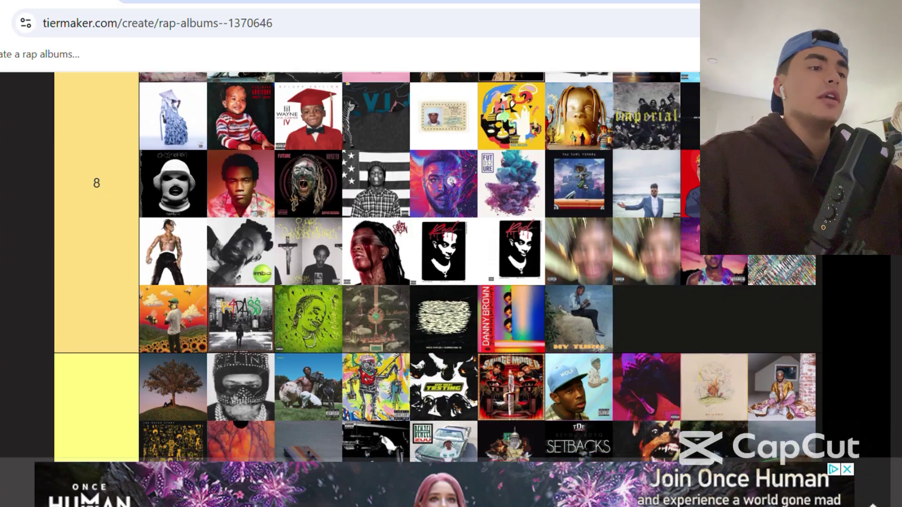
Place the purple-green cartoon cover in tier 7's third row ahead of Revenge, and move the tattooed-back cover in front of it.
scroll(511, 347, "down", 15)
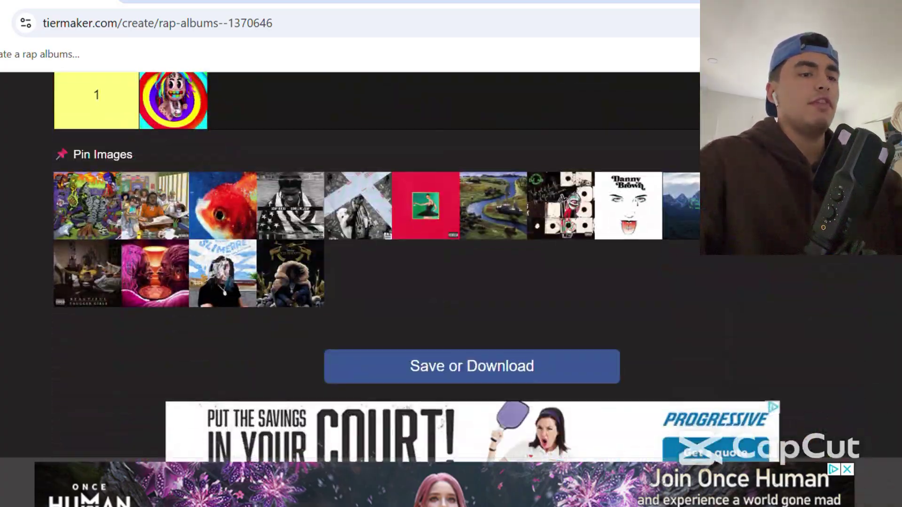
left_click_drag(103, 216, 365, 225)
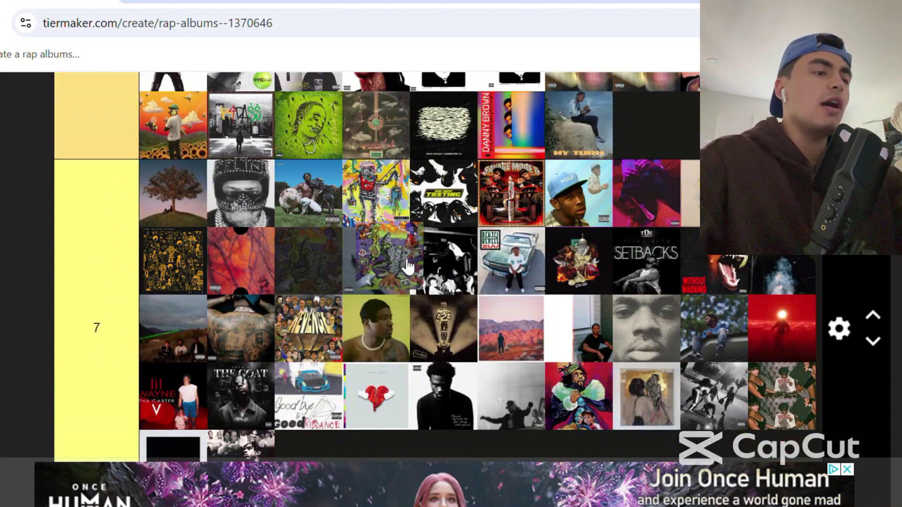
left_click_drag(547, 271, 243, 353)
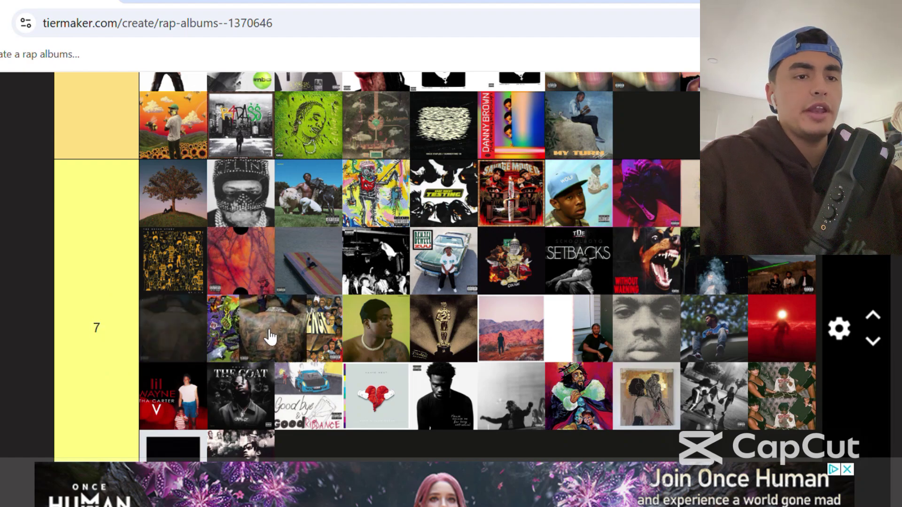
left_click_drag(271, 336, 264, 334)
scroll(423, 268, "down", 20)
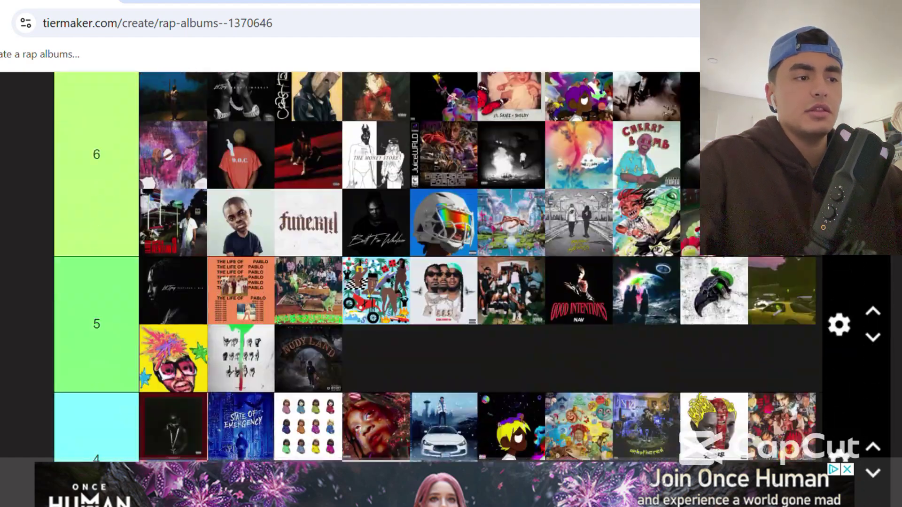
scroll(423, 268, "down", 3)
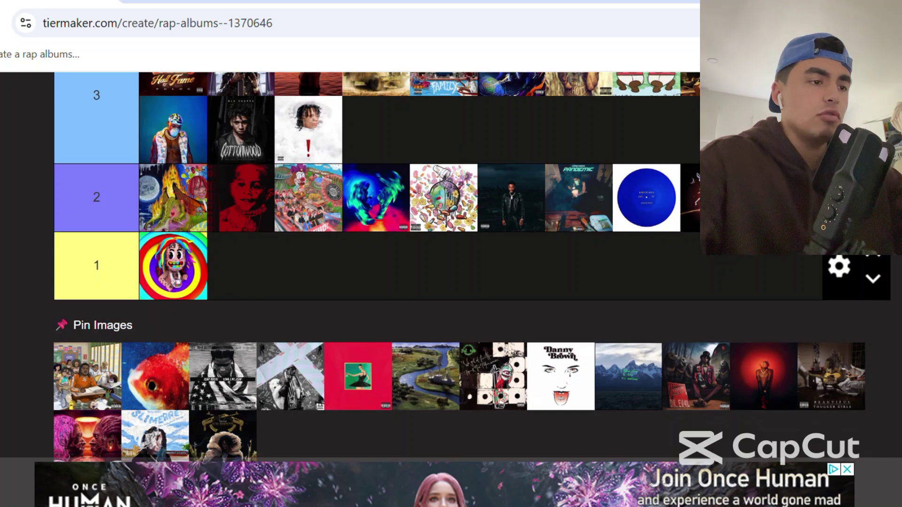
Place the painted classroom cover fifth in tier 5, right after the blue cartoon collage cover.
left_click_drag(87, 381, 448, 344)
scroll(254, 267, "up", 6)
scroll(254, 267, "up", 6)
Place the goldfish cover in tier 7's third row, right after the red desert cover.
scroll(448, 343, "down", 10)
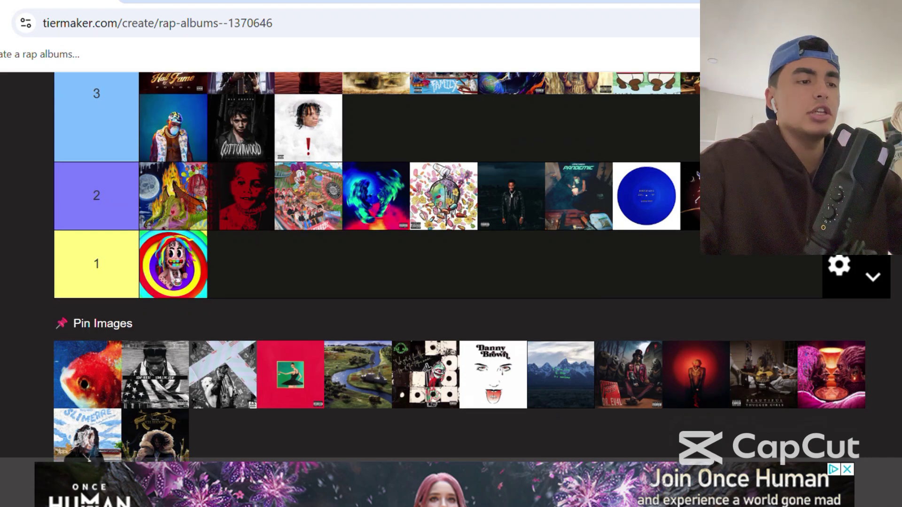
left_click_drag(87, 373, 262, 239)
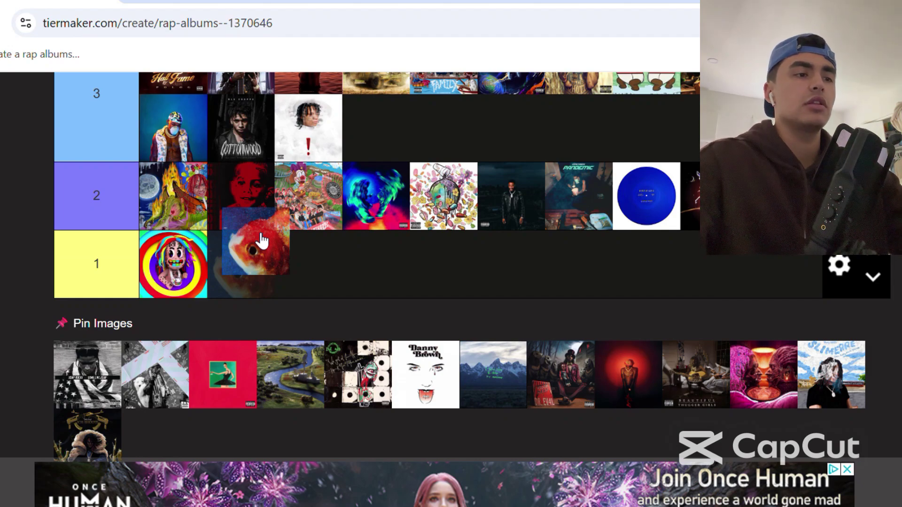
scroll(262, 239, "up", 15)
left_click_drag(262, 239, 705, 245)
scroll(261, 241, "up", 5)
left_click_drag(658, 205, 596, 178)
scroll(207, 262, "down", 2)
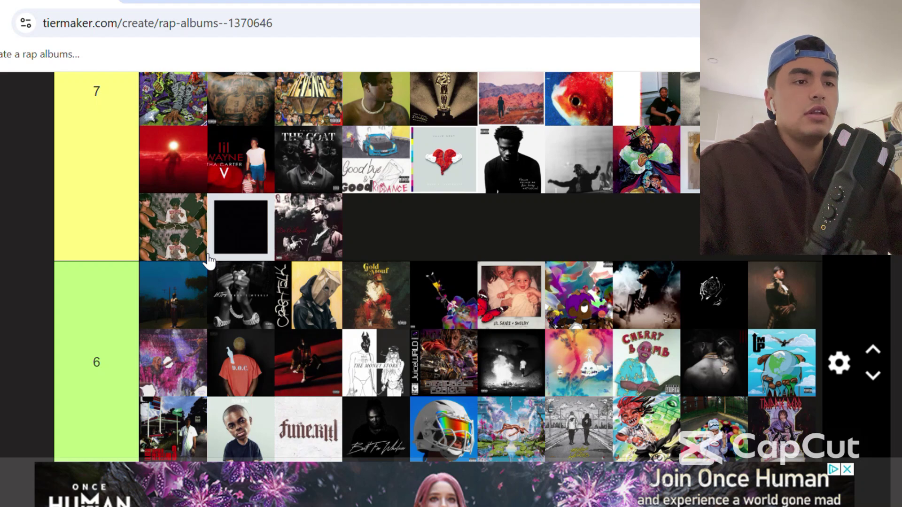
Place the black-and-white American flag cover third in tier 8, ahead of the television cover.
scroll(207, 262, "down", 5)
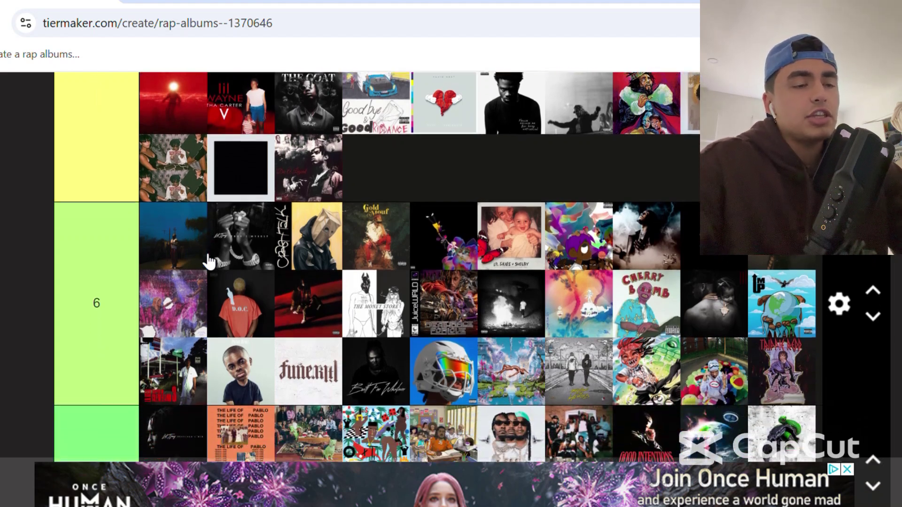
scroll(208, 262, "down", 12)
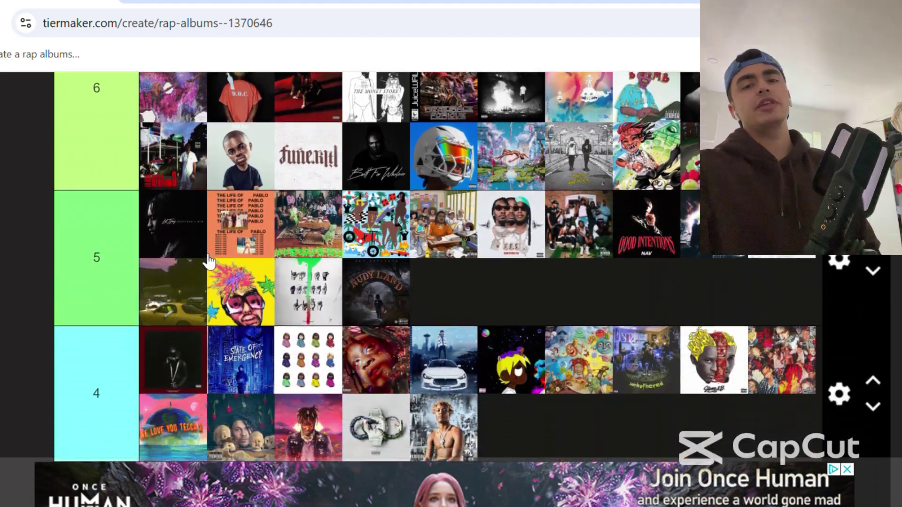
scroll(208, 262, "down", 1)
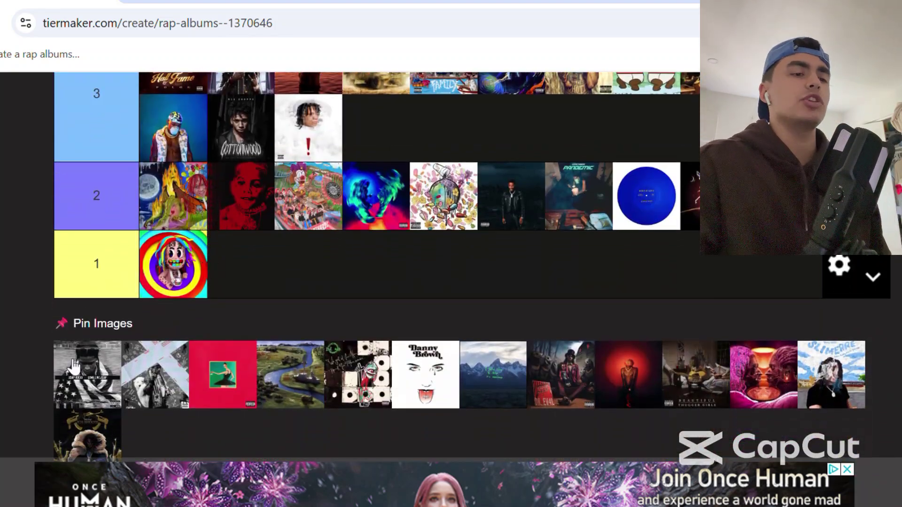
left_click_drag(74, 365, 301, 271)
scroll(261, 254, "up", 10)
scroll(254, 269, "up", 15)
scroll(254, 270, "up", 3)
scroll(253, 270, "up", 3)
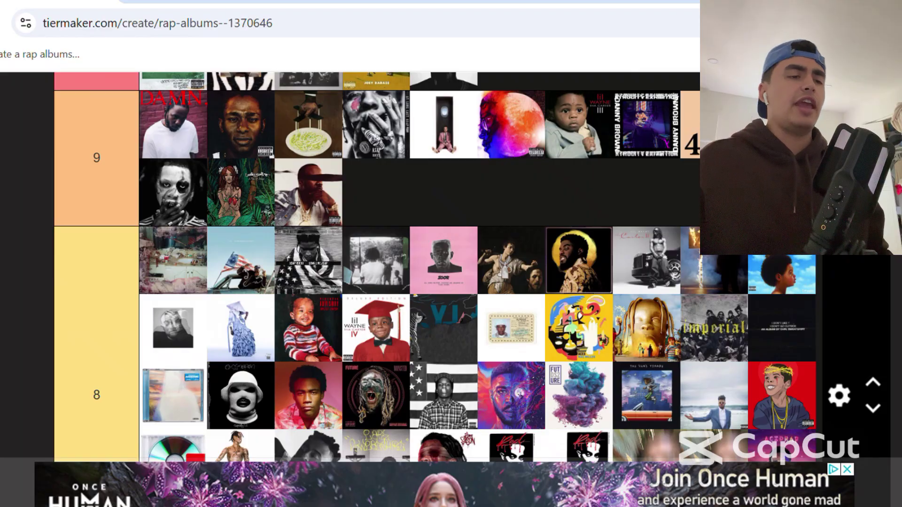
Place the black-and-white cover with the pale X seventh in tier 5, ahead of the group photo cover.
scroll(376, 268, "down", 20)
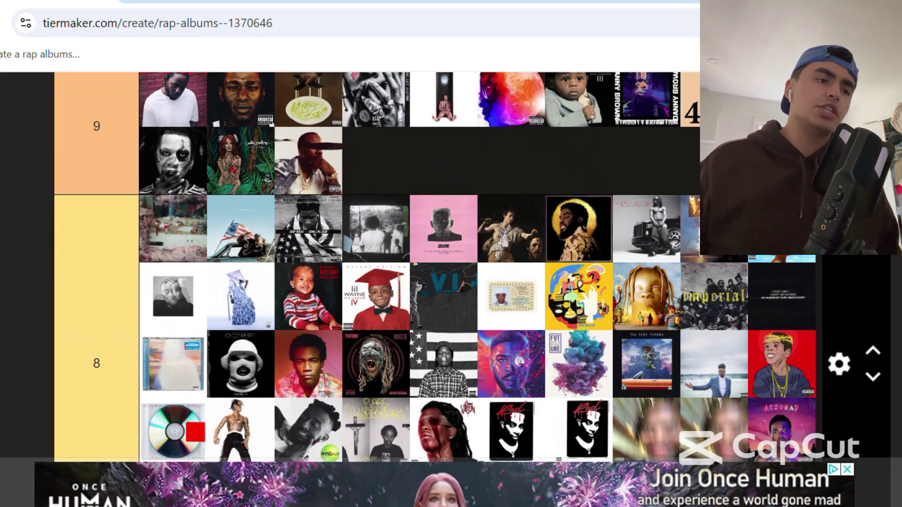
scroll(376, 268, "down", 1)
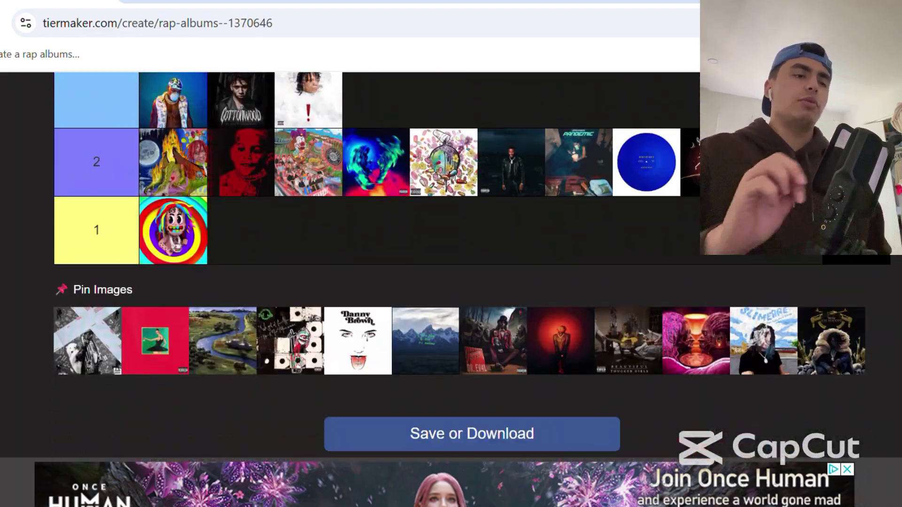
left_click_drag(109, 348, 596, 252)
scroll(395, 195, "up", 2)
scroll(396, 197, "up", 8)
Place the red cover with the small ballerina picture second in tier 8's second row, right after the grey portrait cover.
scroll(596, 252, "down", 13)
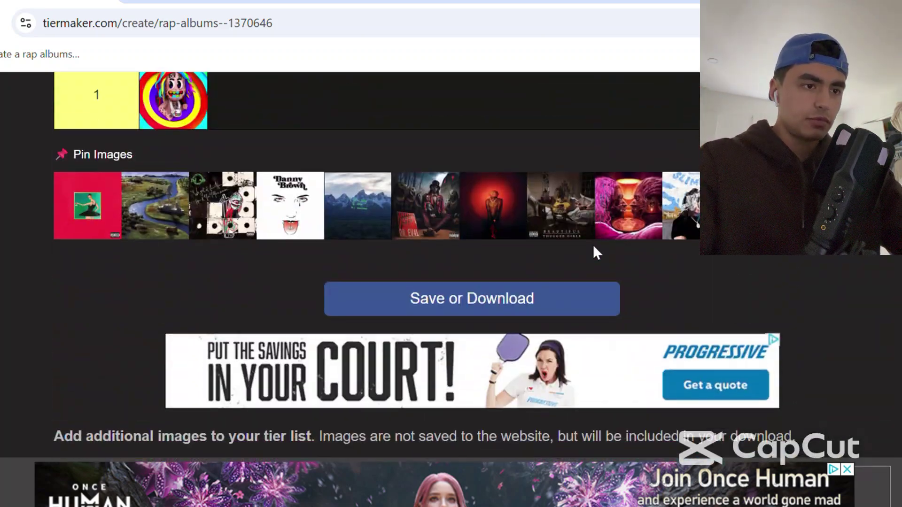
left_click_drag(118, 223, 478, 224)
scroll(248, 171, "up", 12)
scroll(250, 174, "up", 15)
scroll(410, 403, "down", 4)
scroll(412, 402, "down", 2)
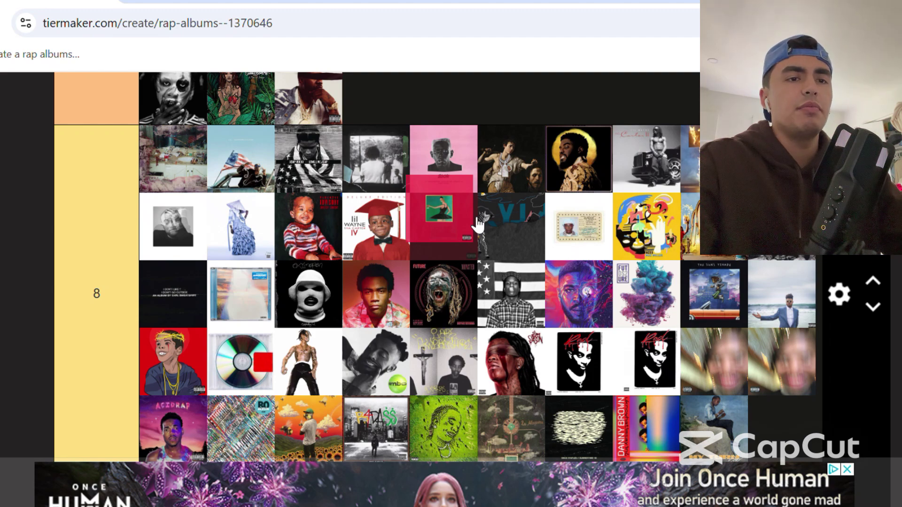
left_click_drag(478, 225, 251, 235)
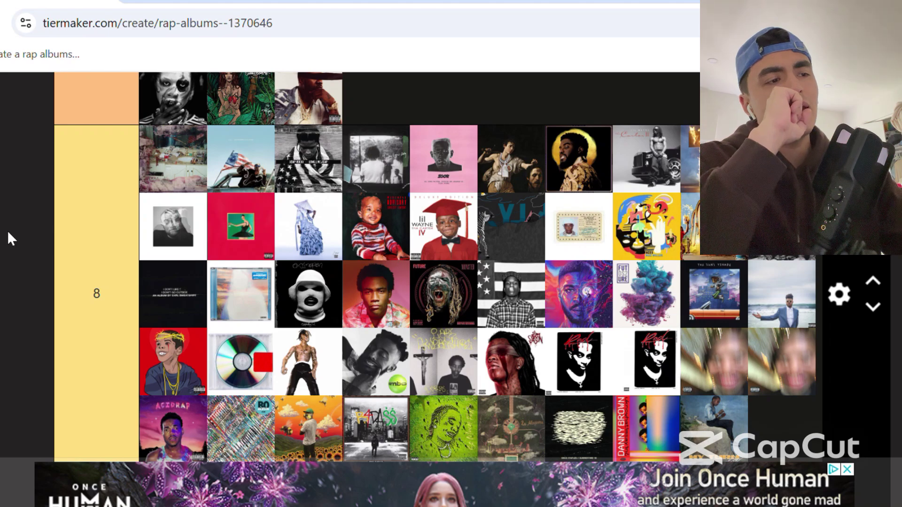
Place the green river landscape cover fifth in tier 4, between the red face cover and the white car cover.
scroll(7, 230, "down", 20)
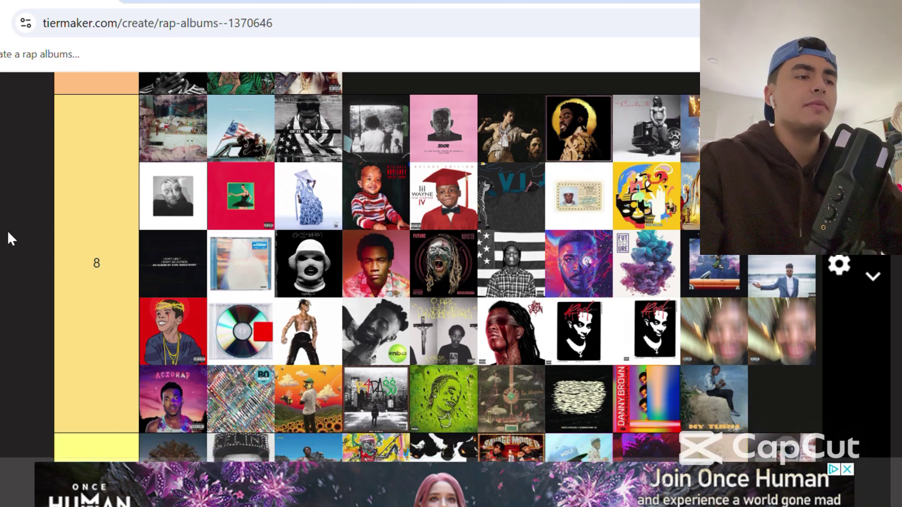
scroll(7, 230, "down", 10)
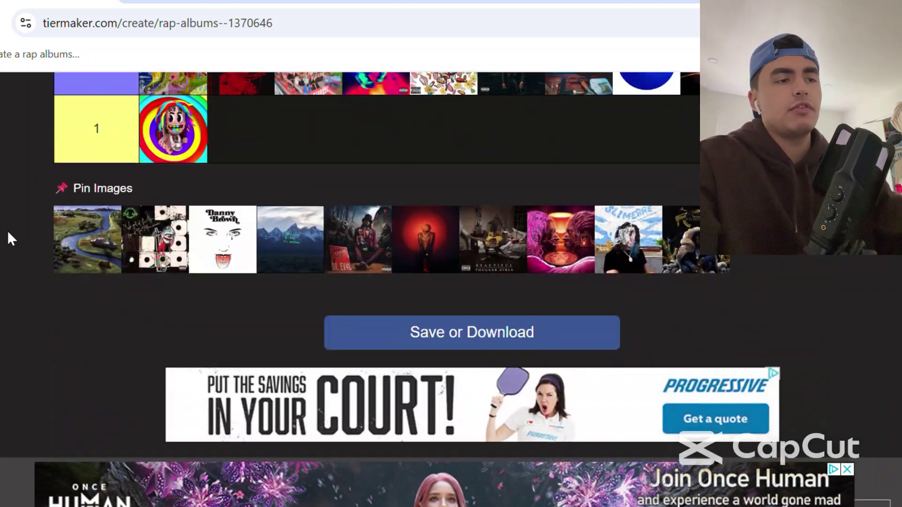
left_click_drag(117, 228, 475, 192)
scroll(268, 151, "up", 6)
scroll(266, 151, "up", 3)
scroll(475, 192, "down", 1)
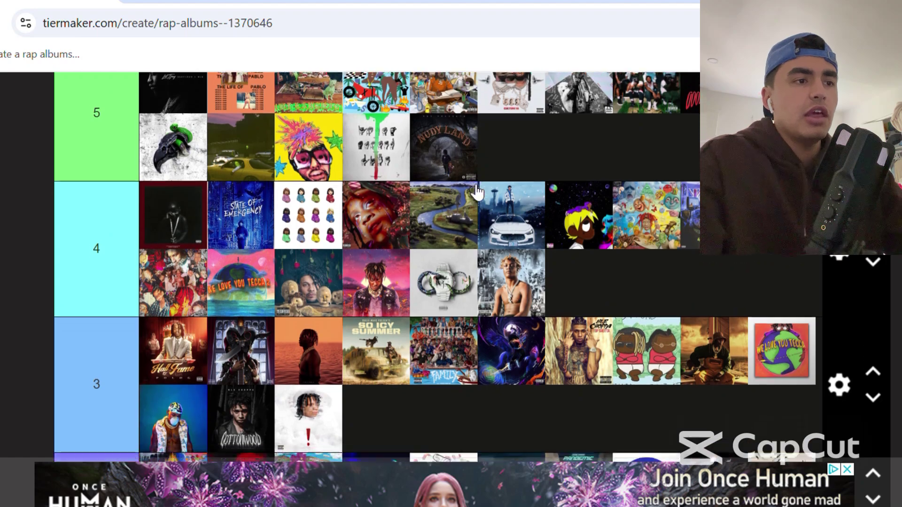
Place the black-and-white cover with white squares in tier 8's second row, right after Tha Carter IV.
scroll(475, 192, "down", 10)
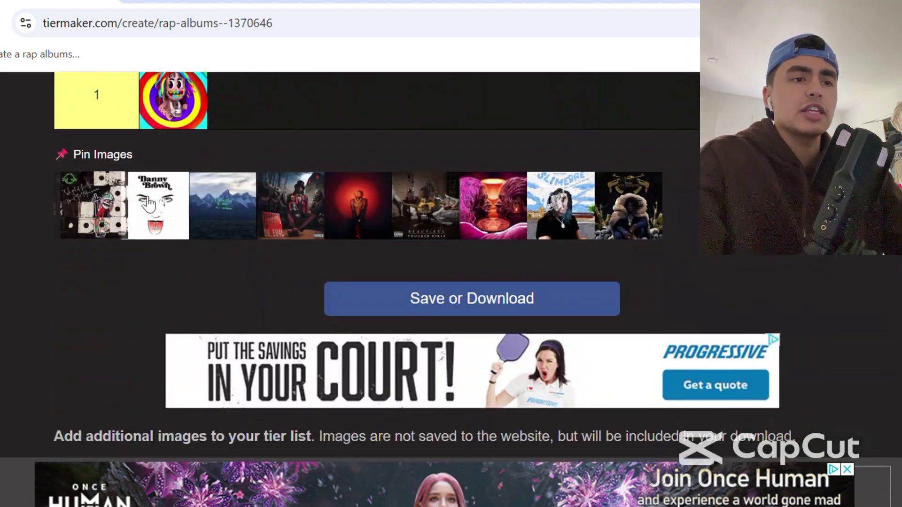
left_click_drag(120, 209, 274, 174)
scroll(341, 145, "up", 15)
left_click_drag(341, 145, 508, 173)
scroll(343, 145, "up", 5)
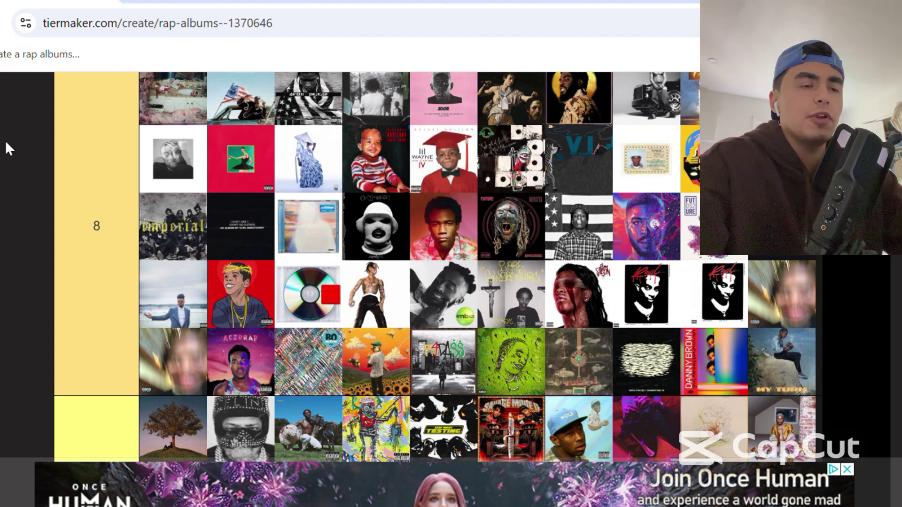
Place the white Danny Brown face cover in tier 8's fourth row, right after the bloodied-face cover.
scroll(5, 145, "down", 9)
scroll(5, 144, "up", 3)
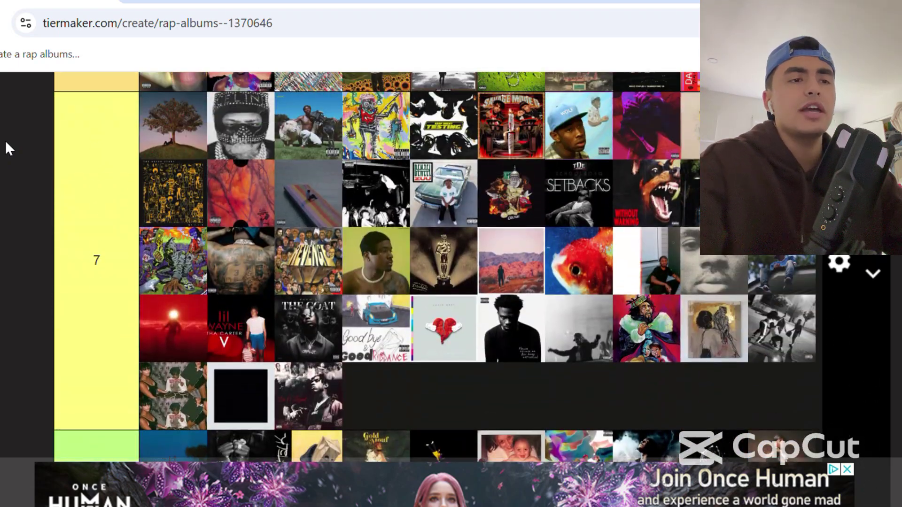
scroll(6, 144, "down", 15)
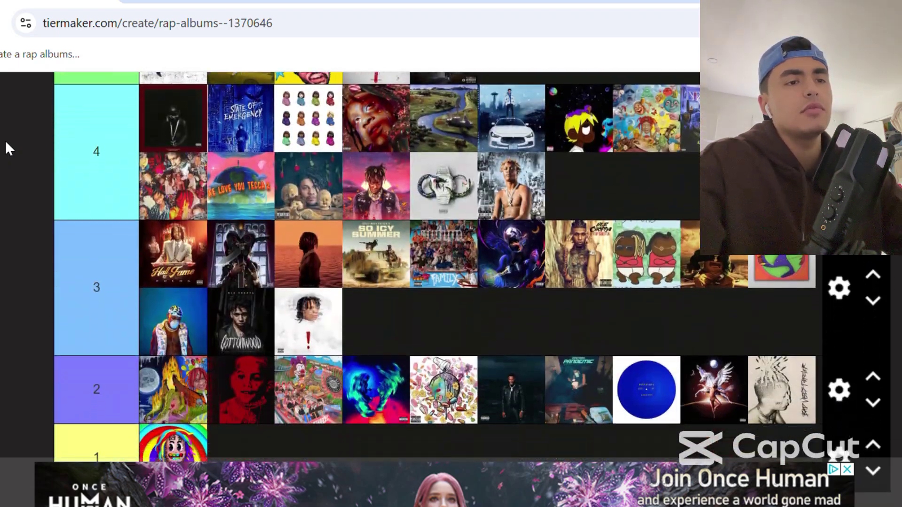
scroll(5, 144, "down", 6)
left_click_drag(88, 273, 464, 233)
scroll(276, 174, "up", 15)
scroll(277, 172, "up", 15)
scroll(451, 226, "down", 1)
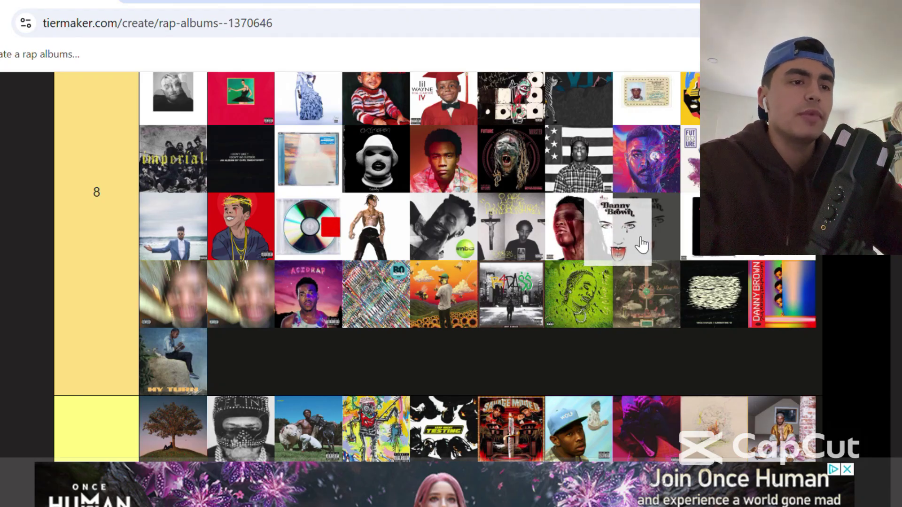
left_click_drag(643, 246, 643, 247)
Place the blue mountain range cover fourth in tier 7, ahead of the yellow painted-figure cover.
scroll(643, 247, "down", 13)
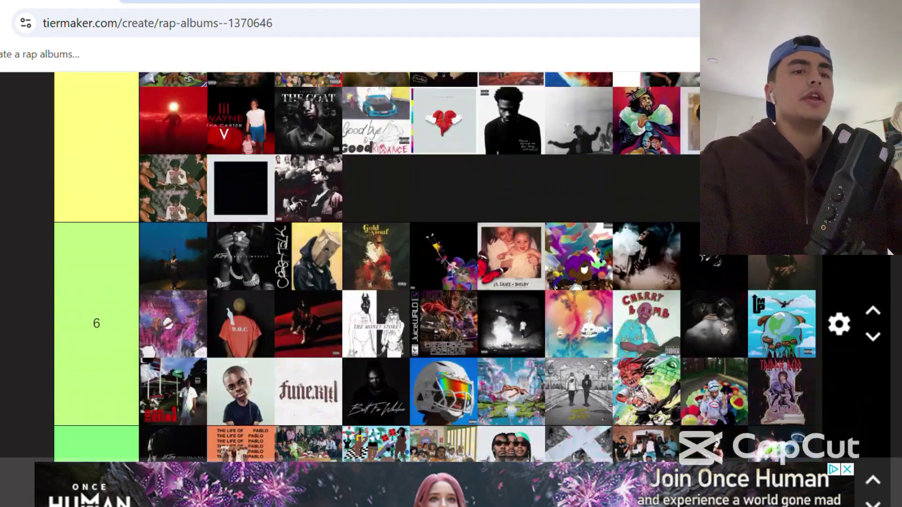
scroll(88, 240, "down", 7)
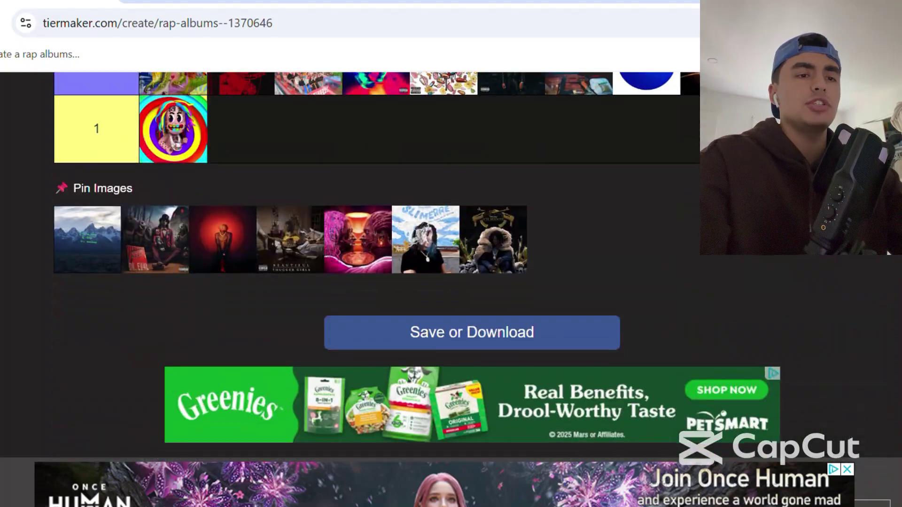
left_click_drag(88, 239, 485, 267)
scroll(238, 128, "up", 12)
scroll(242, 129, "up", 10)
scroll(238, 127, "up", 1)
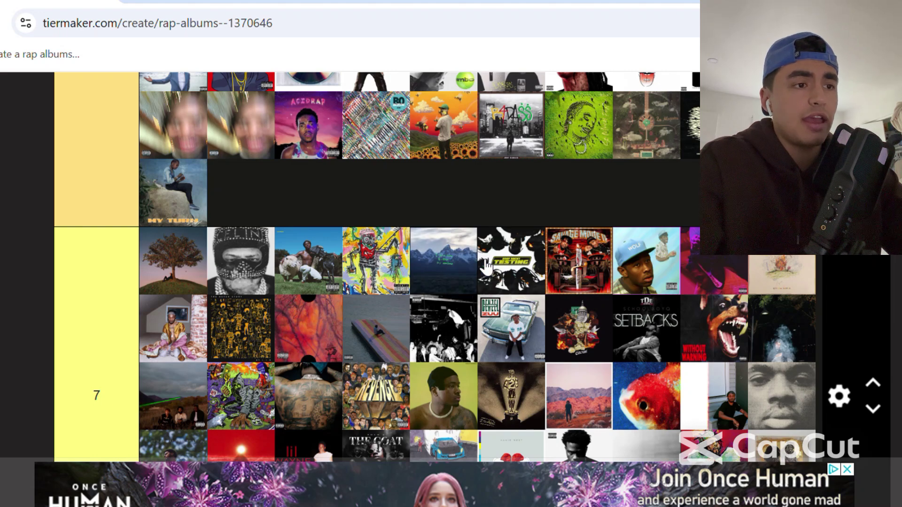
left_click_drag(485, 267, 382, 252)
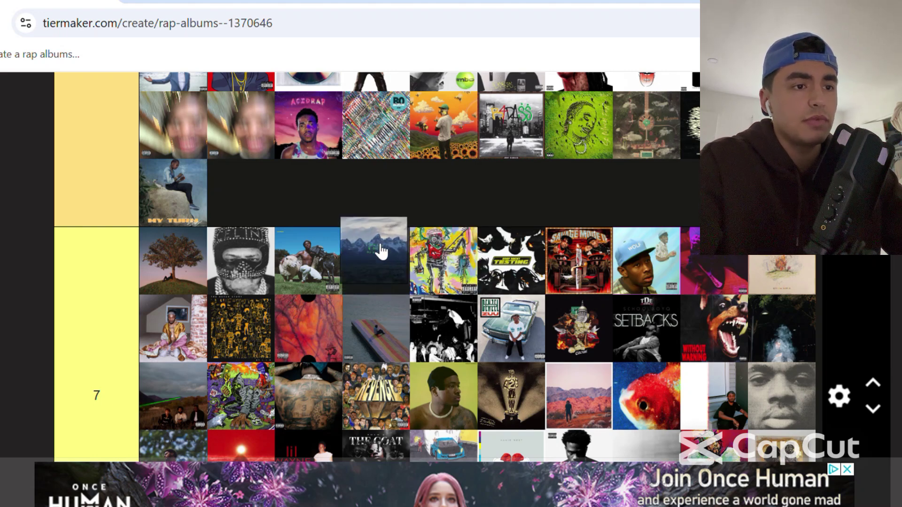
Place the dark Dr. Evil cover first in tier 6's third row.
scroll(381, 253, "down", 5)
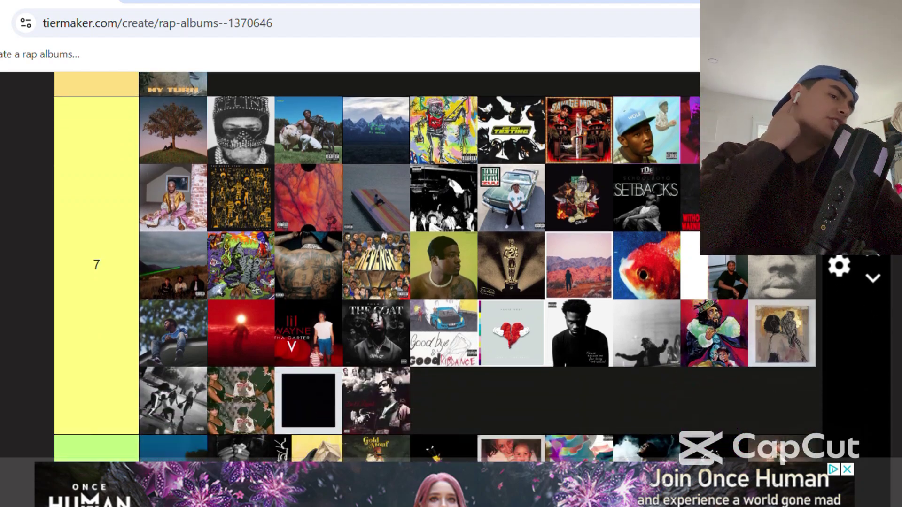
scroll(382, 252, "down", 15)
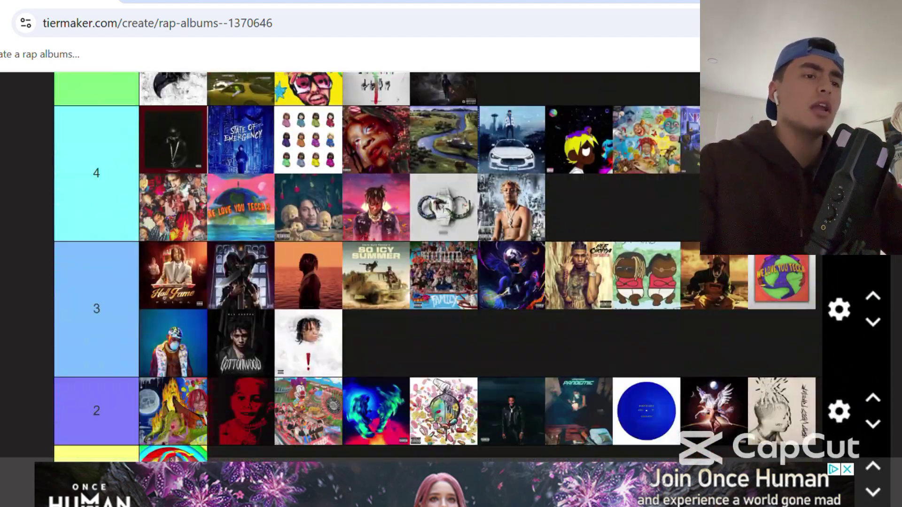
scroll(381, 252, "down", 1)
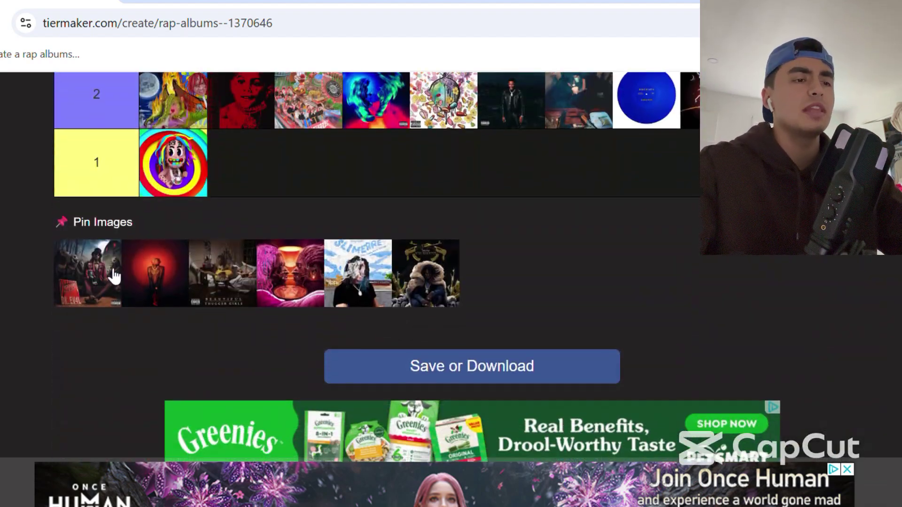
mouse_move(114, 276)
left_mouse_down()
mouse_move(286, 173)
mouse_move(282, 165)
mouse_move(497, 197)
mouse_move(710, 202)
mouse_move(409, 263)
mouse_move(200, 270)
left_mouse_up()
scroll(284, 173, "up", 12)
scroll(282, 165, "up", 1)
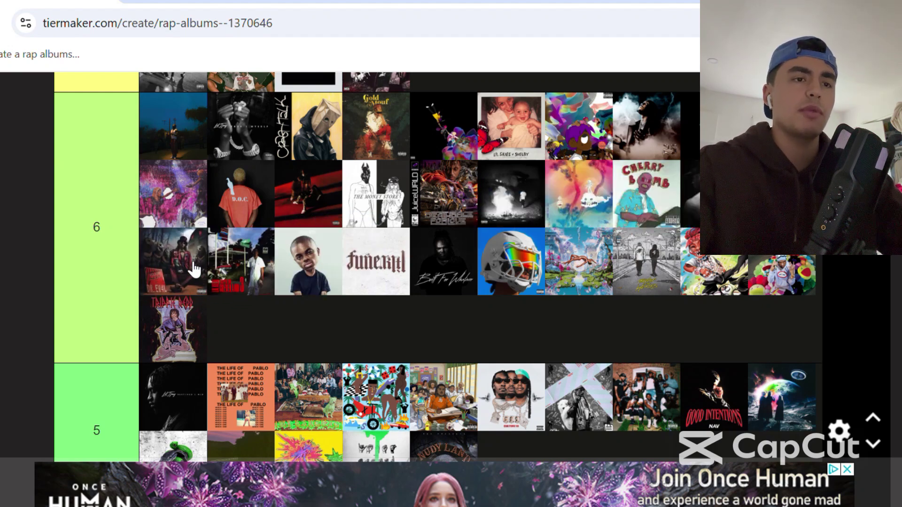
Place the glowing red figure cover in tier 7's last row ahead of the black square cover, and Beautiful Thugger Girls higher in tier 7.
scroll(107, 275, "down", 10)
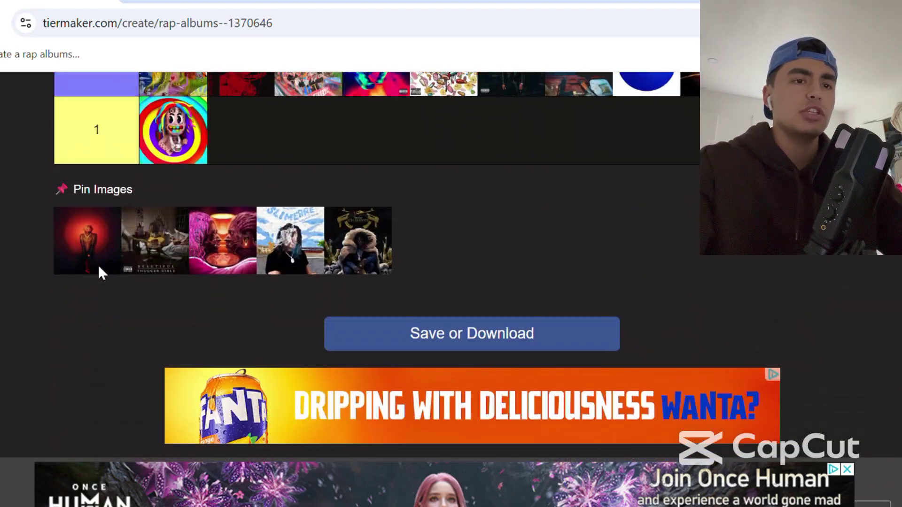
left_click_drag(100, 271, 297, 367)
left_click_drag(296, 366, 294, 366)
scroll(84, 329, "down", 15)
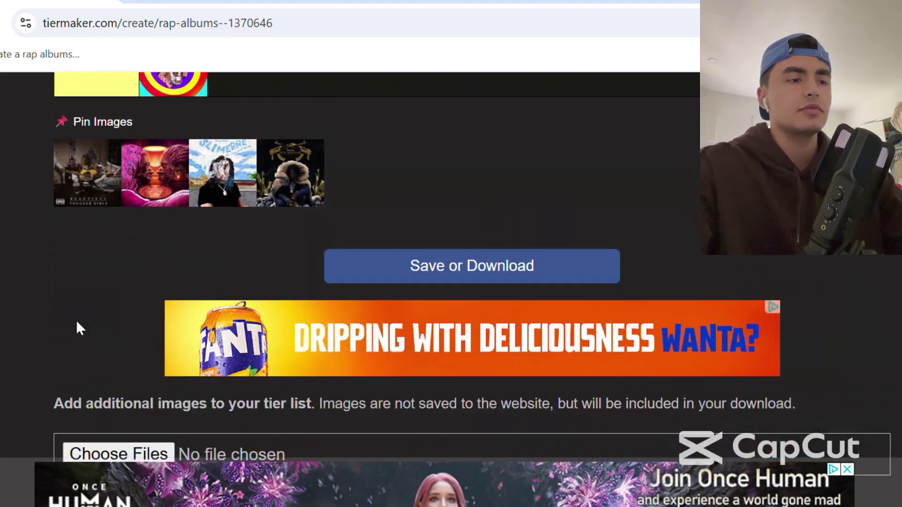
left_click_drag(87, 218, 324, 257)
Place the pink cover with the glowing orange centre in tier 7's upper rows.
scroll(325, 257, "down", 20)
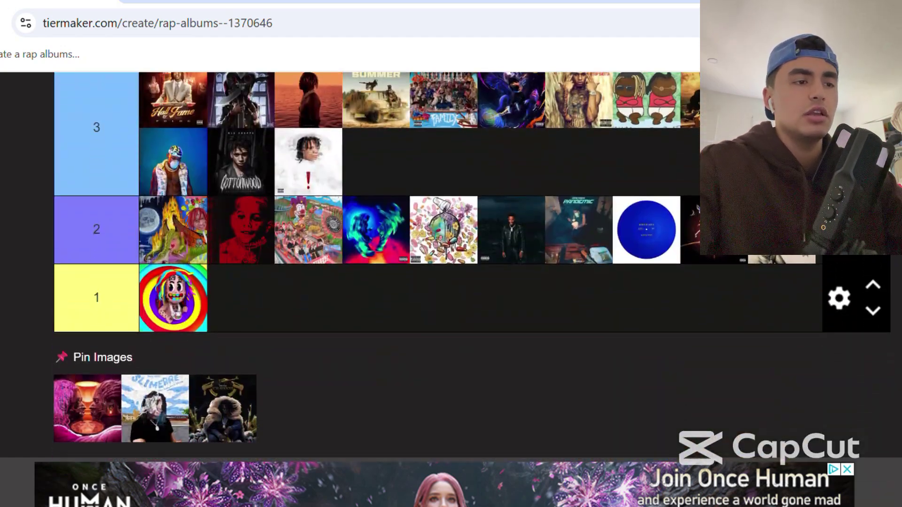
left_click_drag(107, 392, 653, 218)
scroll(287, 218, "up", 20)
scroll(302, 226, "up", 1)
scroll(653, 218, "down", 10)
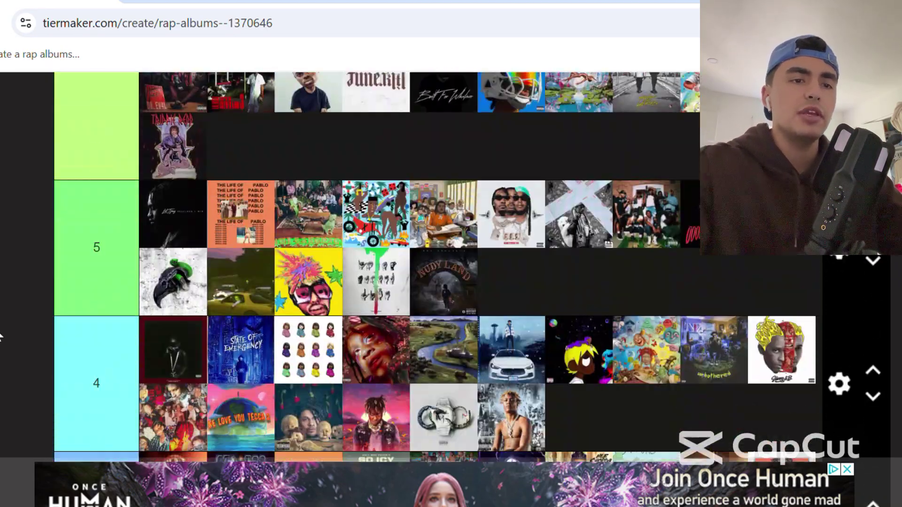
Place the light blue Slimeerre cover third in tier 6, ahead of the paper-bag mask cover.
scroll(1, 337, "down", 15)
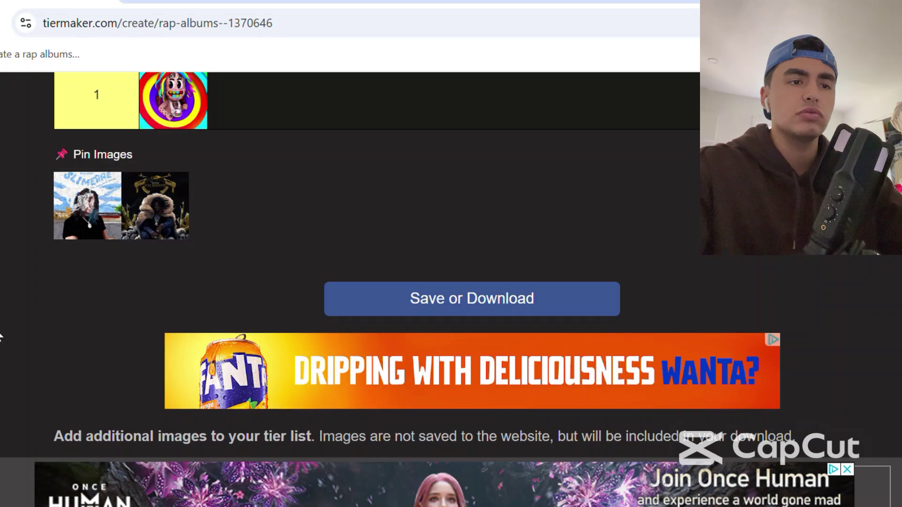
left_click_drag(88, 206, 305, 124)
scroll(210, 100, "up", 15)
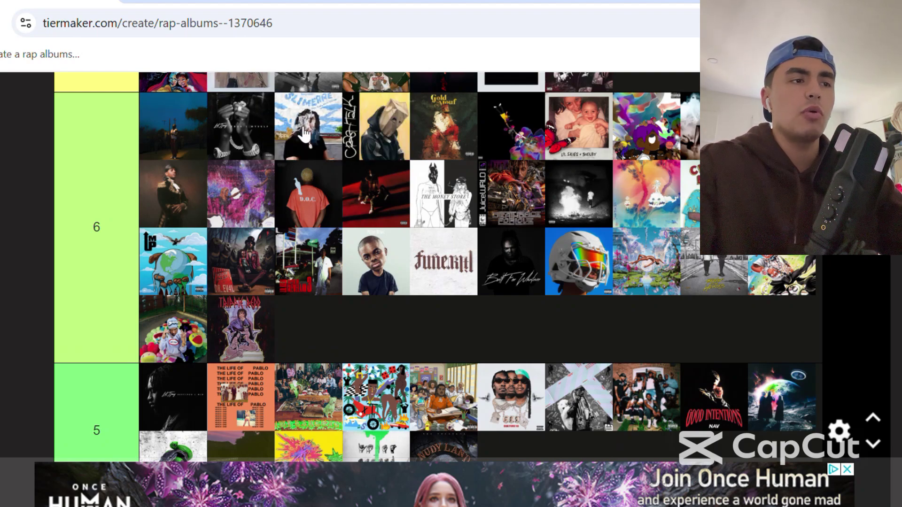
scroll(305, 125, "down", 1)
scroll(469, 263, "down", 15)
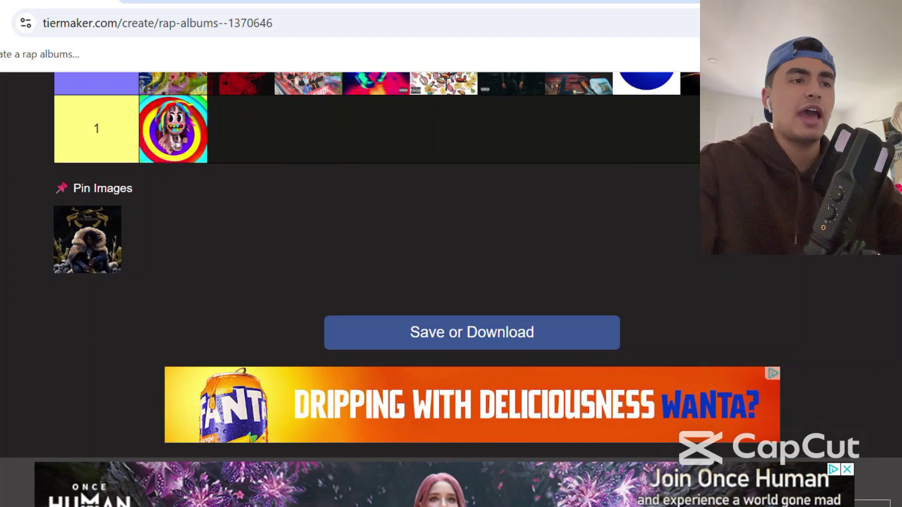
Place the last unranked cover, the fur-coated figure under gold lettering, seventh in tier 5's first row.
left_click_drag(99, 206, 579, 242)
scroll(267, 156, "up", 12)
scroll(269, 157, "down", 1)
Review the cover placements across all tiers, from tier 10 down to tier 1 and back up.
scroll(437, 268, "up", 15)
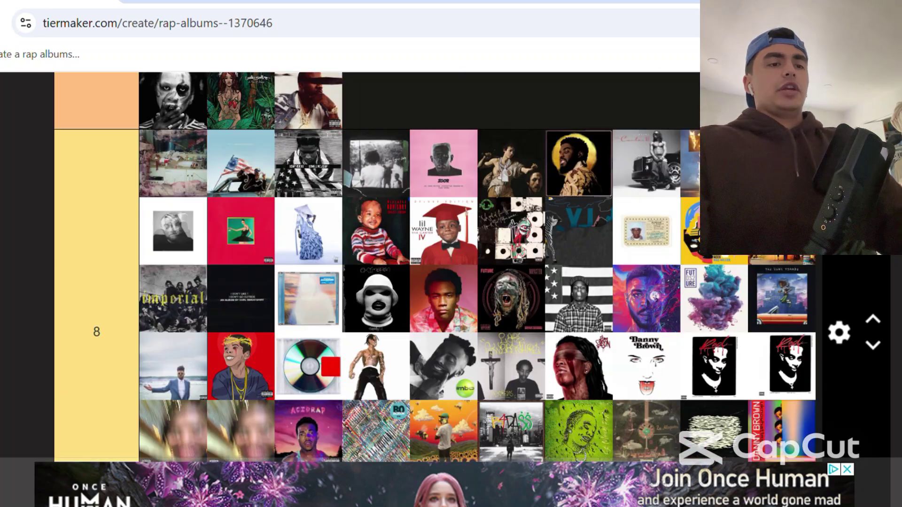
scroll(437, 268, "up", 5)
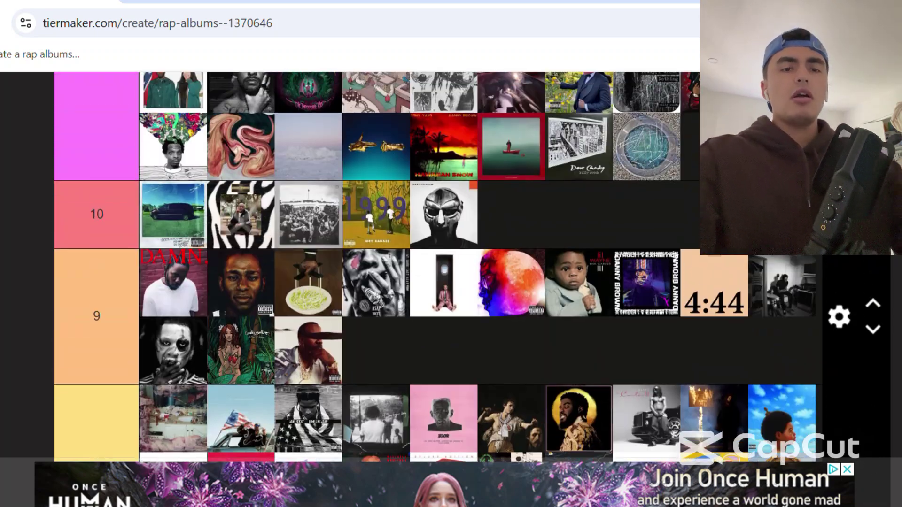
scroll(436, 268, "down", 2)
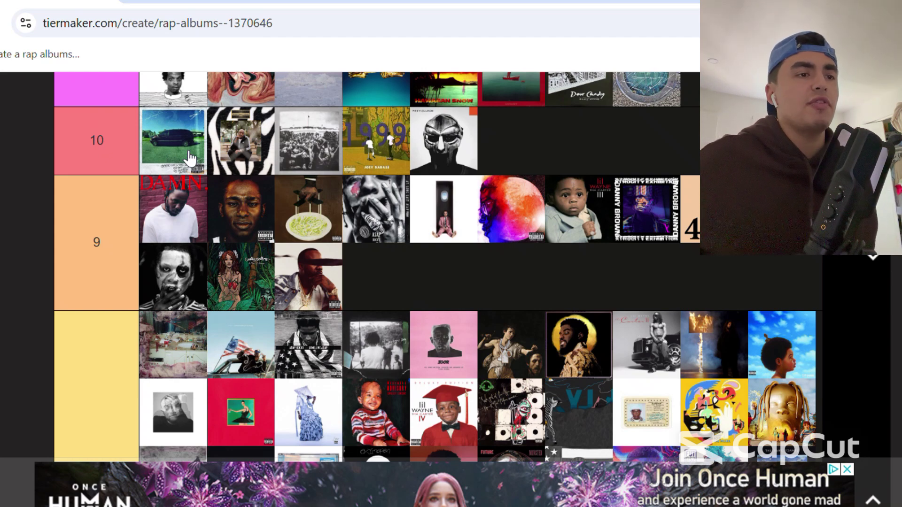
scroll(189, 159, "down", 2)
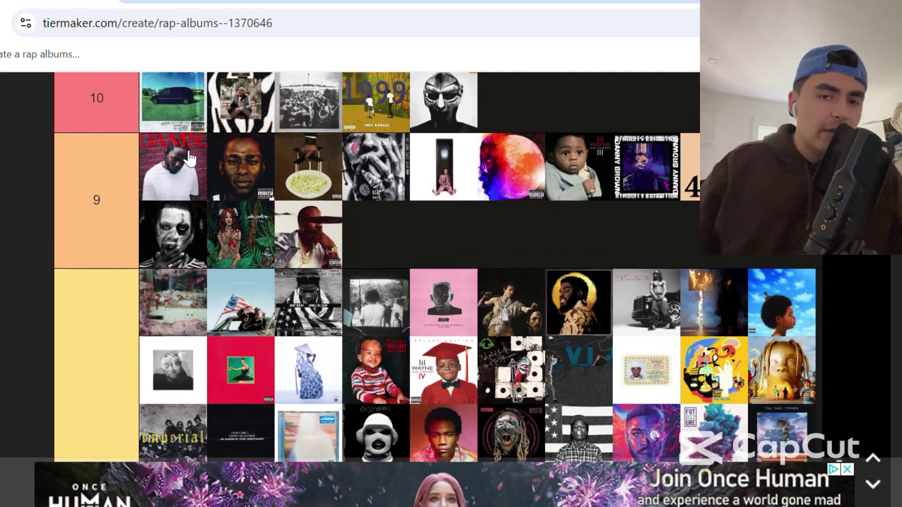
scroll(189, 159, "down", 4)
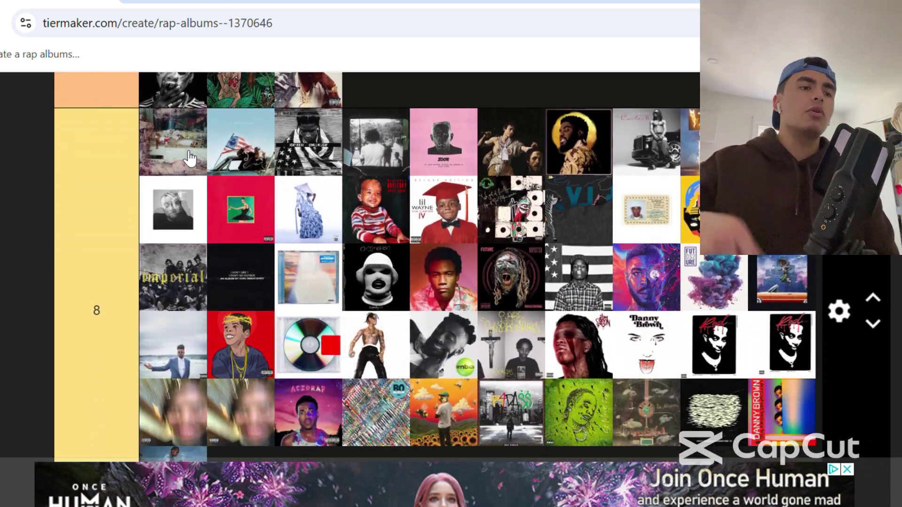
scroll(189, 159, "down", 1)
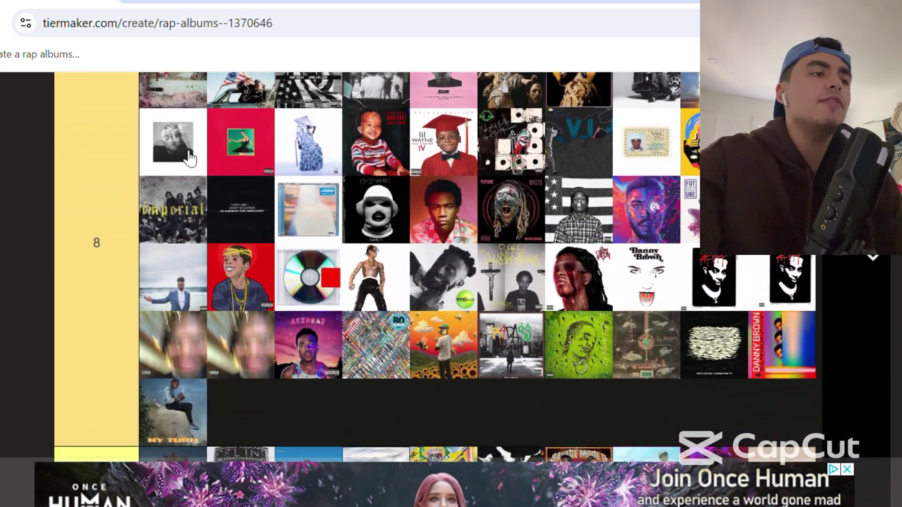
scroll(120, 318, "down", 6)
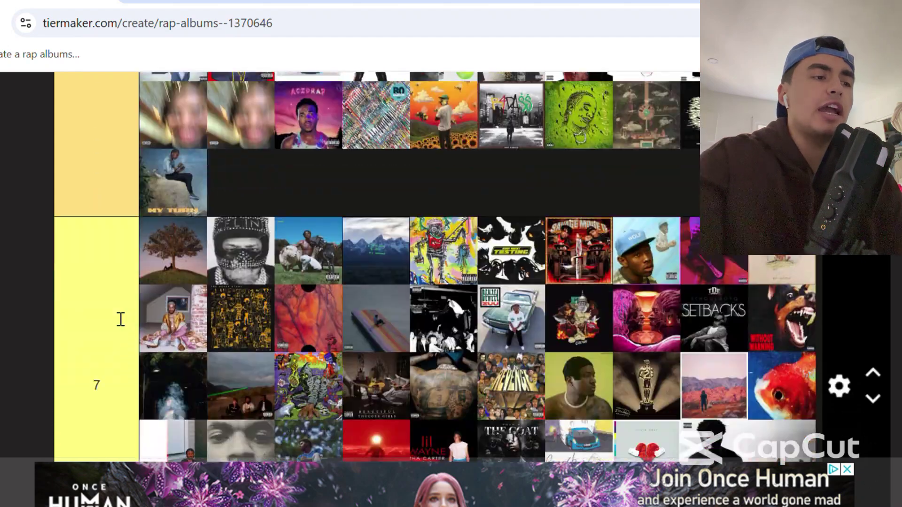
scroll(121, 319, "down", 7)
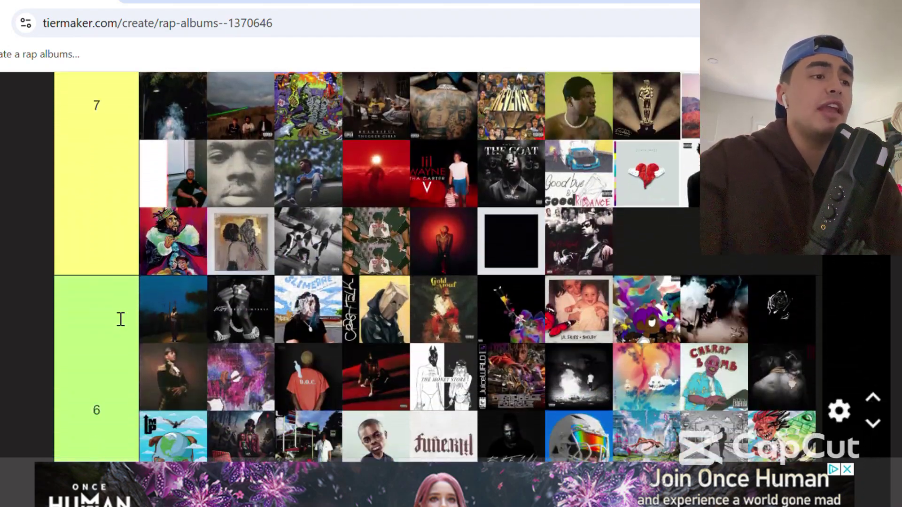
scroll(121, 319, "down", 9)
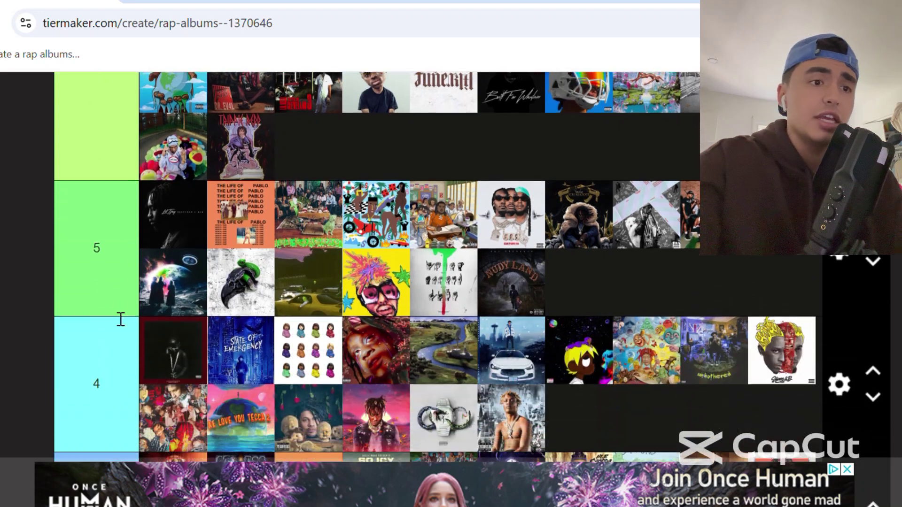
scroll(121, 318, "down", 8)
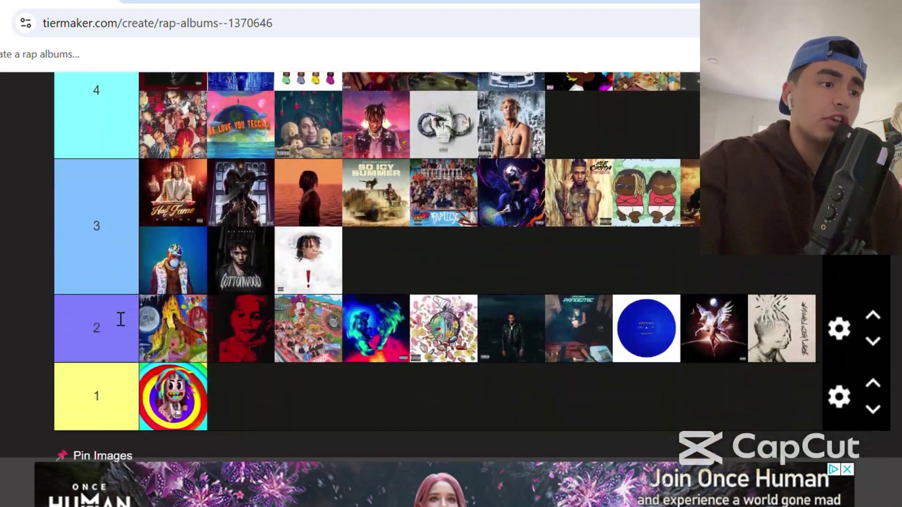
scroll(121, 319, "down", 1)
scroll(121, 319, "up", 5)
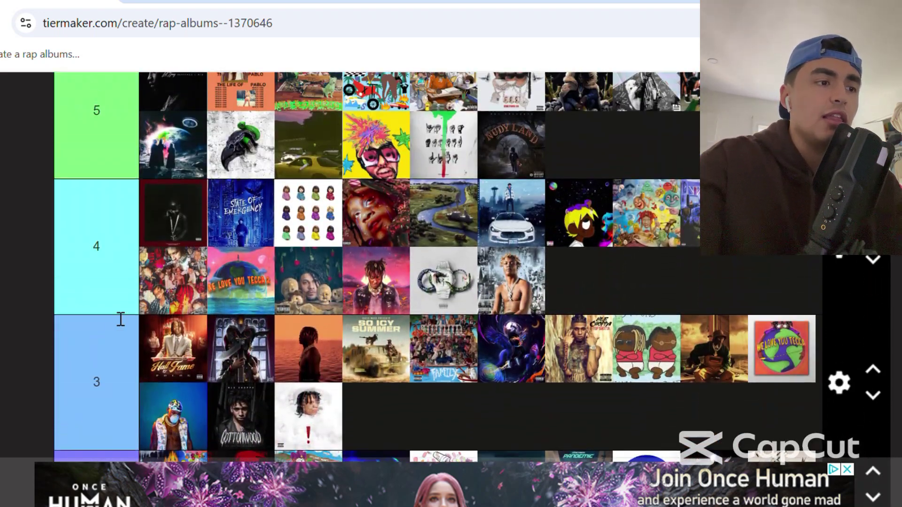
scroll(121, 319, "up", 5)
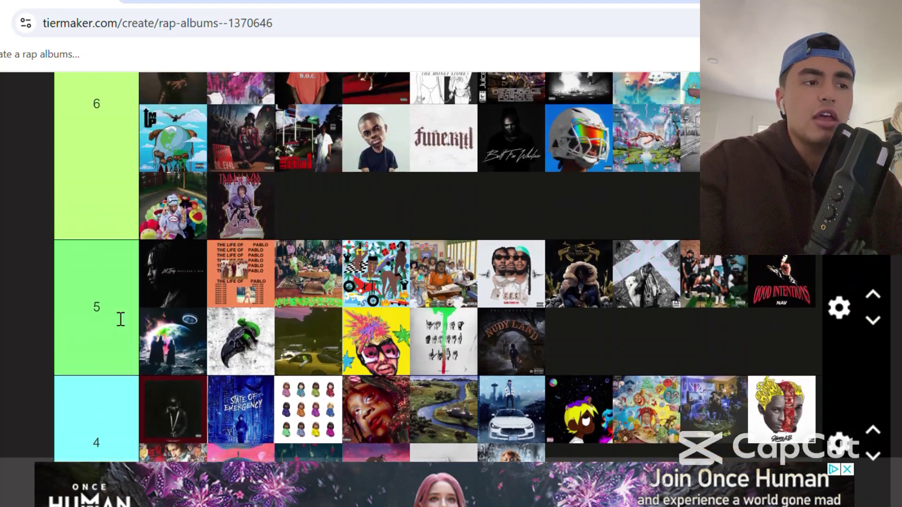
scroll(120, 319, "up", 4)
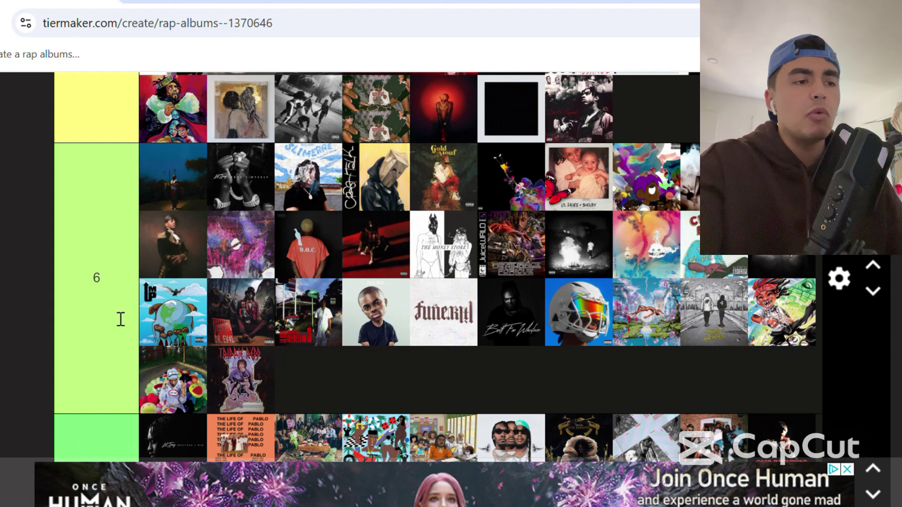
scroll(120, 319, "up", 9)
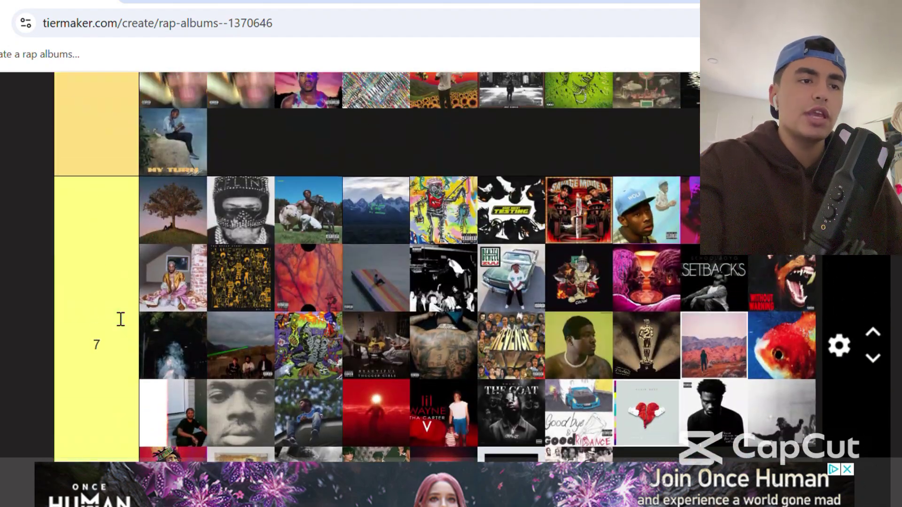
scroll(121, 319, "up", 4)
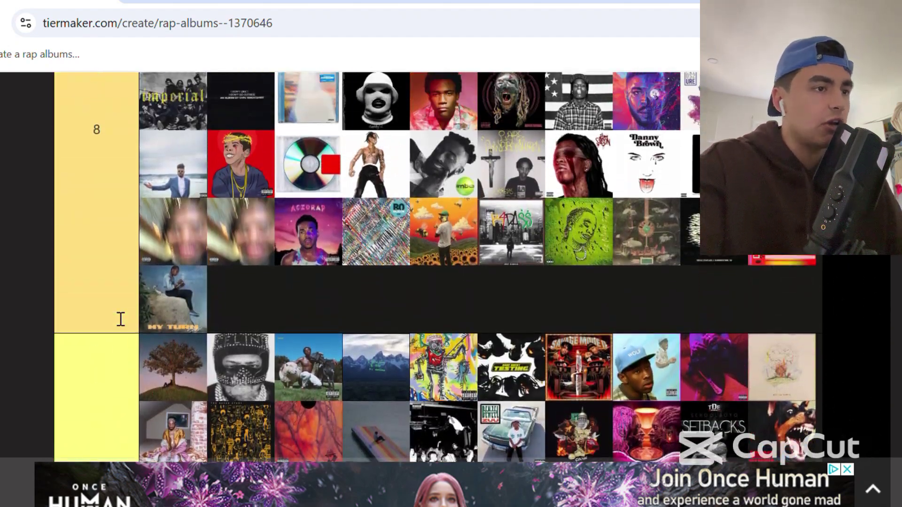
scroll(120, 319, "up", 5)
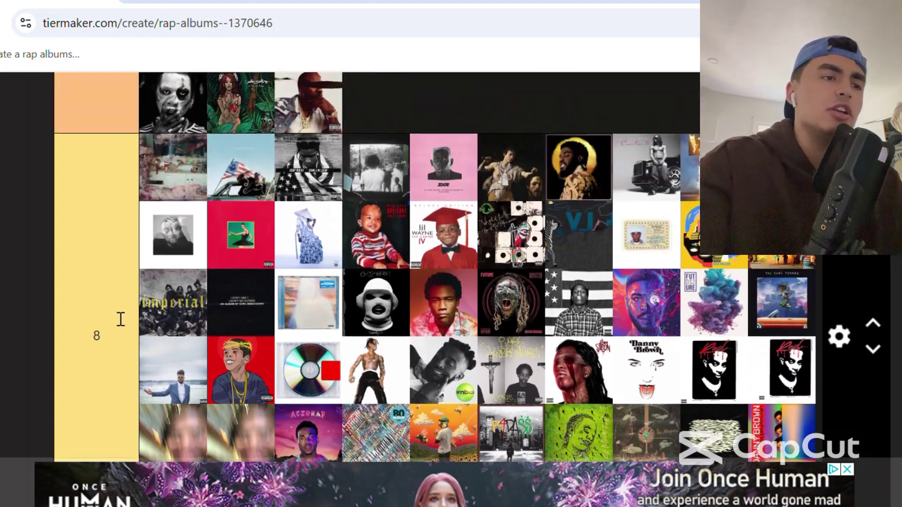
scroll(121, 319, "up", 1)
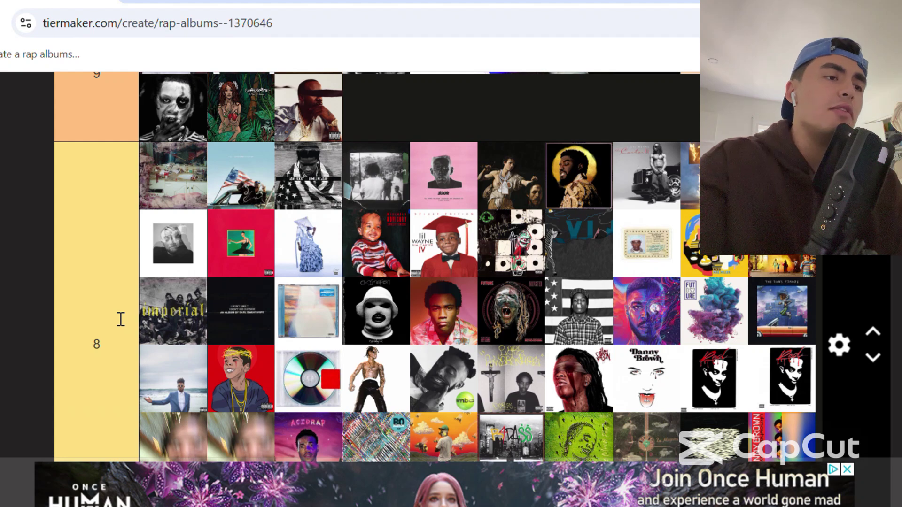
scroll(121, 319, "up", 6)
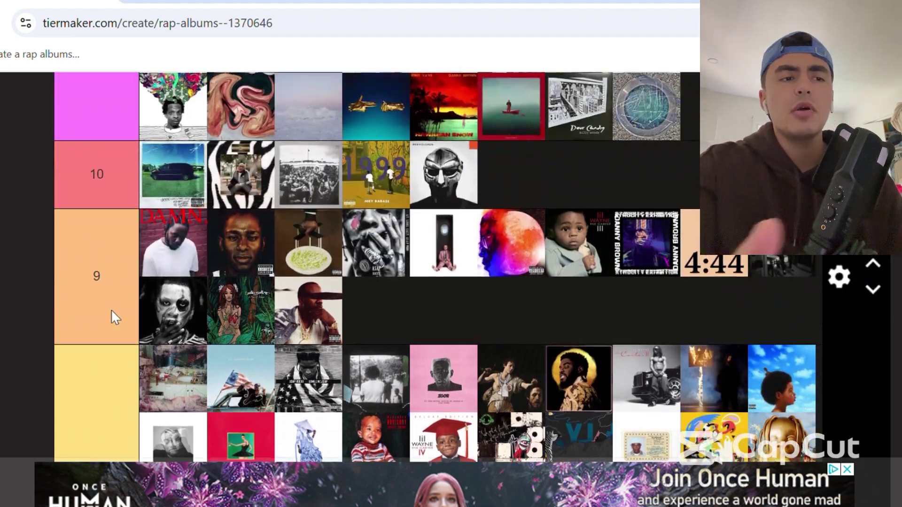
scroll(121, 319, "up", 4)
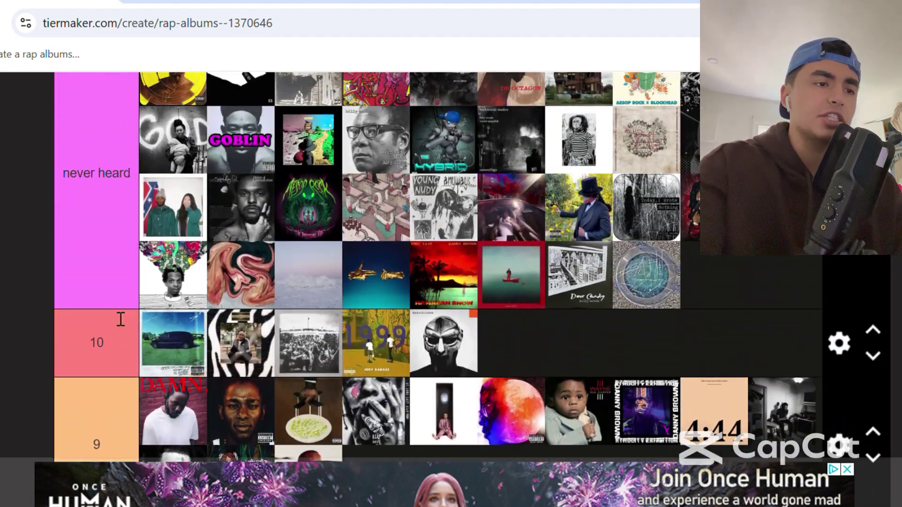
Reorder tier 9 so the multicoloured moon-face cover comes fifth, ahead of the white cover with the dark doorway.
scroll(155, 447, "down", 5)
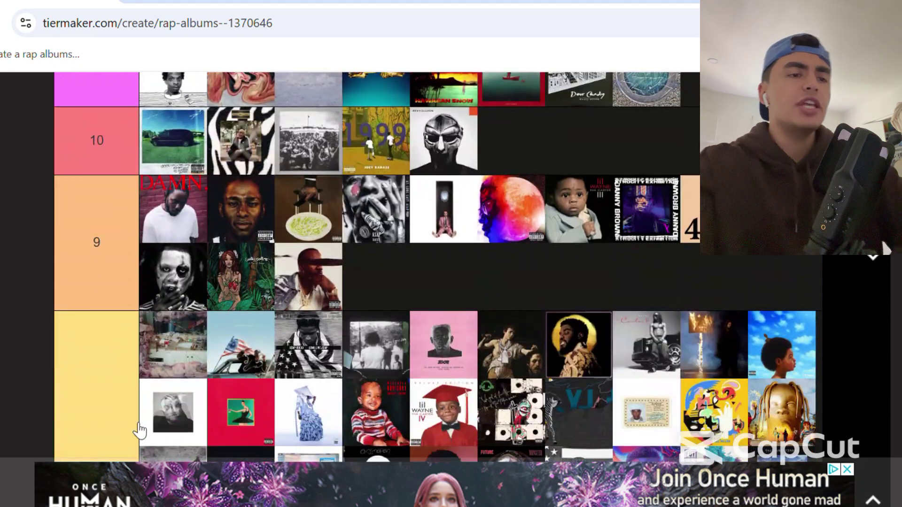
mouse_move(450, 236)
left_mouse_down()
mouse_move(428, 253)
mouse_move(444, 250)
left_mouse_up()
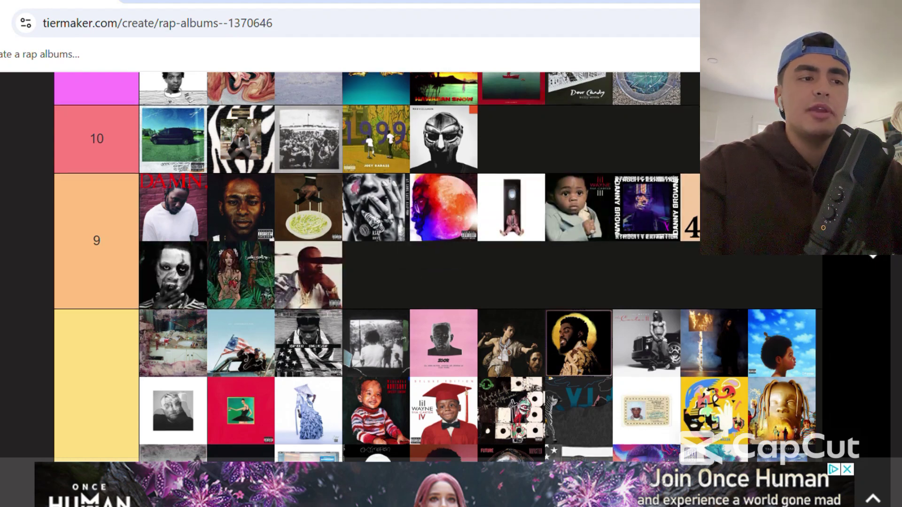
scroll(423, 268, "down", 3)
scroll(422, 268, "down", 1)
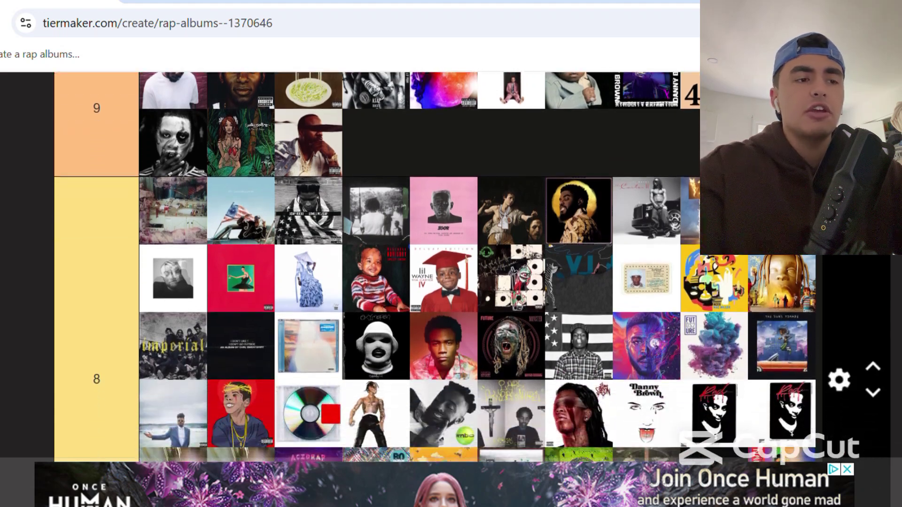